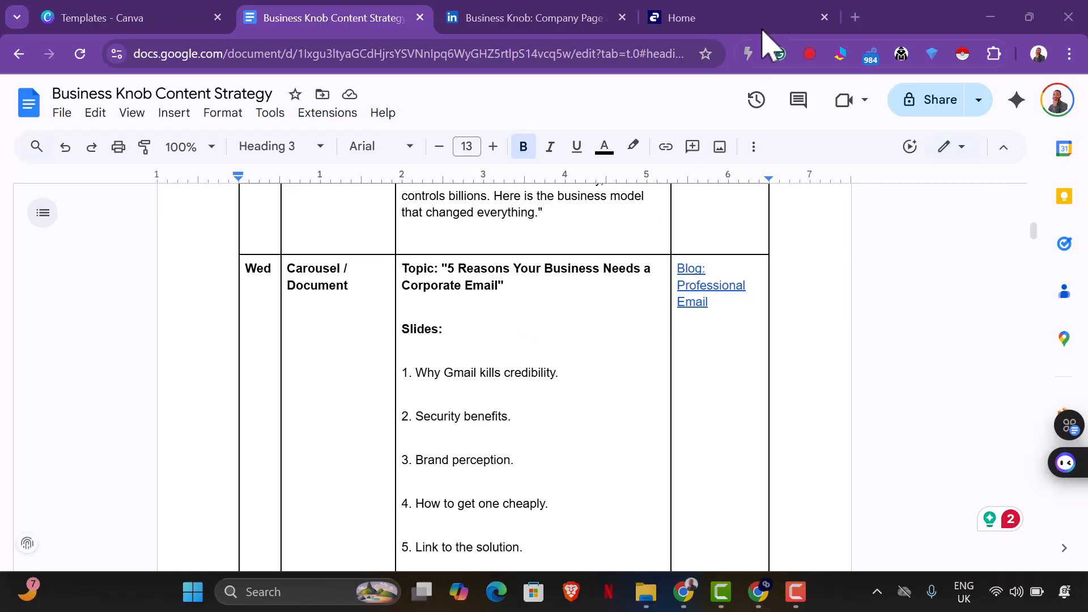
# Open canva.com in a new browser tab.
pyautogui.click(862, 20)
pyautogui.write('canva.com')
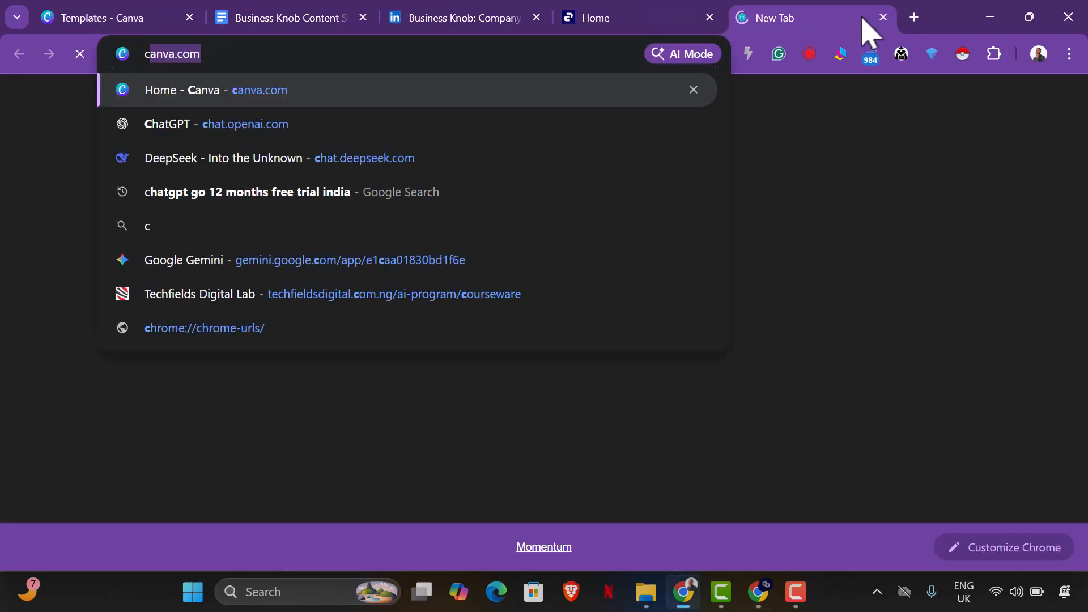
pyautogui.press('Return')
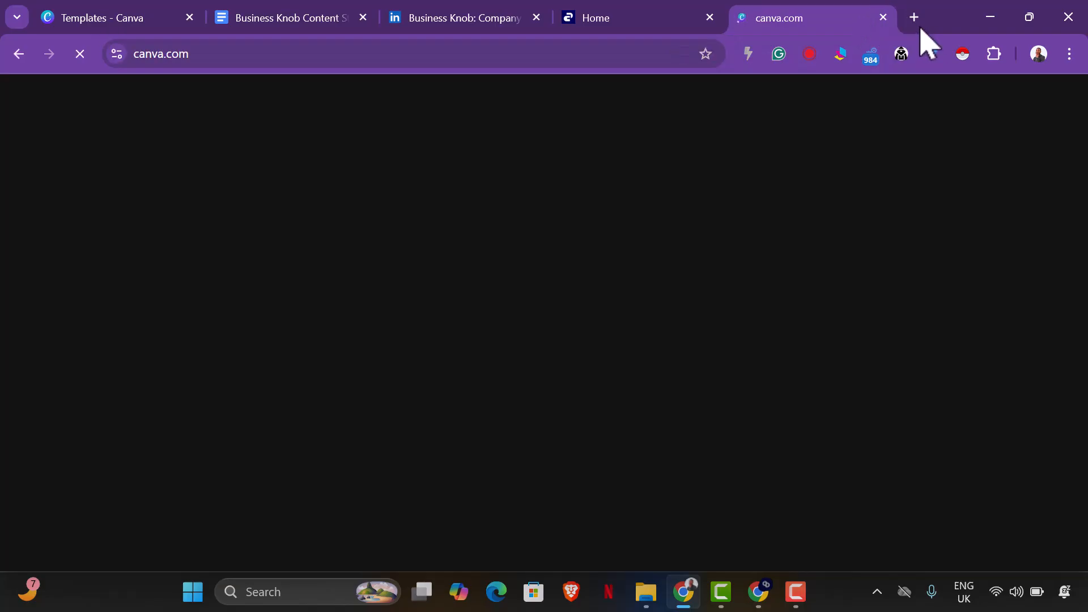
# Open the Belad Creative store in another new tab and look through its products down to Canva AI Tool for a Year.
pyautogui.click(918, 26)
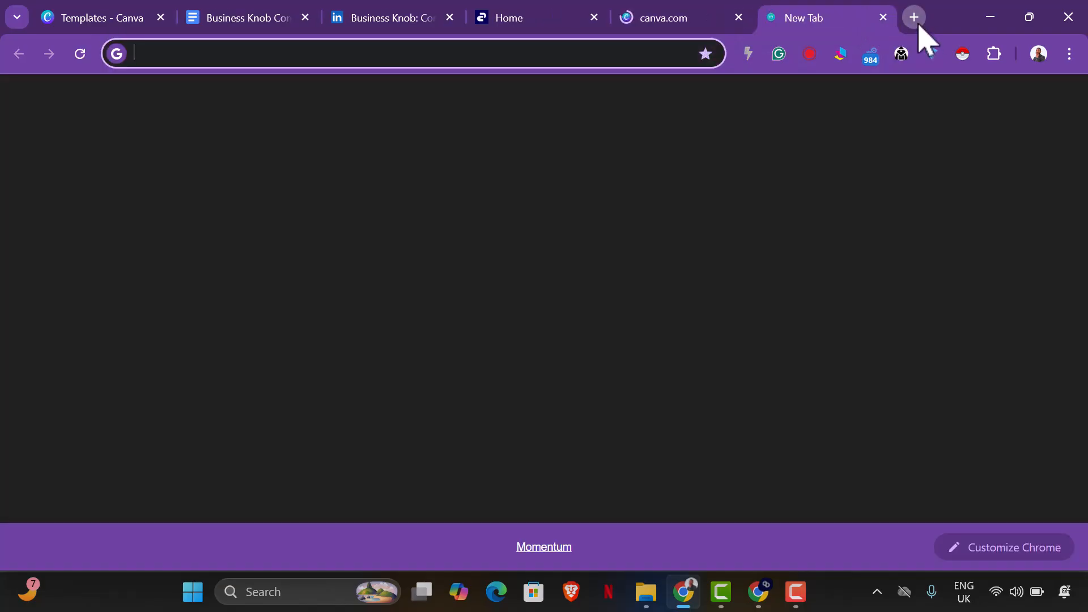
pyautogui.write('store/')
pyautogui.press('Return')
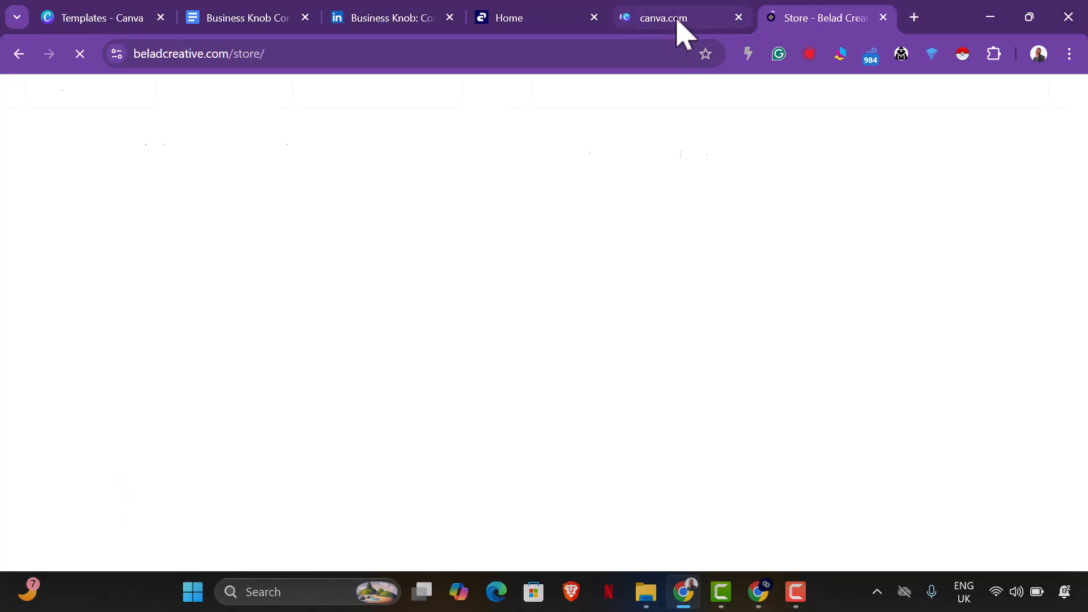
pyautogui.scroll(-15, 702, 301)
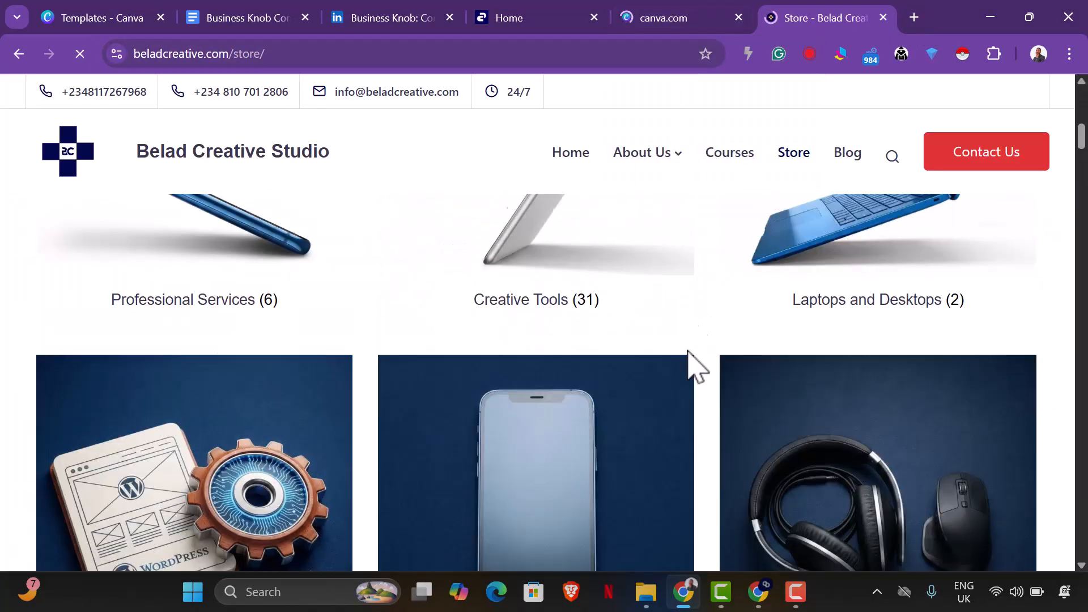
pyautogui.scroll(-20, 674, 385)
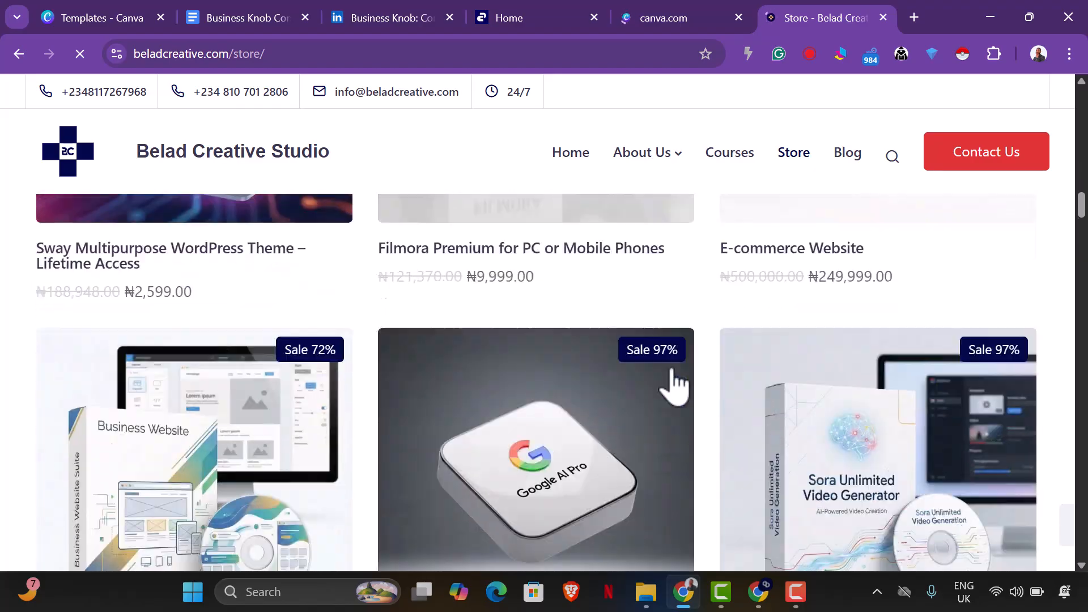
pyautogui.scroll(-10, 676, 383)
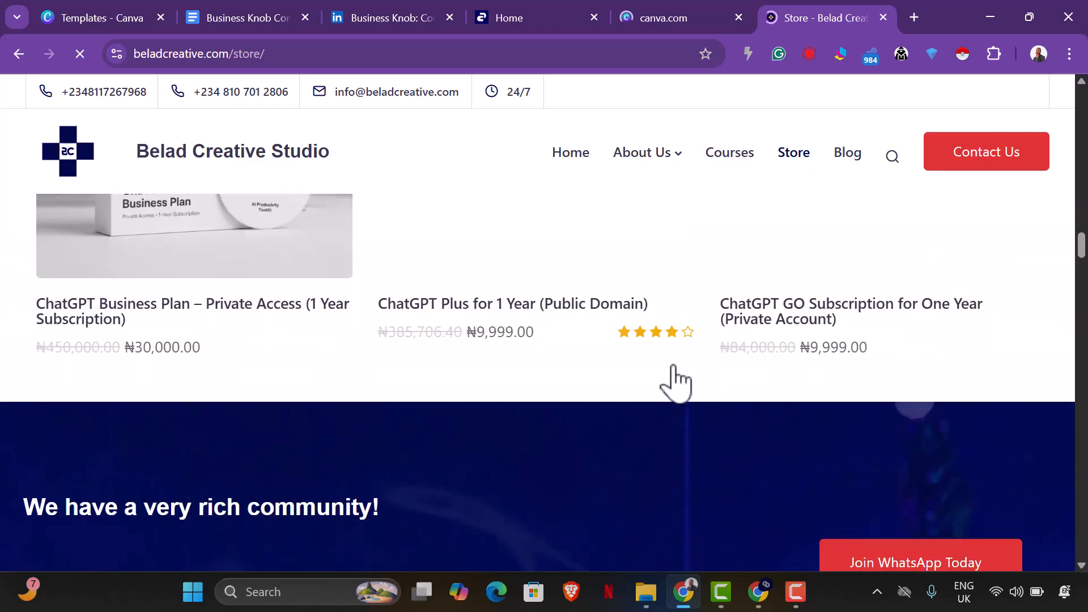
pyautogui.scroll(-5, 677, 377)
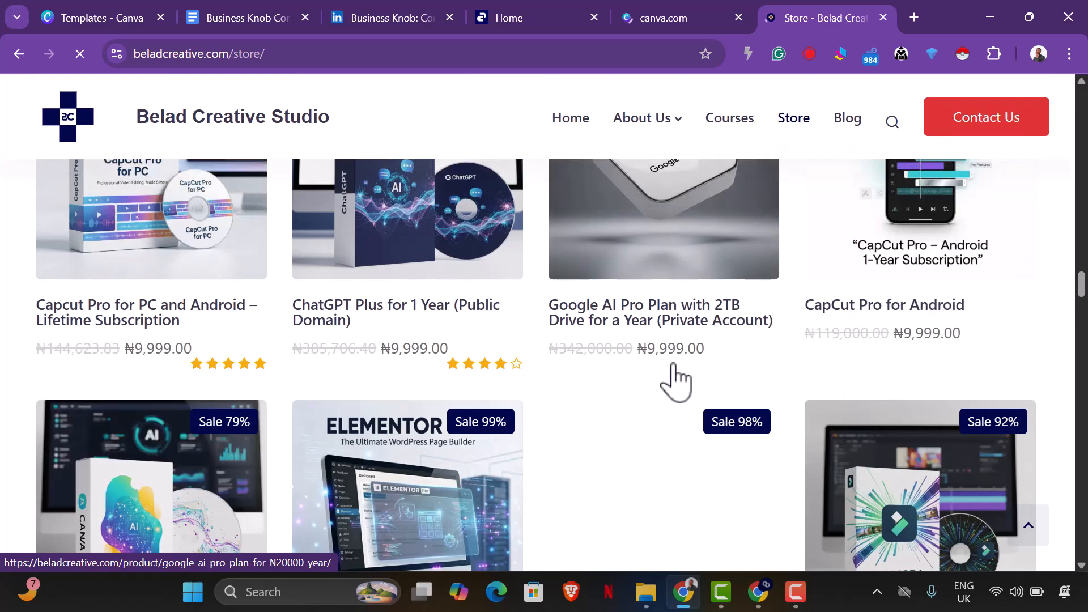
pyautogui.scroll(-1, 445, 394)
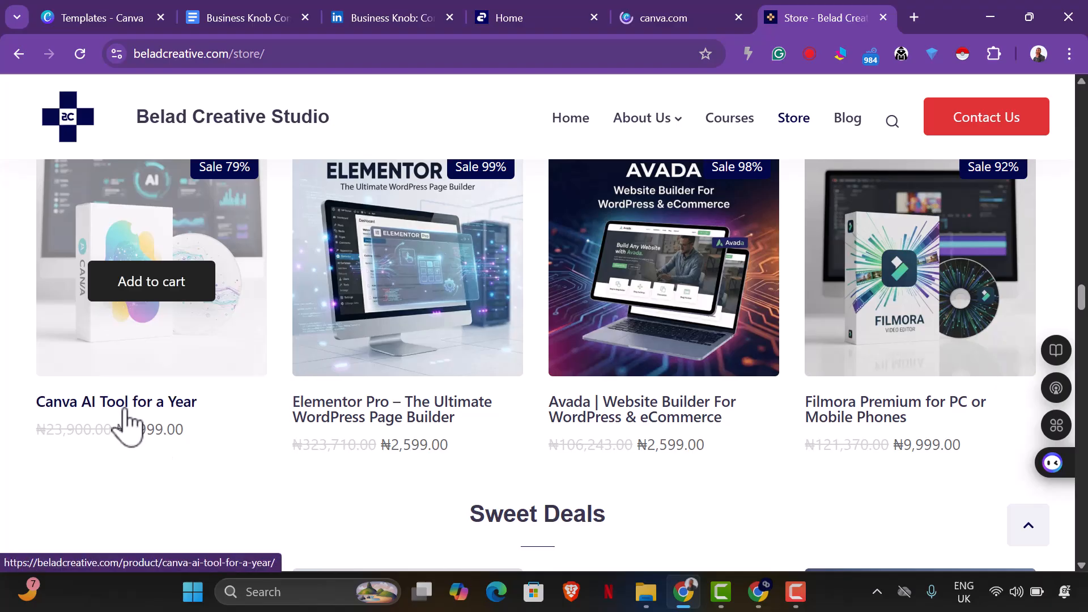
# Switch to Canva's templates page and search the templates for "carousel".
pyautogui.click(674, 27)
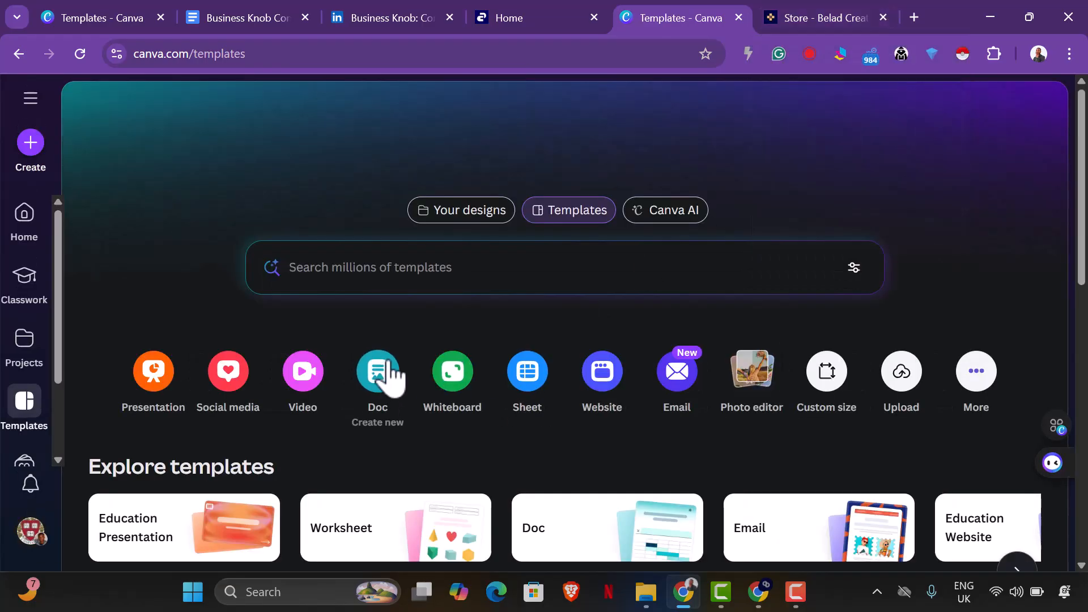
pyautogui.scroll(-9, 417, 292)
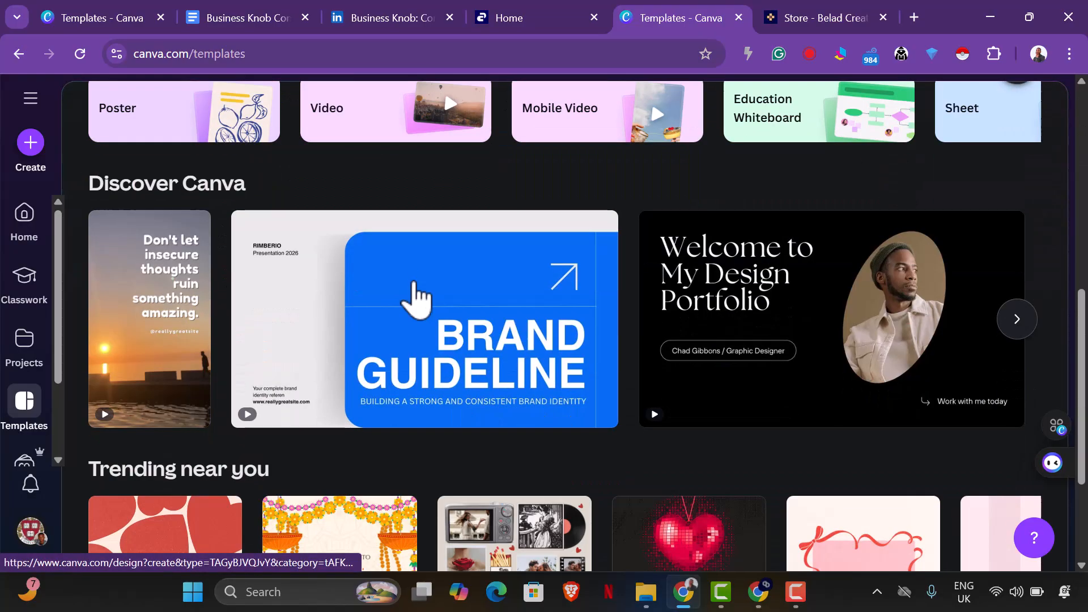
pyautogui.scroll(-3, 414, 291)
pyautogui.scroll(12, 414, 278)
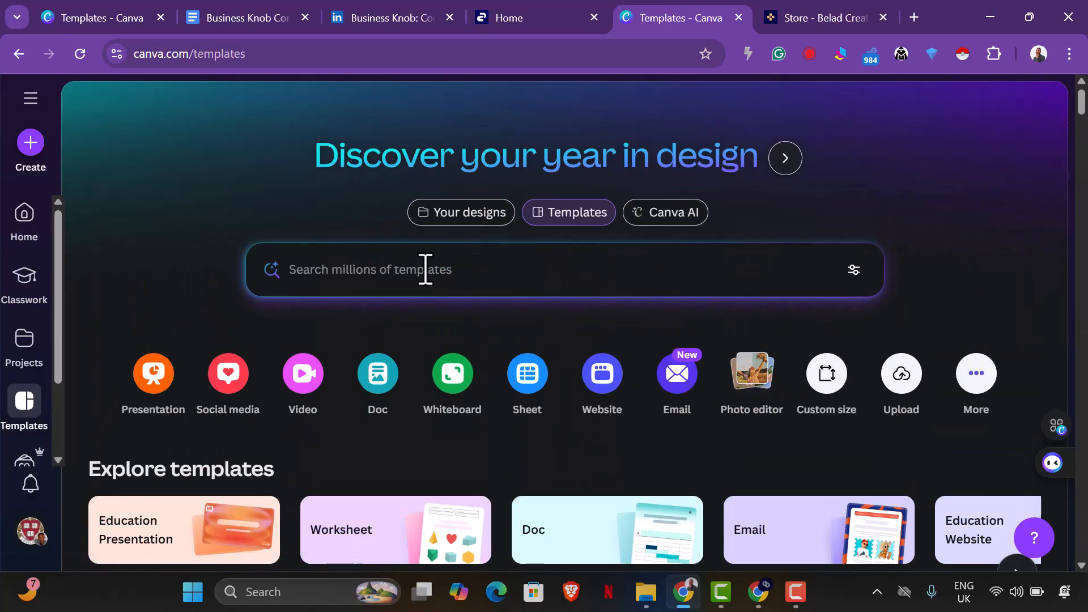
pyautogui.click(425, 269)
pyautogui.write('carousel')
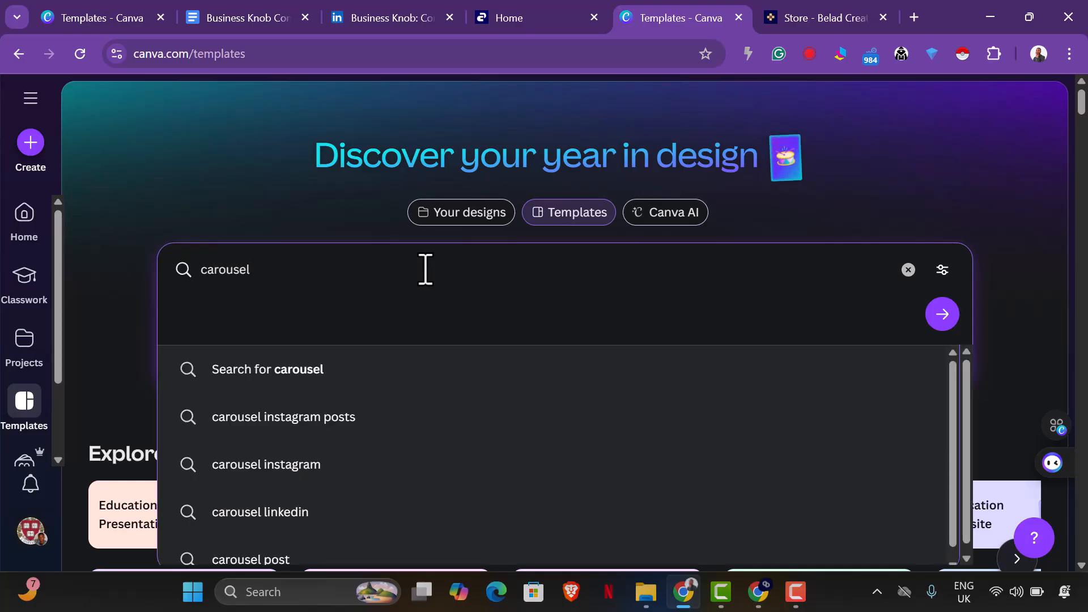
pyautogui.press('Return')
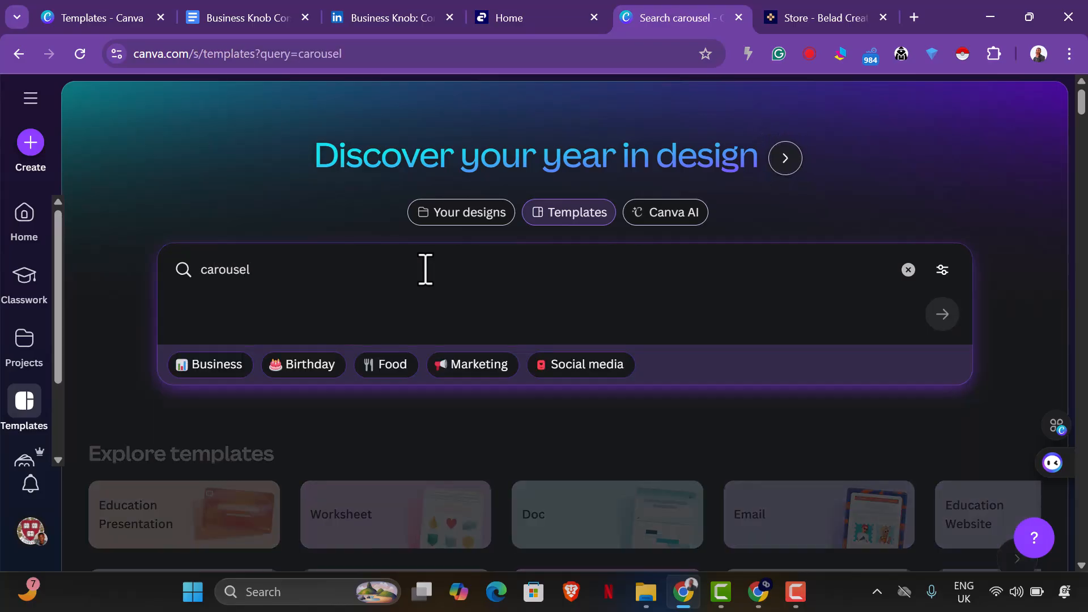
# Preview the slides of the first carousel templates in the search results.
pyautogui.scroll(-5, 428, 317)
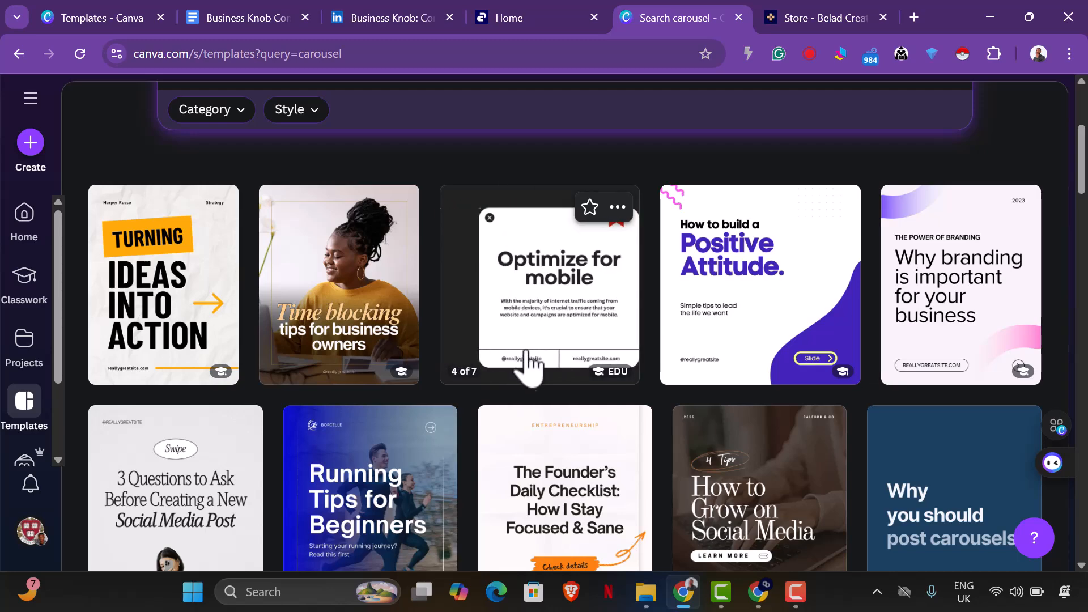
pyautogui.scroll(-2, 612, 377)
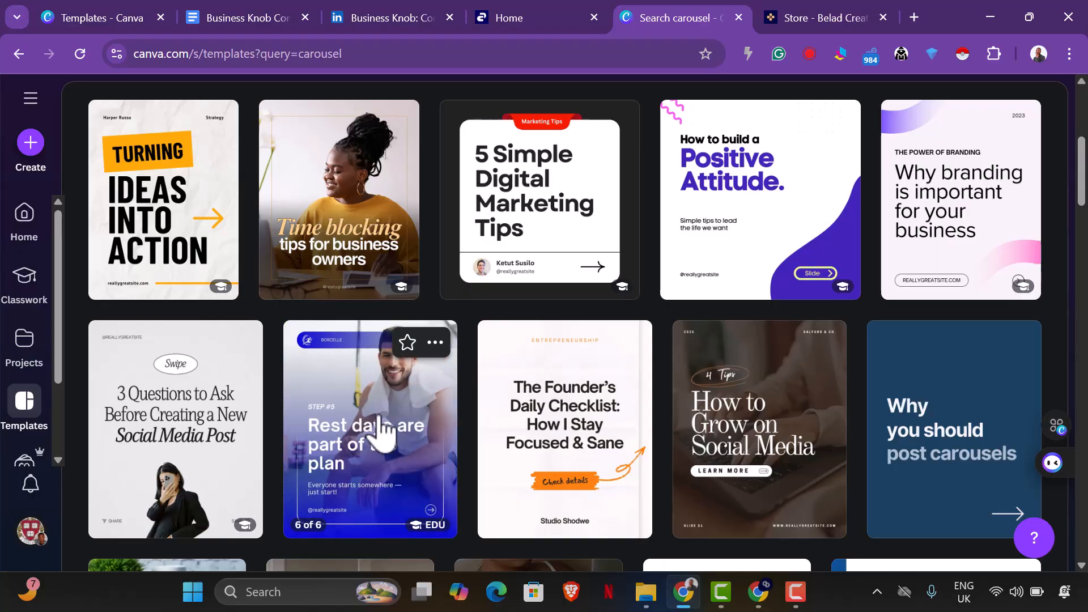
pyautogui.moveTo(574, 439)
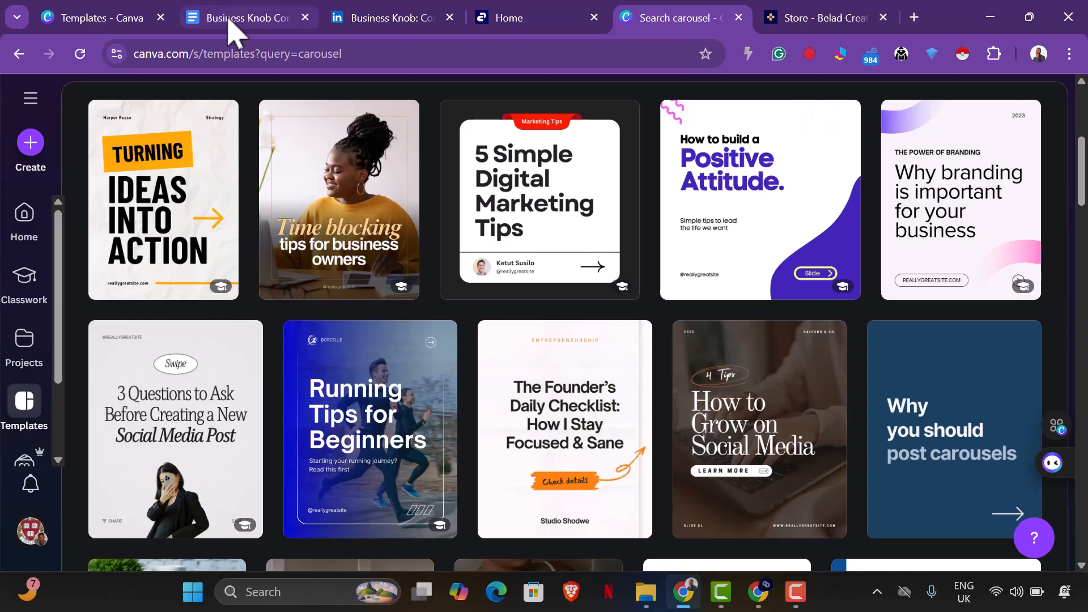
# Review the Wednesday carousel topic and slide outline in the Business Knob Content Strategy document, and return to the Canva carousel results.
pyautogui.click(247, 20)
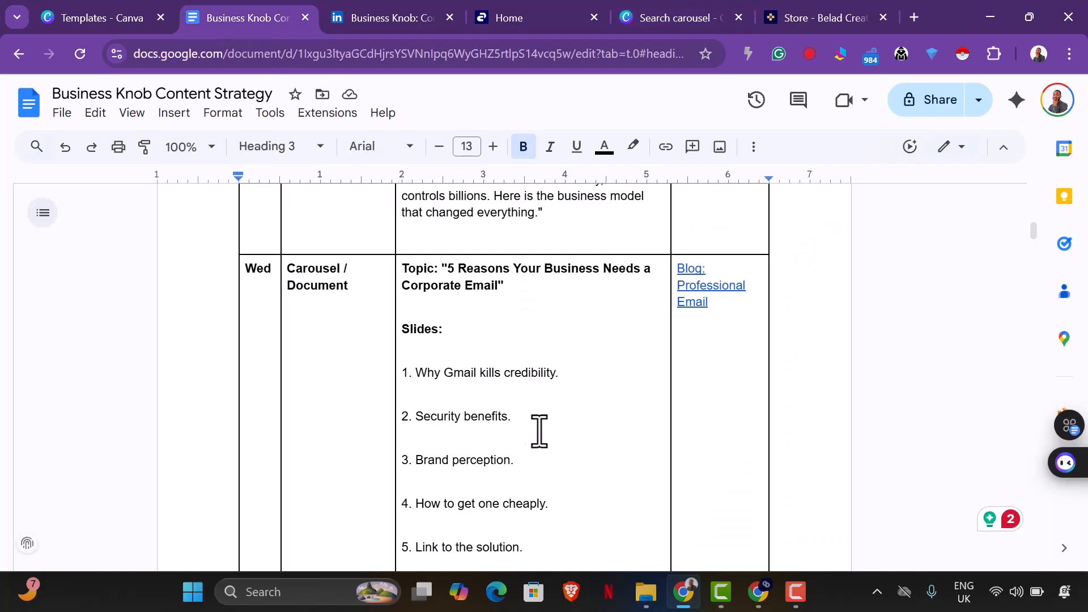
pyautogui.scroll(-1, 515, 433)
pyautogui.scroll(1, 505, 420)
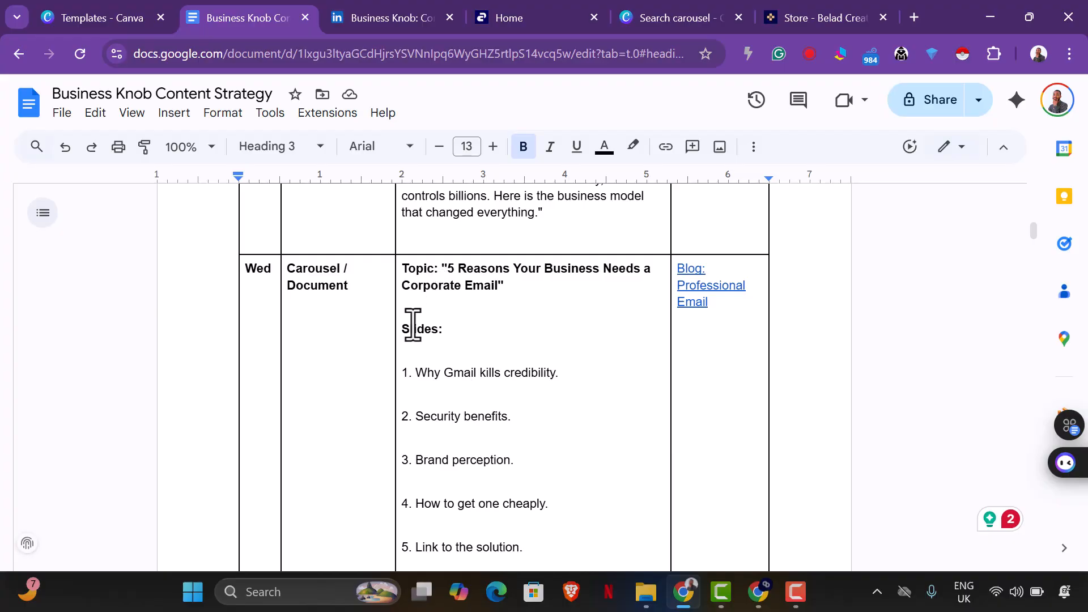
pyautogui.click(389, 17)
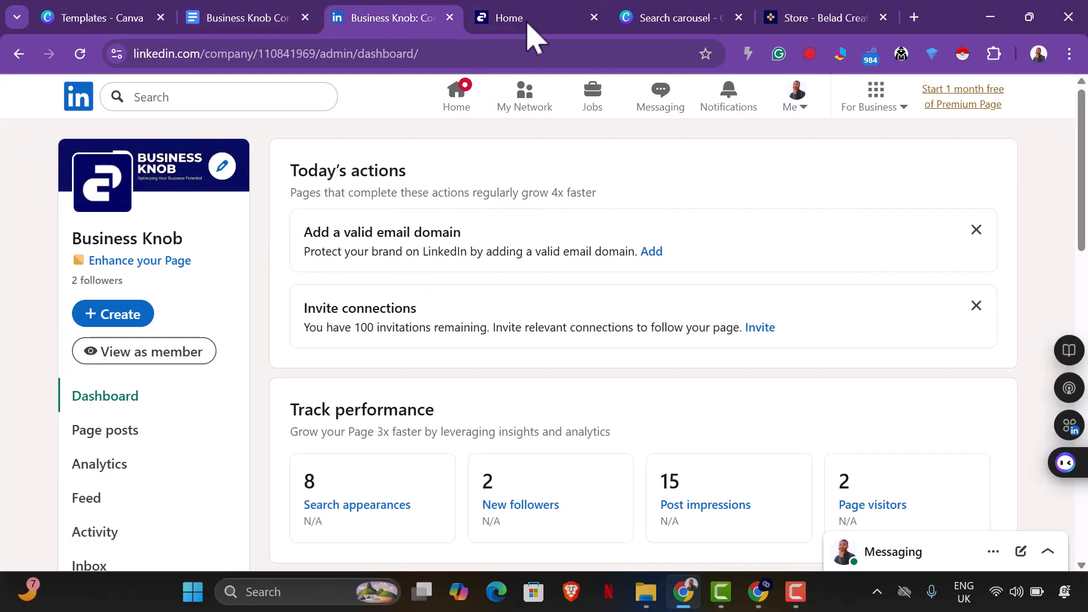
pyautogui.click(643, 20)
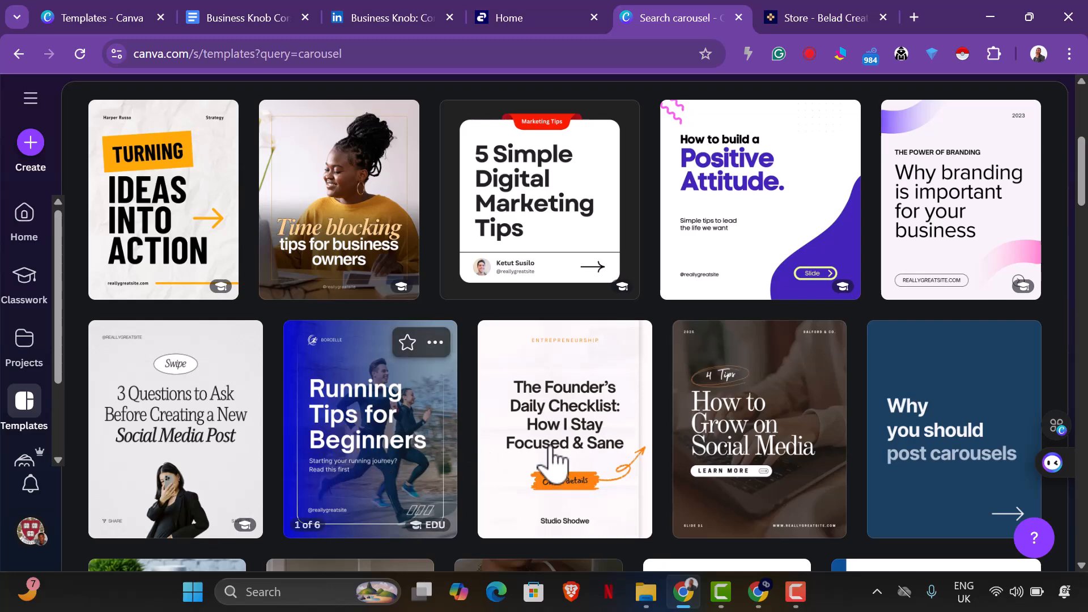
# Examine further carousel templates, comparing their cover designs and slide layouts for one that suits the business topic.
pyautogui.scroll(-2, 850, 406)
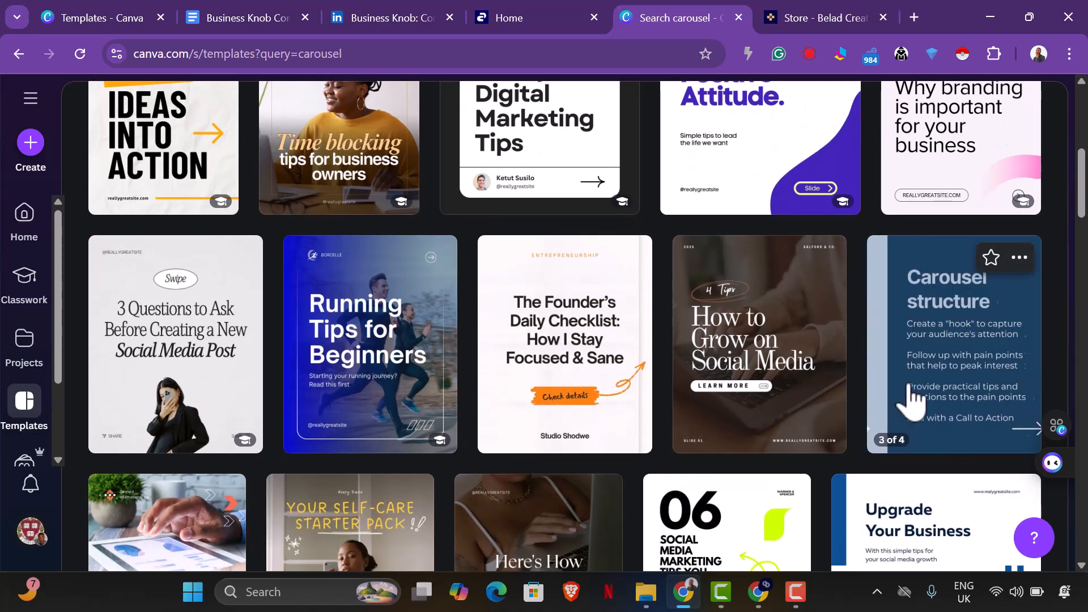
pyautogui.scroll(-1, 904, 419)
pyautogui.scroll(-2, 904, 422)
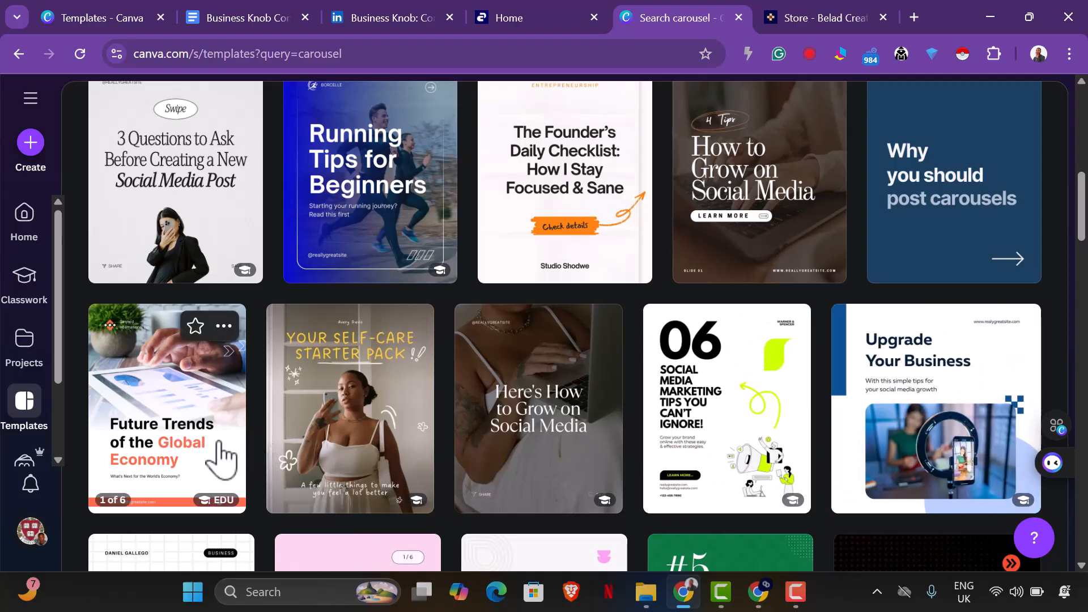
pyautogui.scroll(-5, 221, 459)
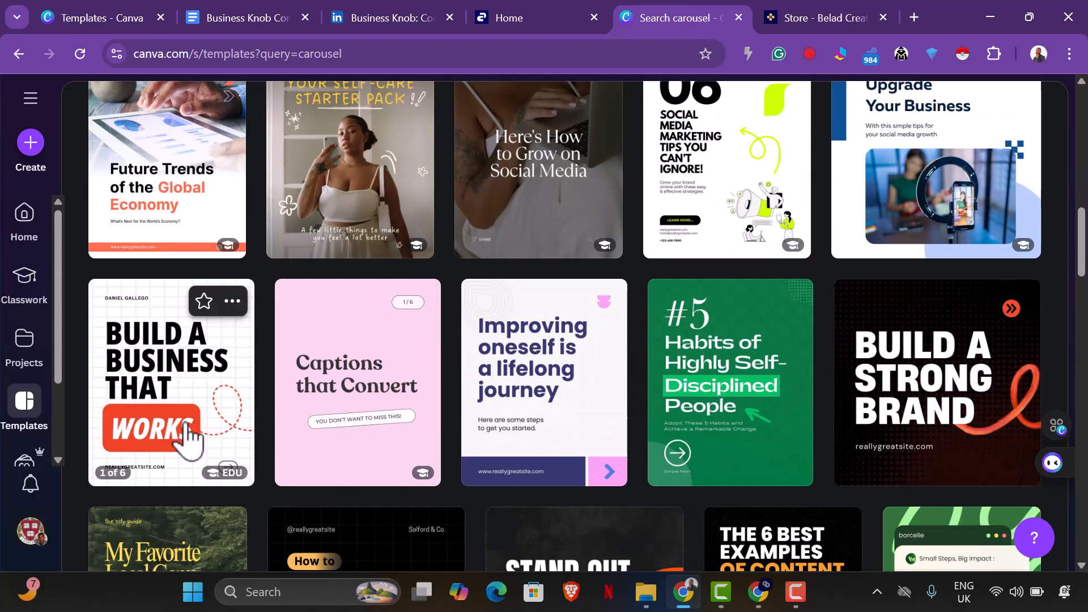
pyautogui.scroll(-5, 544, 439)
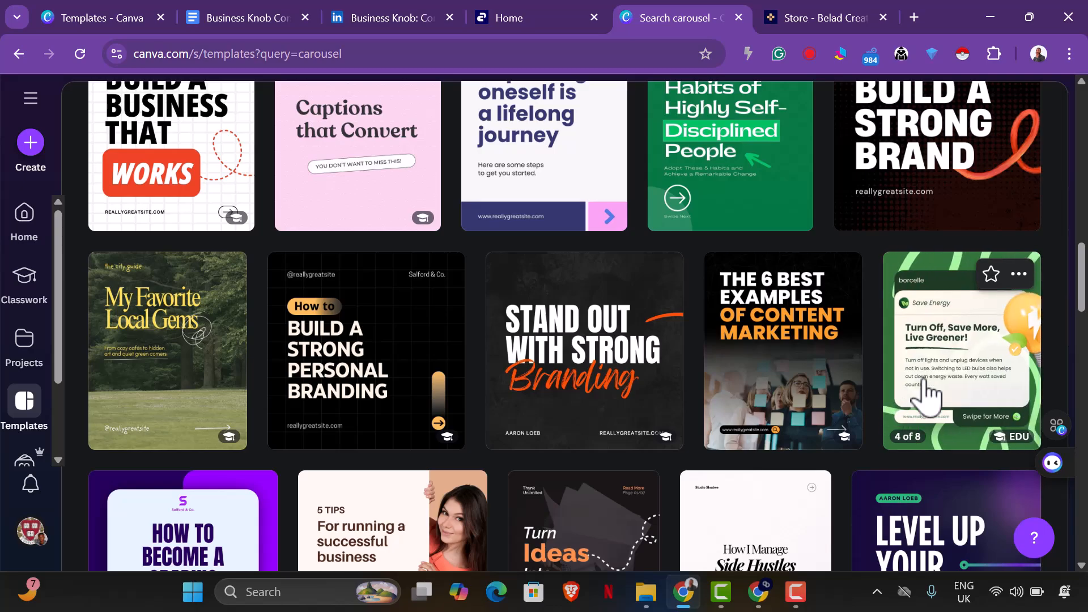
pyautogui.scroll(-3, 924, 394)
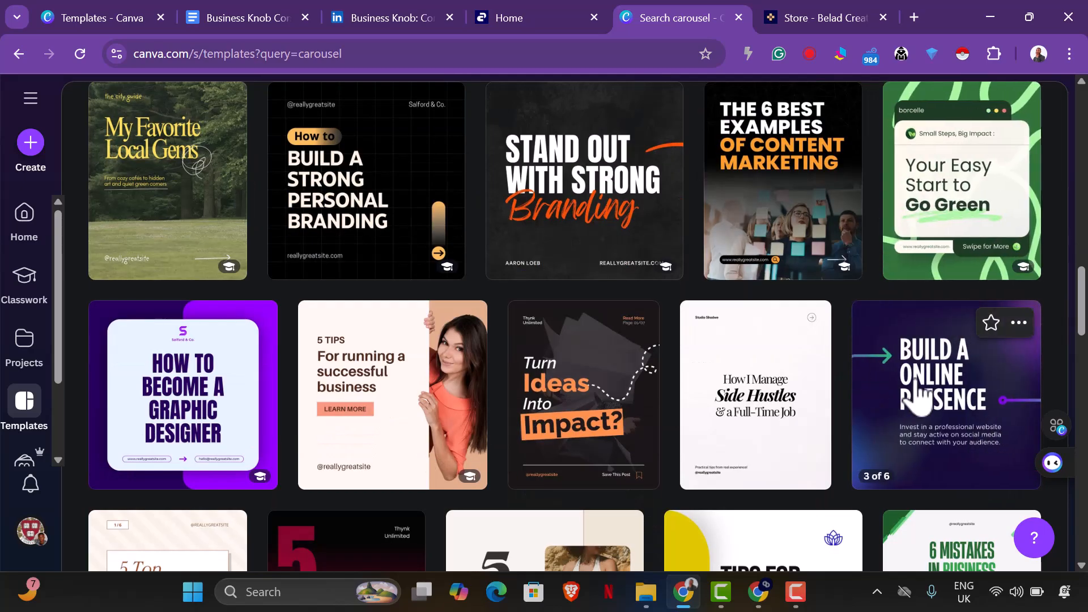
pyautogui.scroll(-2, 919, 394)
pyautogui.scroll(-1, 913, 397)
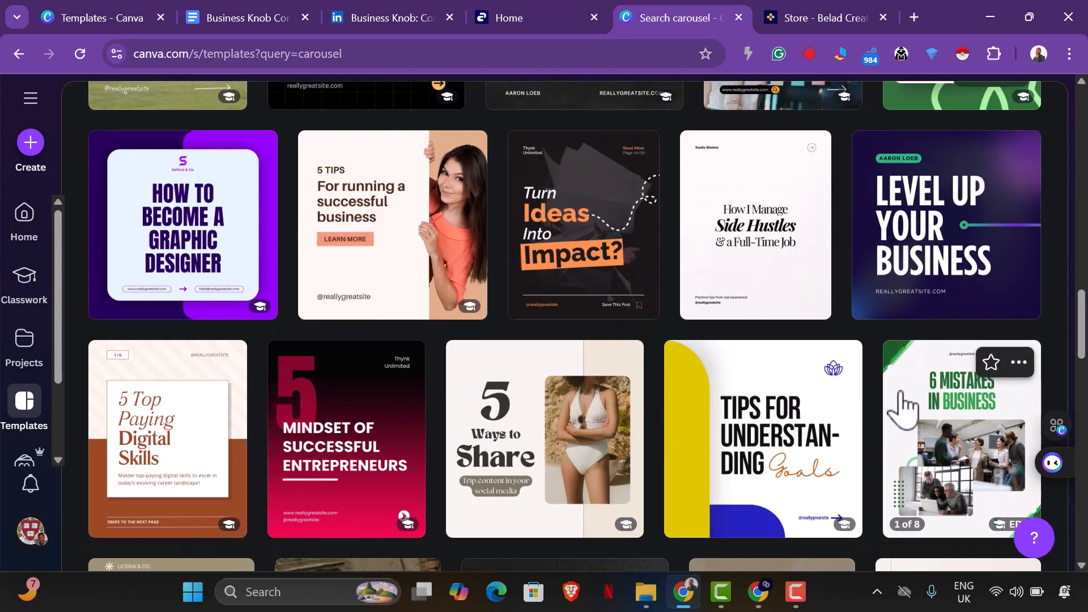
pyautogui.scroll(-2, 913, 404)
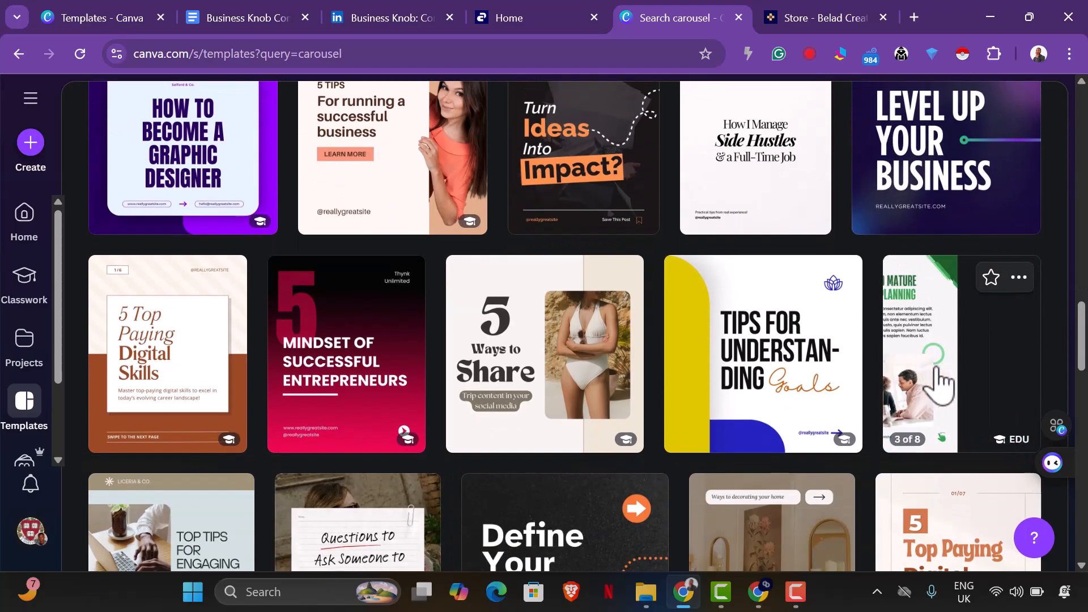
pyautogui.scroll(-3, 391, 374)
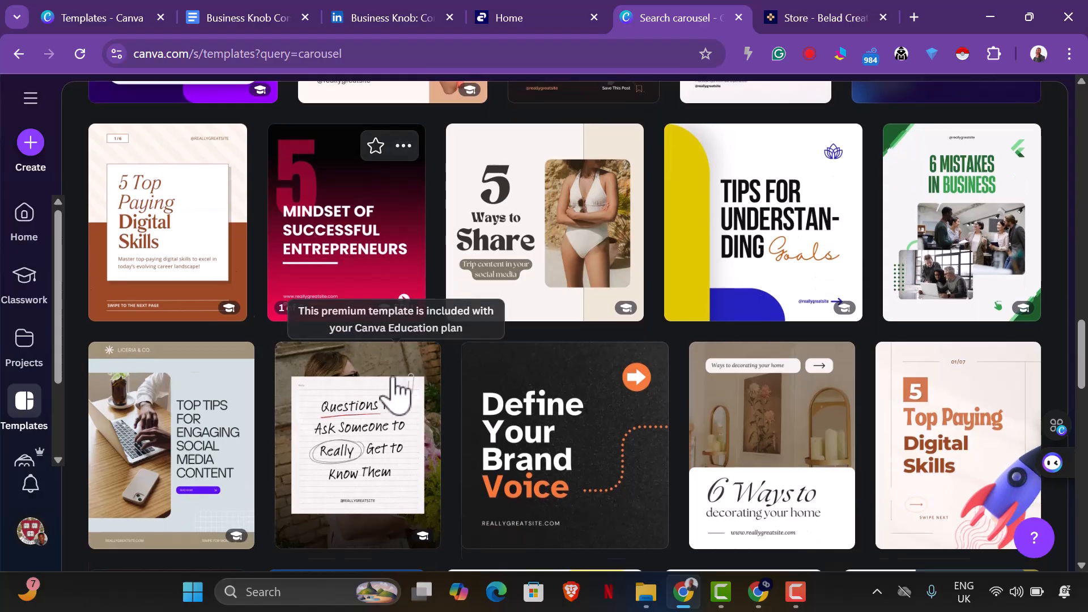
# Open the blue "Running Tips for Beginners" carousel template for customisation.
pyautogui.scroll(10, 808, 459)
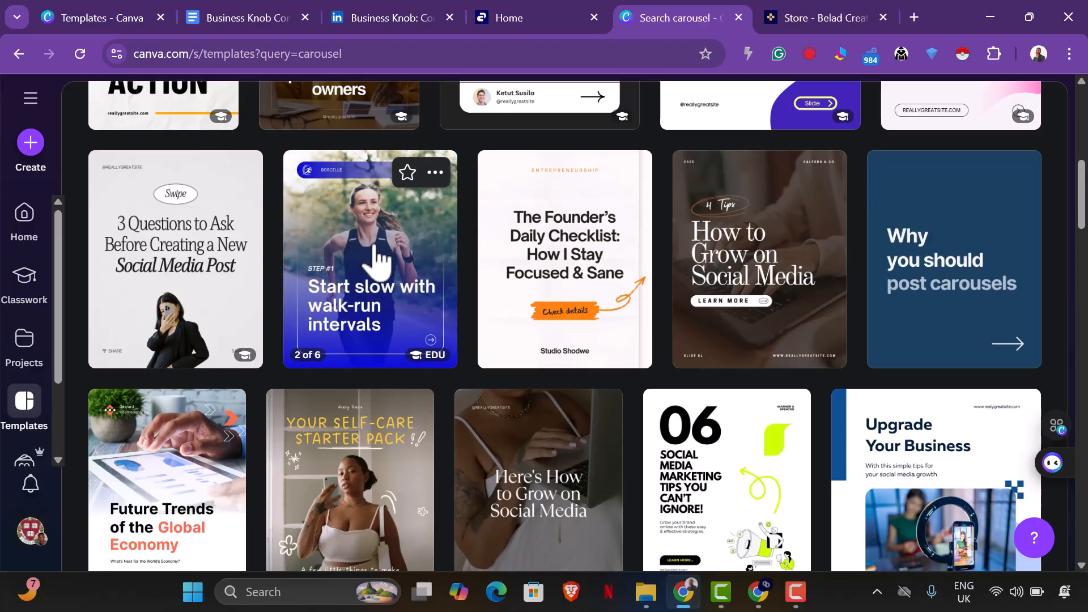
pyautogui.click(374, 255)
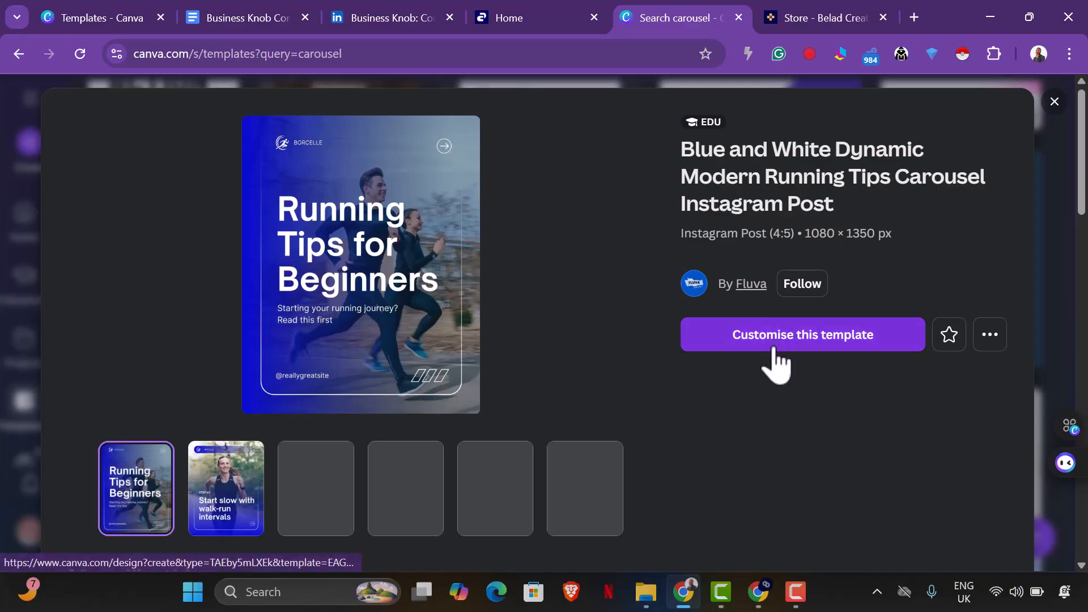
pyautogui.click(775, 348)
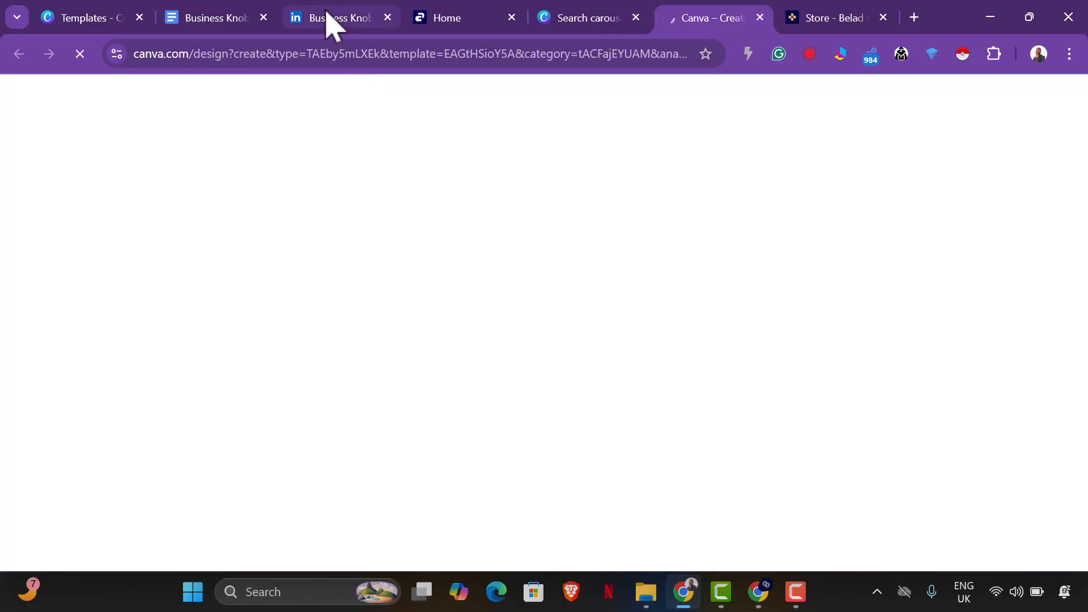
# Review the Wednesday carousel topic and its five slide points against the neighbouring entries in the Business Knob Content Strategy document.
pyautogui.click(330, 23)
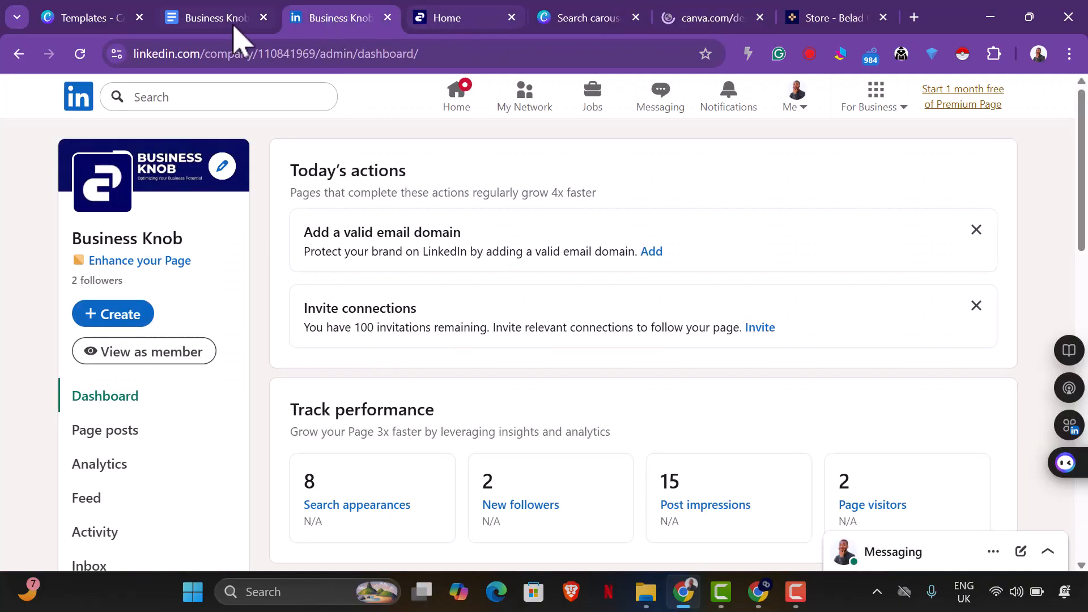
pyautogui.click(237, 23)
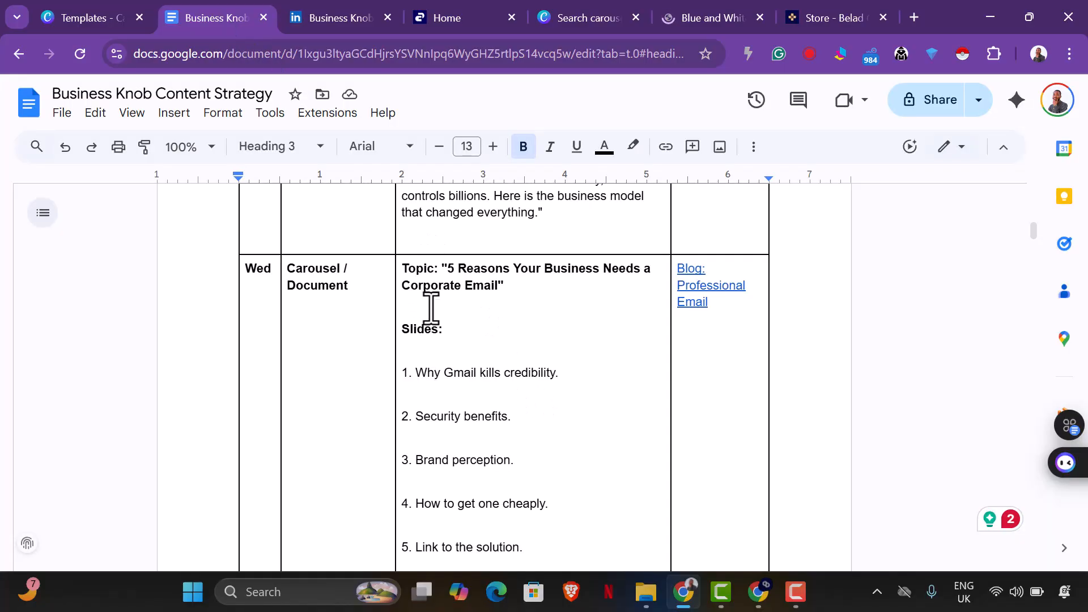
pyautogui.moveTo(402, 269); pyautogui.dragTo(497, 436)
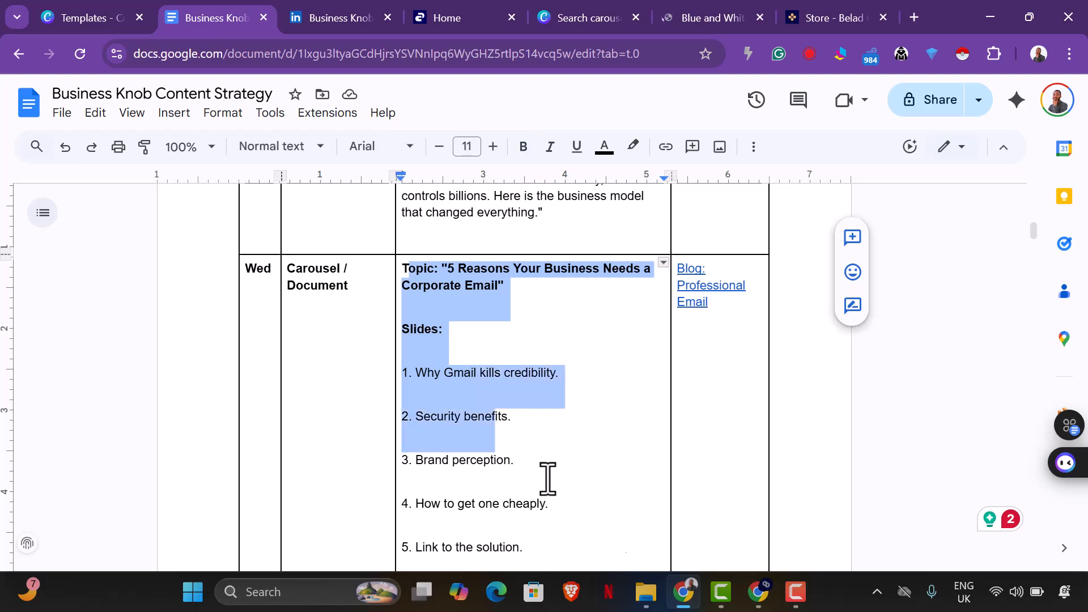
pyautogui.scroll(-3, 550, 465)
pyautogui.moveTo(554, 380); pyautogui.dragTo(402, 293)
pyautogui.moveTo(407, 233); pyautogui.dragTo(401, 314)
pyautogui.click(491, 347)
pyautogui.scroll(10, 499, 334)
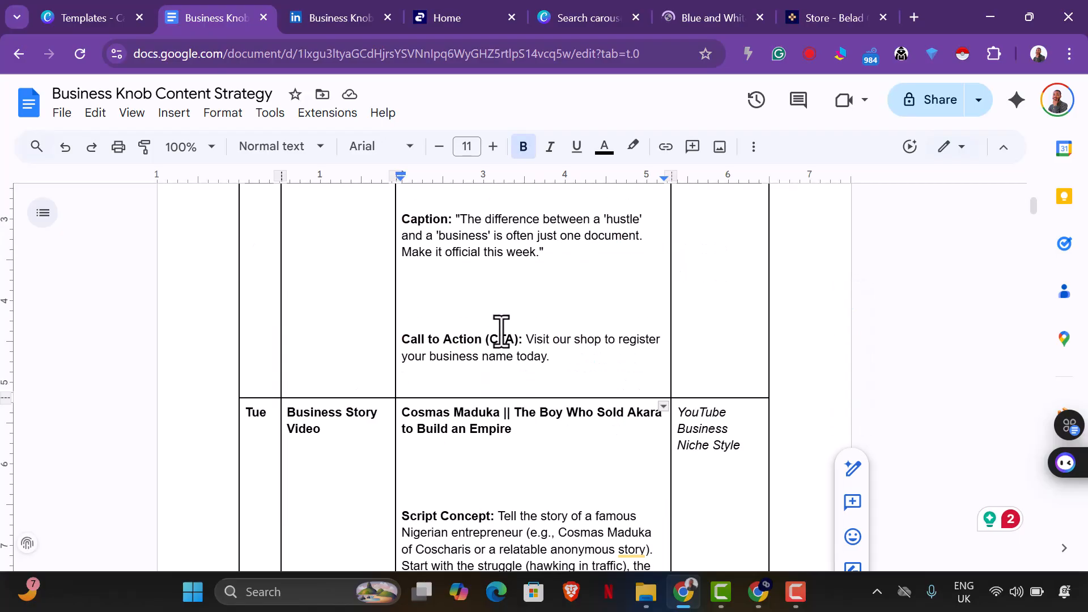
pyautogui.scroll(-6, 508, 326)
pyautogui.scroll(-15, 510, 329)
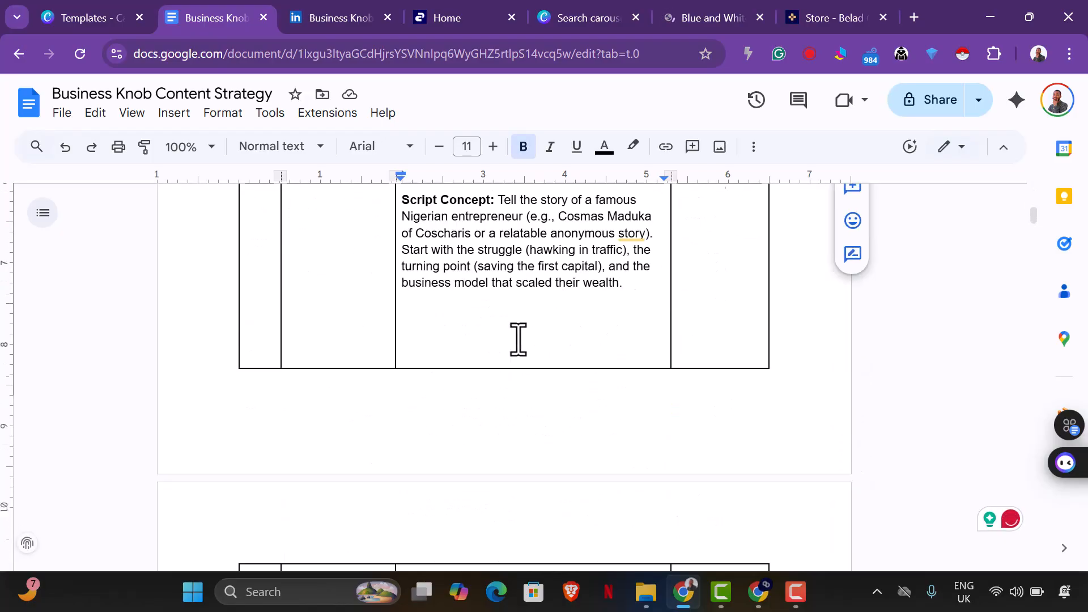
pyautogui.scroll(1, 561, 397)
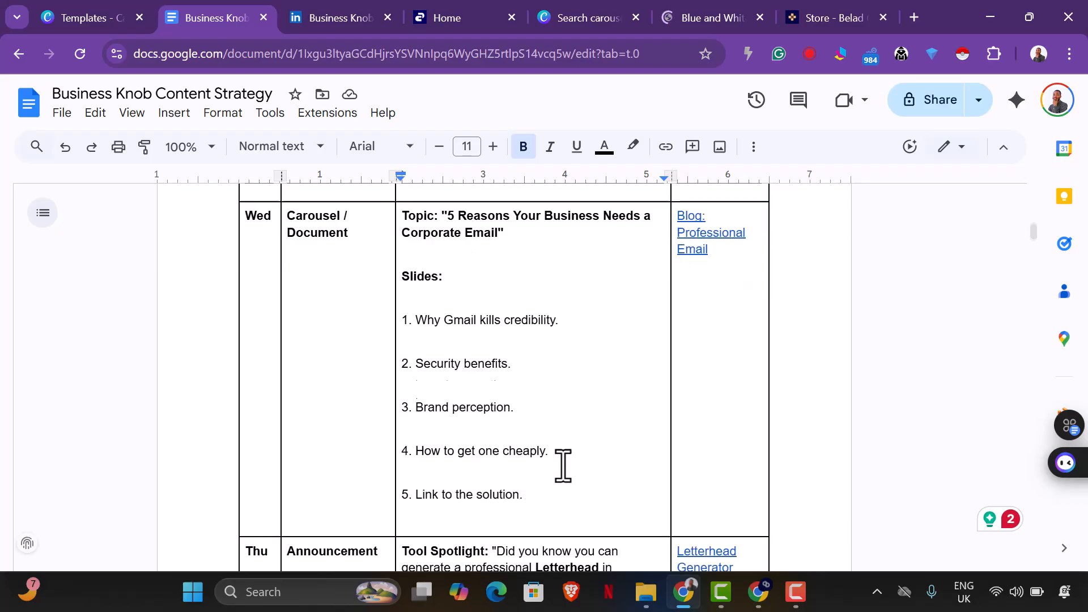
pyautogui.scroll(-2, 559, 460)
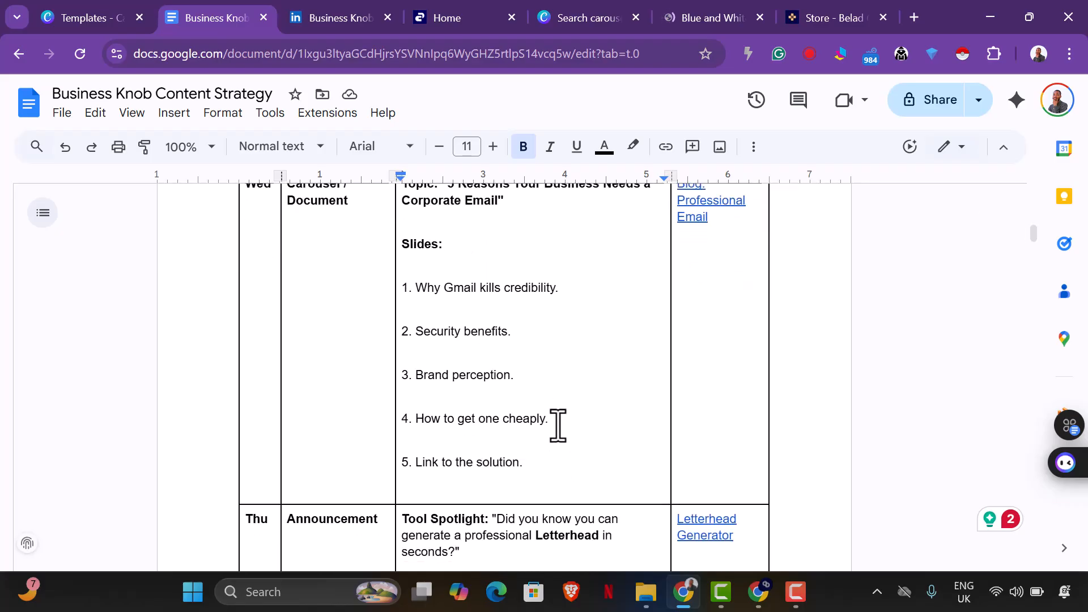
pyautogui.moveTo(556, 422); pyautogui.dragTo(410, 288)
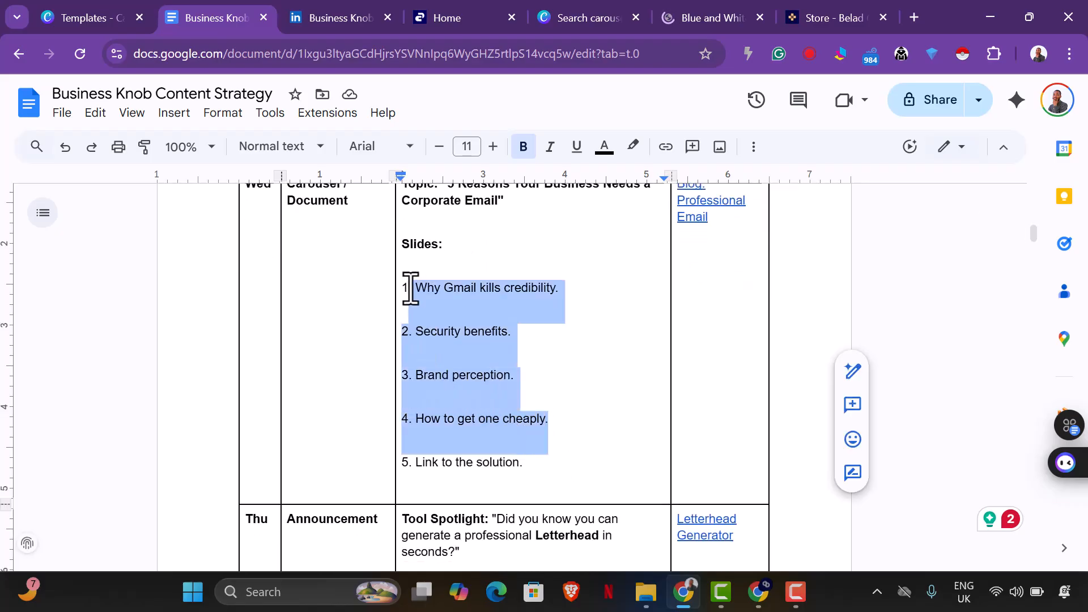
pyautogui.click(539, 471)
pyautogui.moveTo(534, 466); pyautogui.dragTo(423, 352)
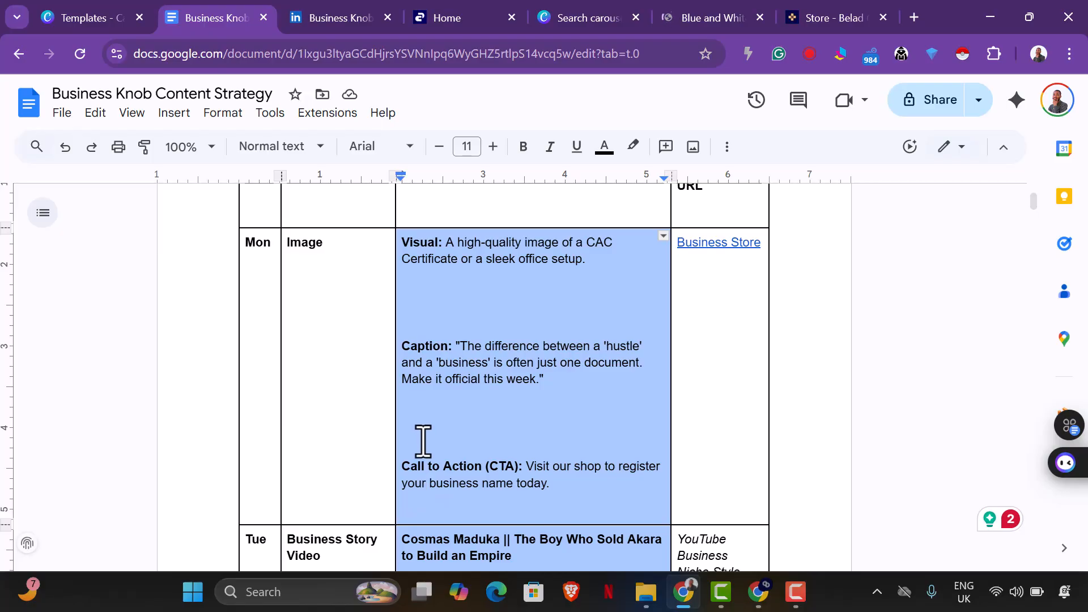
pyautogui.scroll(-10, 476, 419)
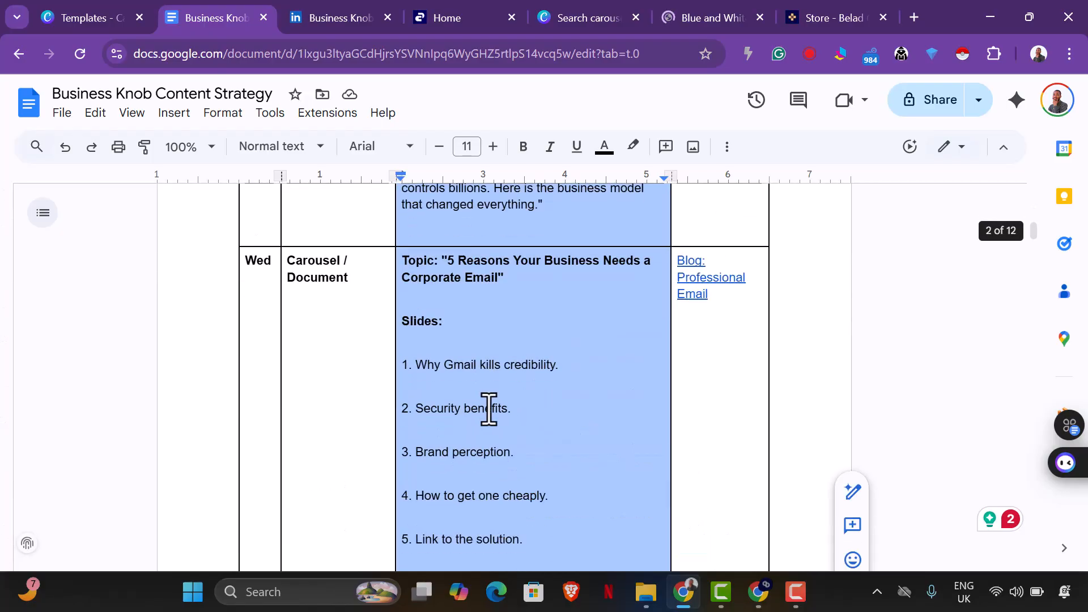
pyautogui.tripleClick(489, 408)
# Copy the Wednesday topic "5 Reasons Your Business Needs a Corporate Email" with its five slide points from the content strategy document.
pyautogui.click(1069, 54)
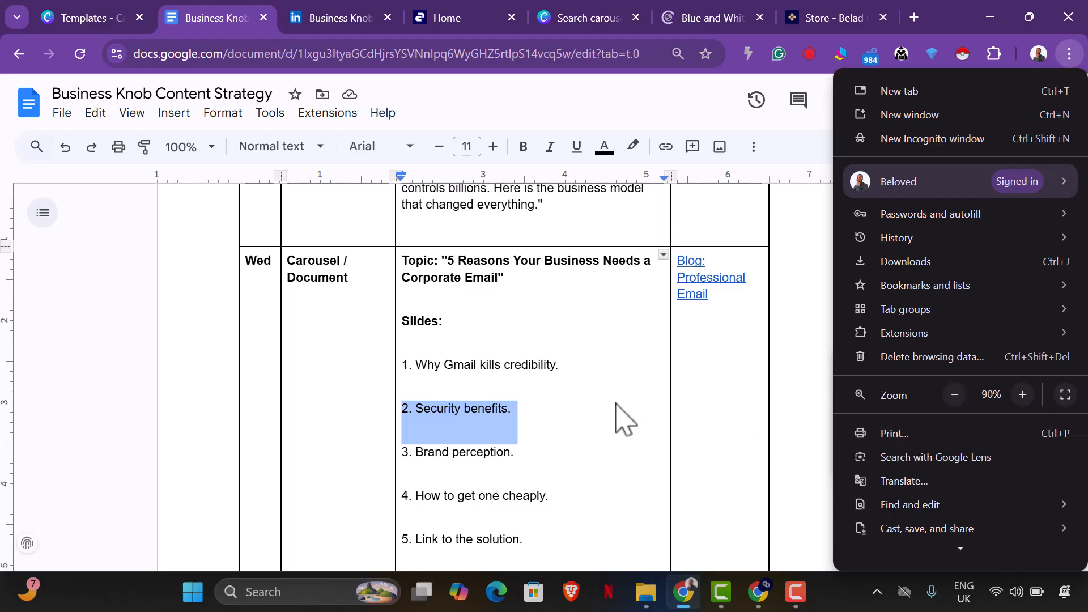
pyautogui.click(571, 492)
pyautogui.scroll(-1, 546, 542)
pyautogui.tripleClick(542, 531)
pyautogui.moveTo(550, 403); pyautogui.dragTo(536, 362)
pyautogui.click(520, 326)
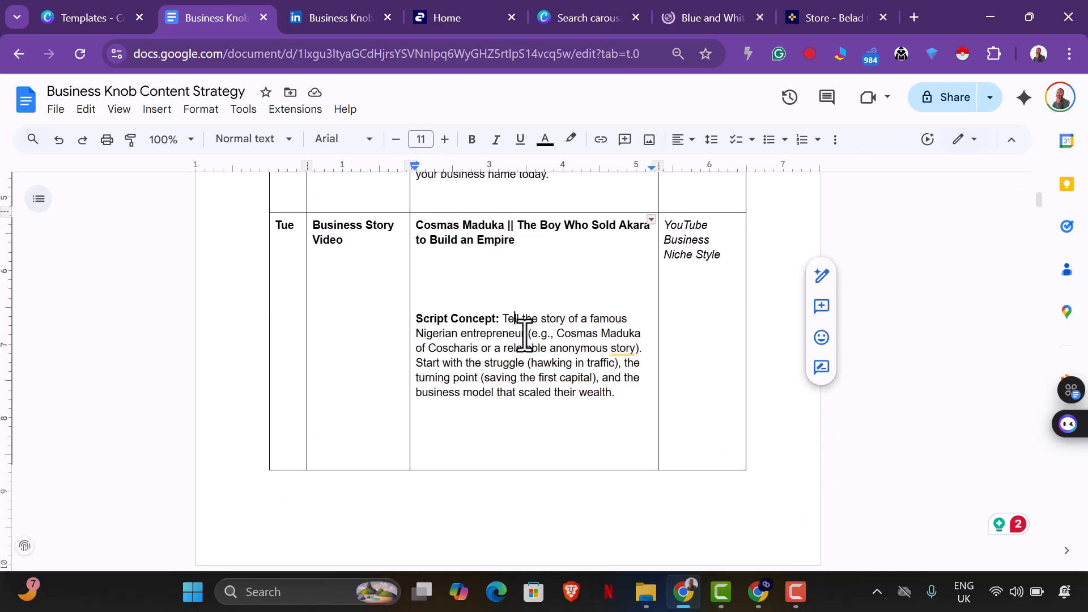
pyautogui.scroll(-7, 510, 346)
pyautogui.scroll(-2, 434, 329)
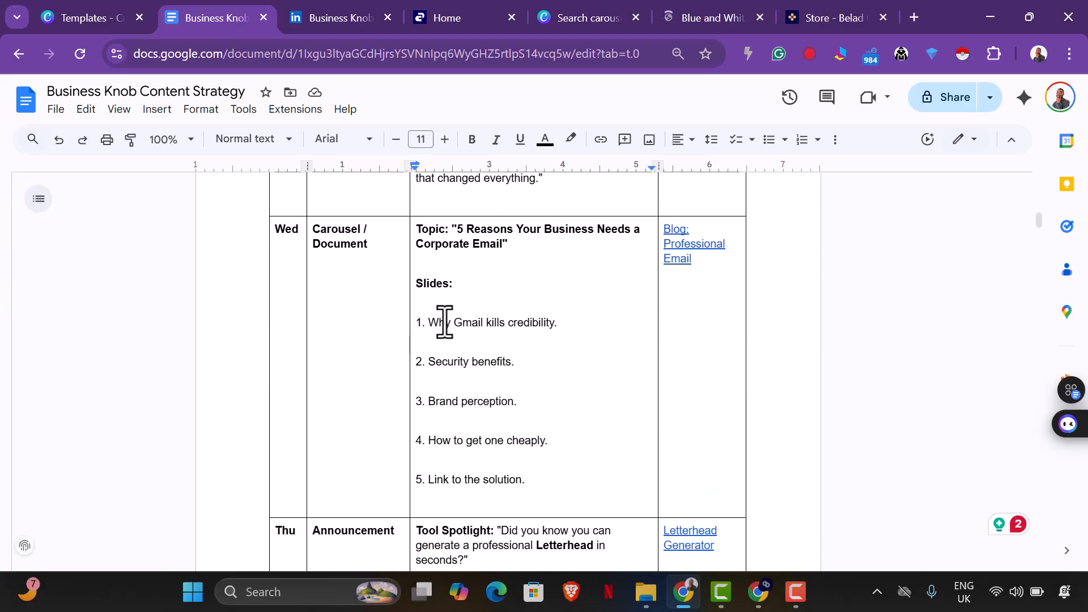
pyautogui.moveTo(424, 229); pyautogui.dragTo(555, 471)
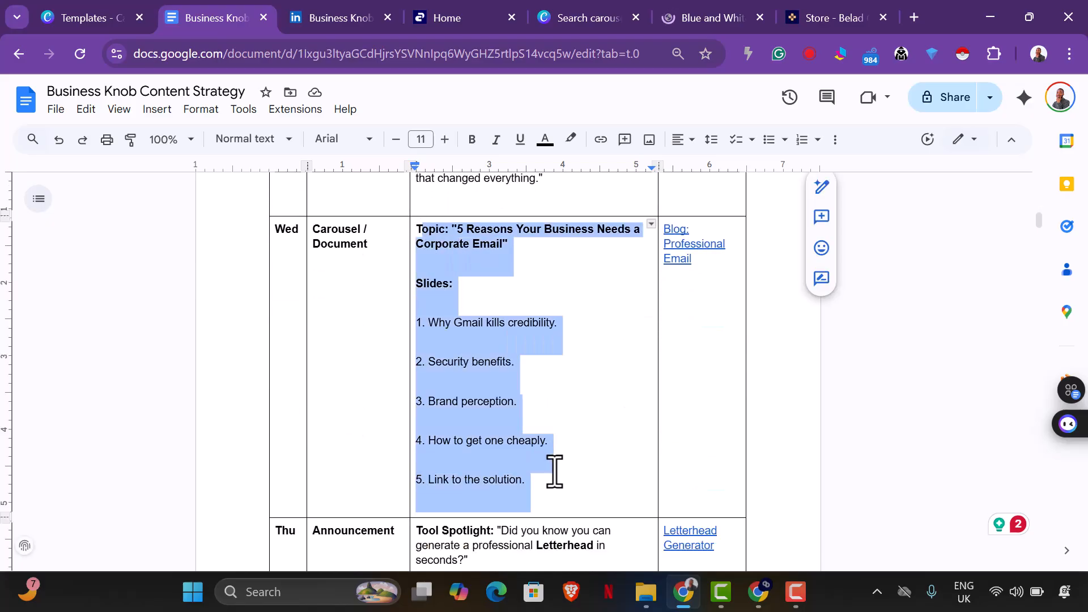
pyautogui.rightClick(457, 360)
pyautogui.click(510, 180)
pyautogui.click(1068, 56)
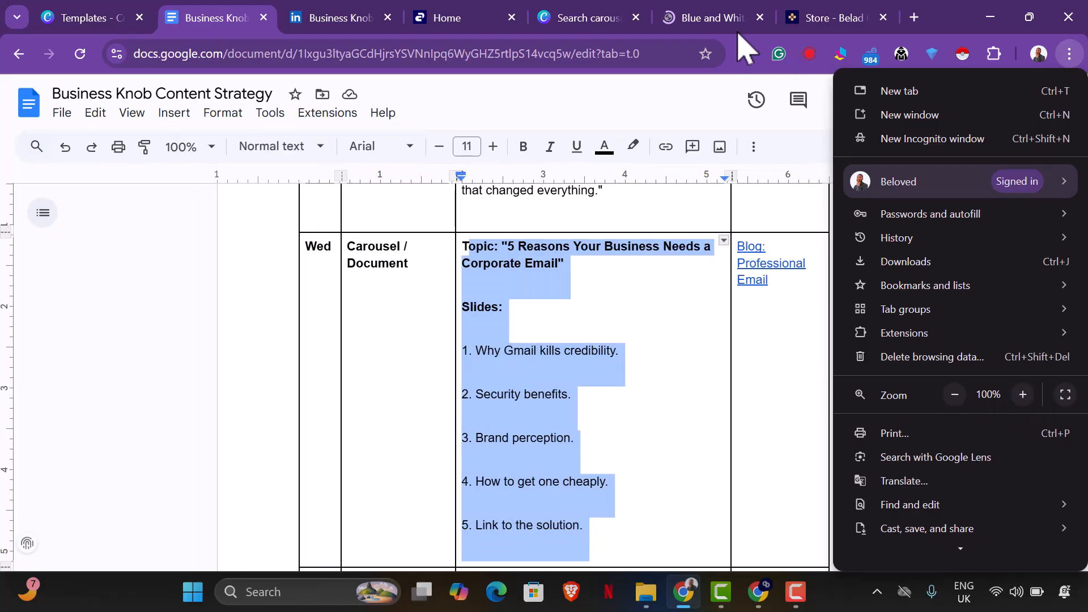
# Open Gemini in a new browser tab and close the Store tab.
pyautogui.click(914, 18)
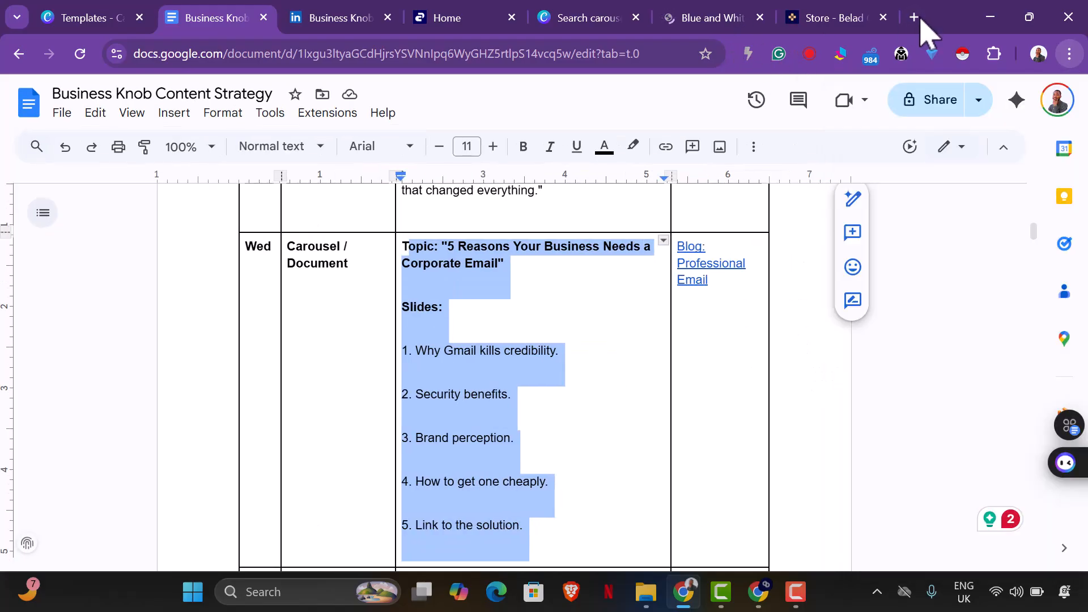
pyautogui.click(915, 20)
pyautogui.write('gemini.google.com')
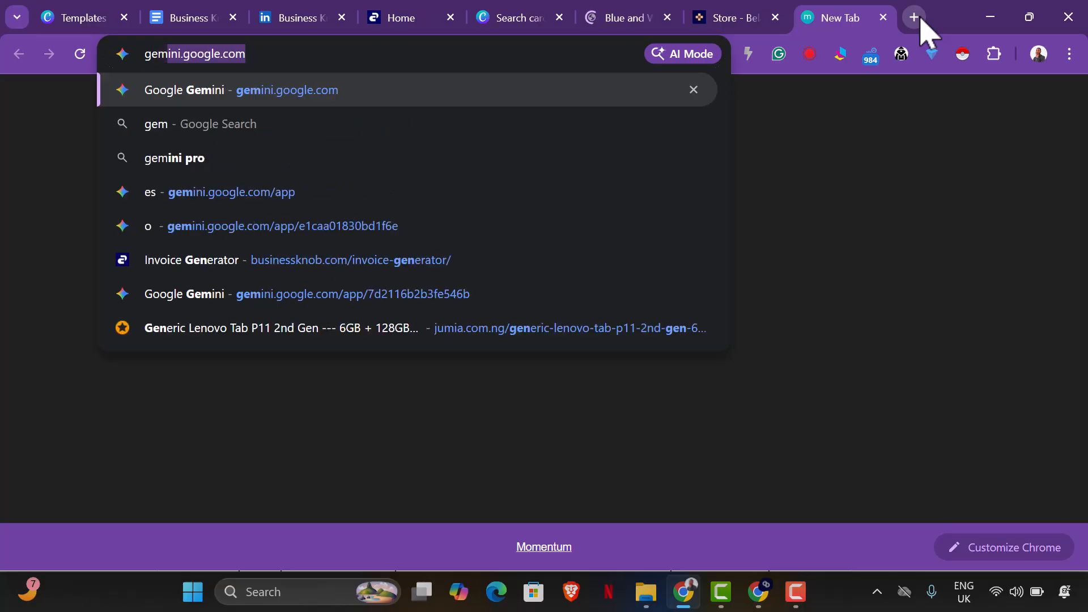
pyautogui.press('Return')
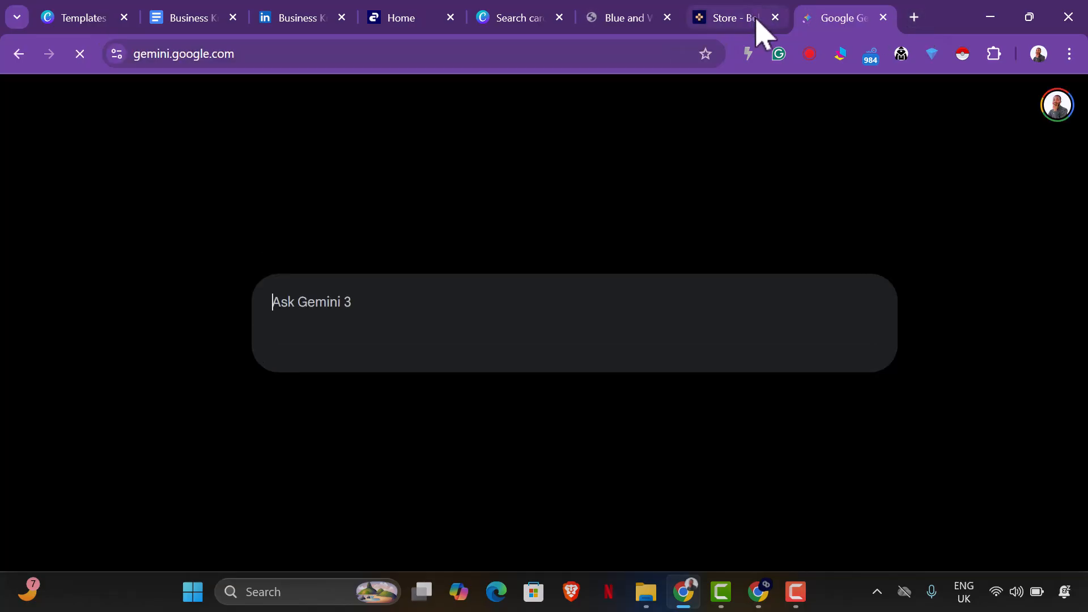
pyautogui.click(777, 21)
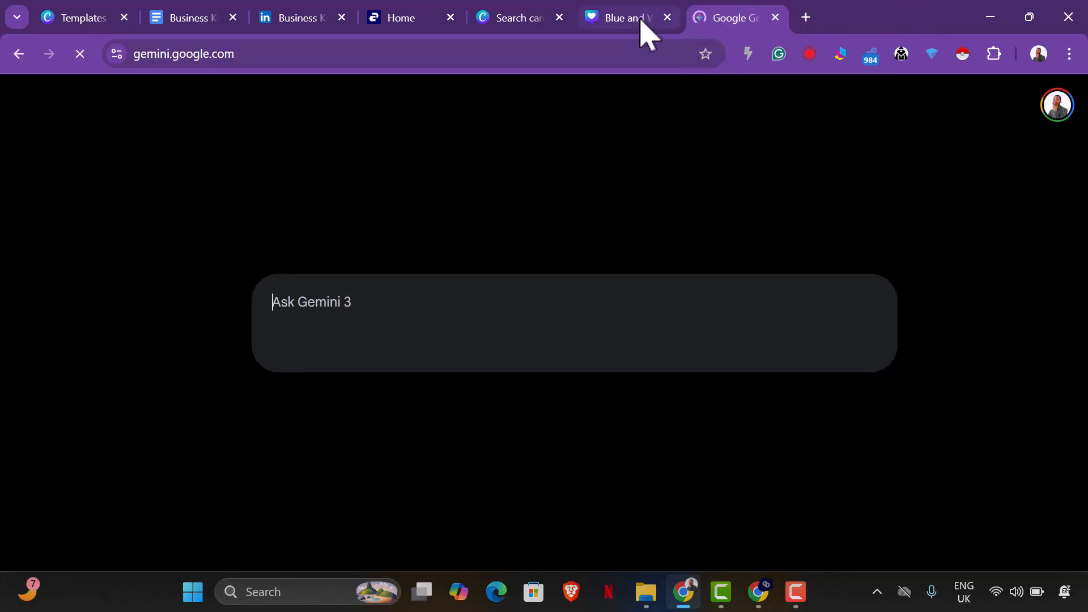
# Look through the pages of the blue running tips carousel design in Canva to see its slide structure.
pyautogui.click(642, 21)
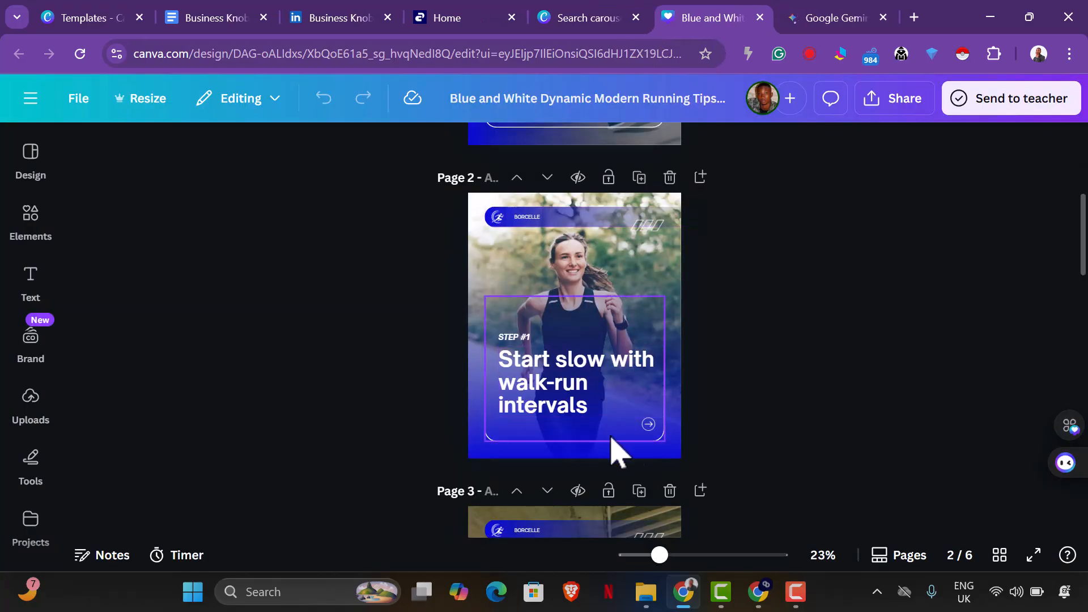
pyautogui.scroll(-15, 651, 425)
pyautogui.scroll(-5, 671, 437)
pyautogui.scroll(20, 671, 437)
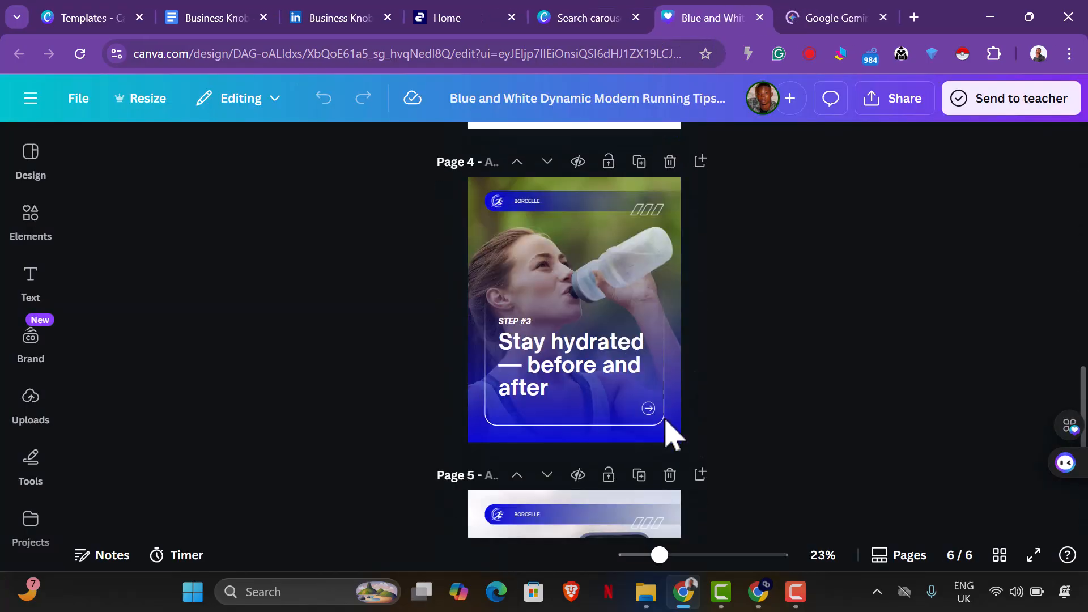
# Switch to Gemini and begin the prompt with "Create the full carousel content from this draft:".
pyautogui.click(833, 27)
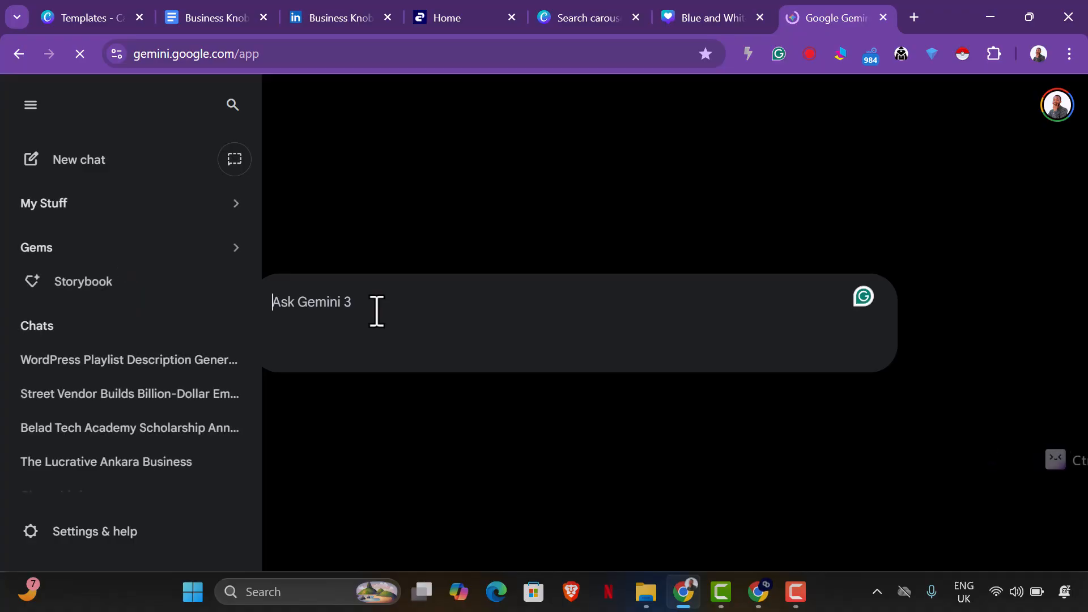
pyautogui.write('Creat')
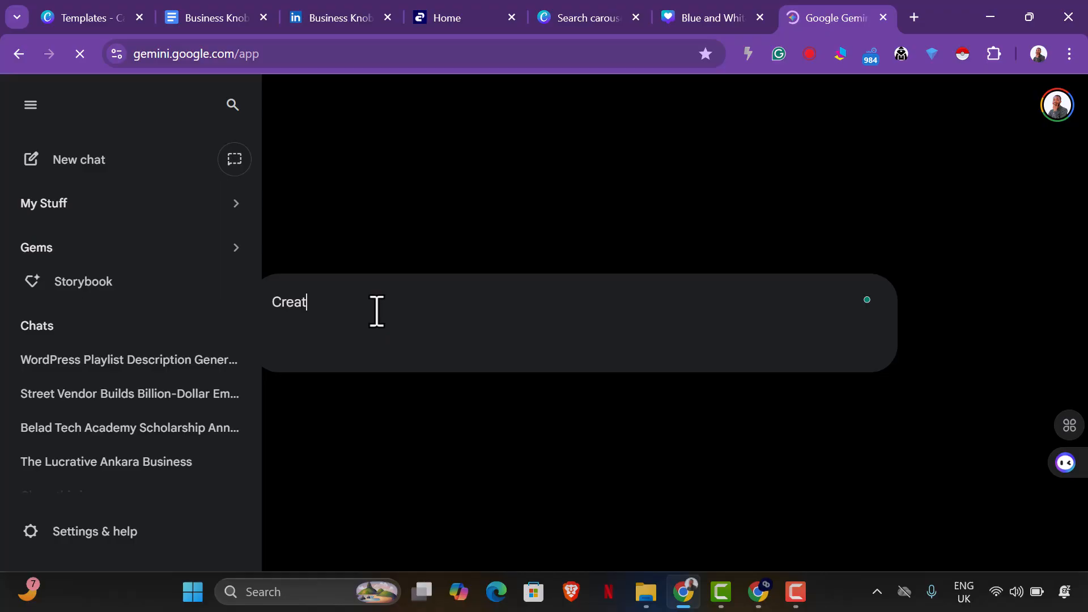
pyautogui.write('e the full carousel content from this draft:')
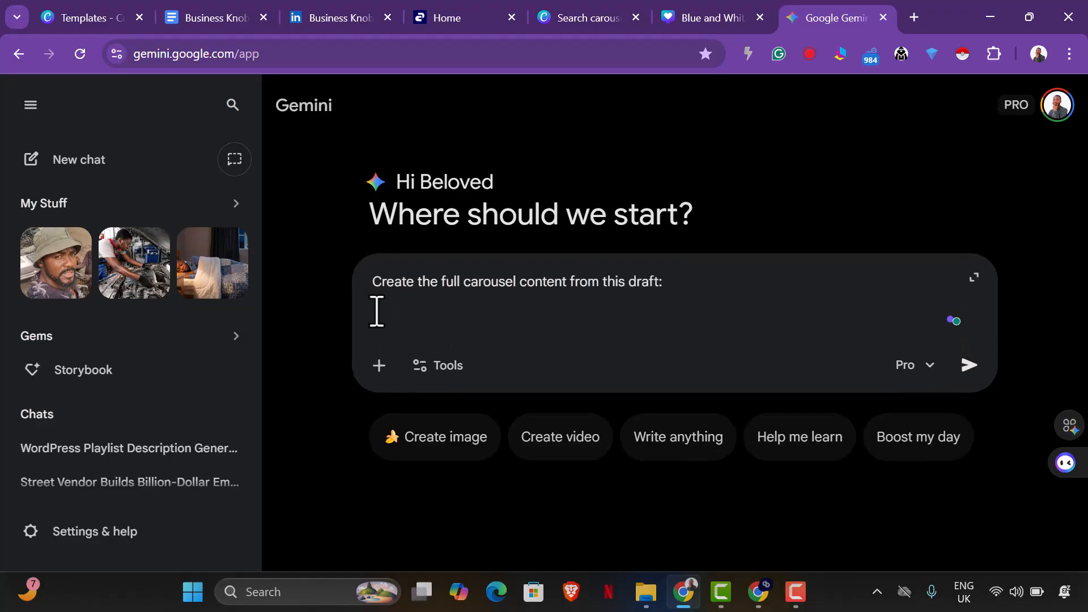
# Paste the copied carousel outline below the prompt's opening line and correct its first word to "Topic".
pyautogui.hotkey('ctrl', 'v')
pyautogui.scroll(2, 378, 309)
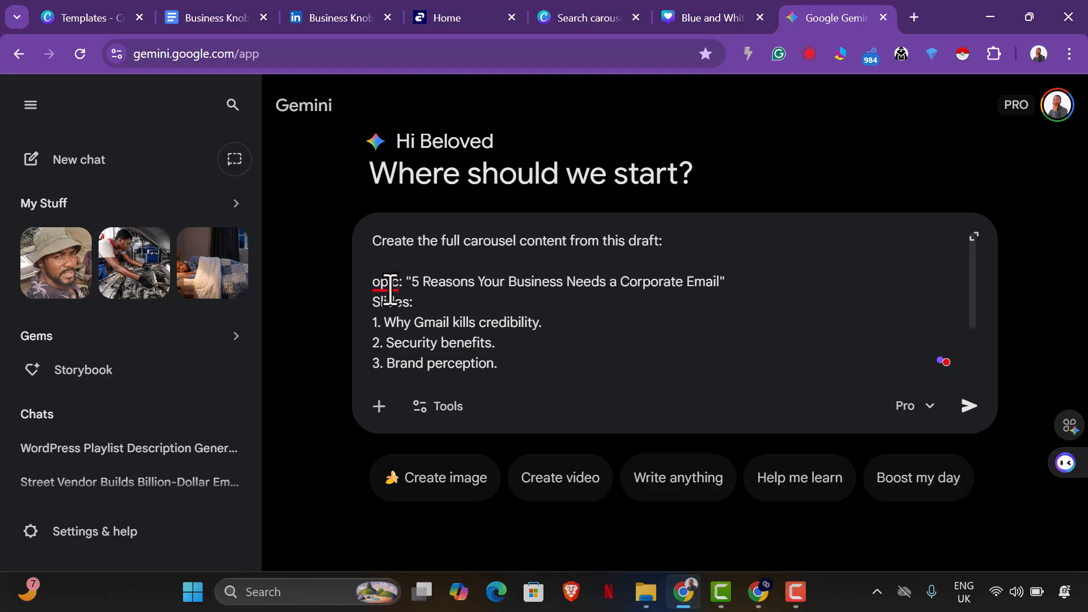
pyautogui.click(375, 282)
pyautogui.click(386, 332)
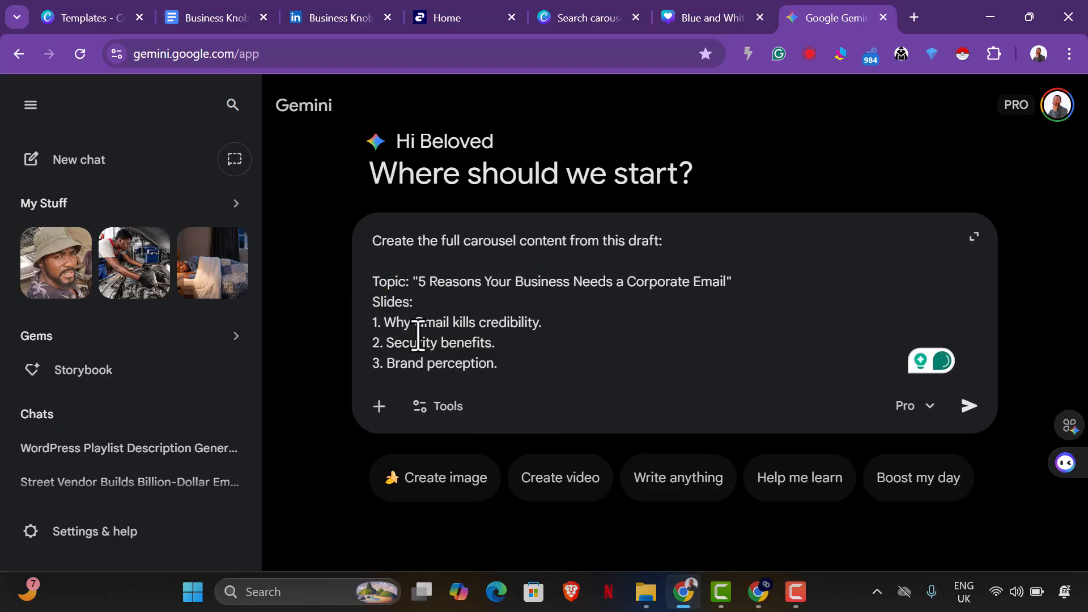
# Extend slide point 4 in the prompt with ": visit", and copy the businessknob.com address from the Business Knob website.
pyautogui.scroll(-3, 517, 342)
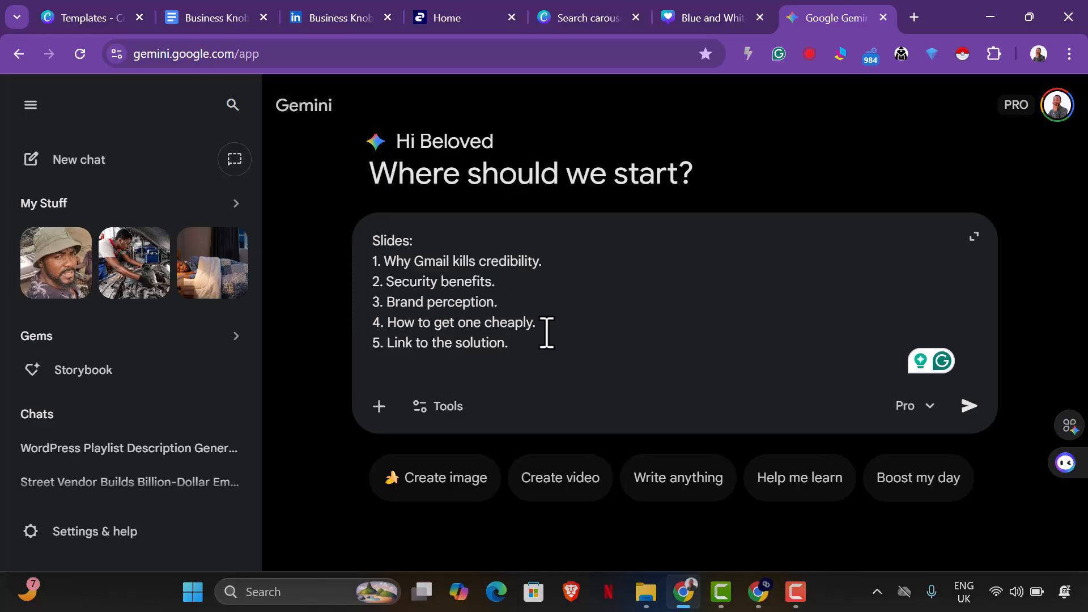
pyautogui.write(': Visit')
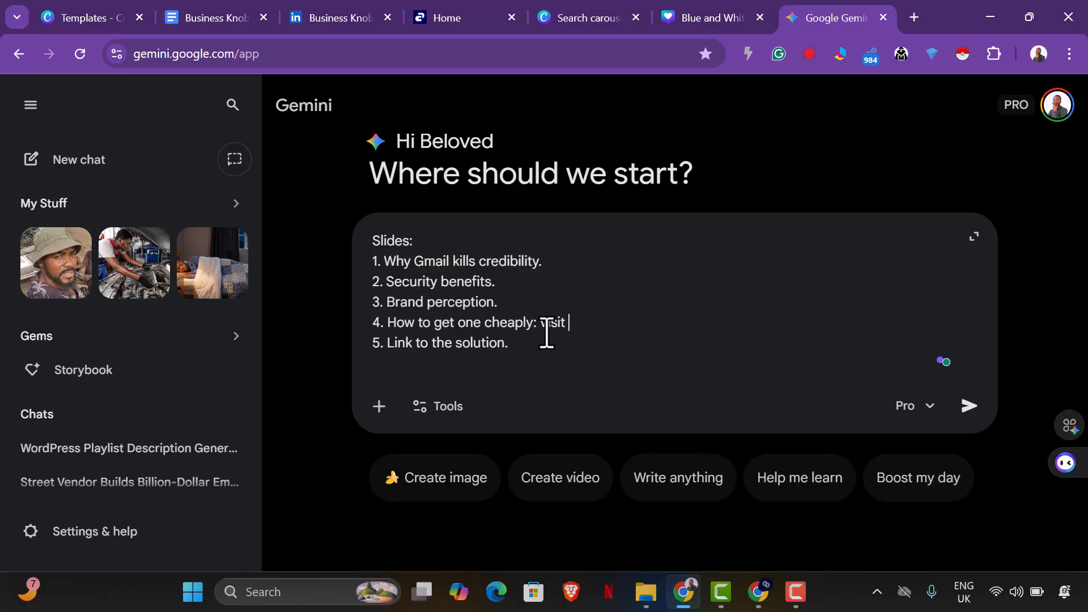
pyautogui.click(422, 18)
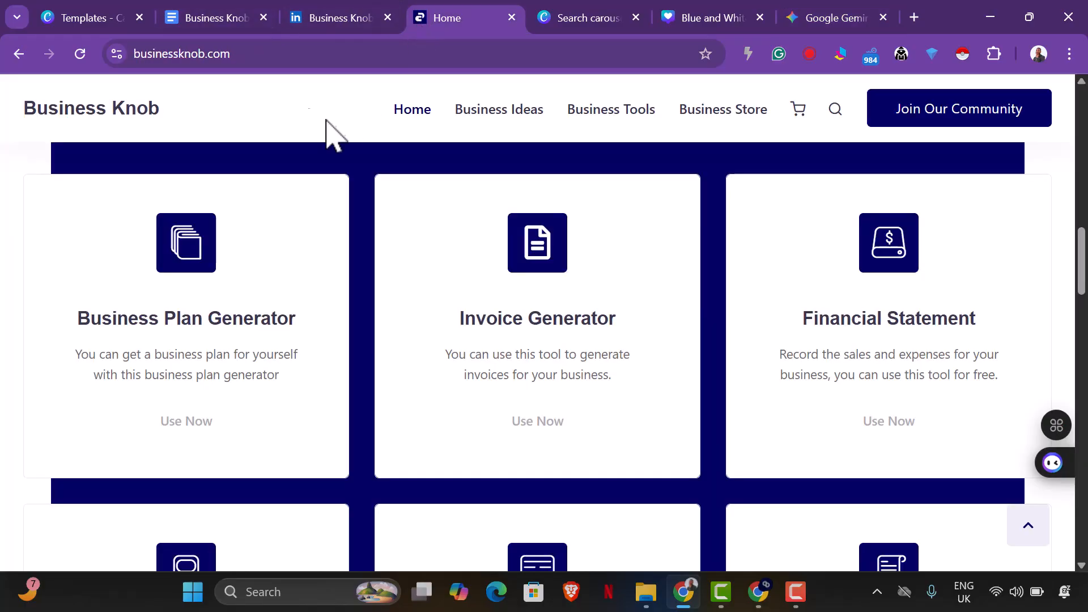
pyautogui.click(242, 57)
pyautogui.hotkey('ctrl', 'c')
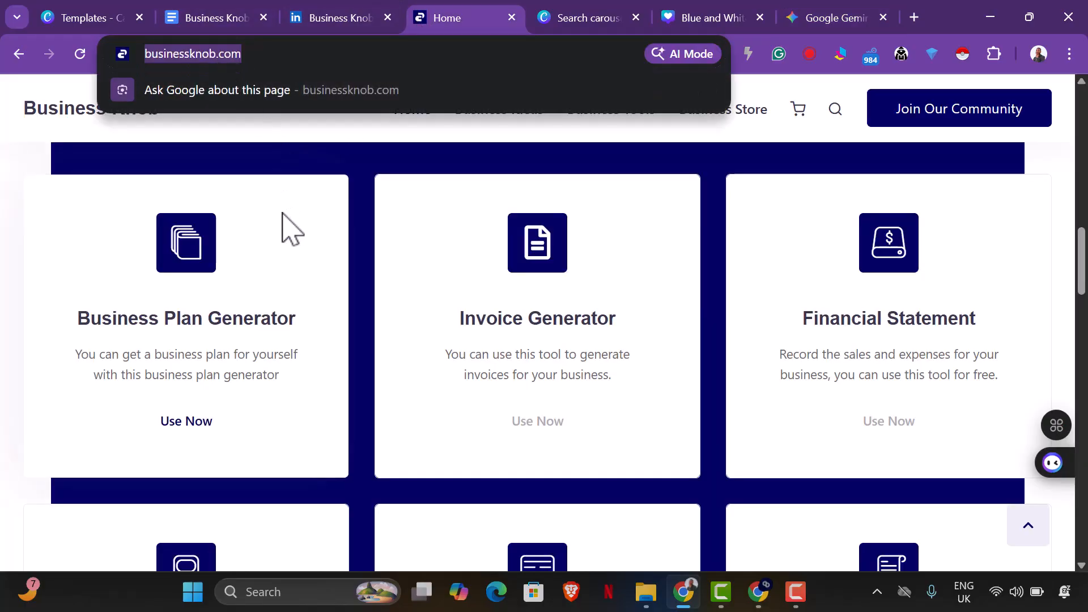
pyautogui.scroll(-10, 663, 294)
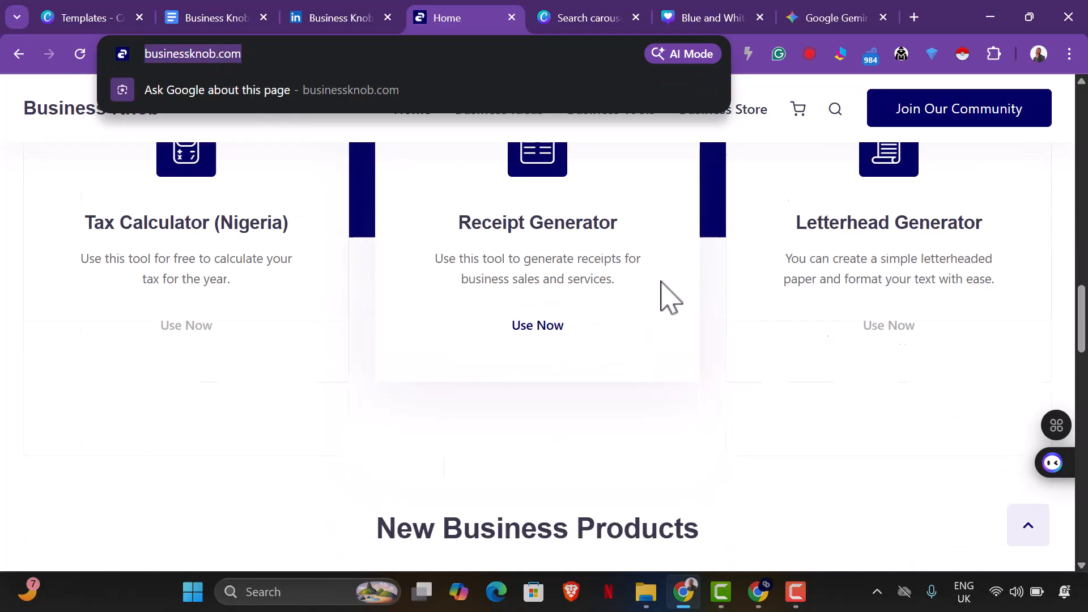
pyautogui.scroll(-6, 669, 289)
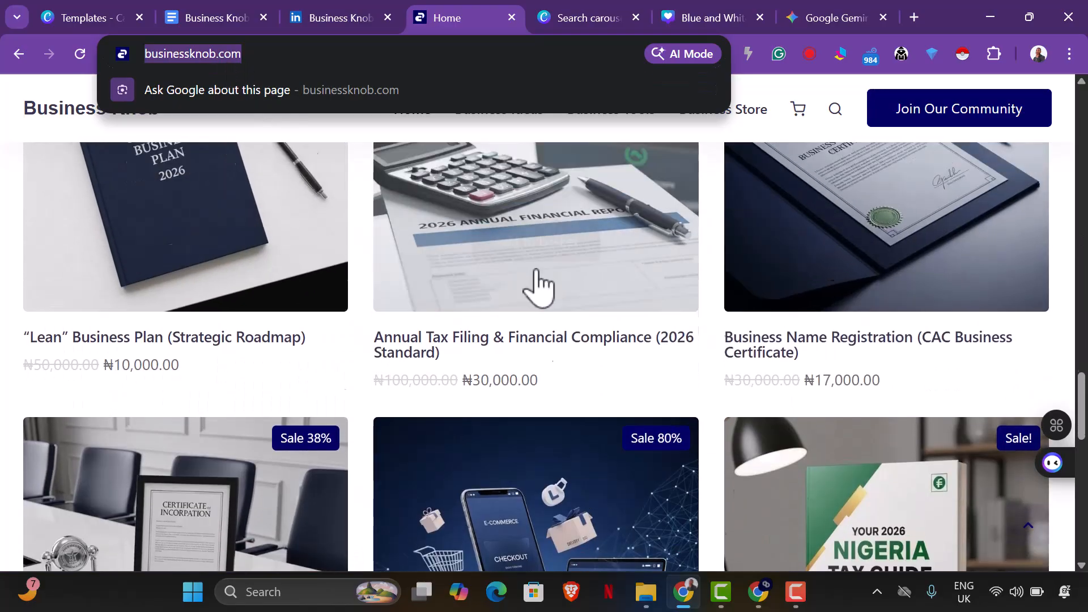
pyautogui.scroll(2, 538, 286)
pyautogui.rightClick(203, 57)
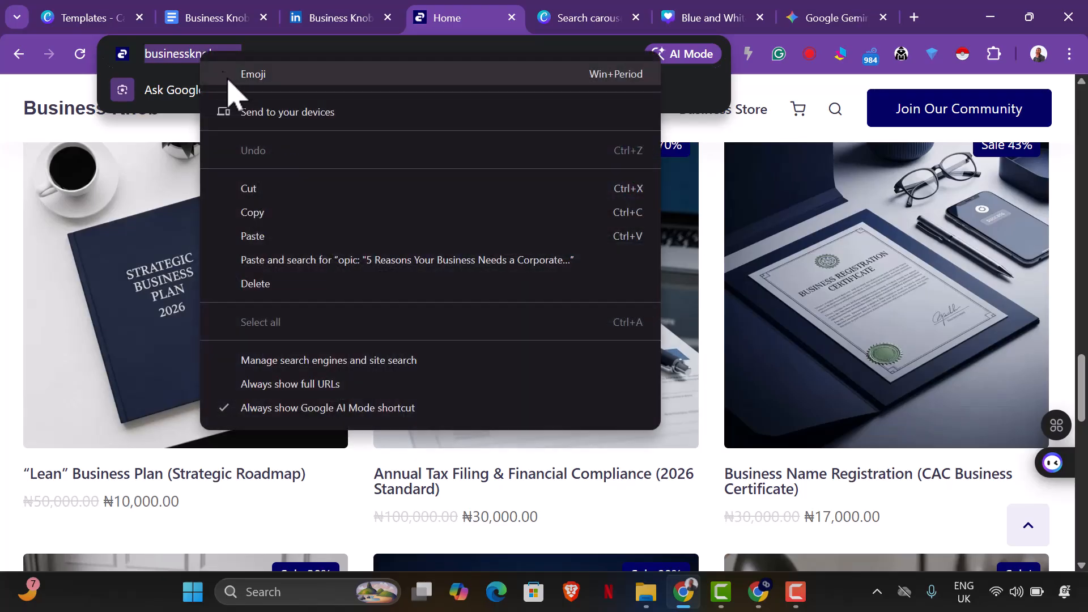
pyautogui.click(252, 212)
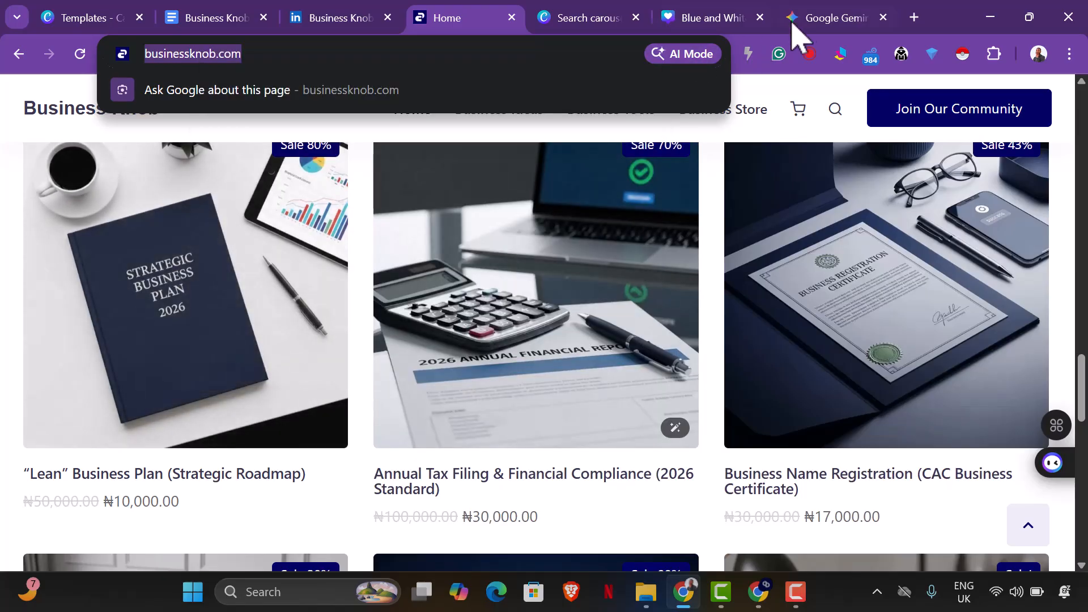
# Complete slide point 4 in the Gemini prompt: paste the businessknob.com address and add "to get a website solution that comes with custom emails for businesses and E Commerce".
pyautogui.click(797, 20)
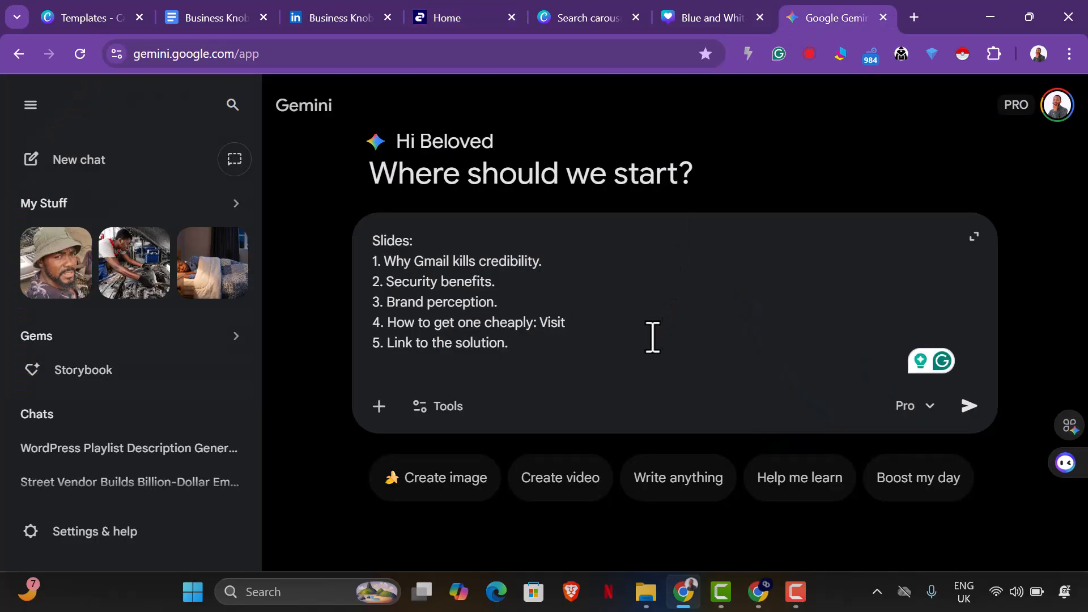
pyautogui.hotkey('ctrl', 'v')
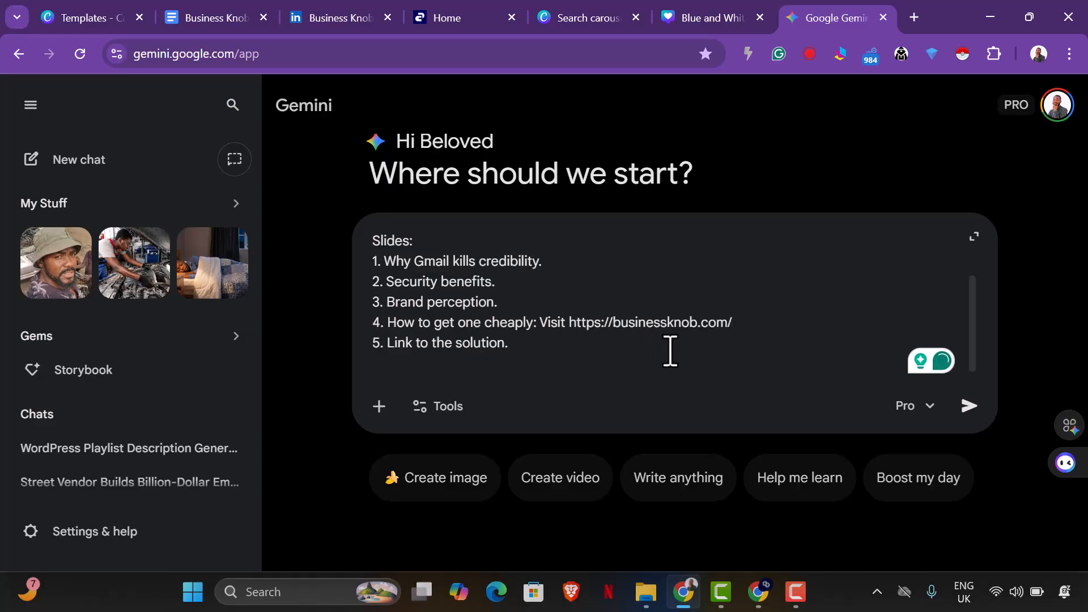
pyautogui.write('t')
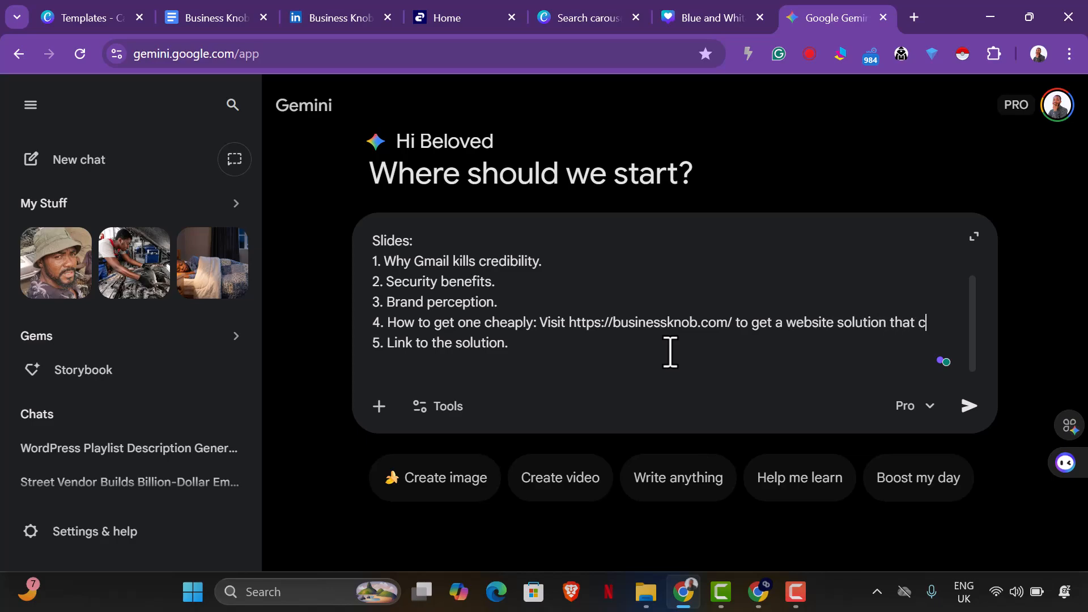
pyautogui.write('s w')
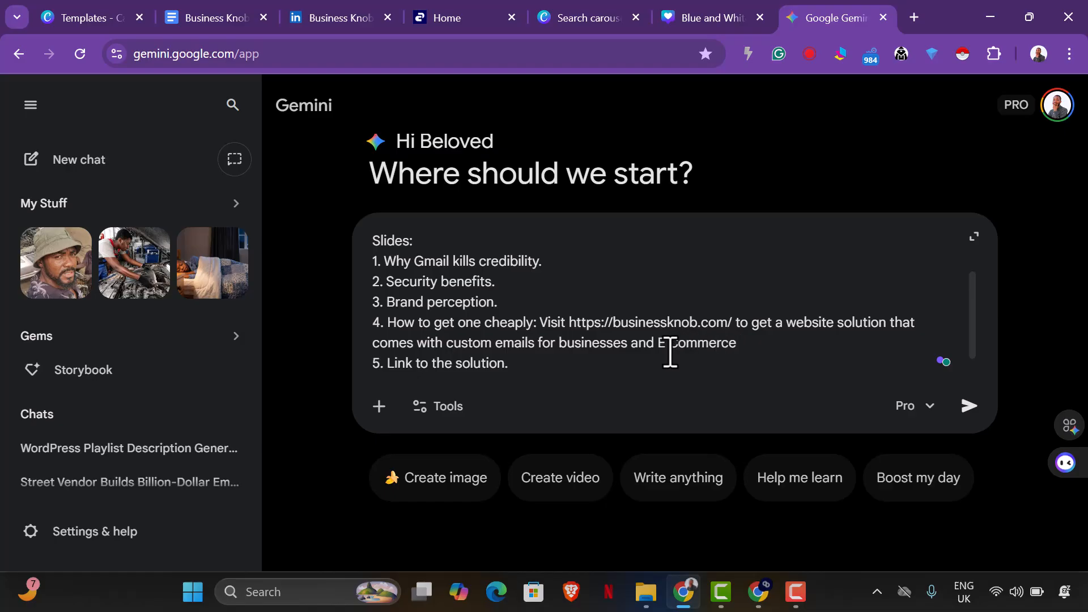
# Review the pages of the blue running tips carousel in Canva, checking how much text each slide holds.
pyautogui.click(719, 22)
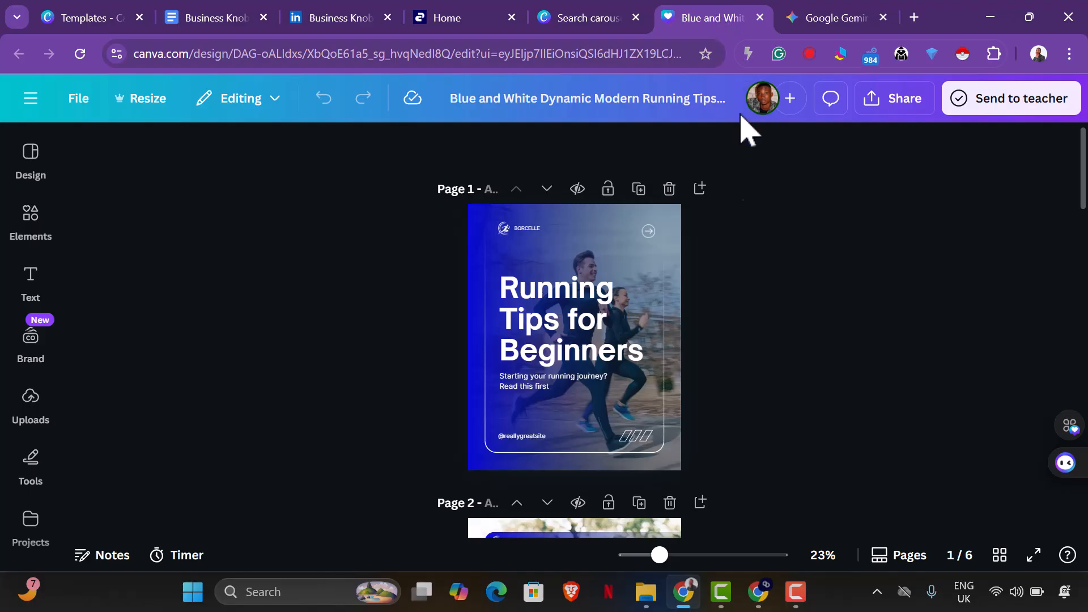
pyautogui.scroll(-7, 618, 447)
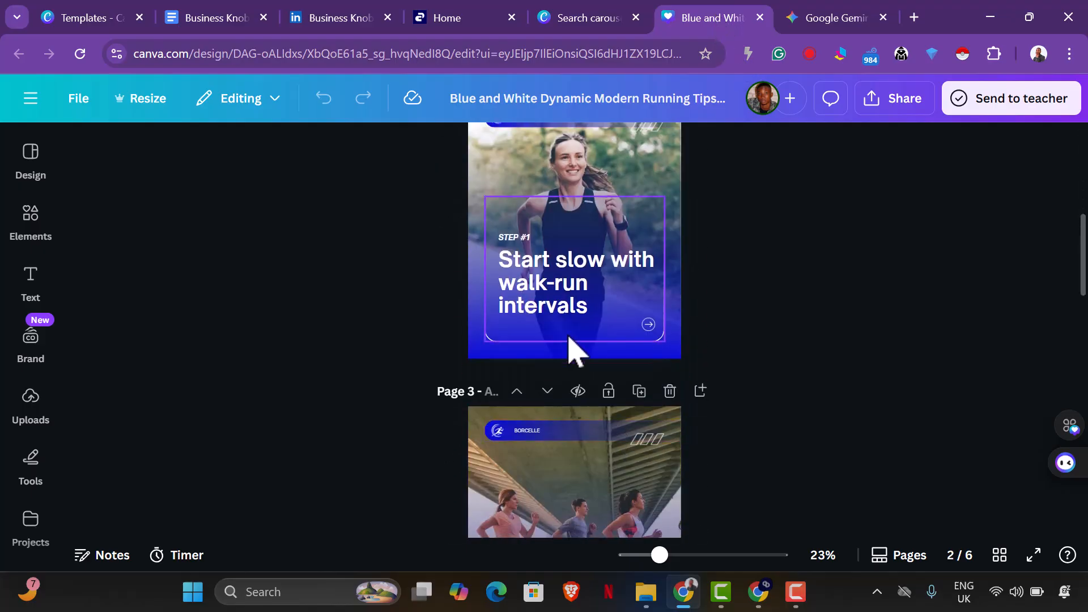
pyautogui.scroll(-15, 574, 350)
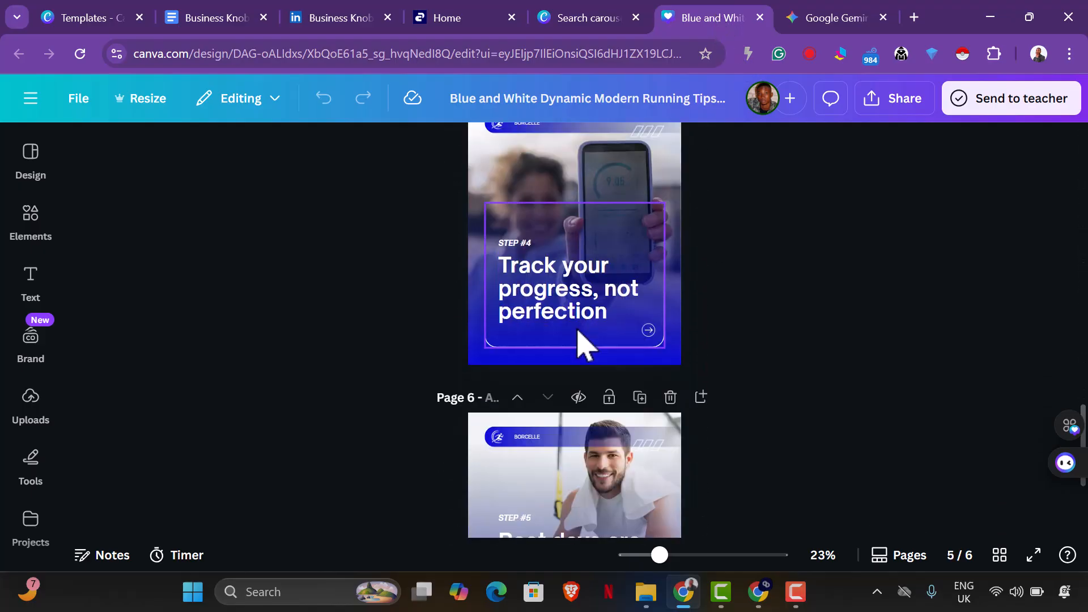
pyautogui.scroll(-4, 584, 343)
pyautogui.scroll(20, 600, 329)
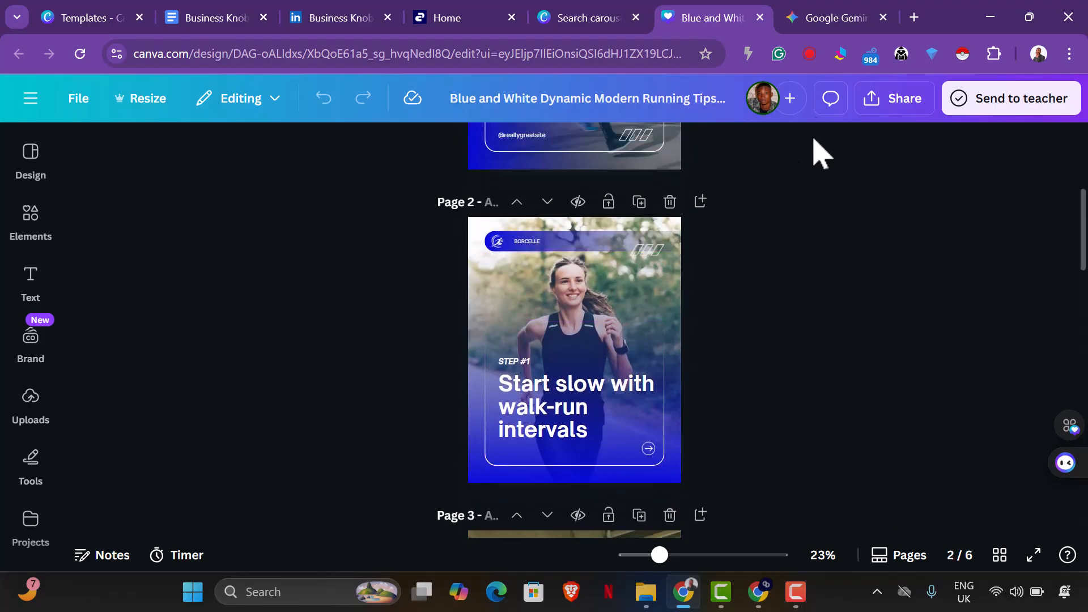
# In the Gemini prompt, end slide point 4 with "Brand" and put a colon after "Link to the solution" in point 5.
pyautogui.click(832, 19)
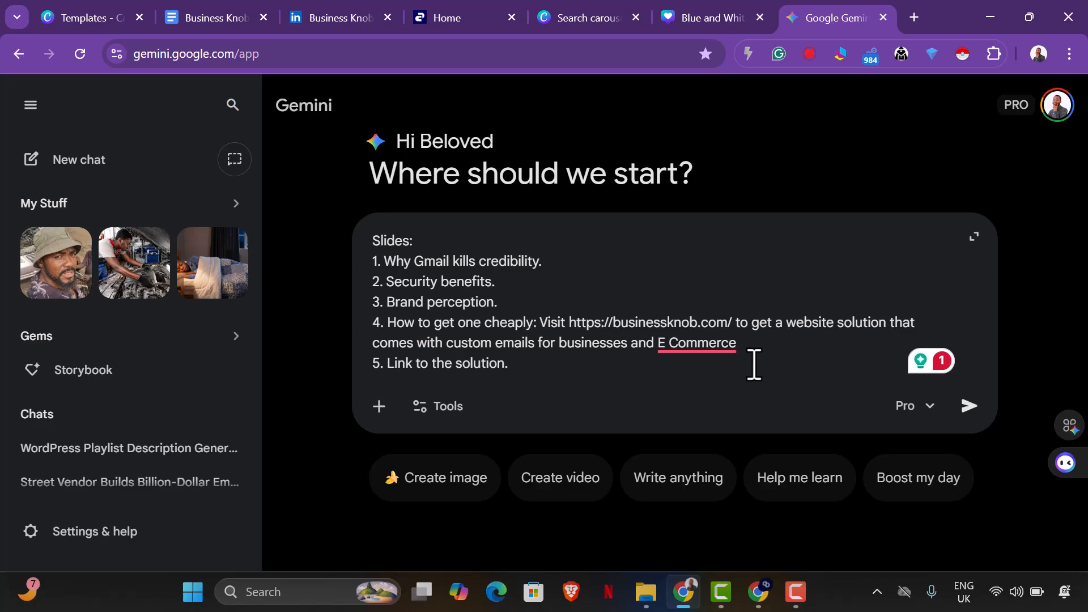
pyautogui.write('Br')
pyautogui.write(':')
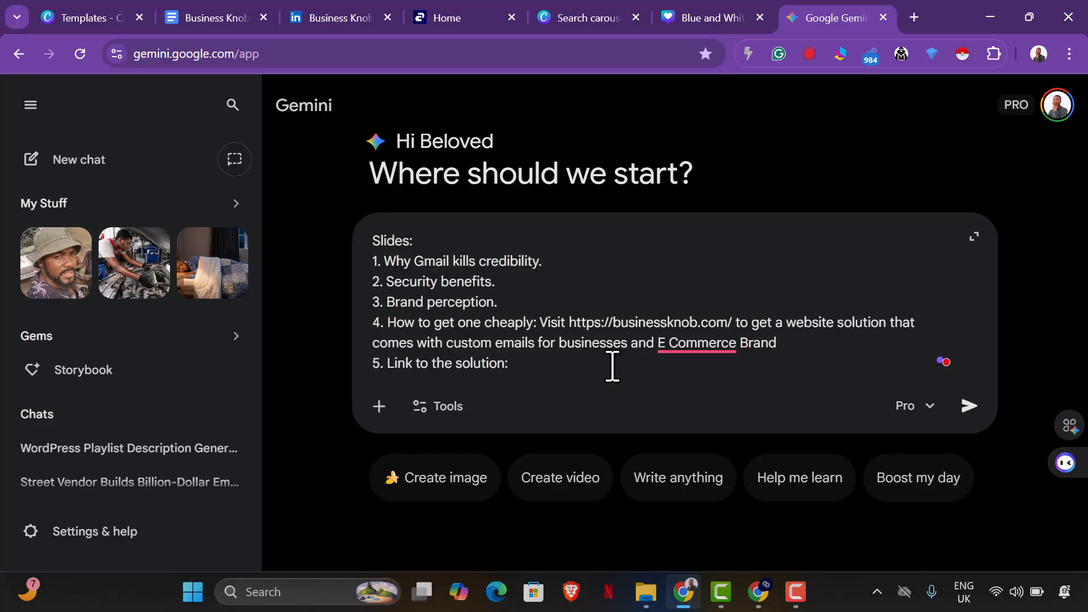
# Copy the address of Business Knob's "Professional Business Website + 5 Custom Corporate Emails" product page and paste it into slide point 5 of the Gemini prompt.
pyautogui.click(433, 17)
pyautogui.scroll(-10, 754, 357)
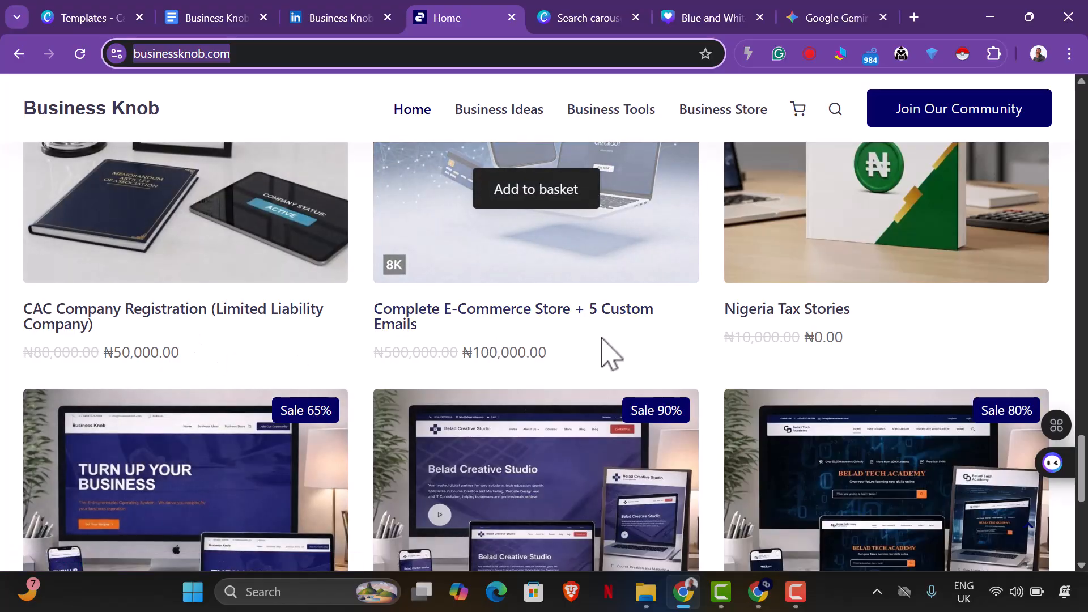
pyautogui.scroll(-2, 618, 334)
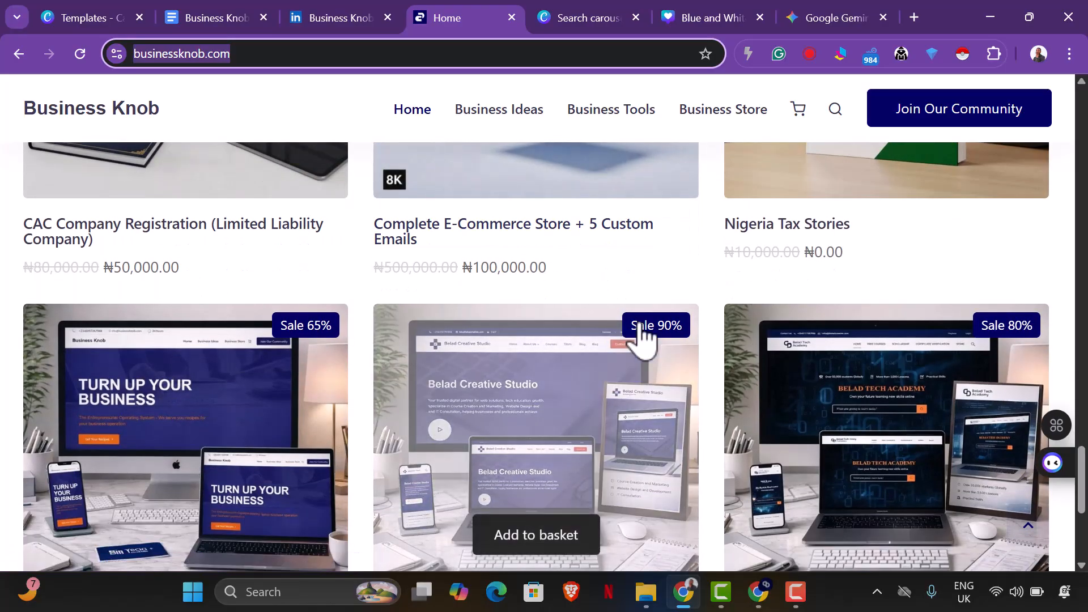
pyautogui.scroll(-4, 644, 340)
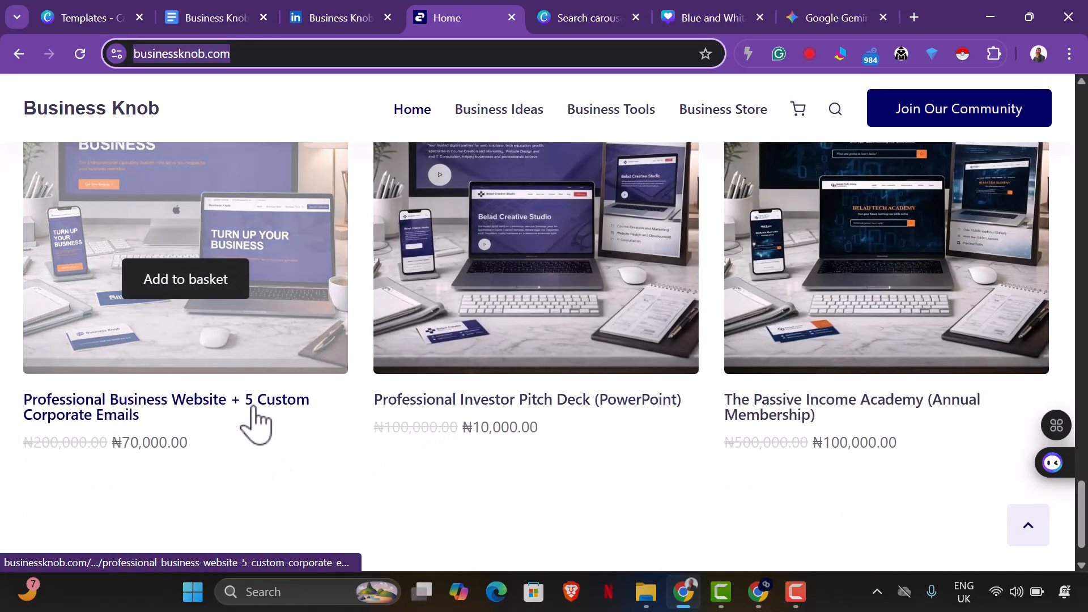
pyautogui.click(253, 420)
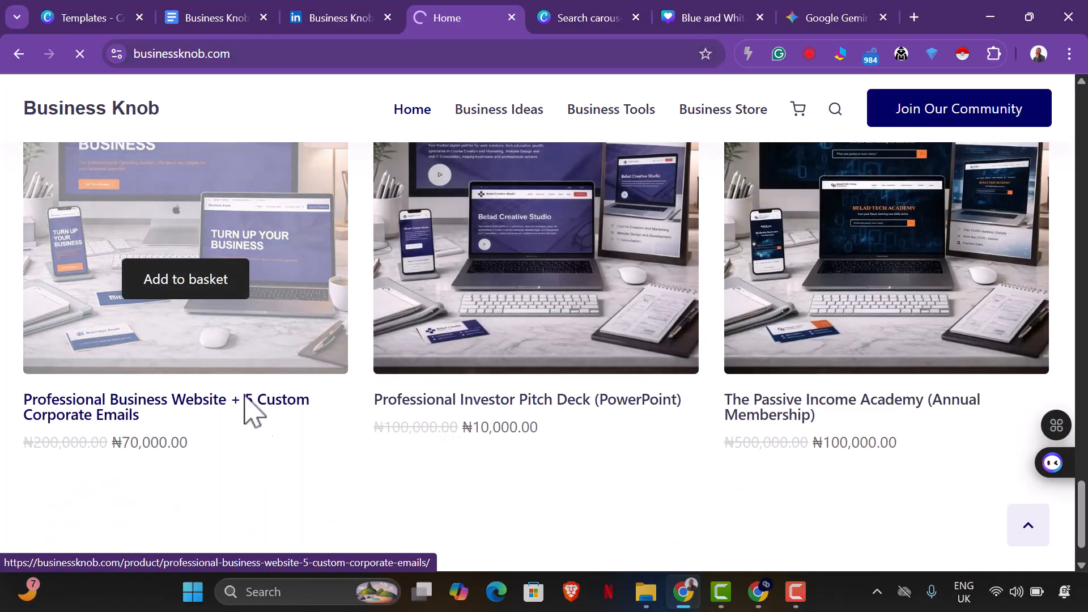
pyautogui.click(272, 53)
pyautogui.hotkey('ctrl', 'c')
pyautogui.rightClick(291, 57)
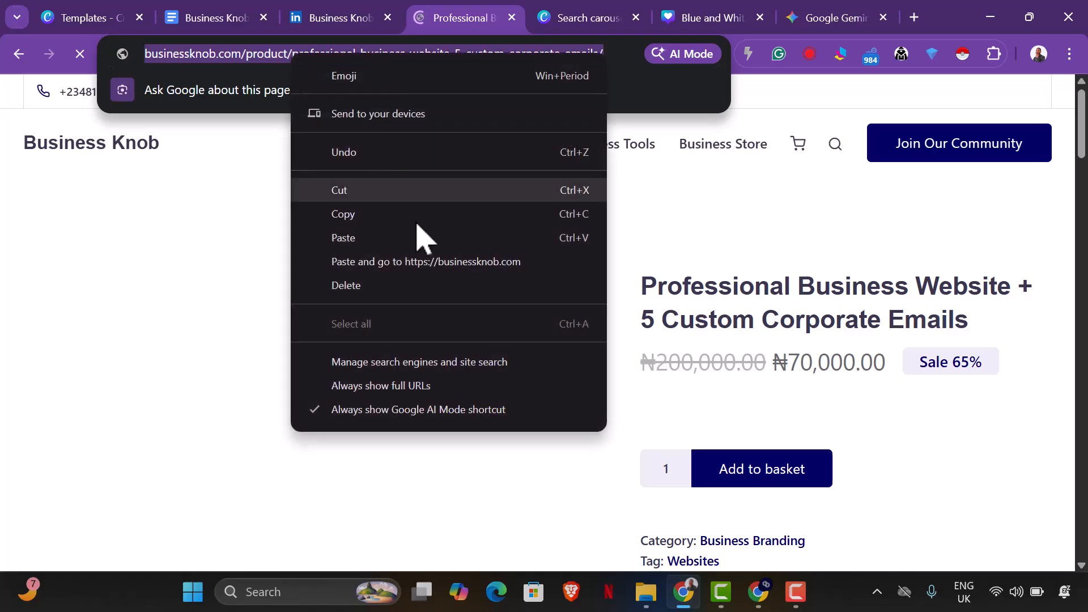
pyautogui.click(403, 221)
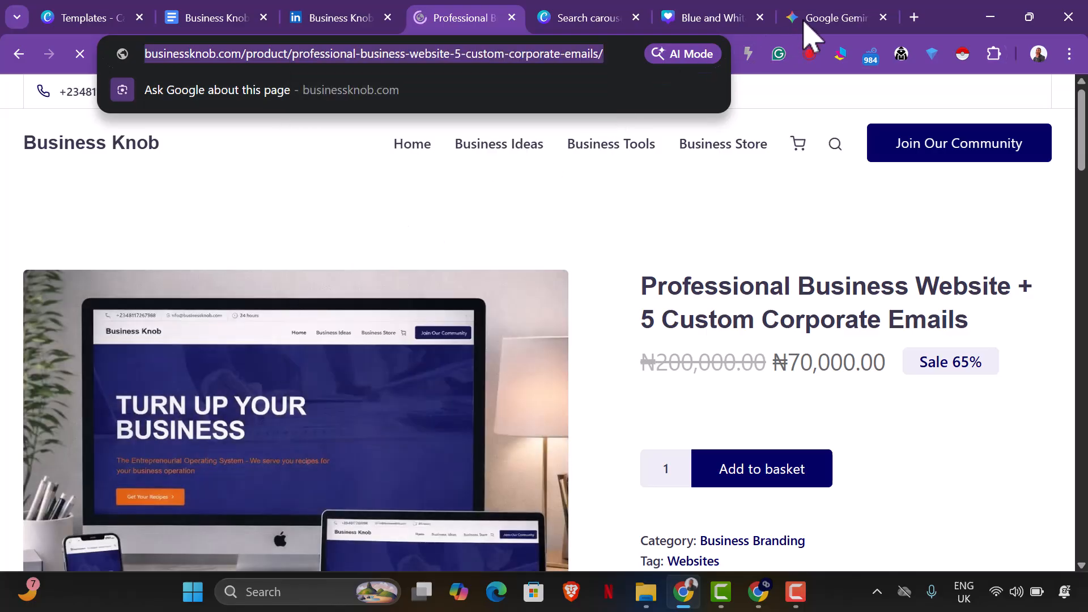
pyautogui.click(805, 23)
pyautogui.hotkey('ctrl', 'v')
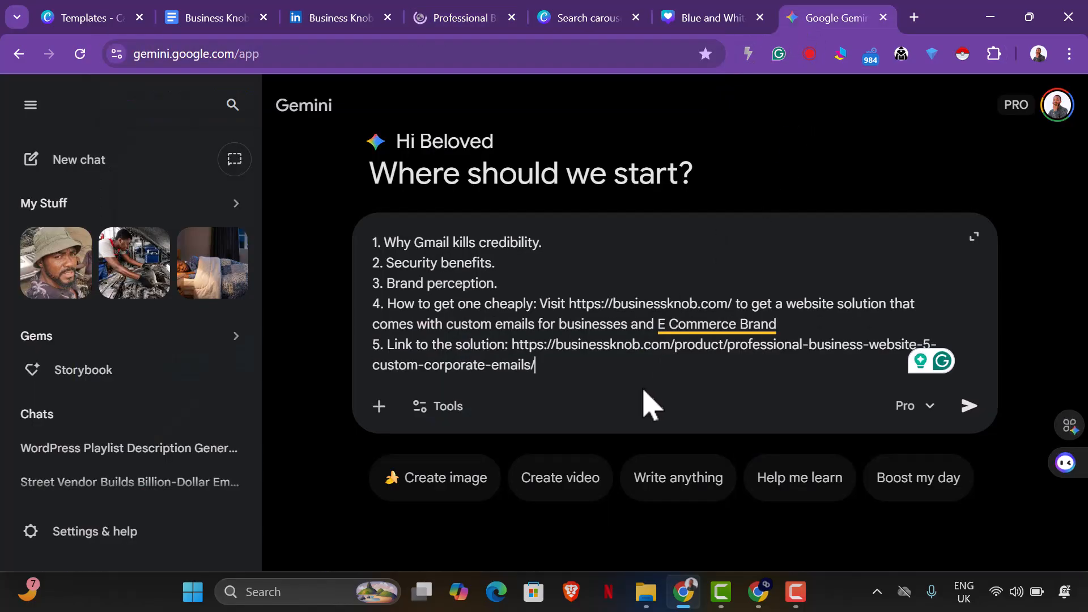
# Insert "minimalist" before "carousel" in the prompt's opening line and send the prompt to Gemini.
pyautogui.scroll(3, 637, 298)
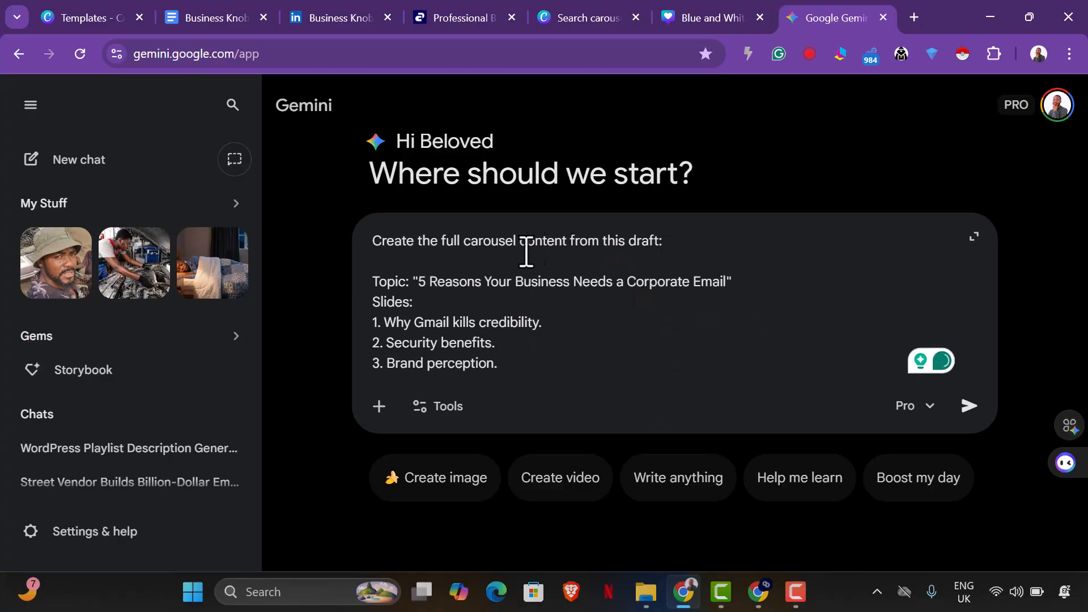
pyautogui.write('minimalist')
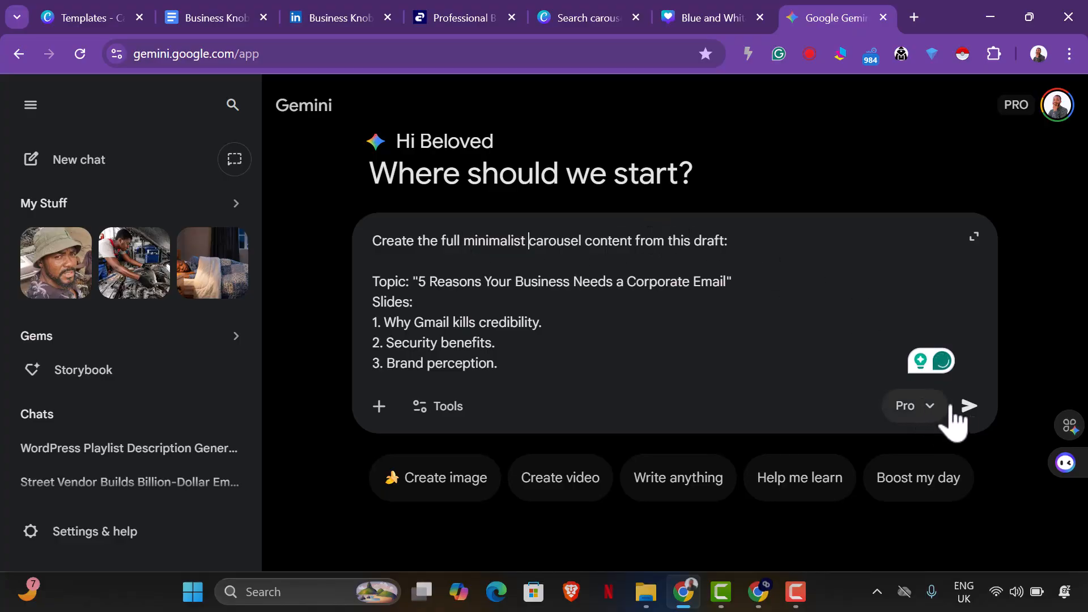
pyautogui.click(967, 406)
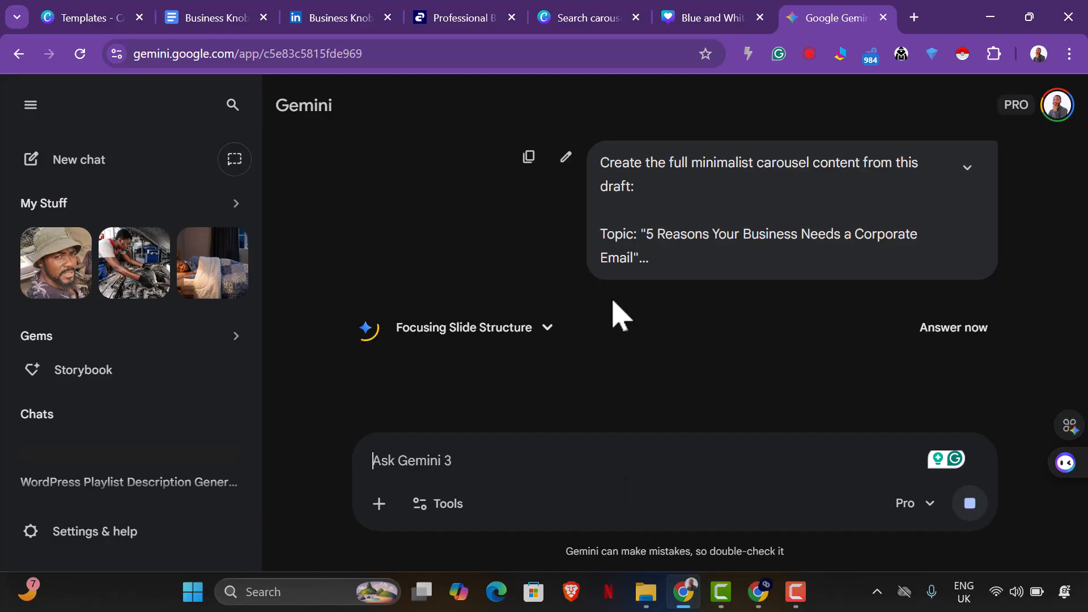
# Browse the carousel templates in Canva for a design that suits the corporate email slides.
pyautogui.click(670, 23)
pyautogui.click(579, 16)
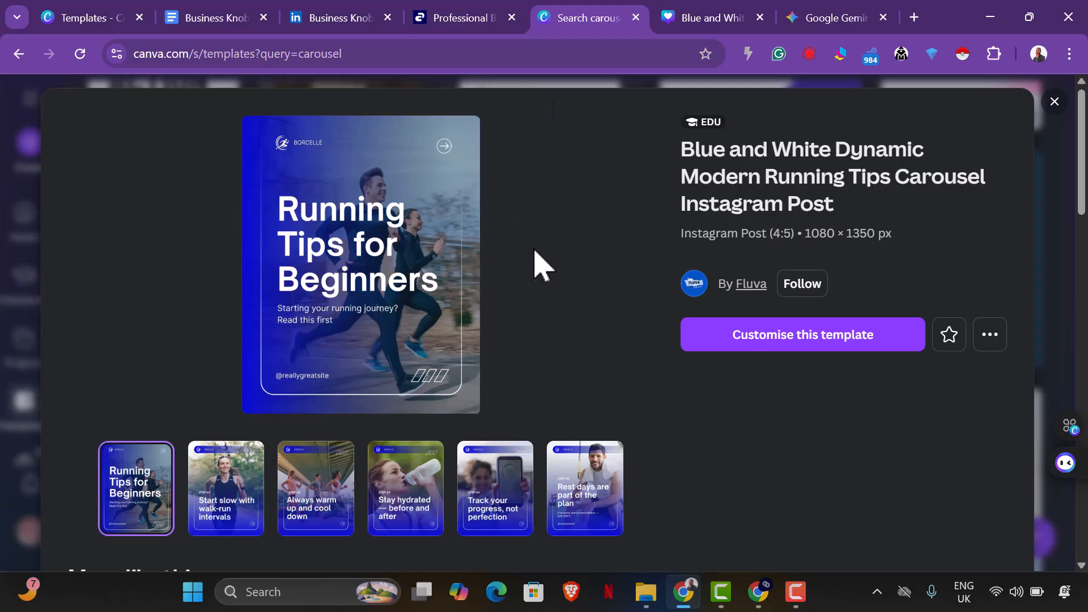
pyautogui.scroll(-6, 535, 260)
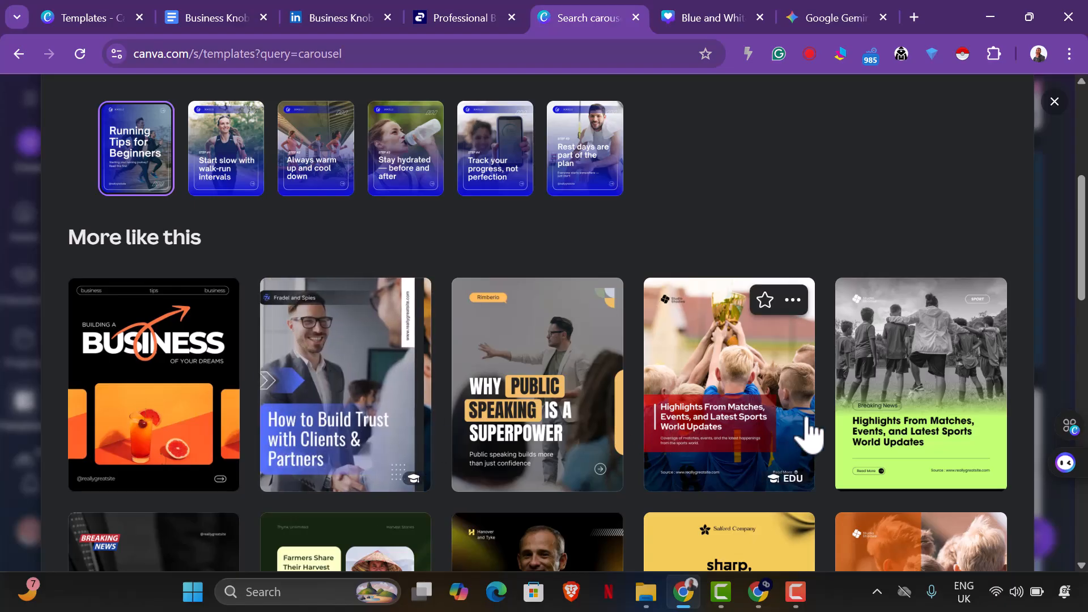
pyautogui.scroll(-2, 810, 428)
pyautogui.scroll(-6, 815, 418)
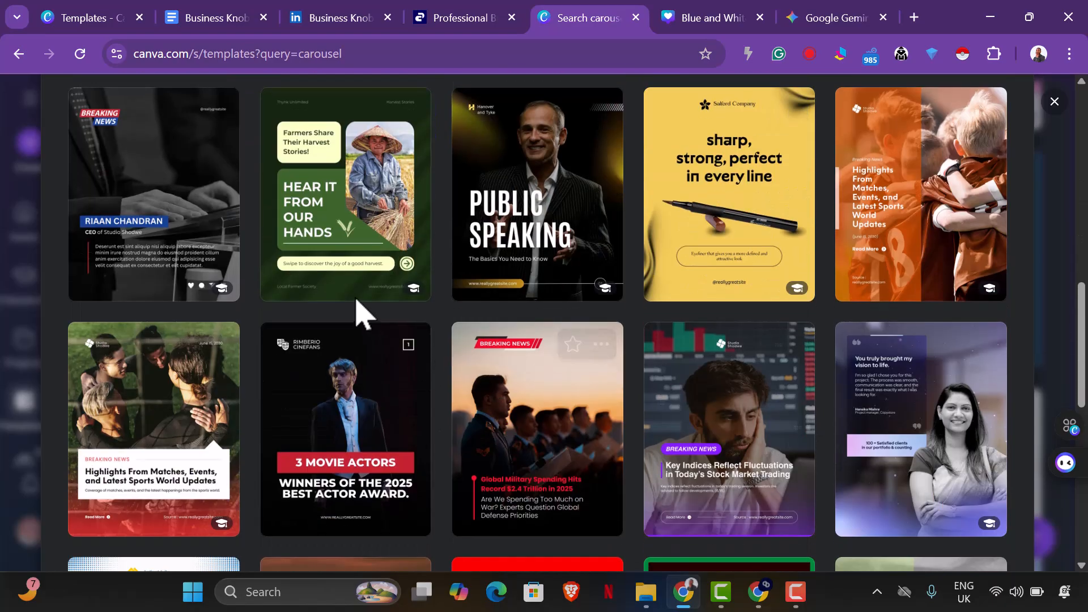
pyautogui.scroll(-6, 732, 340)
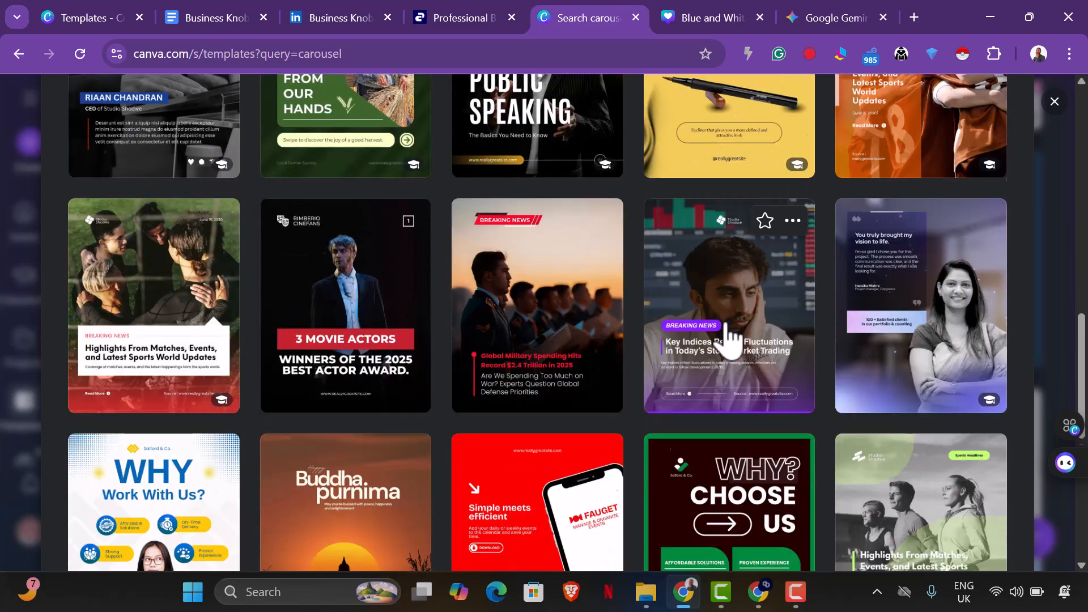
pyautogui.scroll(-2, 708, 349)
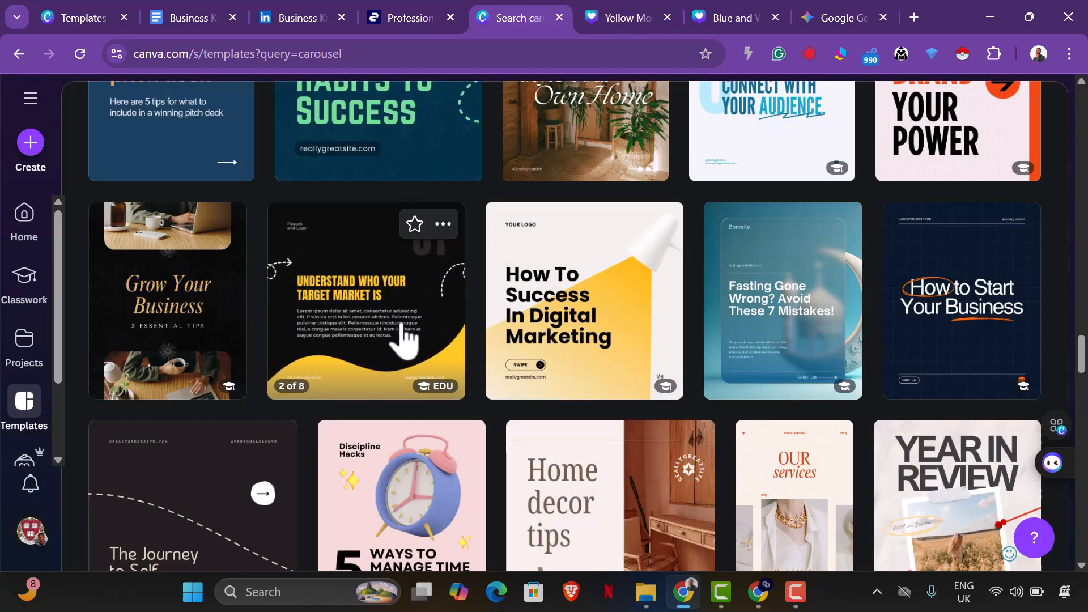
pyautogui.scroll(-3, 406, 340)
pyautogui.scroll(-5, 407, 346)
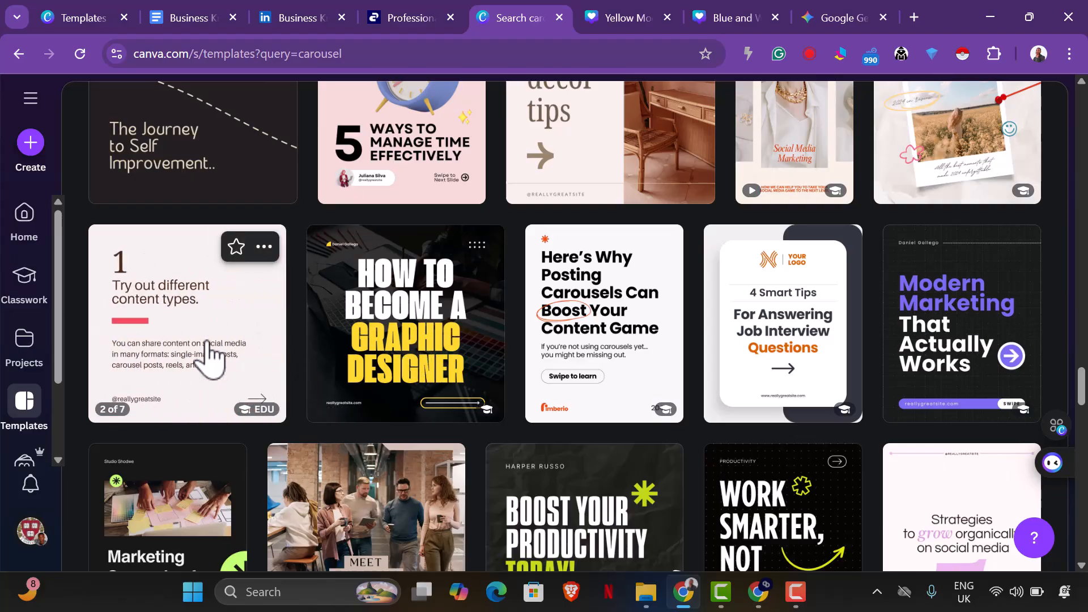
# Open the "Beige Minimalist Social Media Tips Carousel Instagram Post" template for customising and go to its cover page.
pyautogui.click(209, 351)
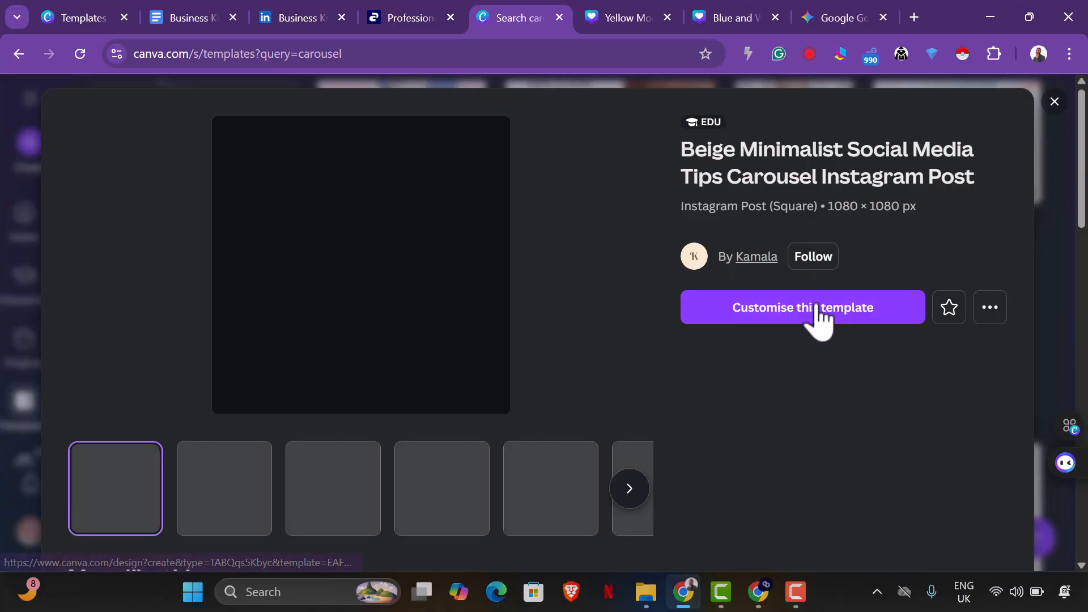
pyautogui.click(817, 307)
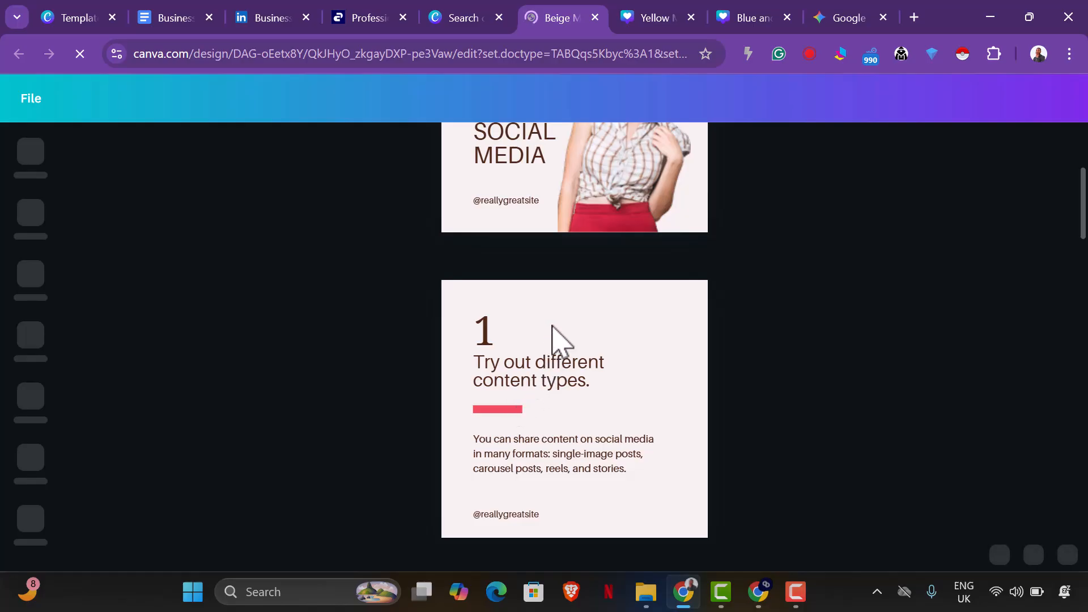
pyautogui.scroll(3, 637, 414)
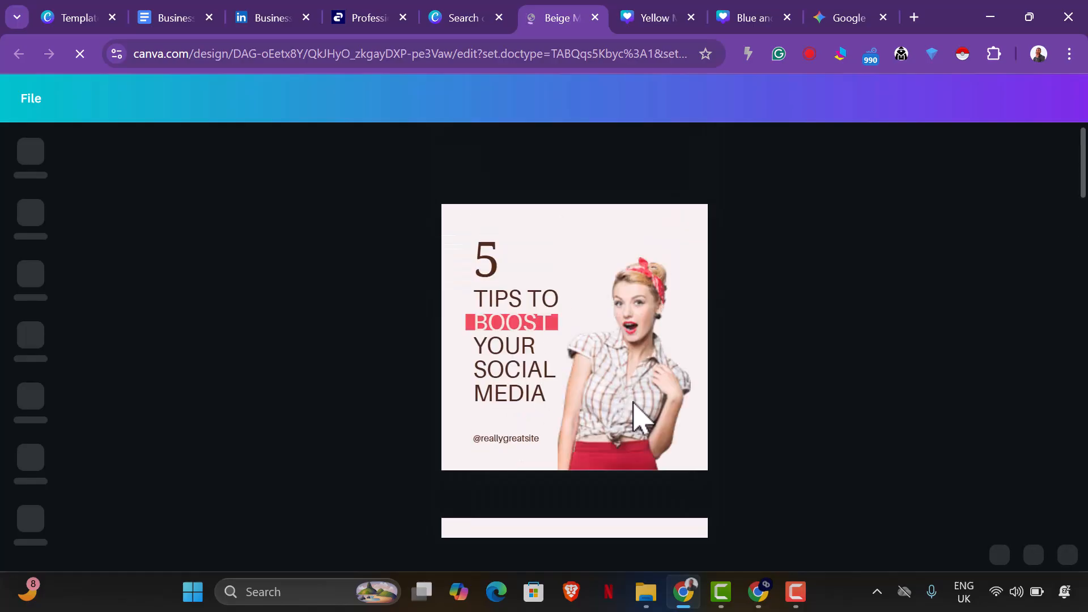
# Delete the large "5" above the cover title and add the uploaded blue logo image to page 1.
pyautogui.click(487, 262)
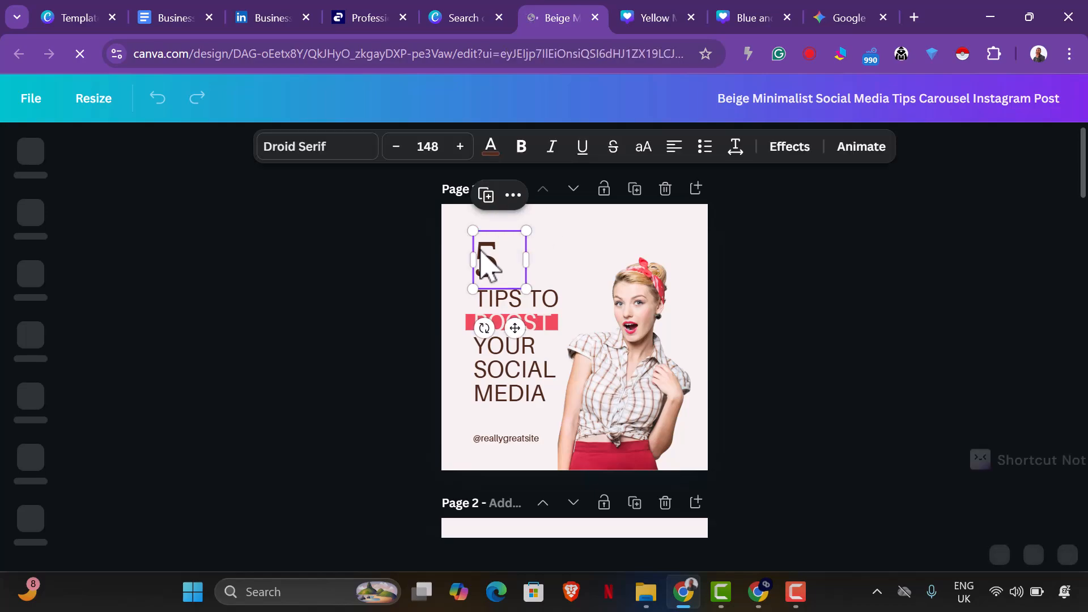
pyautogui.scroll(-3, 680, 318)
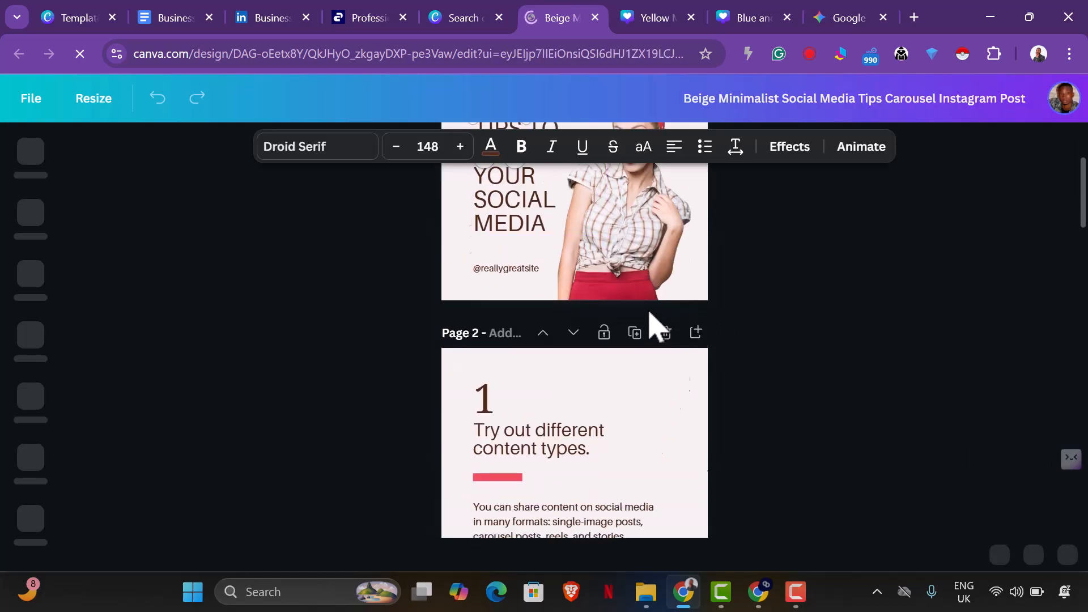
pyautogui.scroll(3, 658, 326)
pyautogui.press('Delete')
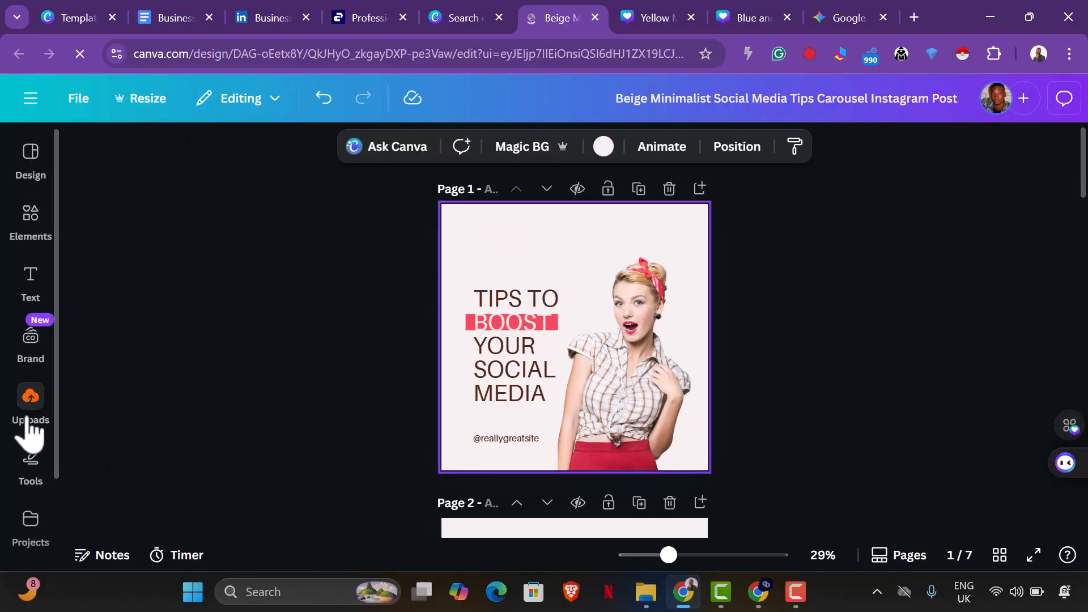
pyautogui.click(29, 424)
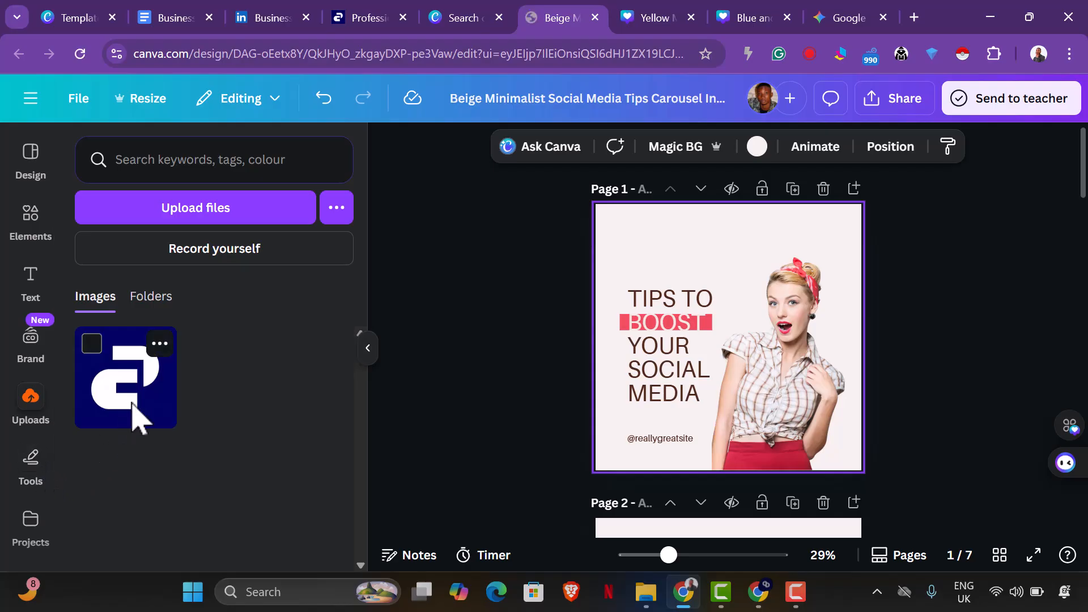
pyautogui.click(134, 408)
# Apply the logo's navy blue as the background of all pages and delete the logo image from page 1.
pyautogui.click(640, 207)
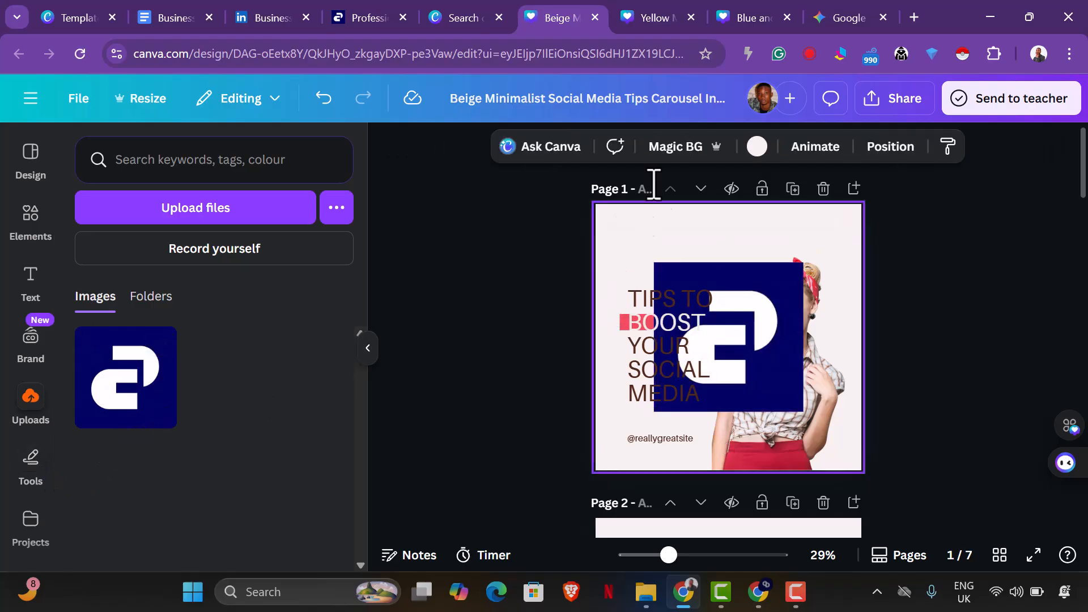
pyautogui.click(757, 148)
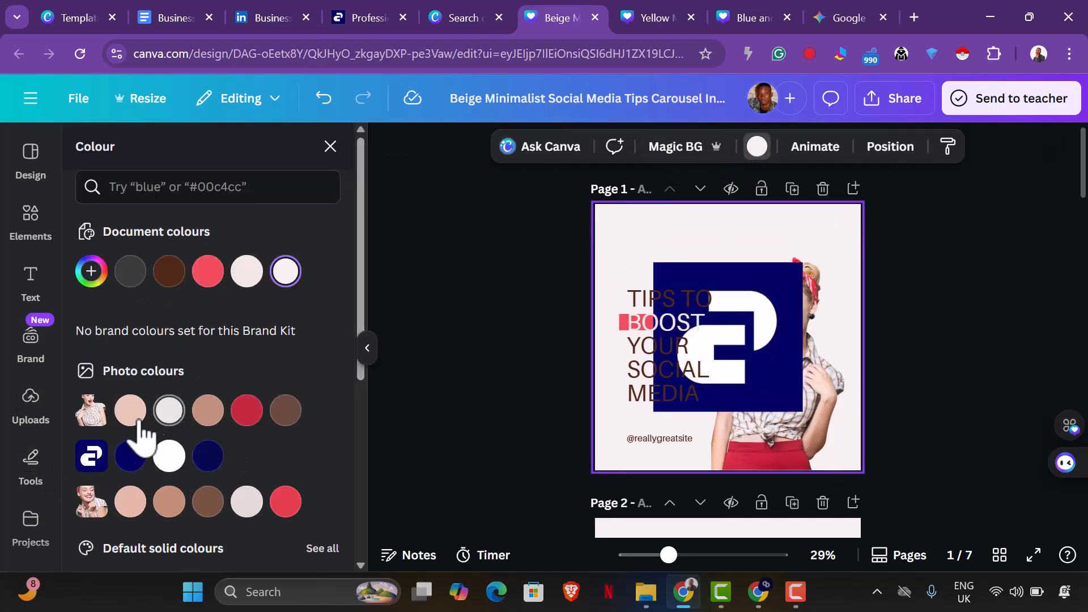
pyautogui.click(130, 456)
pyautogui.click(170, 541)
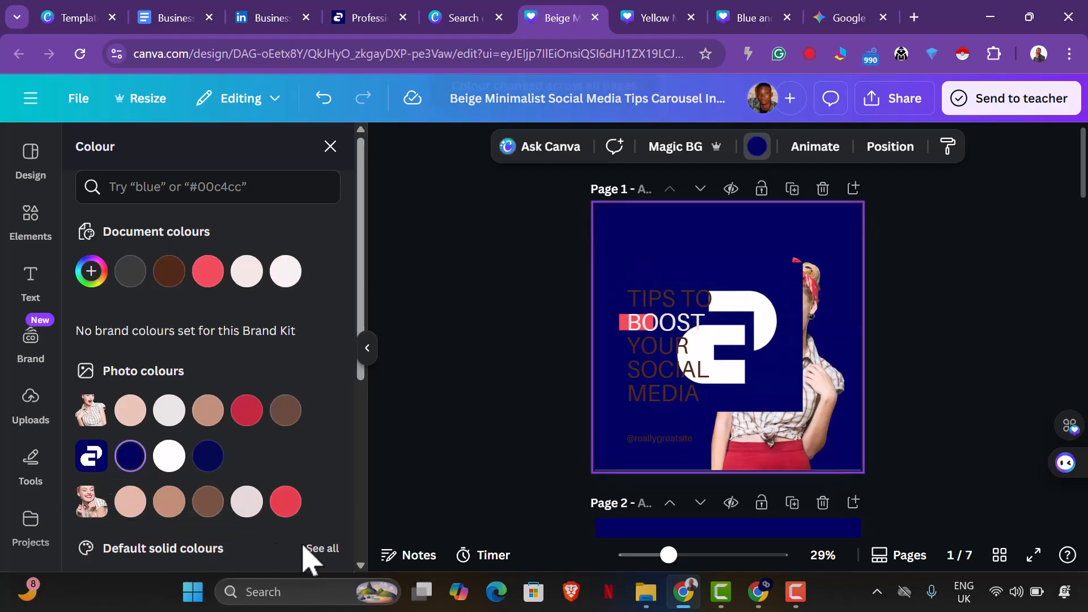
pyautogui.click(771, 283)
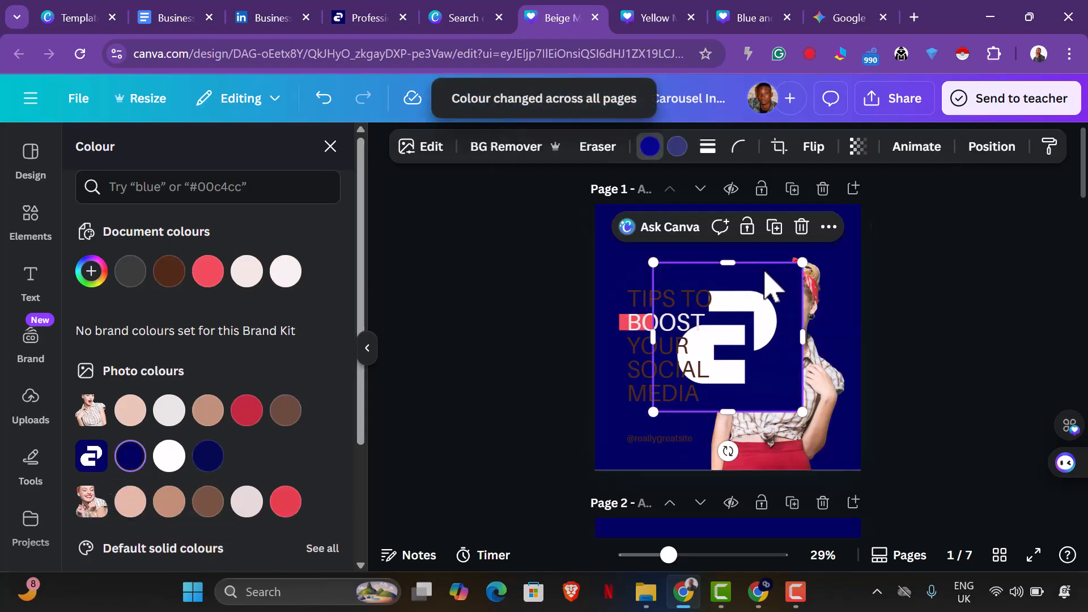
pyautogui.press('Delete')
# Change the dark brown text colour, starting from "TIPS TO" on the cover, to the pale off-white document colour on all pages.
pyautogui.scroll(-5, 767, 384)
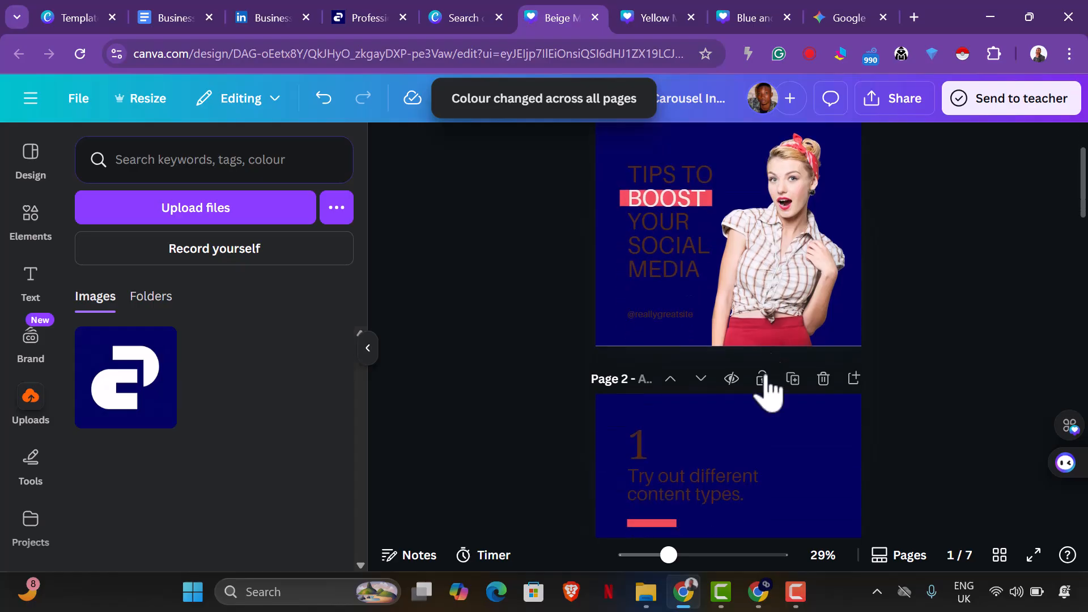
pyautogui.scroll(3, 760, 384)
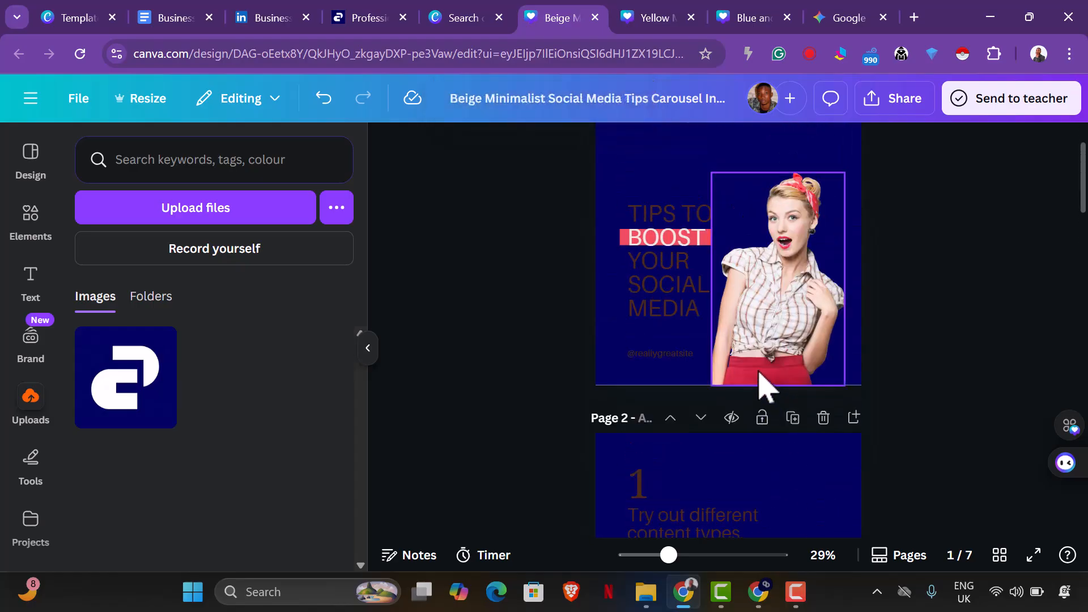
pyautogui.click(679, 216)
pyautogui.click(650, 146)
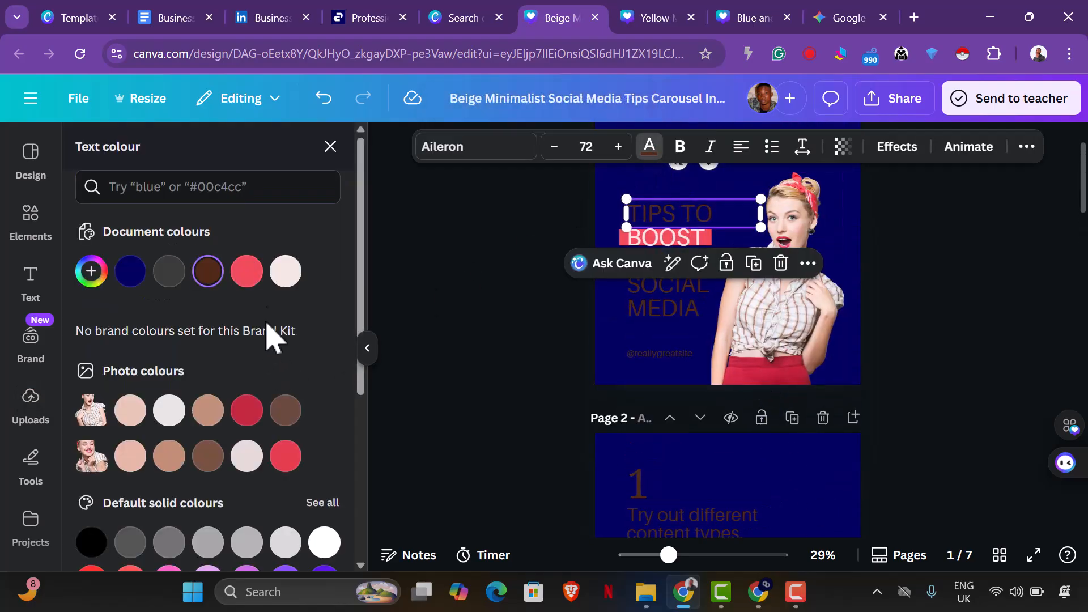
pyautogui.click(286, 272)
pyautogui.click(164, 541)
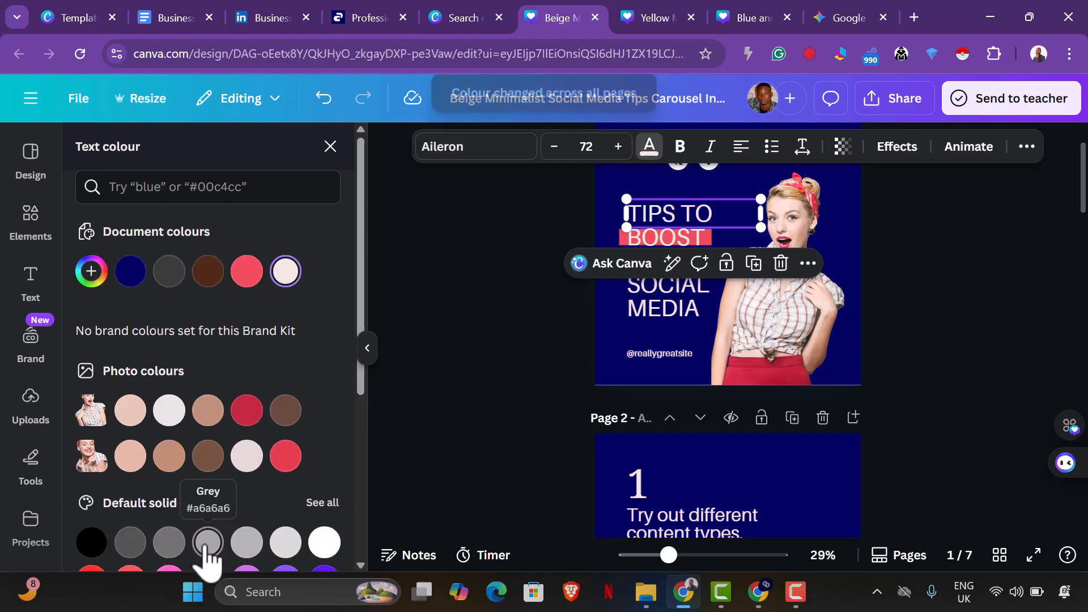
pyautogui.press('Escape')
# Review the recoloured slides through the closing page and select the woman's photo on the cover page.
pyautogui.scroll(-20, 947, 440)
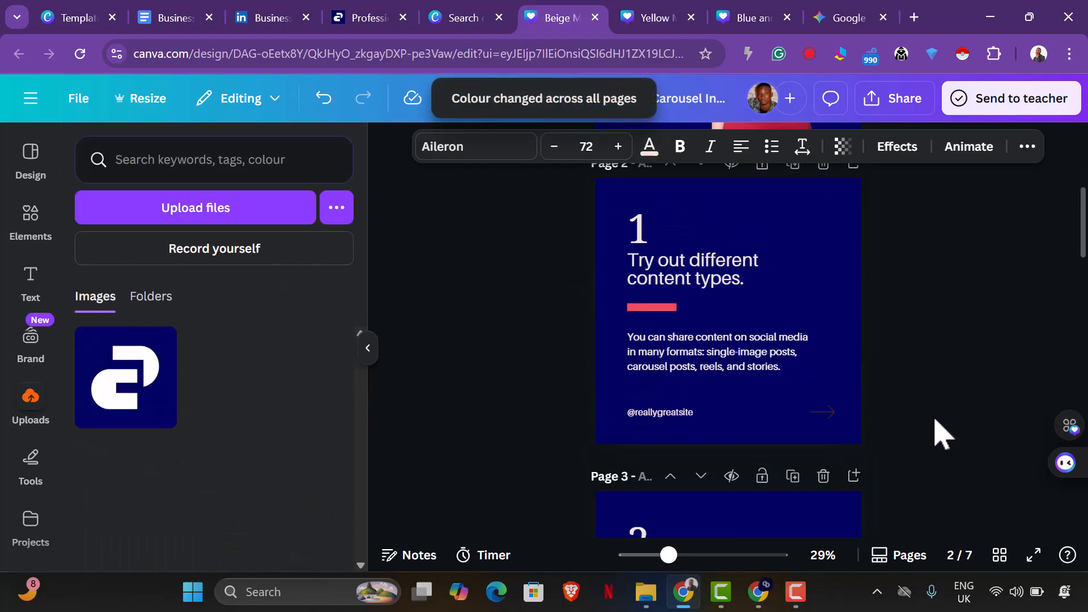
pyautogui.scroll(-3, 945, 440)
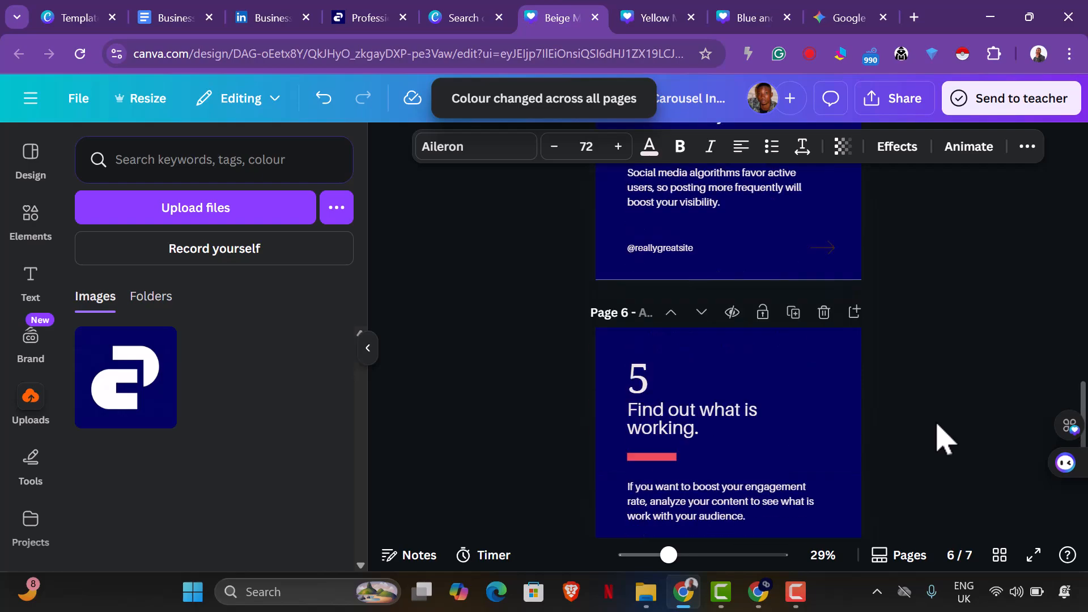
pyautogui.scroll(-3, 943, 435)
pyautogui.scroll(-5, 944, 437)
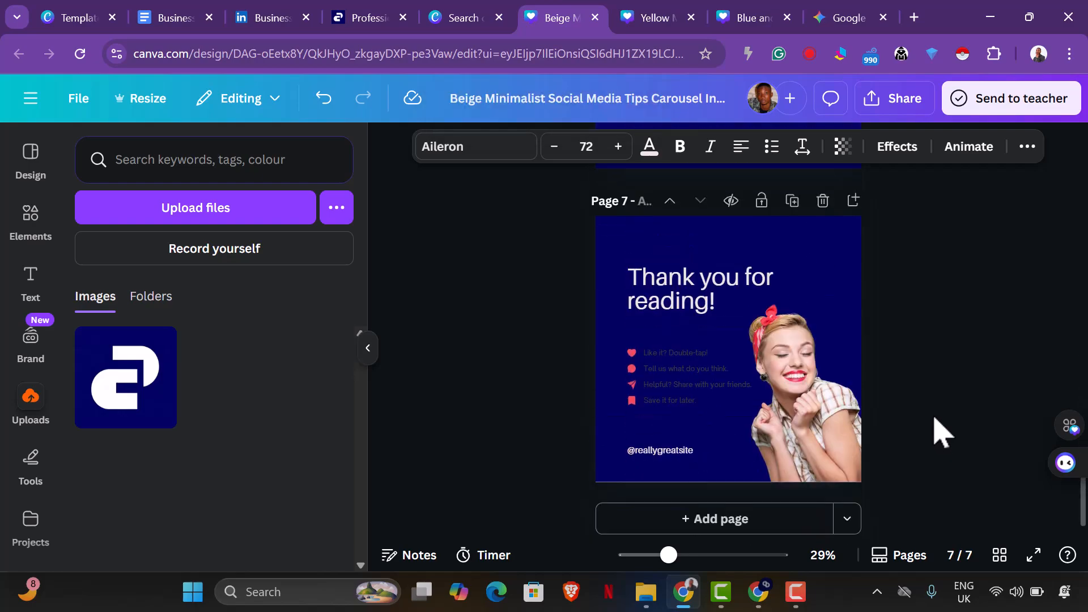
pyautogui.scroll(20, 945, 436)
pyautogui.scroll(4, 936, 413)
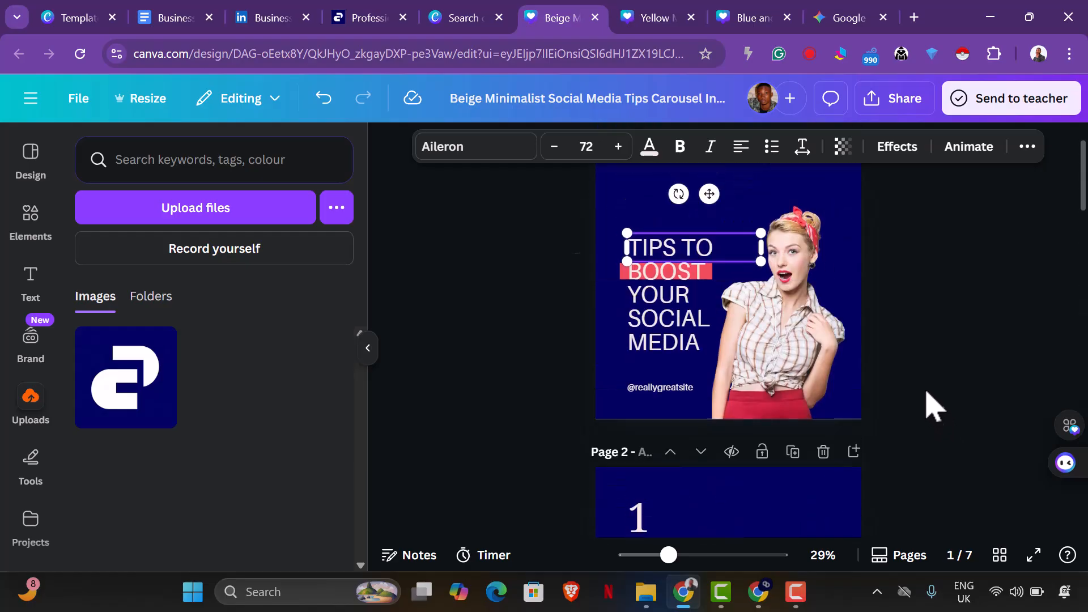
pyautogui.click(814, 422)
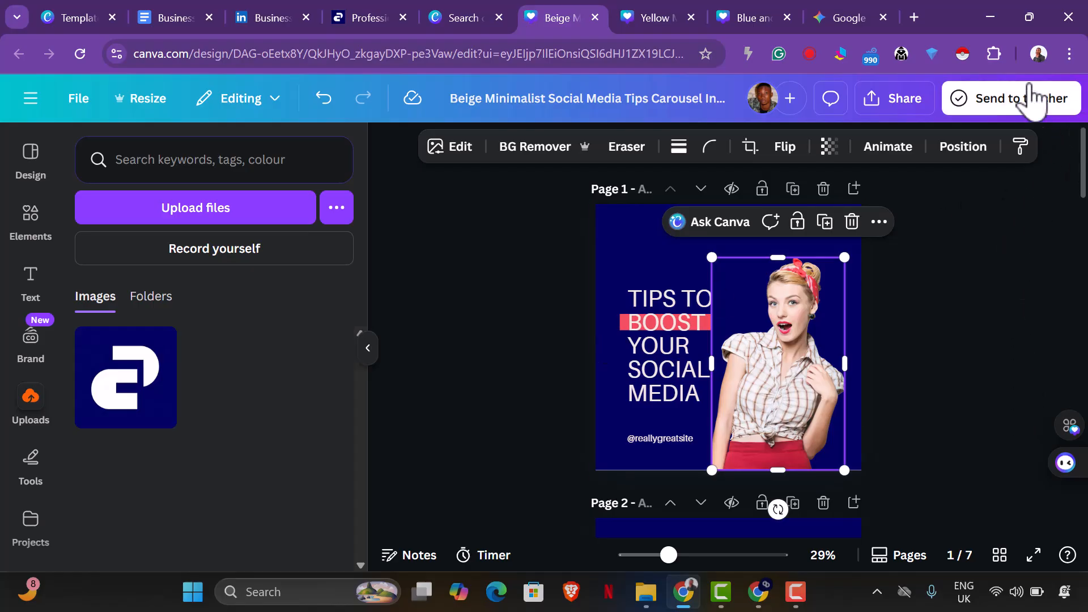
# Open a window in another Chrome work profile and go to ChatGPT there.
pyautogui.click(1038, 53)
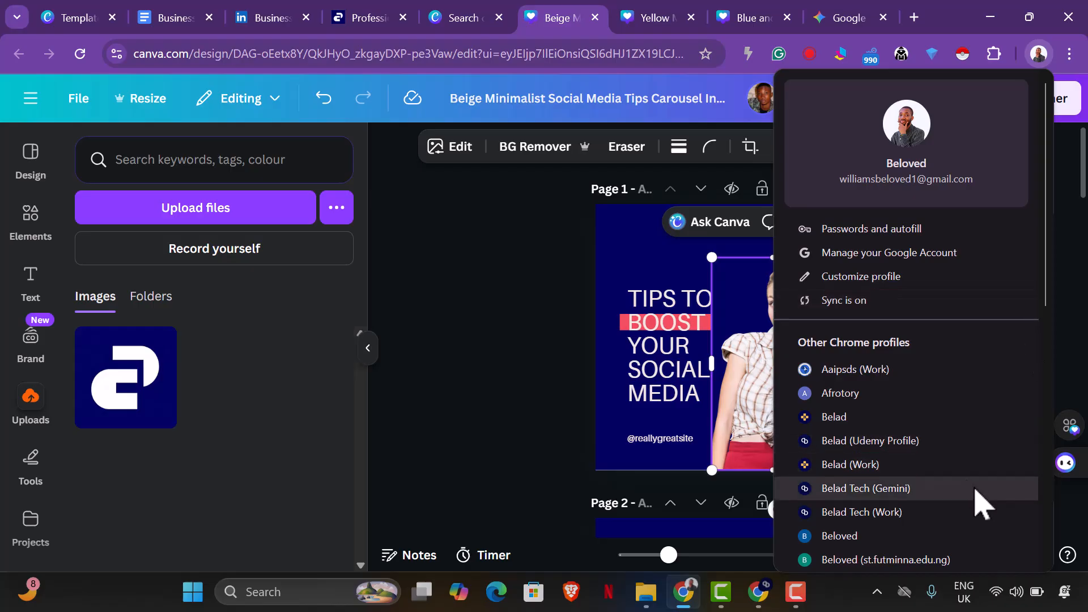
pyautogui.scroll(-2, 963, 504)
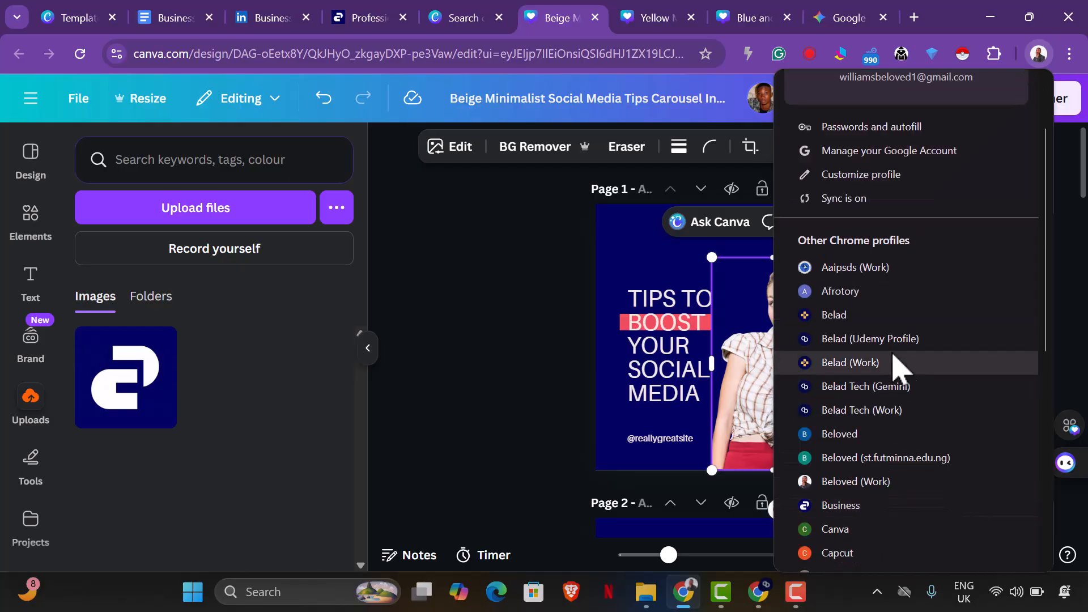
pyautogui.click(823, 366)
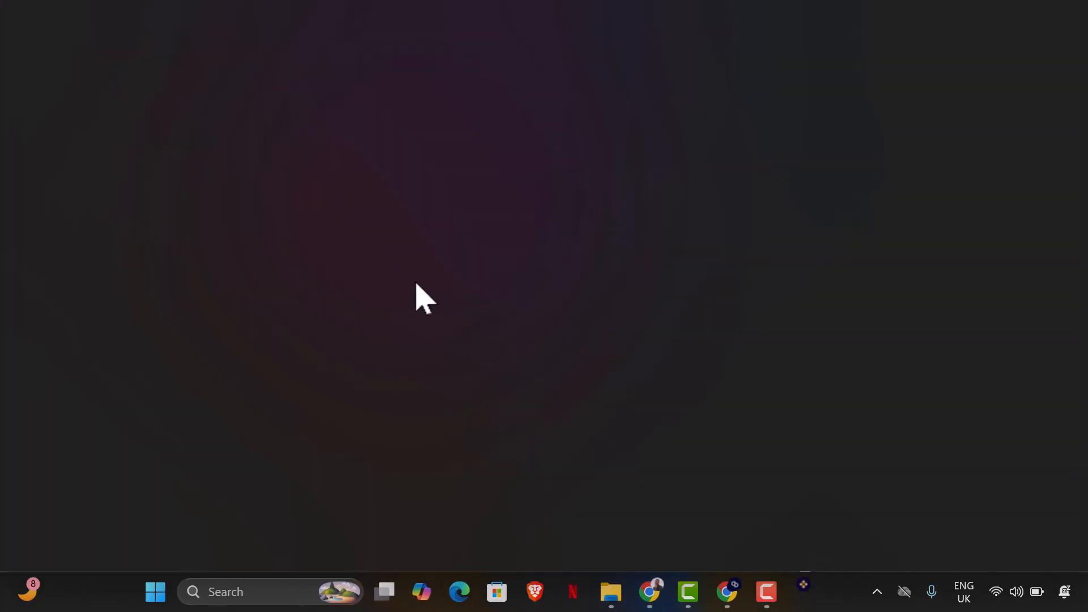
pyautogui.write('chatgpt.com')
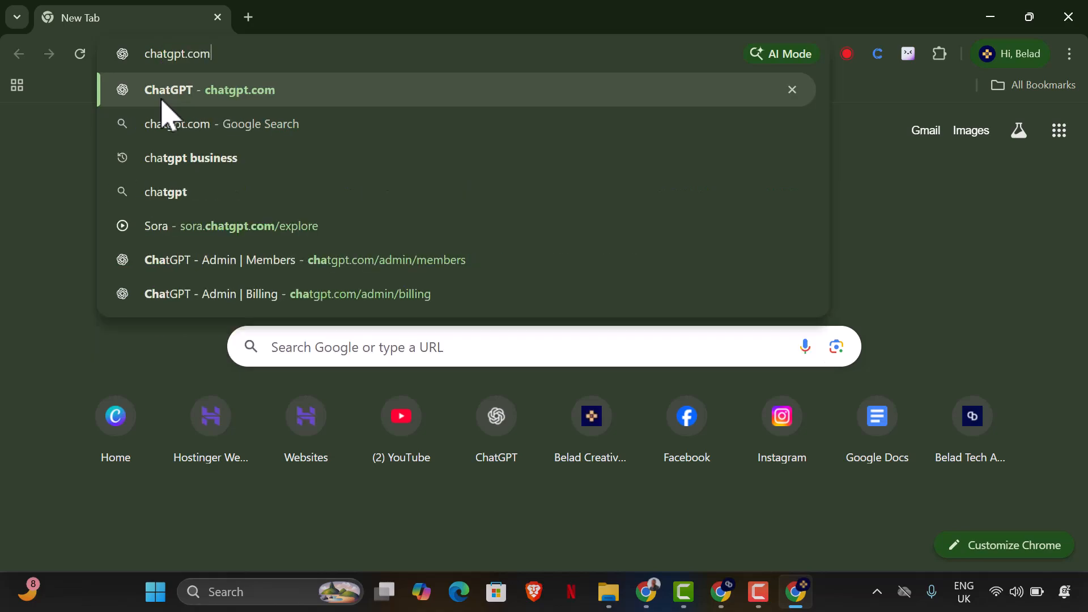
pyautogui.press('Return')
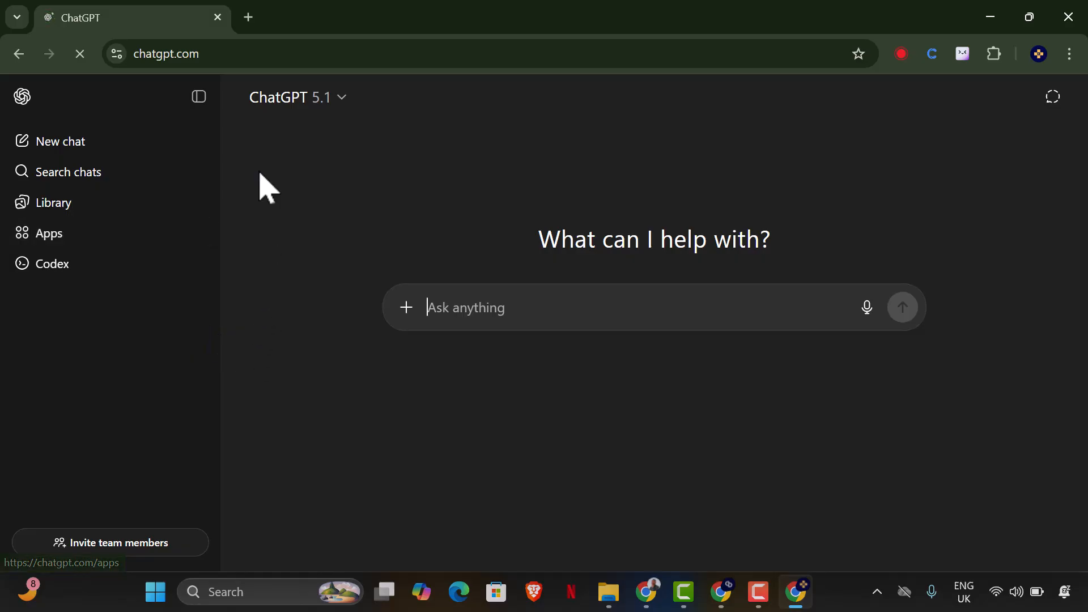
# Open Sora's explore page in a new browser tab and return to the ChatGPT tab.
pyautogui.click(251, 22)
pyautogui.write('so')
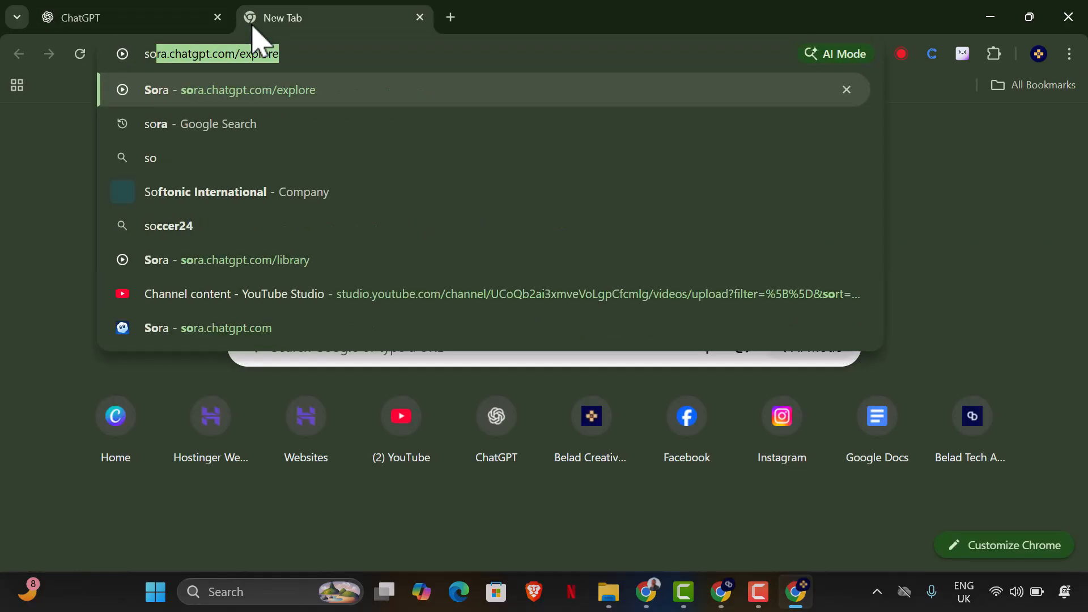
pyautogui.press('Return')
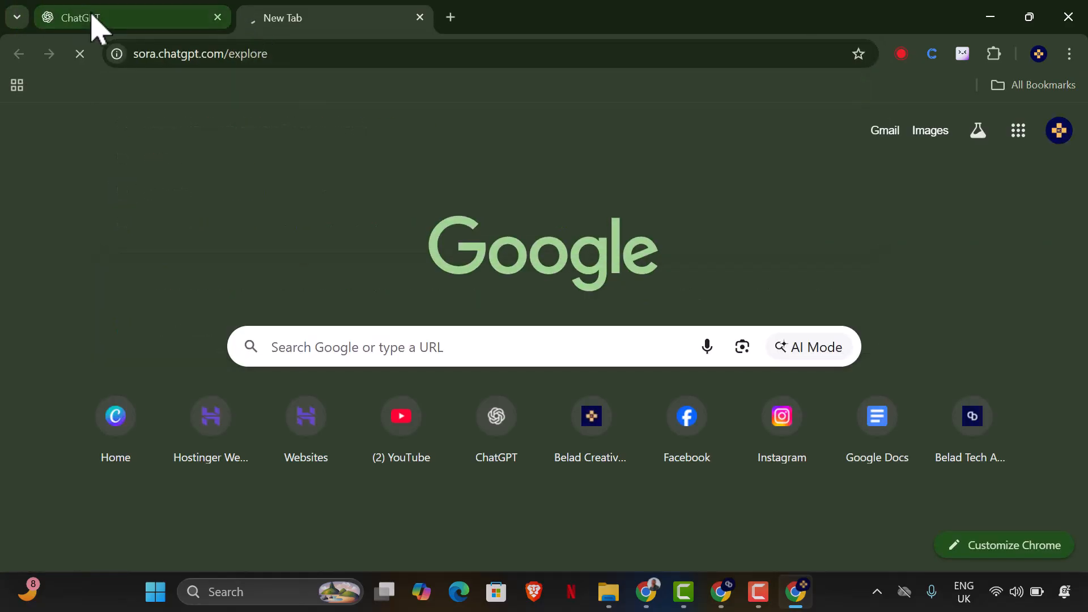
pyautogui.click(91, 26)
# Switch back to the Canva carousel and copy the woman's photo on the cover page.
pyautogui.click(649, 594)
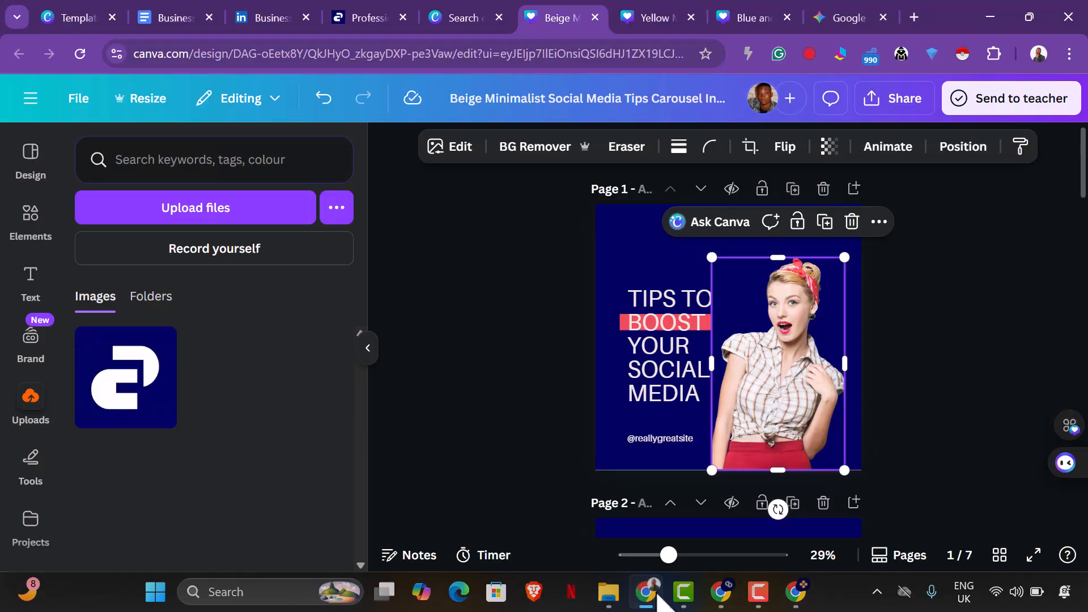
pyautogui.rightClick(786, 390)
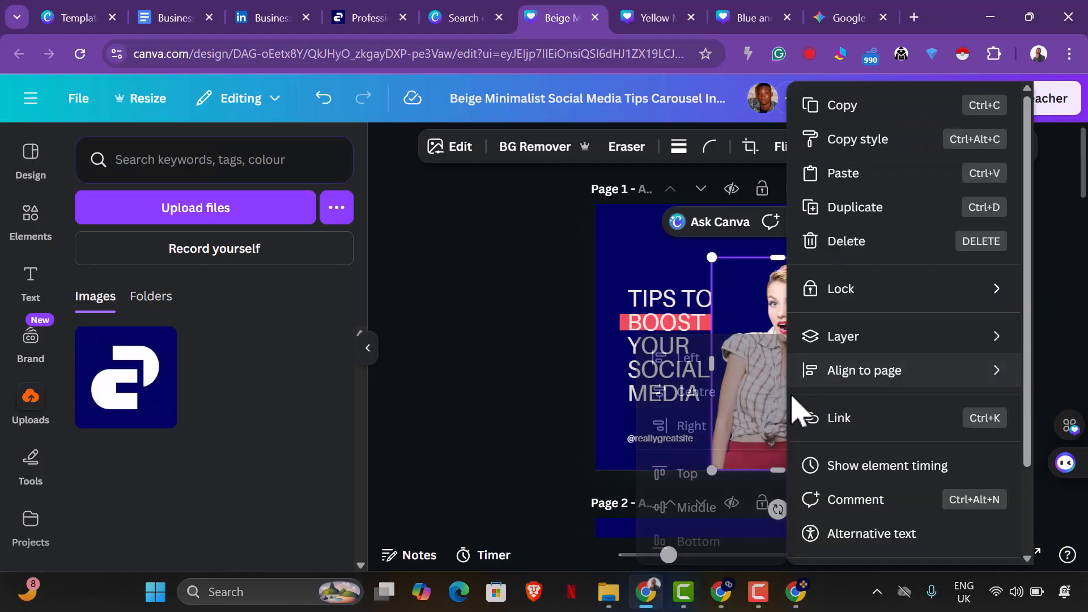
pyautogui.click(777, 328)
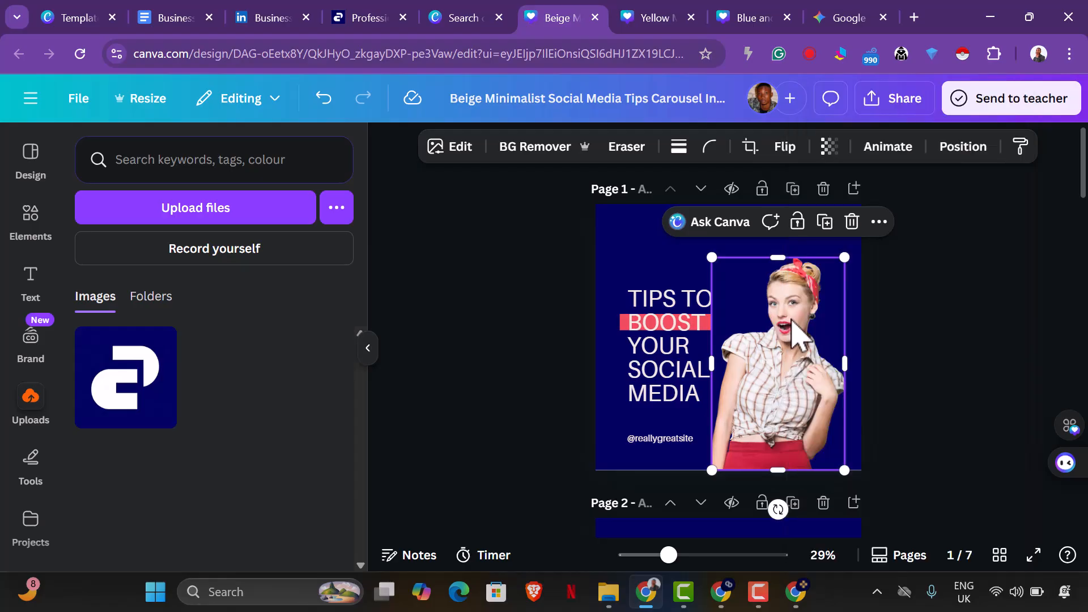
pyautogui.rightClick(791, 321)
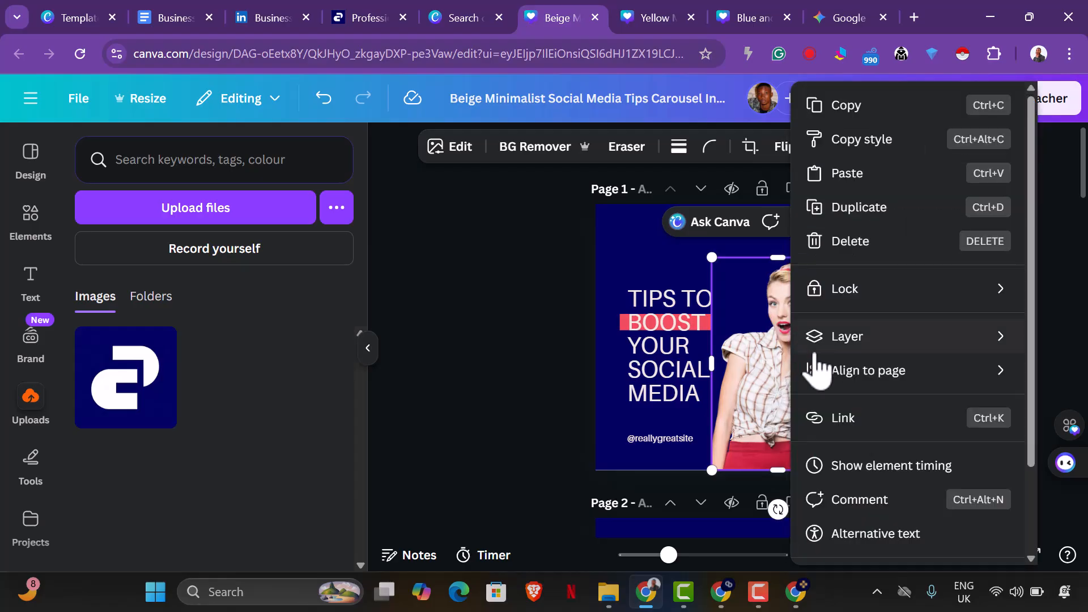
pyautogui.scroll(-1, 993, 498)
pyautogui.scroll(-2, 992, 493)
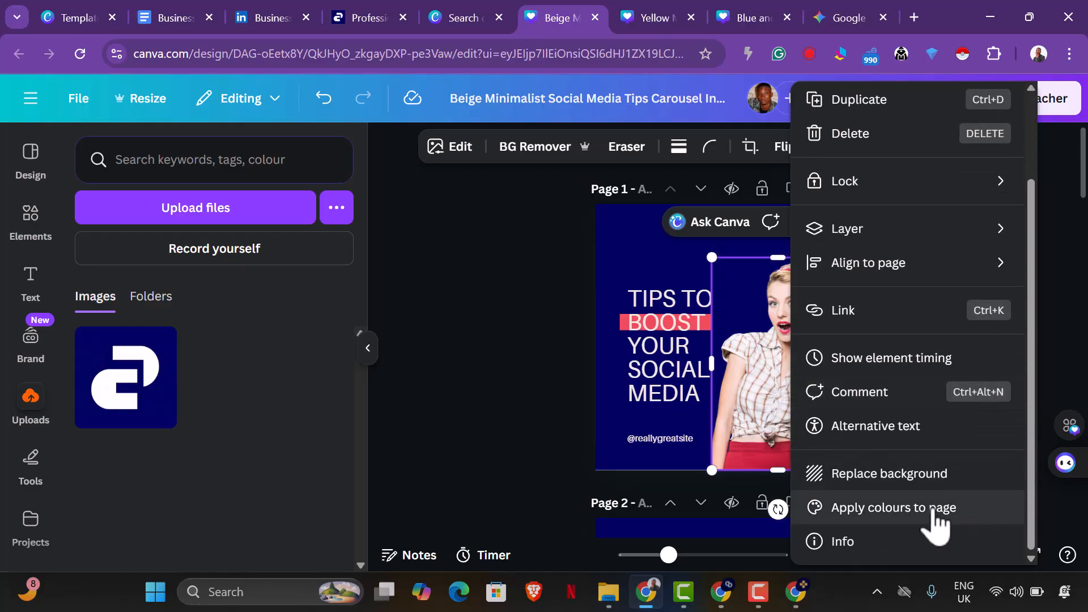
pyautogui.scroll(3, 943, 524)
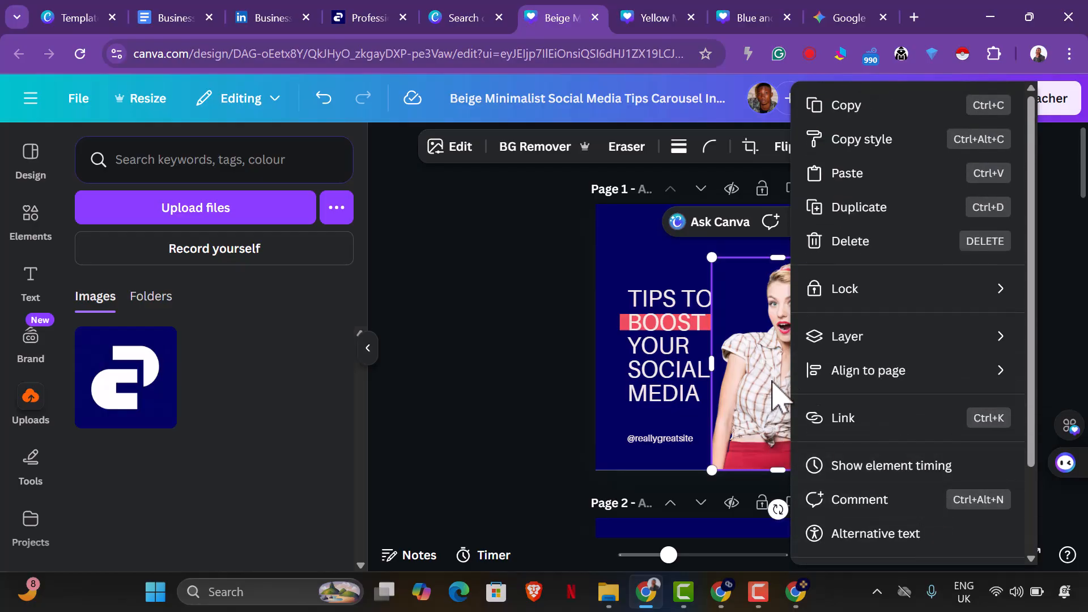
pyautogui.click(858, 106)
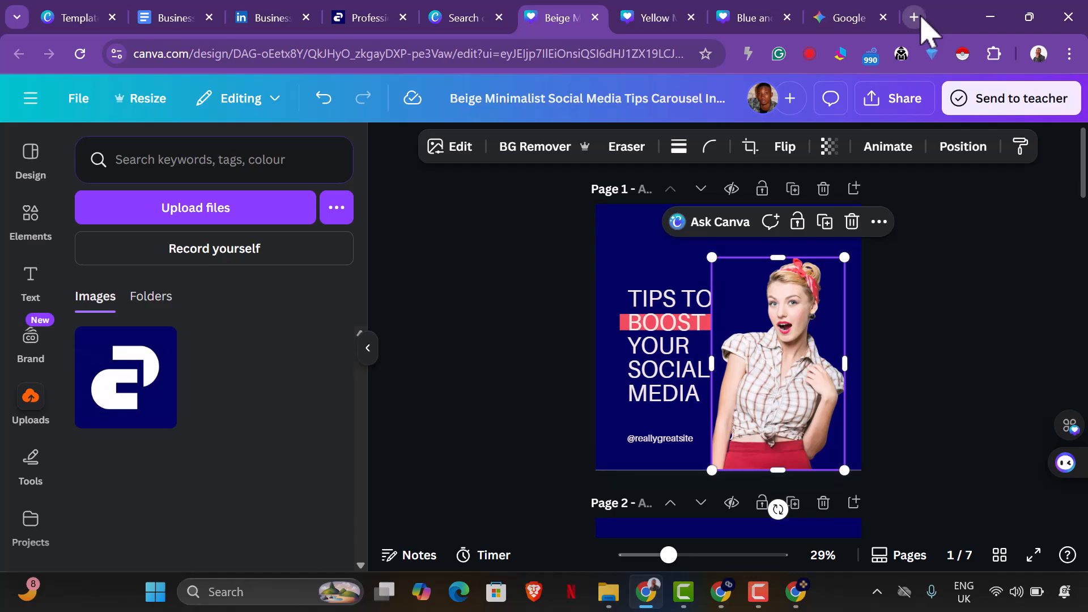
# Open a blank browser tab and close the unused "Yellow Modern Tips" and "Blue and White Dynamic Modern Running Tips" designs.
pyautogui.click(915, 17)
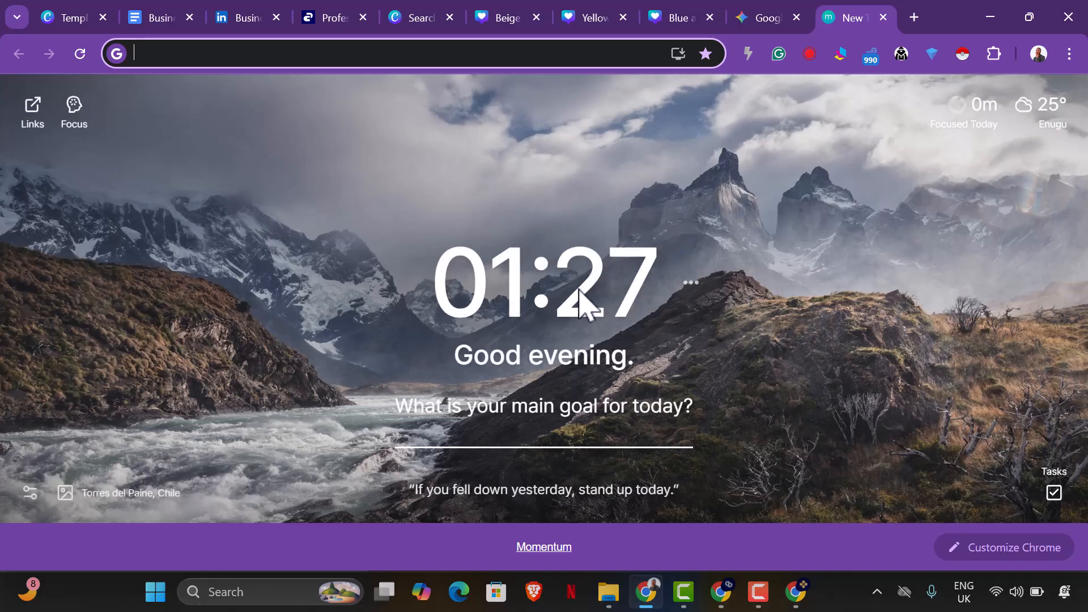
pyautogui.click(674, 27)
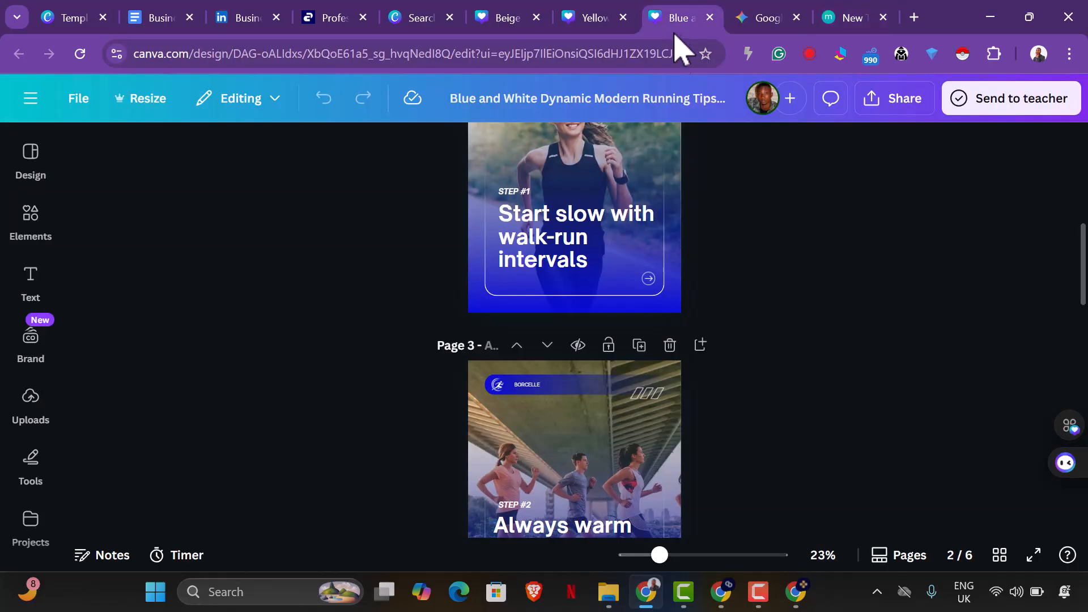
pyautogui.click(570, 32)
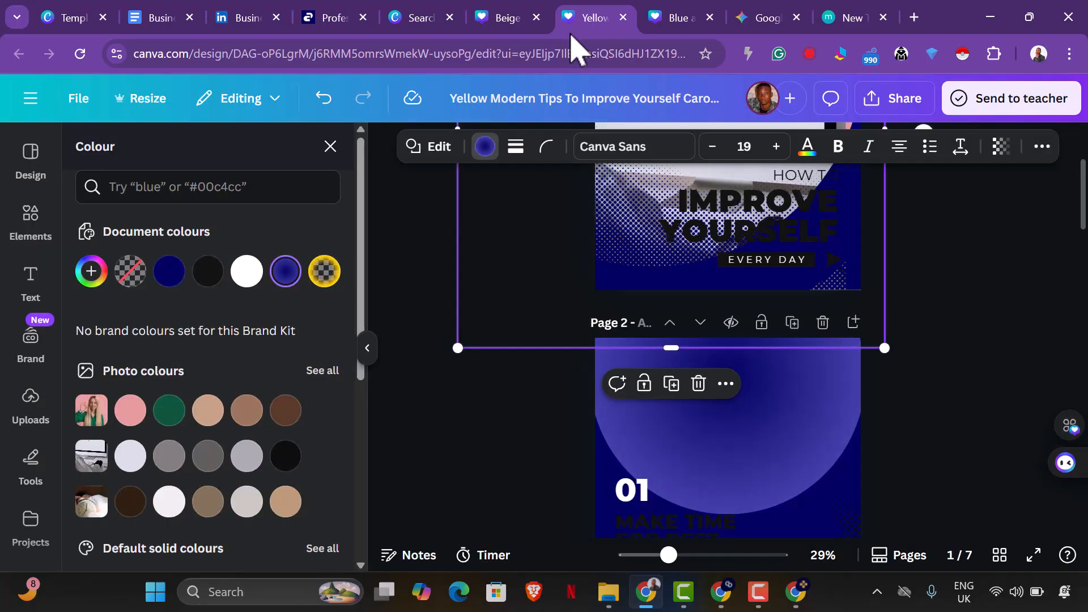
pyautogui.click(623, 17)
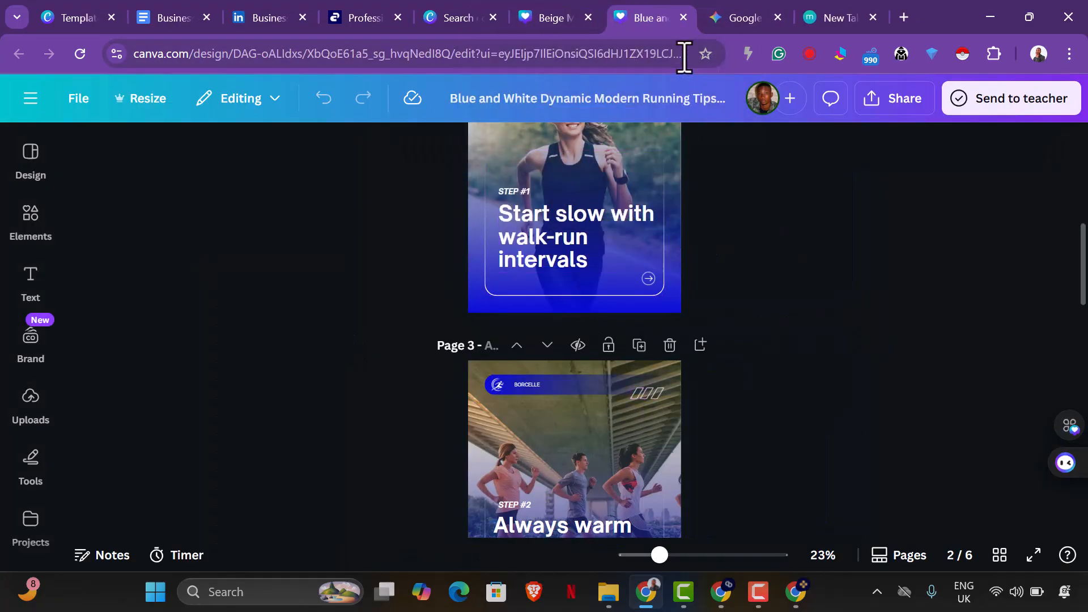
pyautogui.click(684, 18)
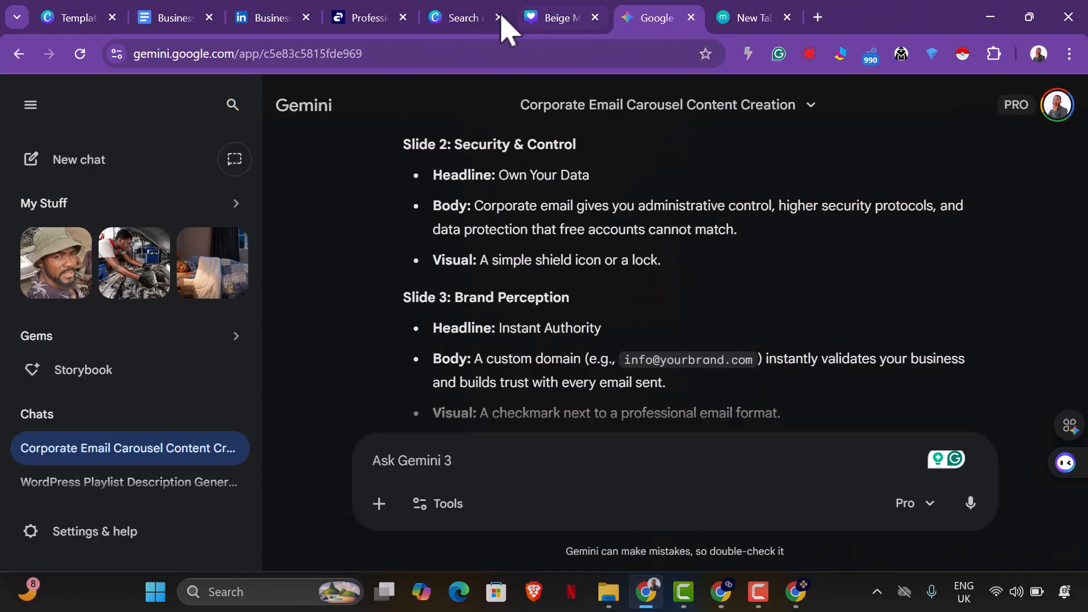
pyautogui.click(470, 16)
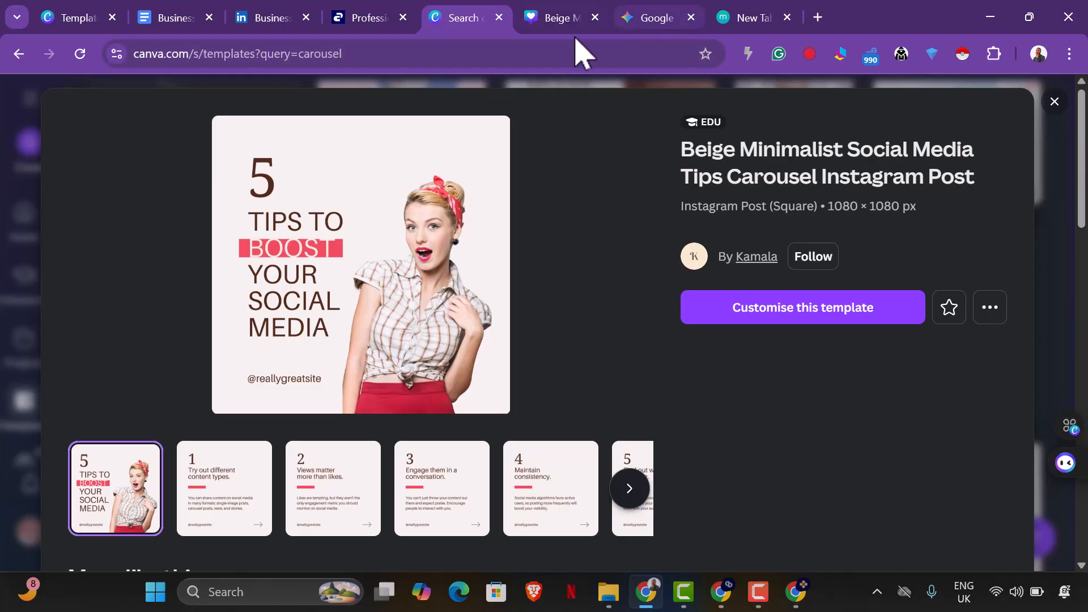
pyautogui.click(99, 25)
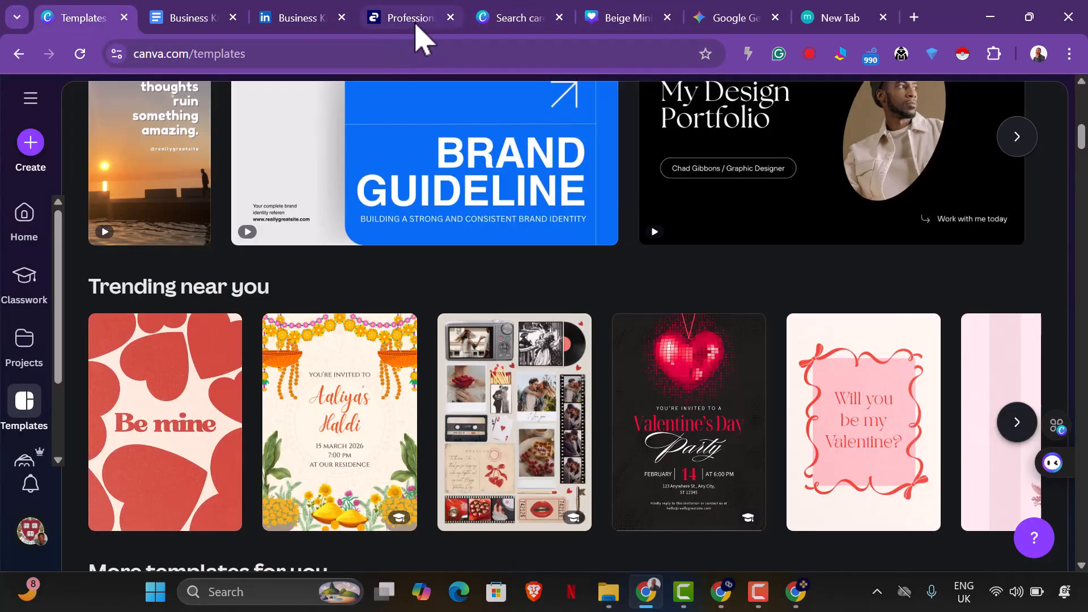
pyautogui.click(416, 25)
pyautogui.click(527, 20)
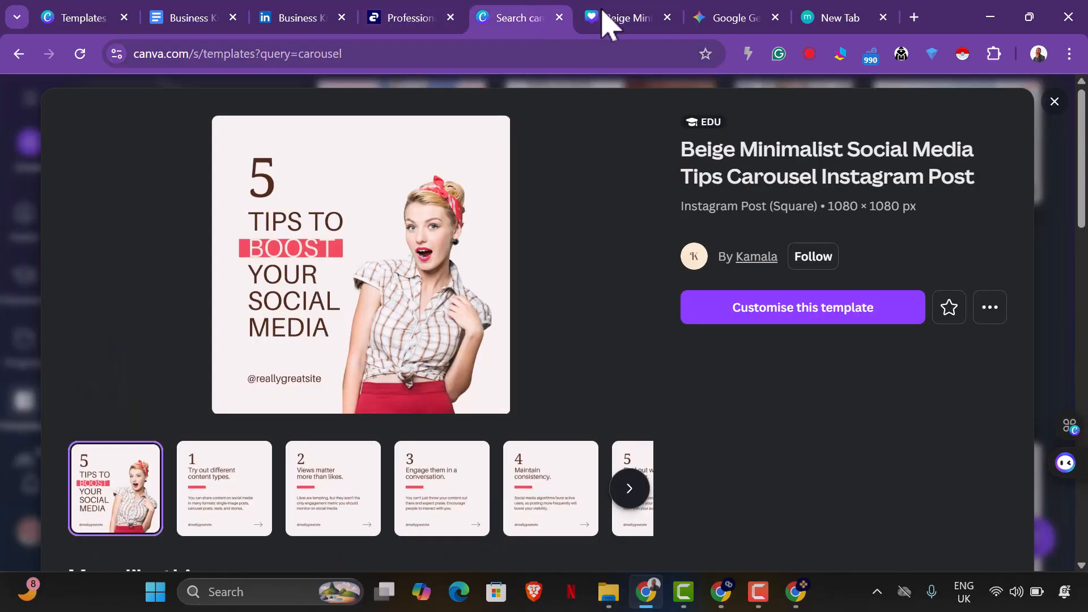
# Check the Canva cover page, switch to Sora in the other Chrome window and choose a 1:1 image aspect ratio.
pyautogui.click(632, 18)
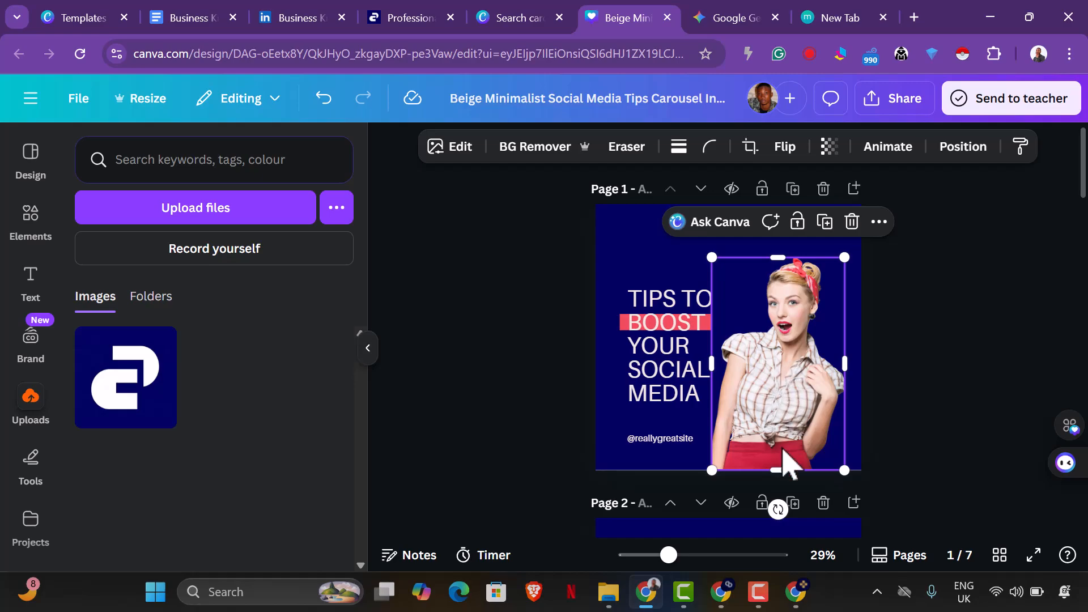
pyautogui.click(796, 592)
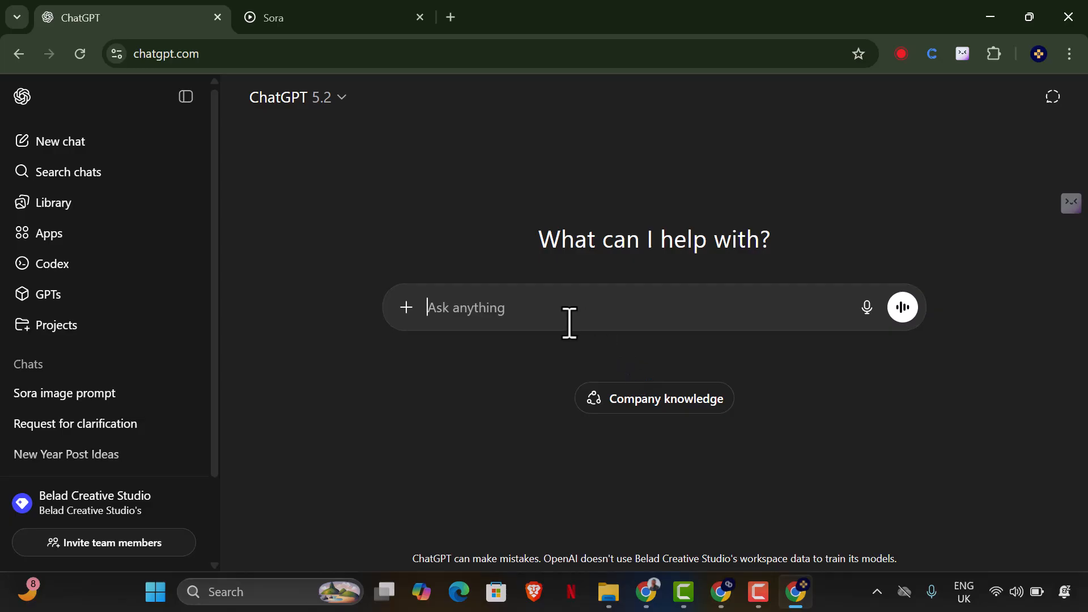
pyautogui.click(315, 22)
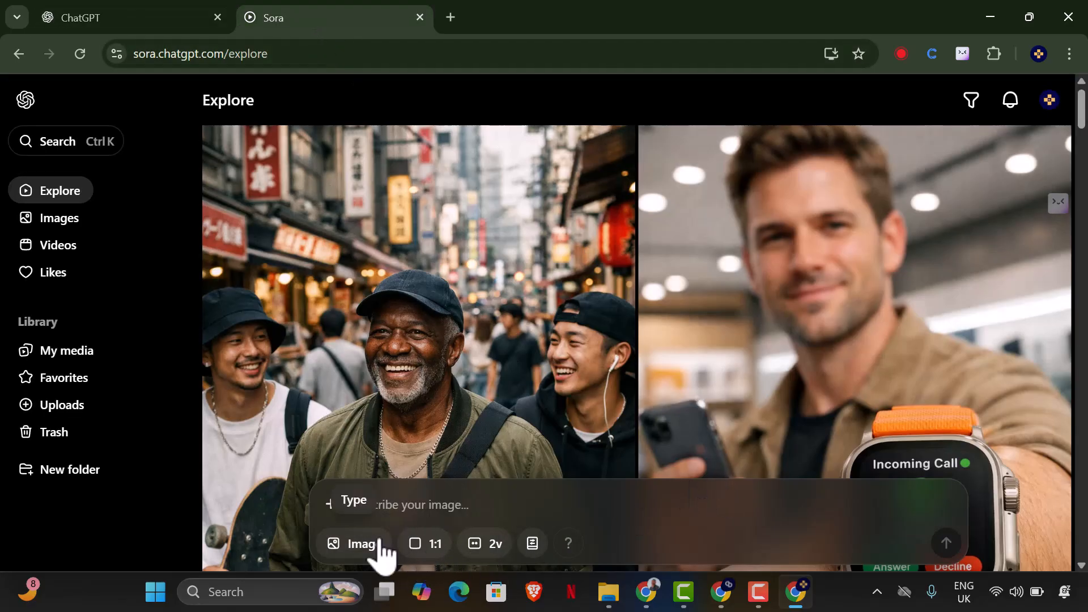
pyautogui.click(422, 551)
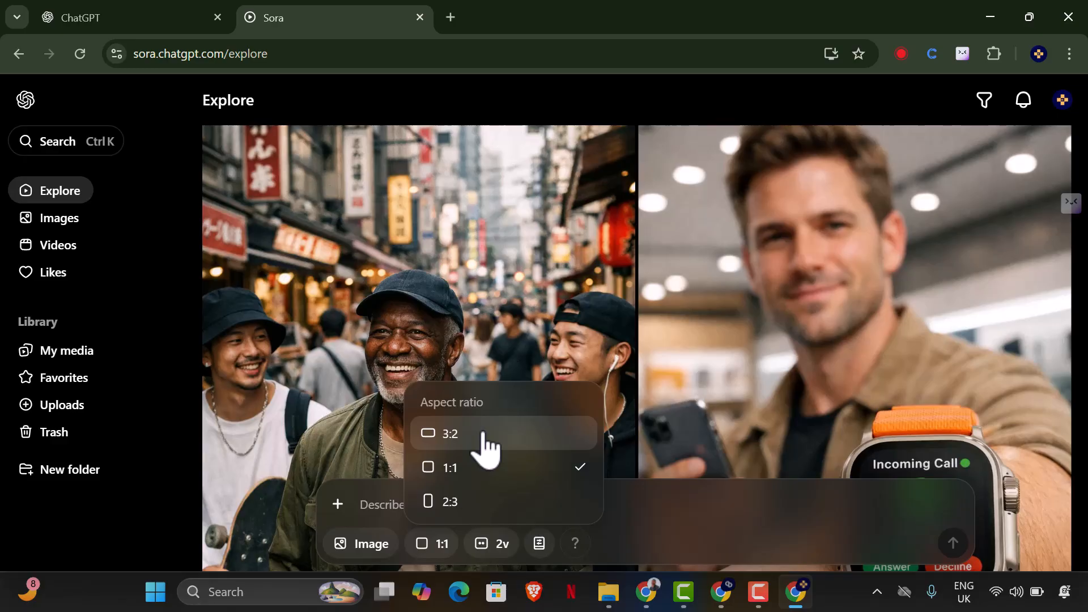
pyautogui.click(482, 470)
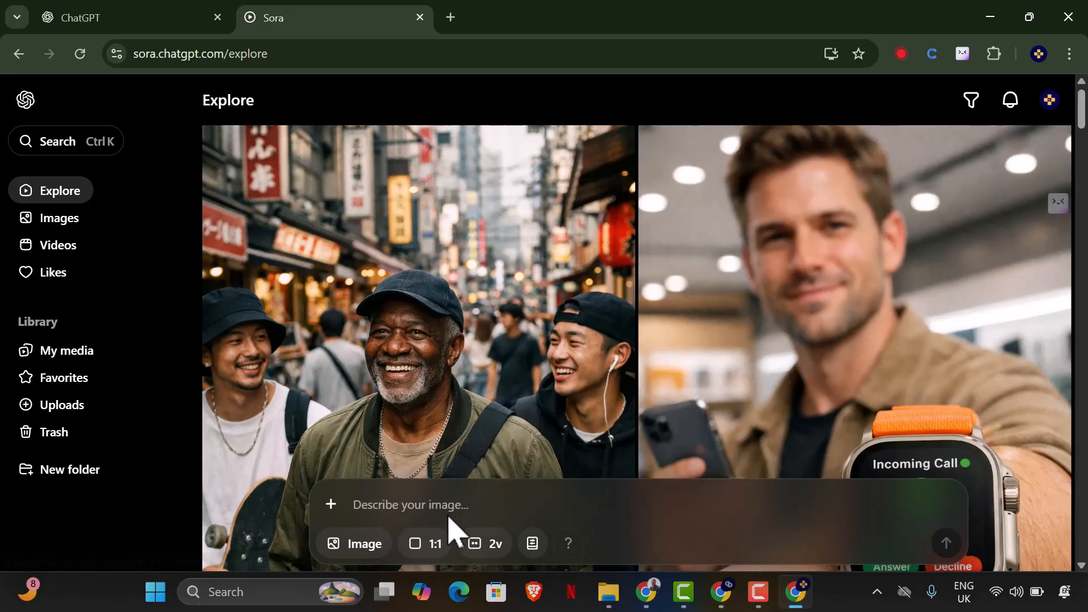
# Draft a ChatGPT message describing a young African business owner opening Gmail on her phone, in white cloth and sky blue skirt, on a white background.
pyautogui.click(148, 15)
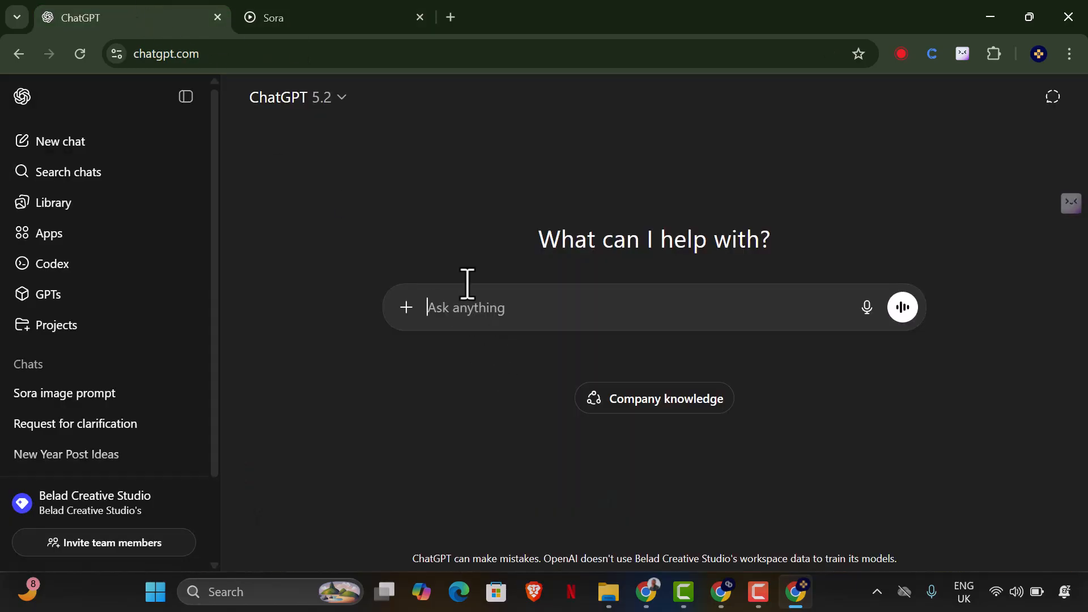
pyautogui.write('I wan')
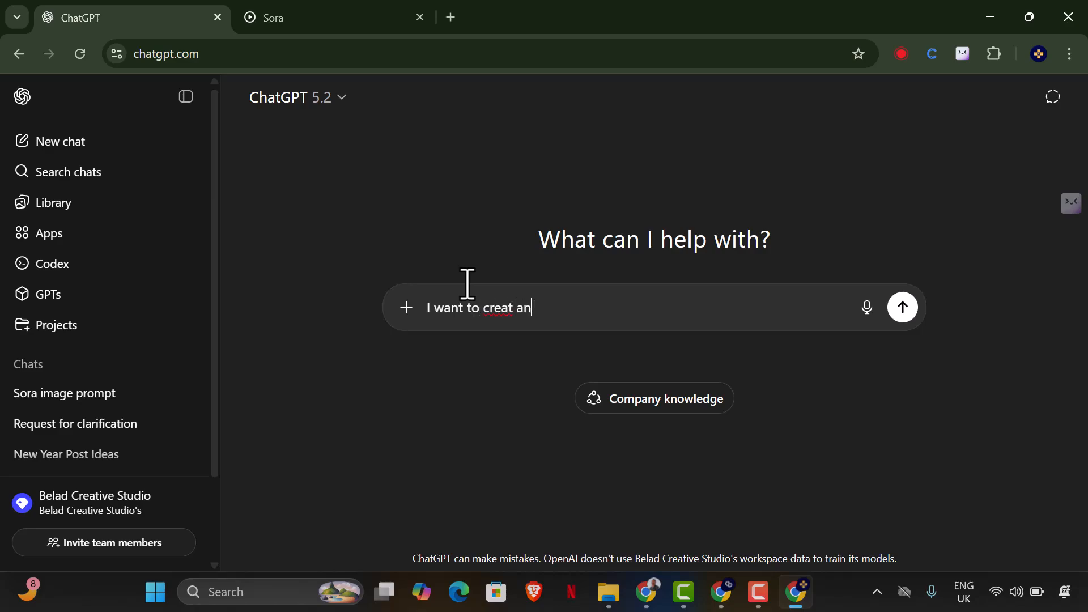
pyautogui.write('t to create i')
pyautogui.press('BackSpace')
pyautogui.write('an ')
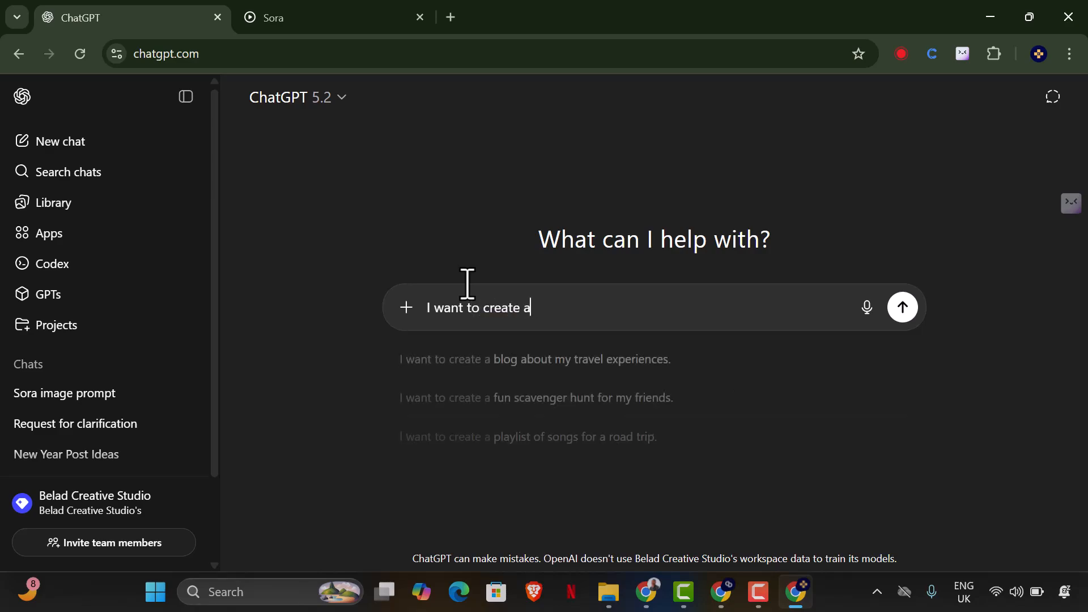
pyautogui.write('image of a ')
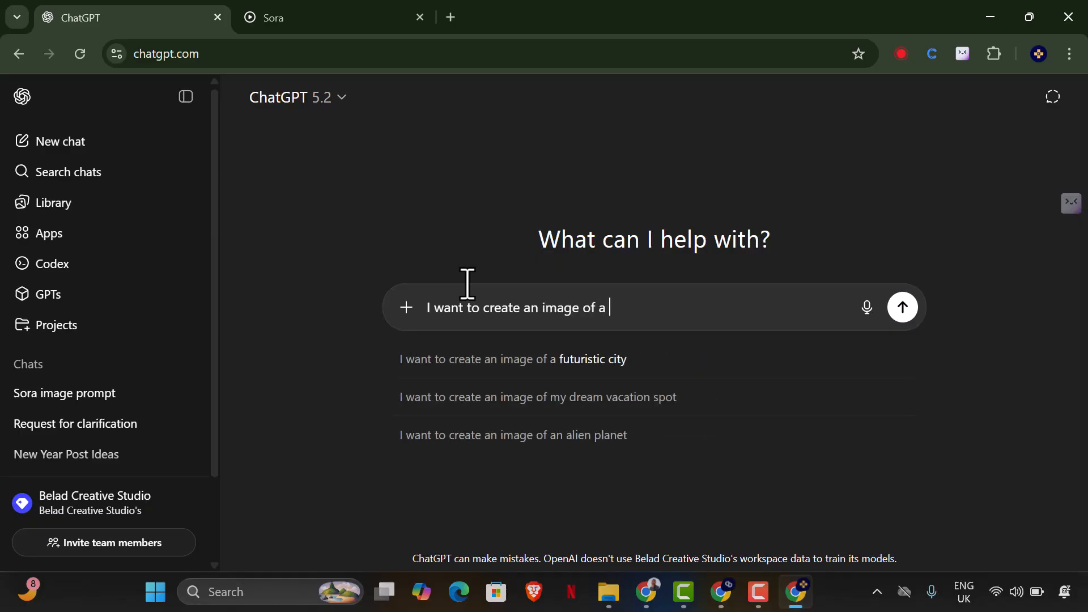
pyautogui.write('business owner with her')
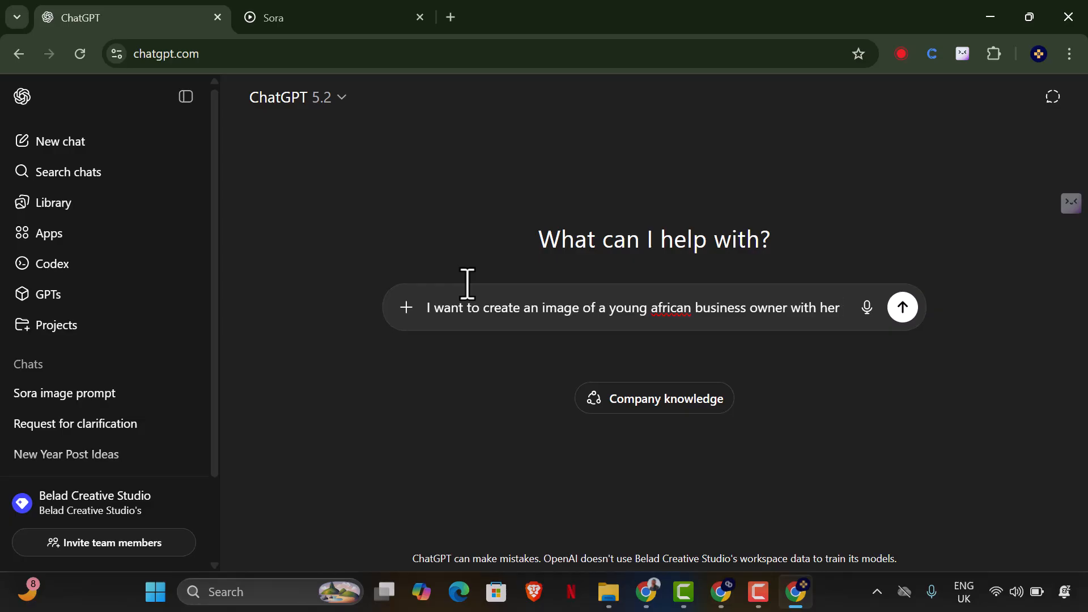
pyautogui.write('phone openi')
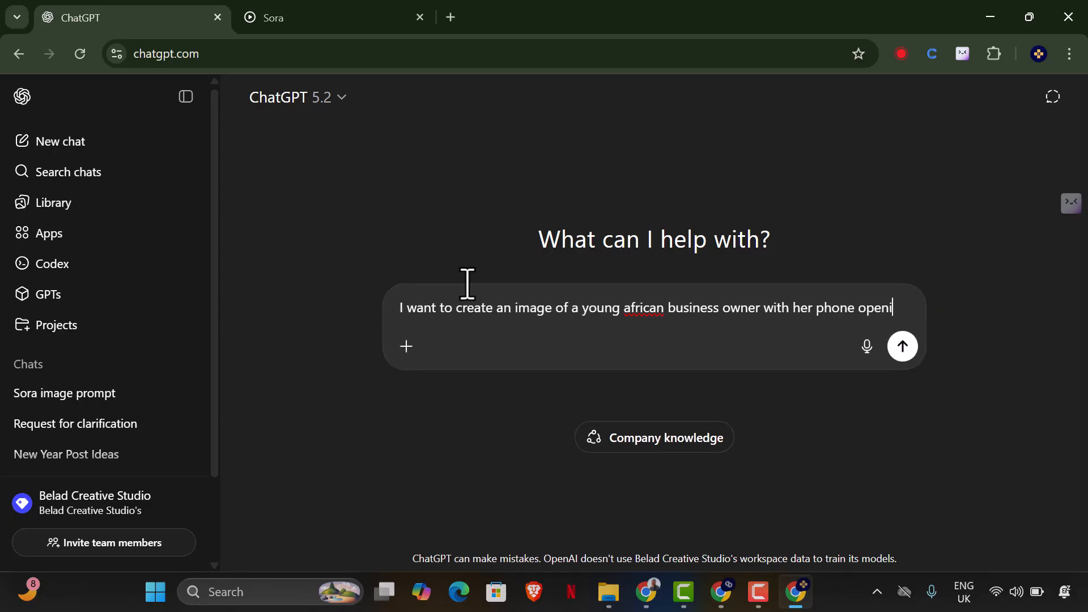
pyautogui.write('ng gm')
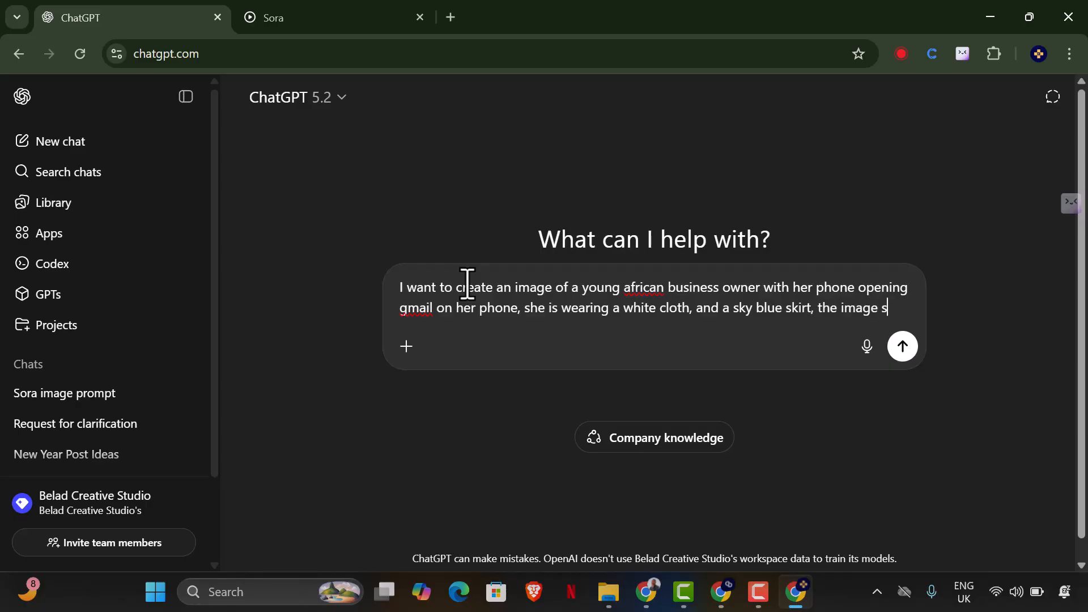
pyautogui.write('uld be on a white background.')
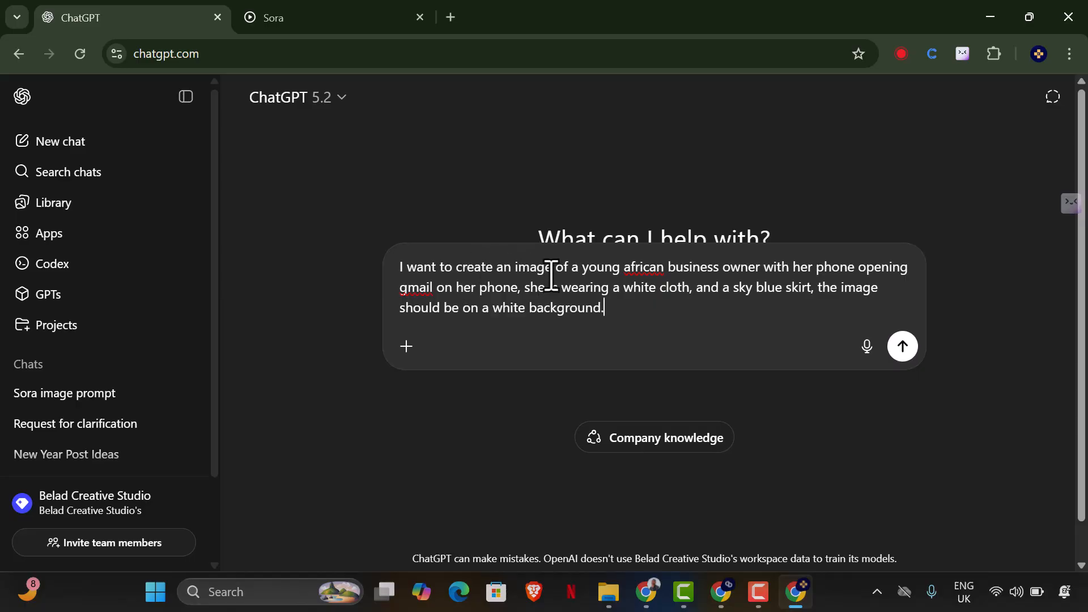
# Reword the message's beginning to "Give me the image prompt to be used on sora, the image prompt is an image prompt" of the business owner "holding her phone".
pyautogui.moveTo(517, 275); pyautogui.dragTo(389, 276)
pyautogui.write('Give me th')
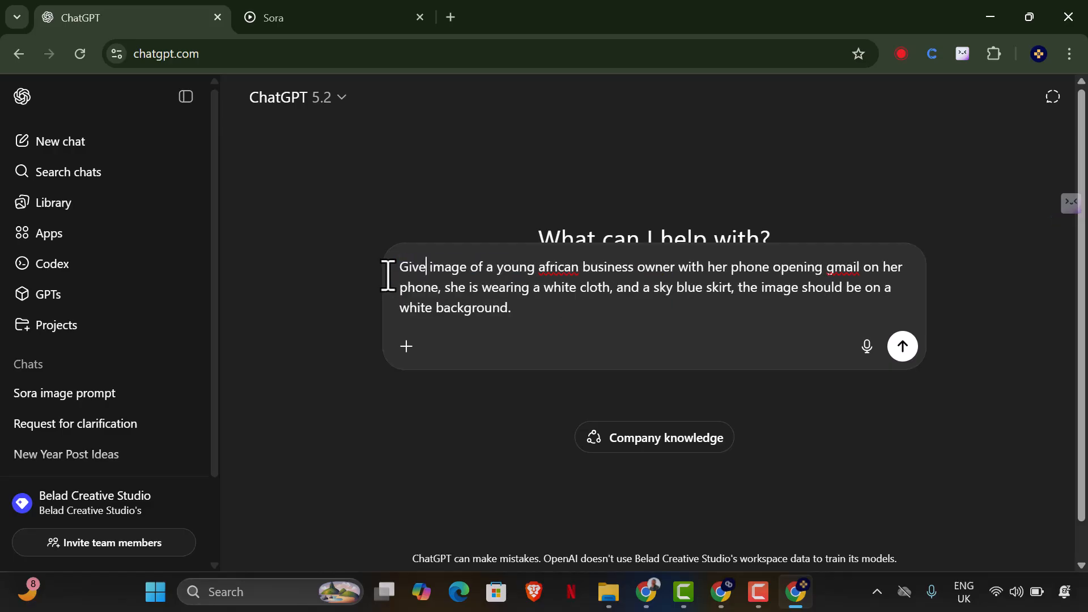
pyautogui.write('e')
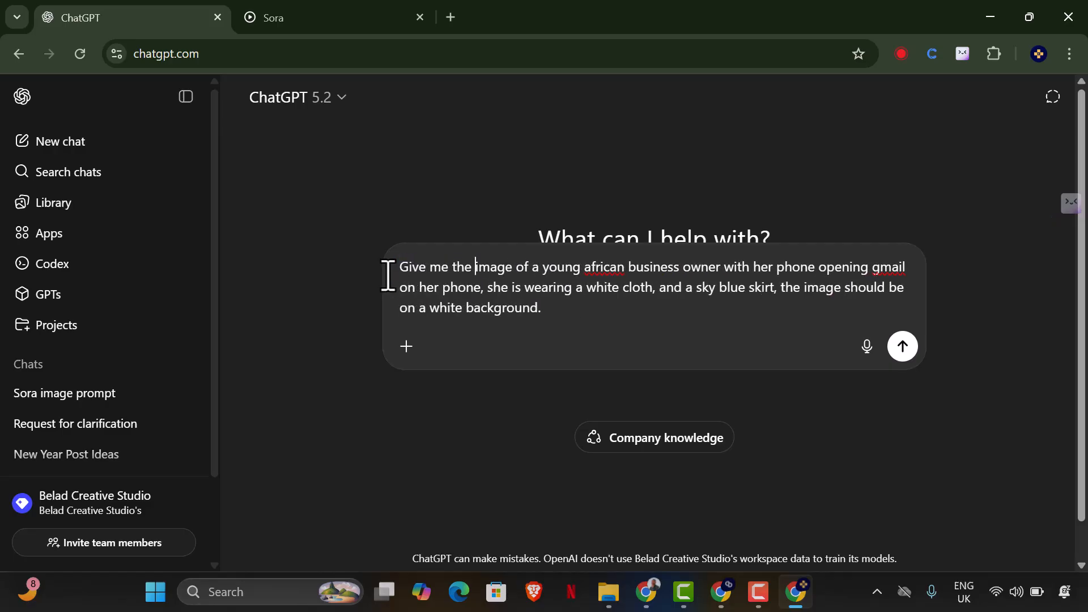
pyautogui.write(' image prompt t')
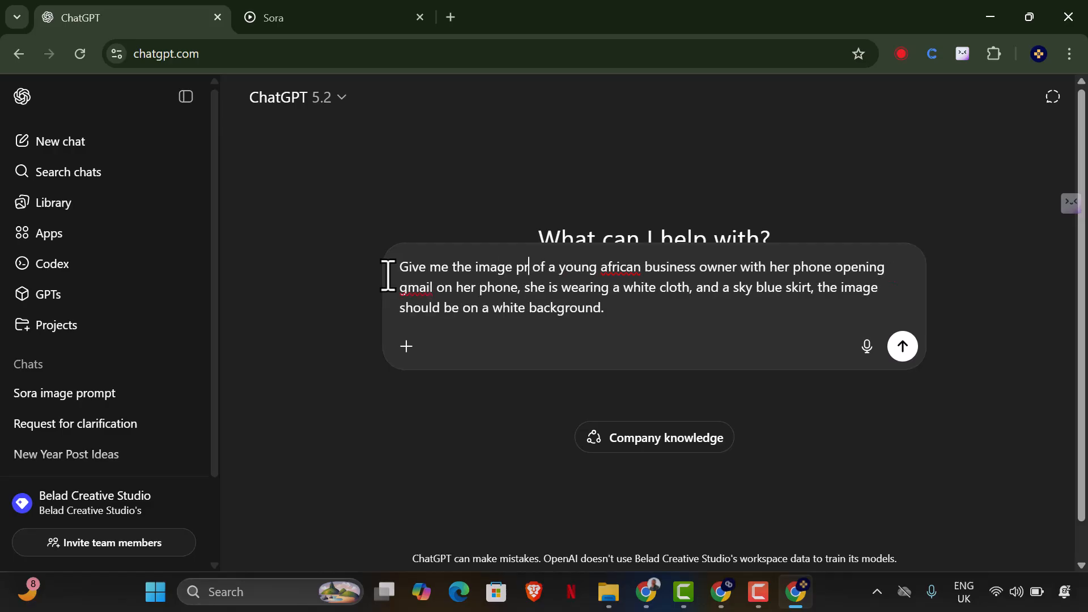
pyautogui.write('o be used on sor')
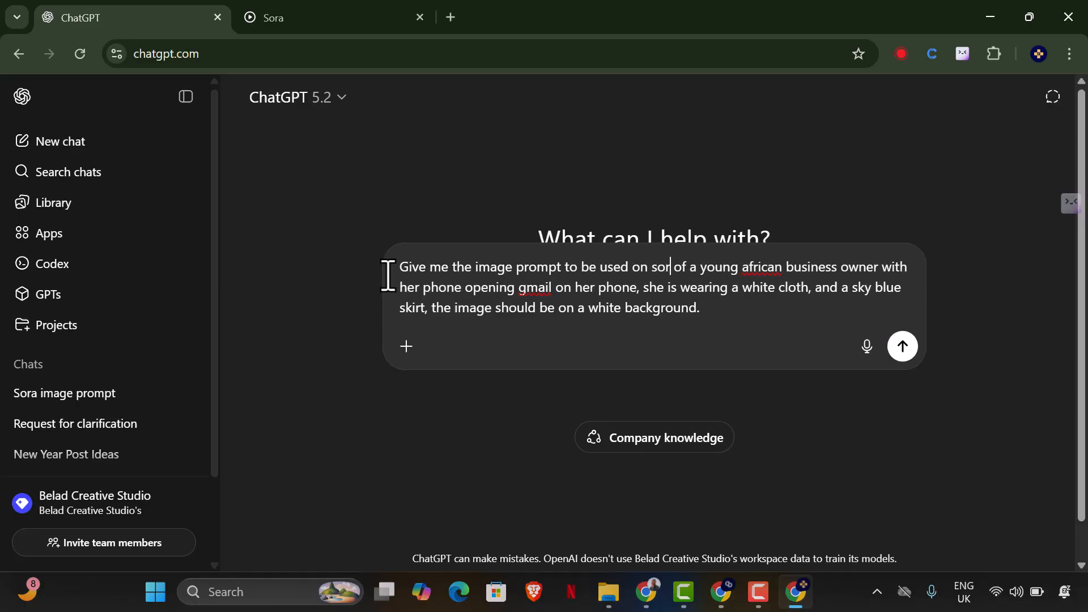
pyautogui.write('a, the image prompt is a')
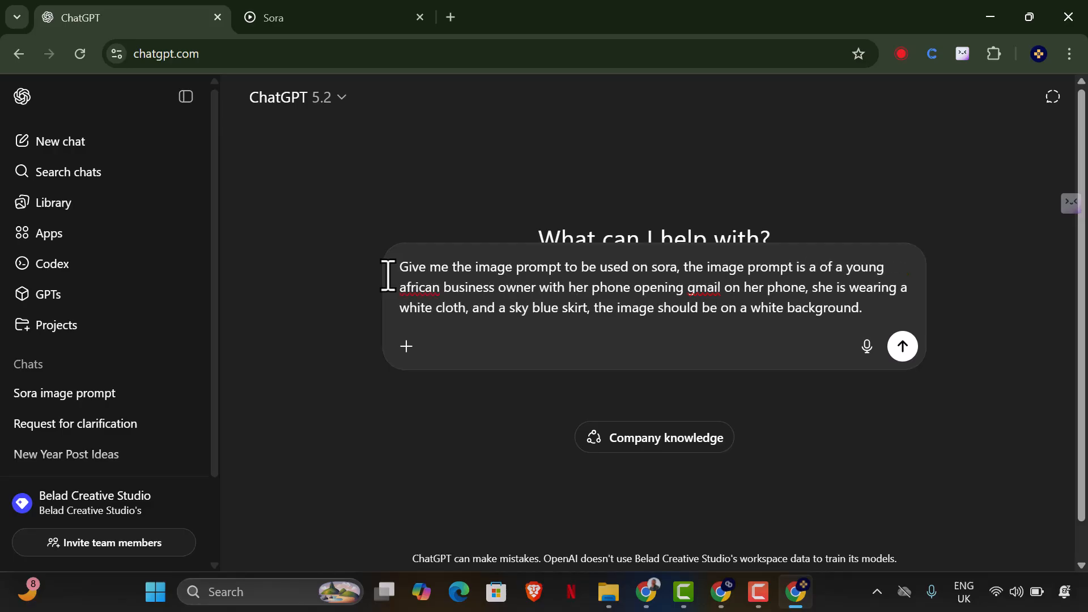
pyautogui.write('n image prompt')
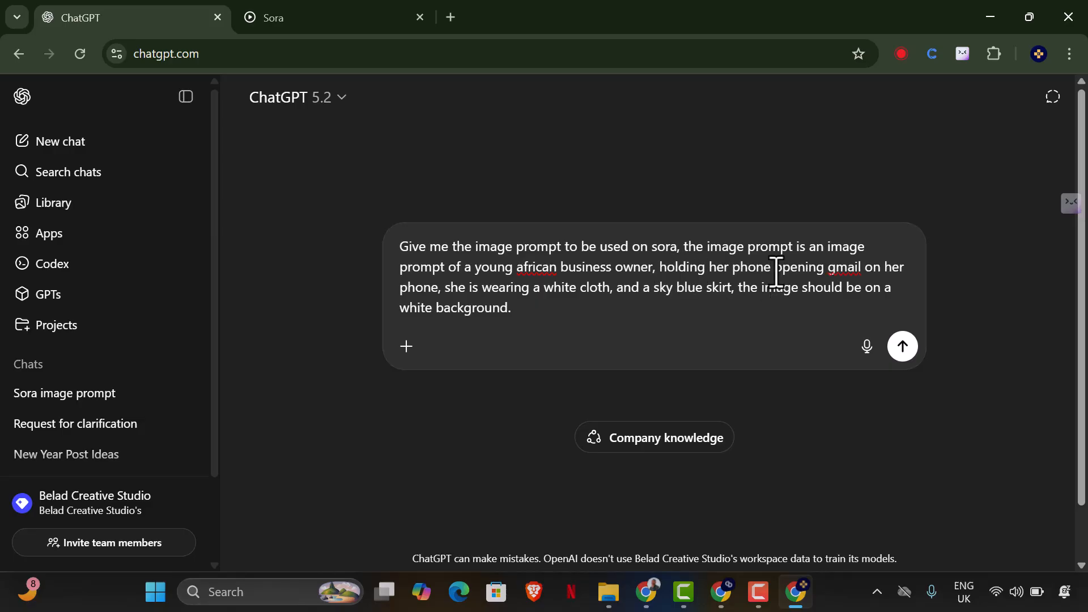
# Insert "with 2 hands with a gmail icon pop up from the phone" after "holding her phone" in the message.
pyautogui.write('with 2')
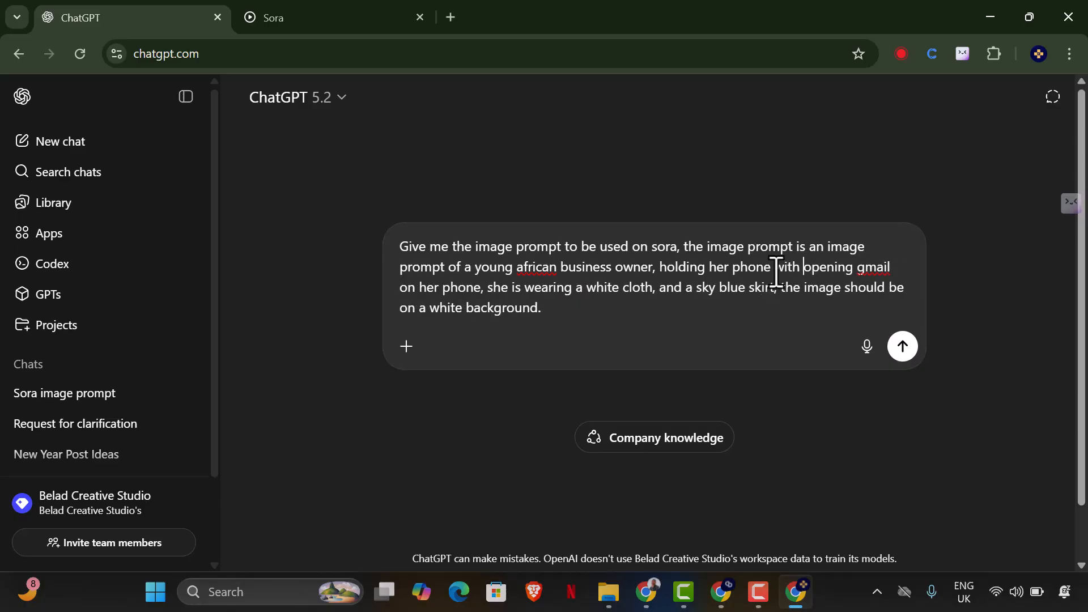
pyautogui.write(' hands with a ')
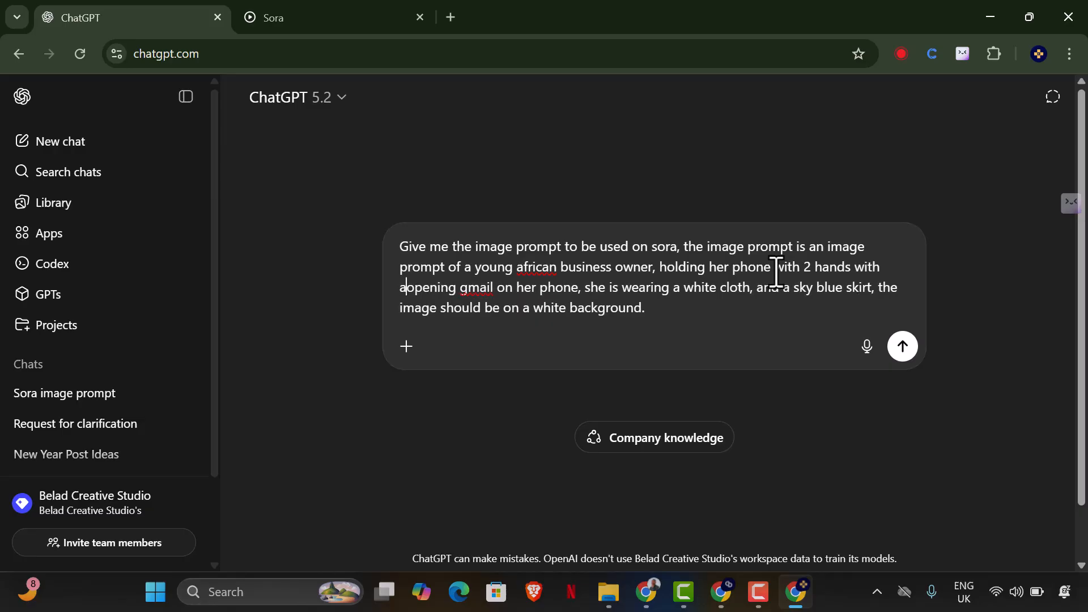
pyautogui.write('gmail ico')
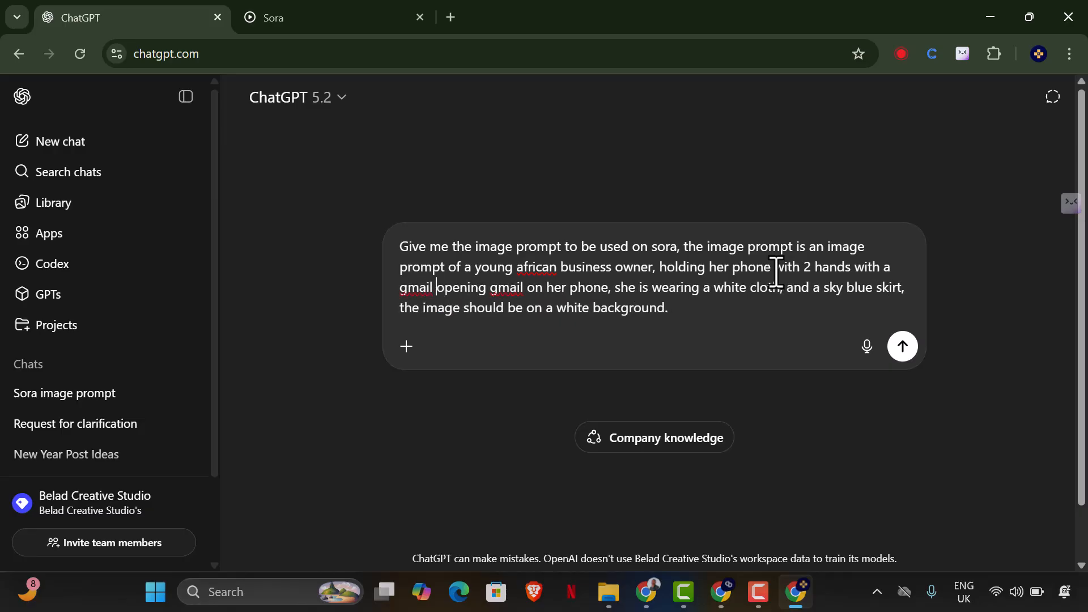
pyautogui.write('n pop ')
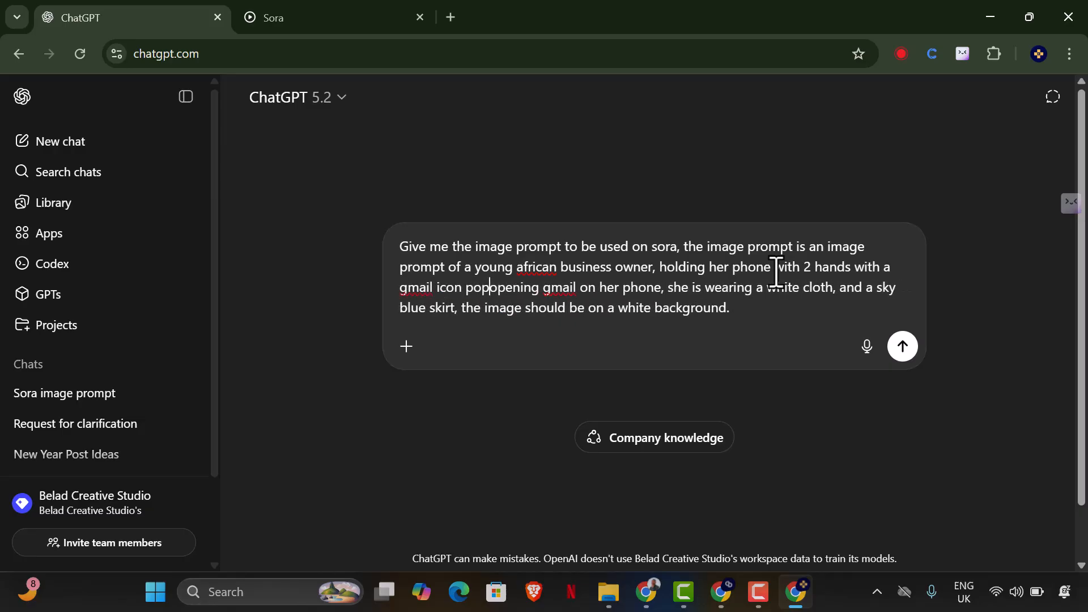
pyautogui.write('up from t')
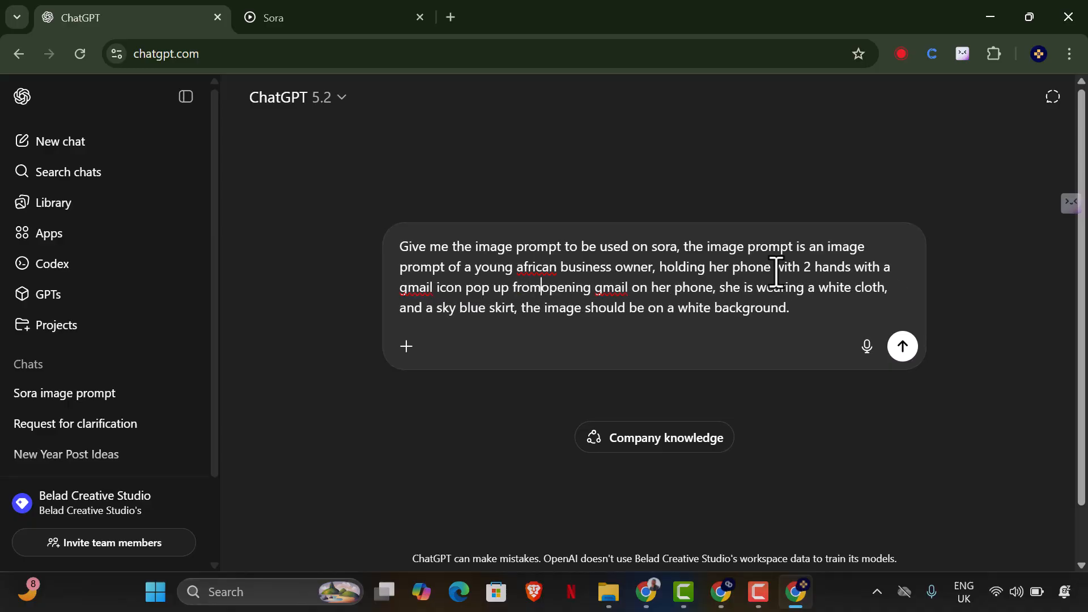
pyautogui.write('he pphon')
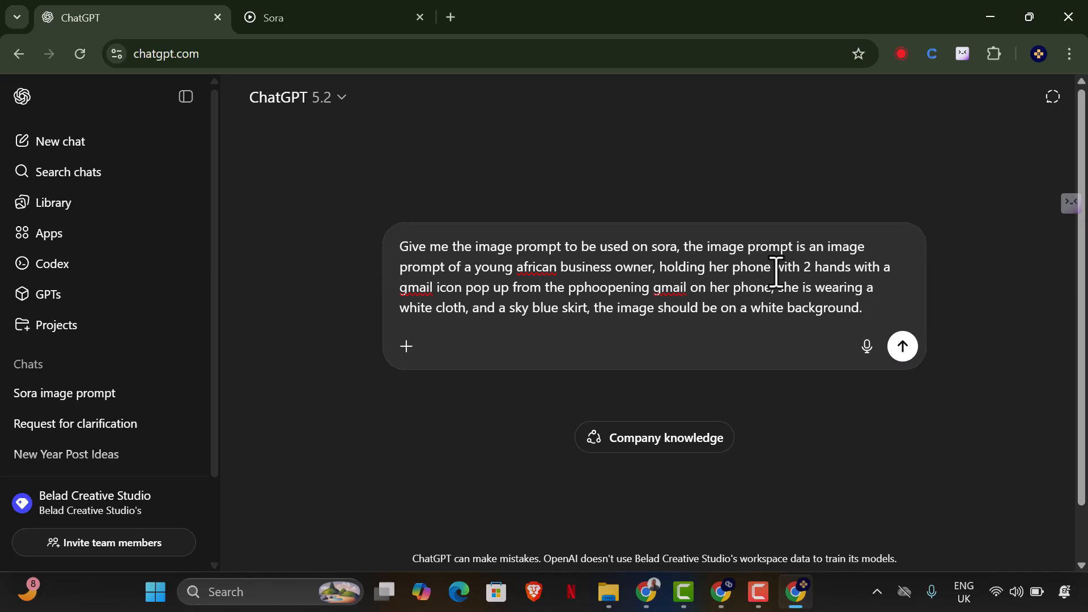
pyautogui.press('BackSpace')
pyautogui.press('BackSpace')
pyautogui.write('ne')
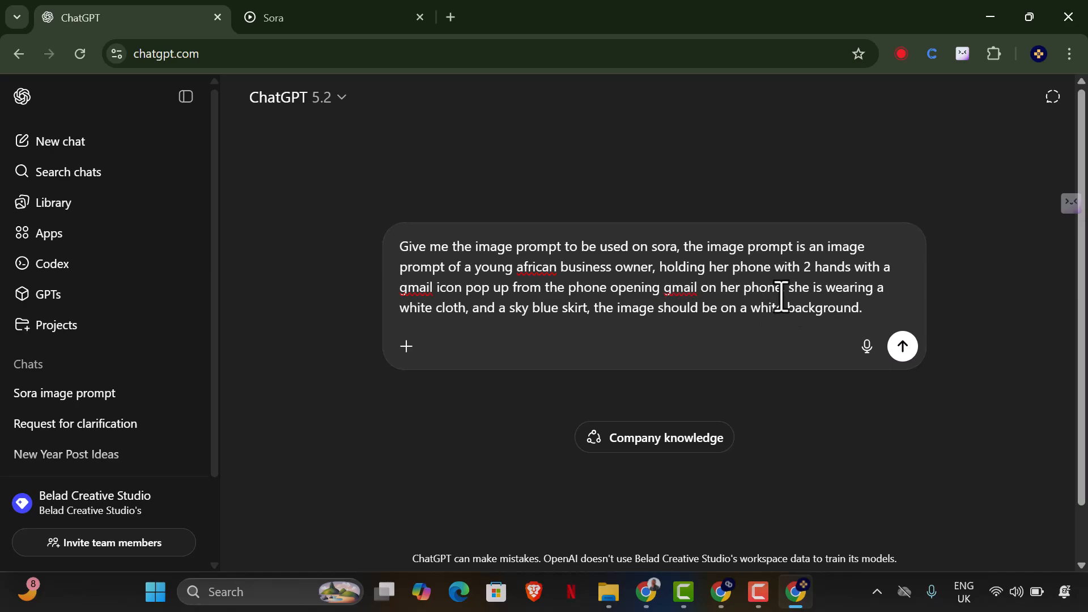
# Remove the leftover words "opening gmail on her phone" from the message and send it to ChatGPT.
pyautogui.moveTo(782, 295); pyautogui.dragTo(623, 292)
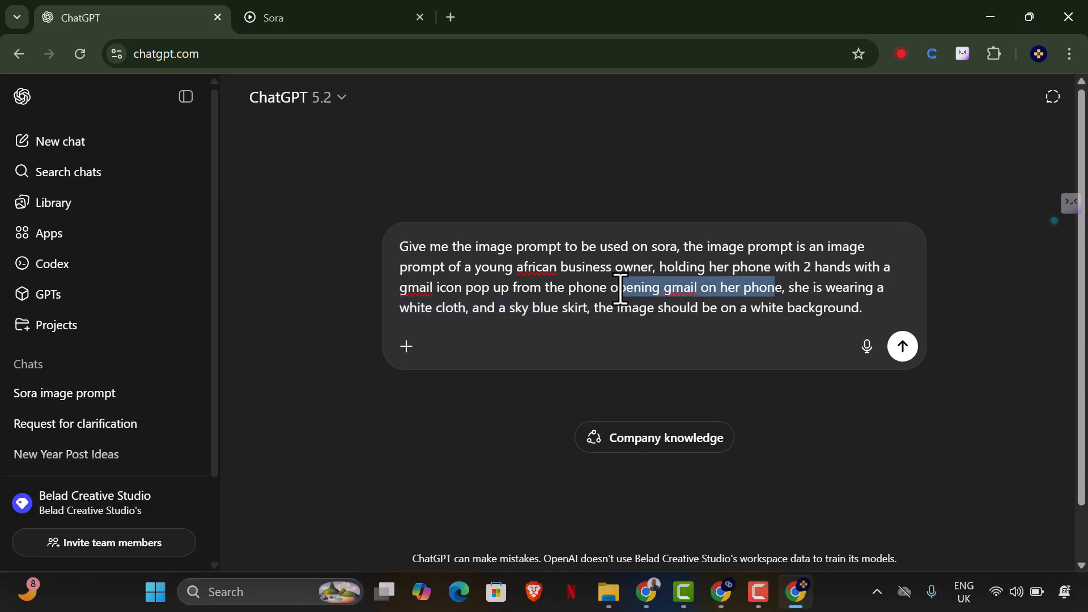
pyautogui.press('BackSpace')
pyautogui.press('Delete')
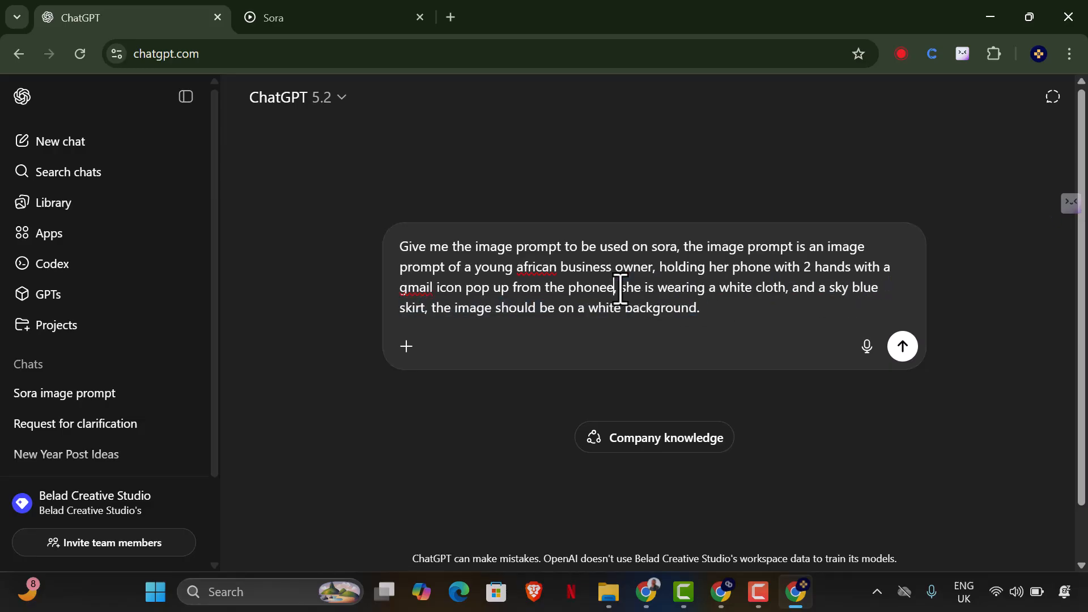
pyautogui.press('BackSpace')
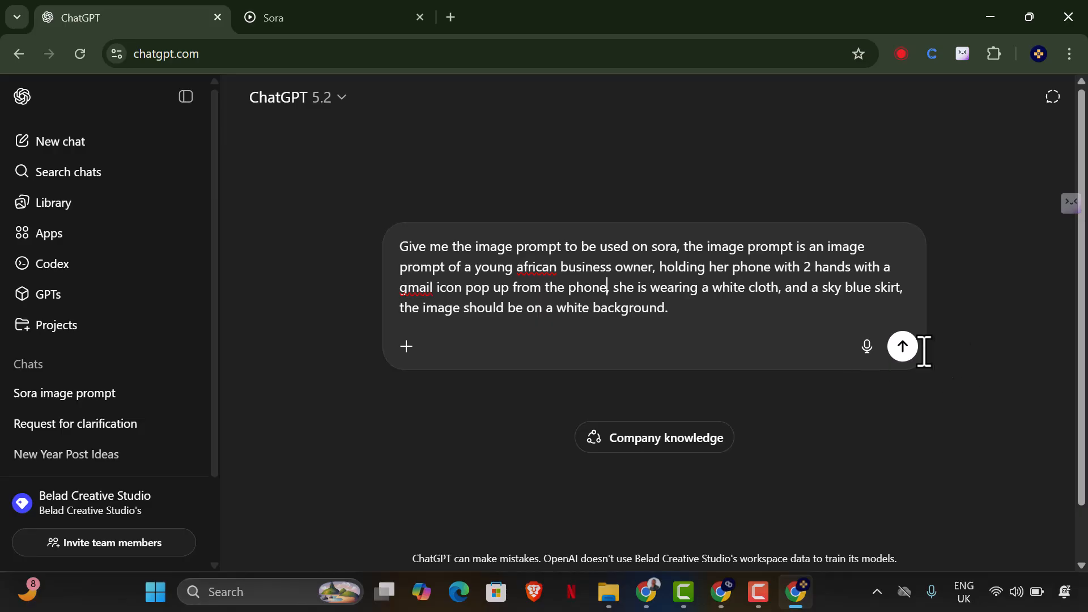
pyautogui.click(906, 347)
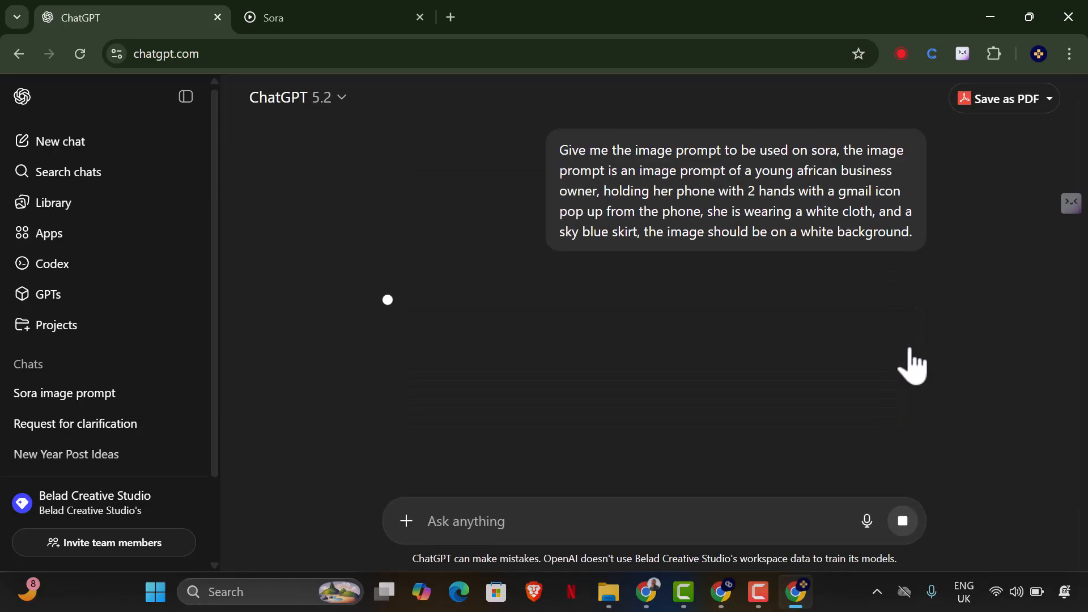
# Copy the complete image prompt paragraph from ChatGPT's reply, ending at "minimalistic design.".
pyautogui.scroll(-1, 505, 372)
pyautogui.scroll(-2, 505, 368)
pyautogui.moveTo(384, 281); pyautogui.dragTo(527, 474)
pyautogui.scroll(-3, 498, 397)
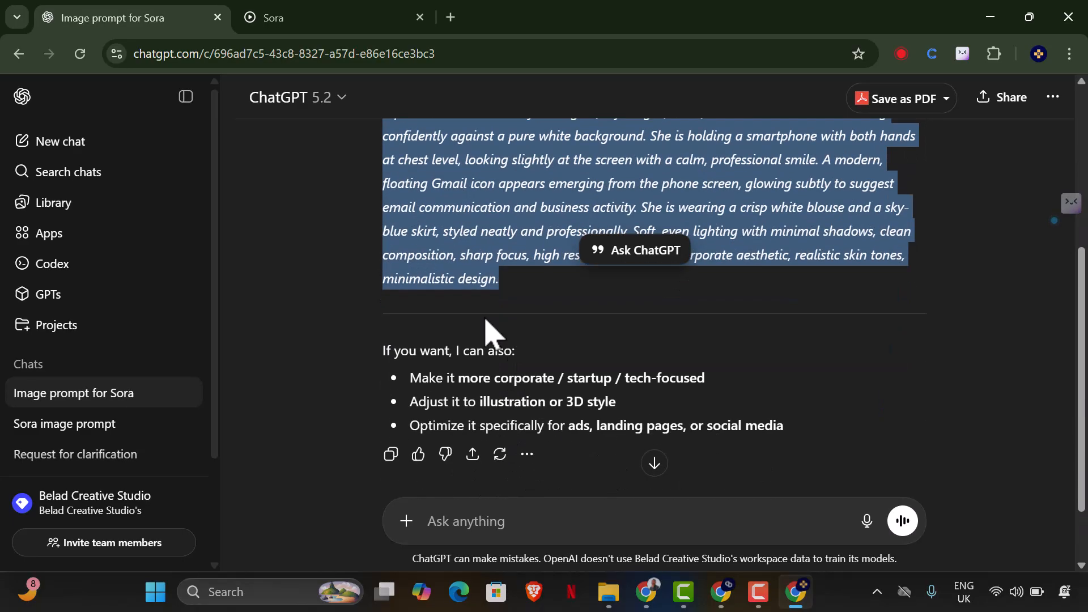
pyautogui.rightClick(485, 239)
pyautogui.click(519, 254)
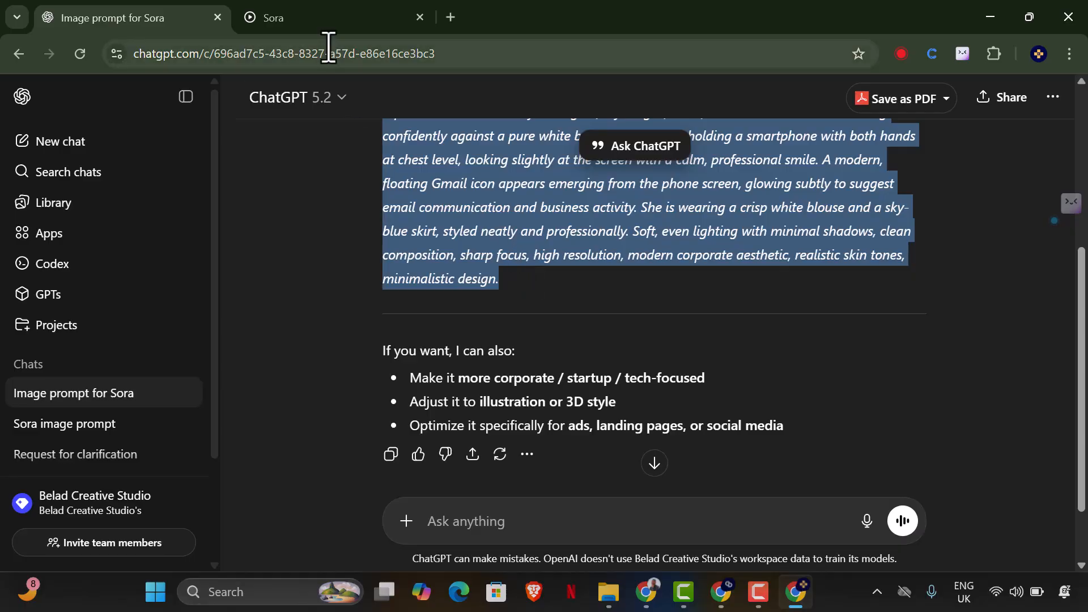
# Generate the image in Sora from the copied prompt and open a blank browser tab.
pyautogui.click(296, 20)
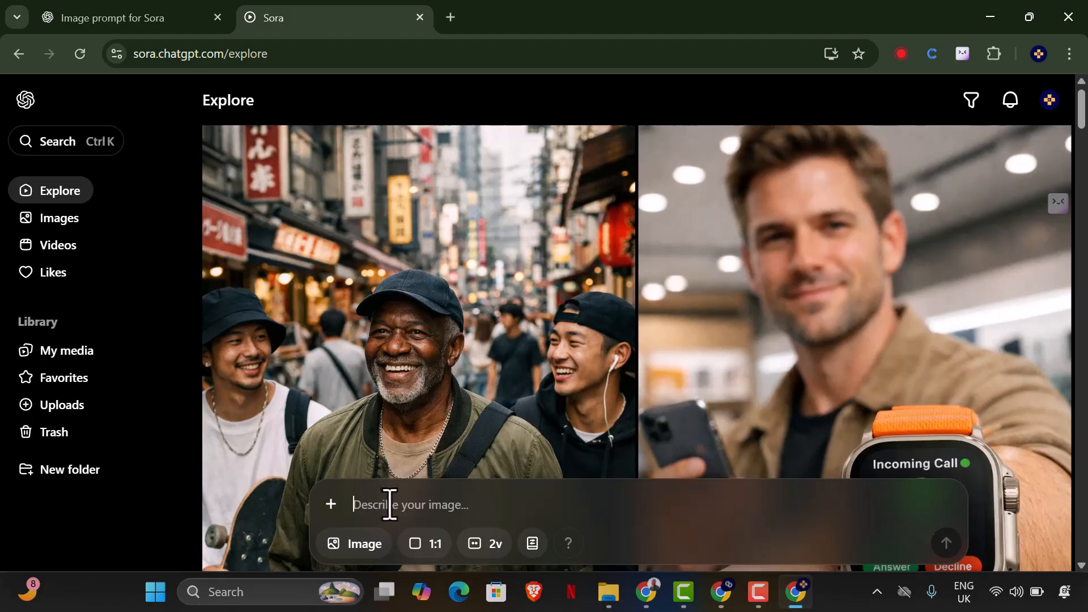
pyautogui.hotkey('ctrl', 'v')
pyautogui.click(944, 546)
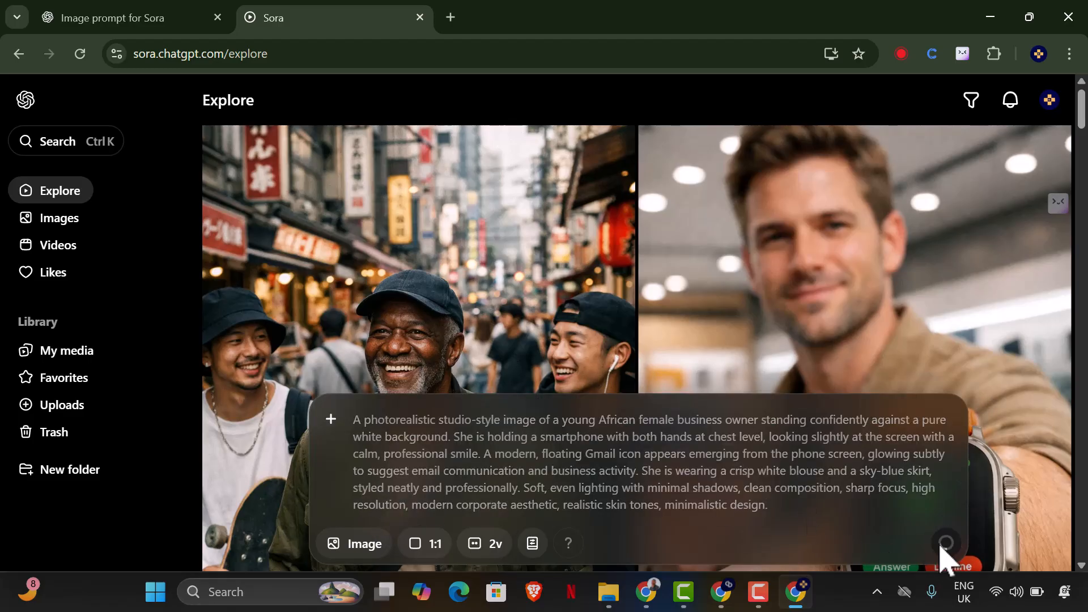
pyautogui.click(450, 18)
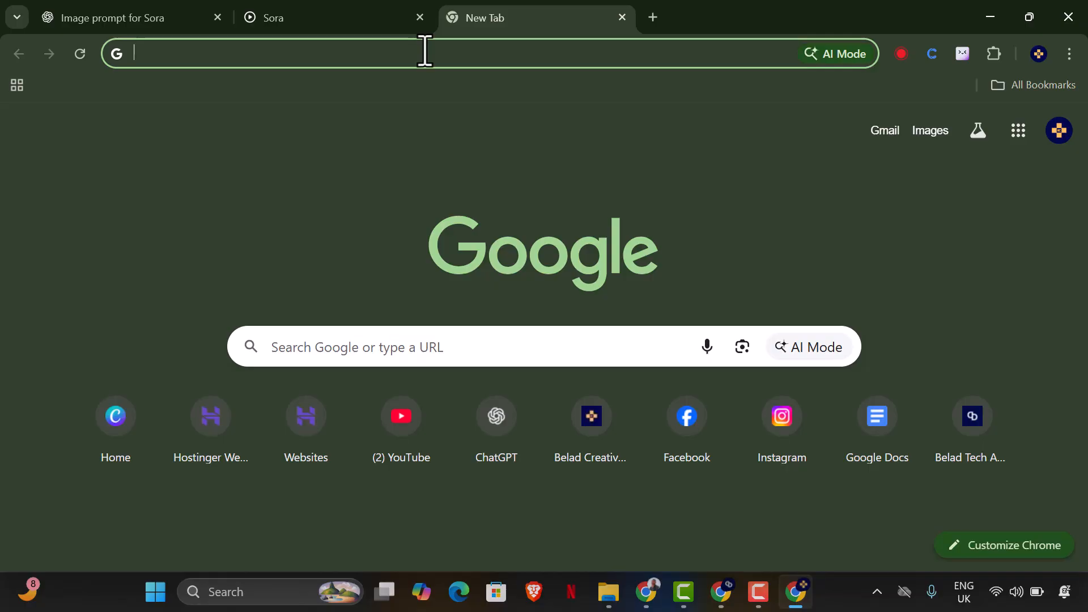
# Open the store.beladcreative.com site and look through its product listings, including the ChatGPT and Sora subscription offers.
pyautogui.write('store')
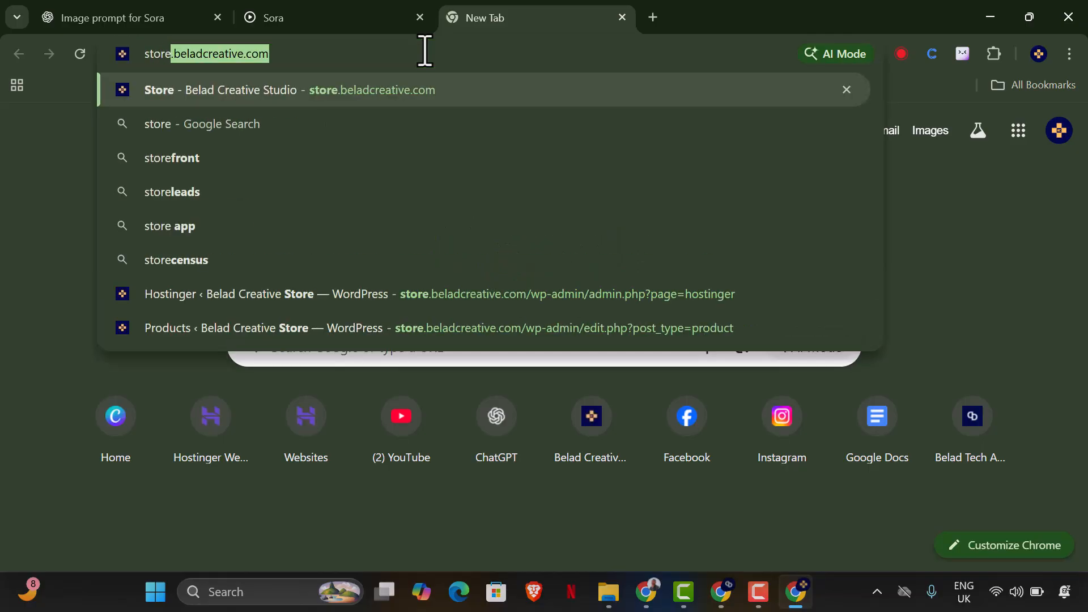
pyautogui.press('Right')
pyautogui.press('Return')
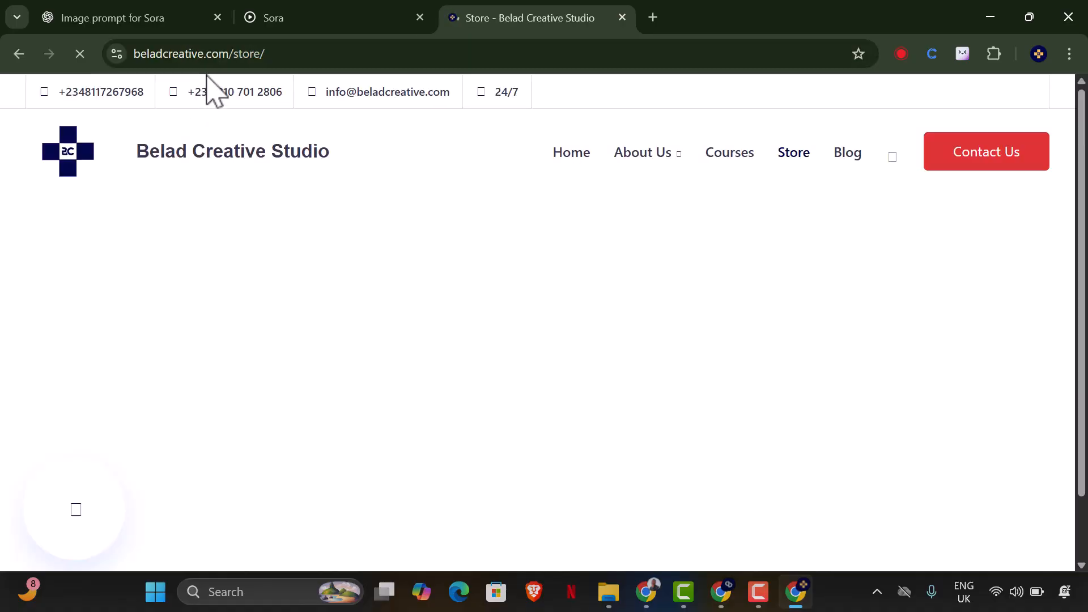
pyautogui.scroll(-1, 510, 279)
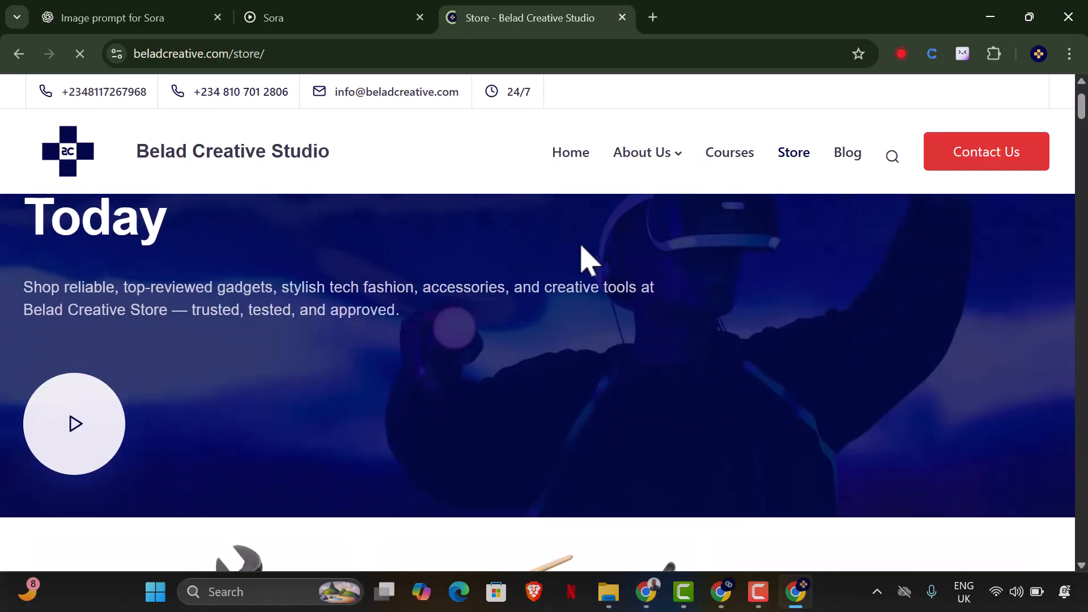
pyautogui.scroll(-15, 785, 272)
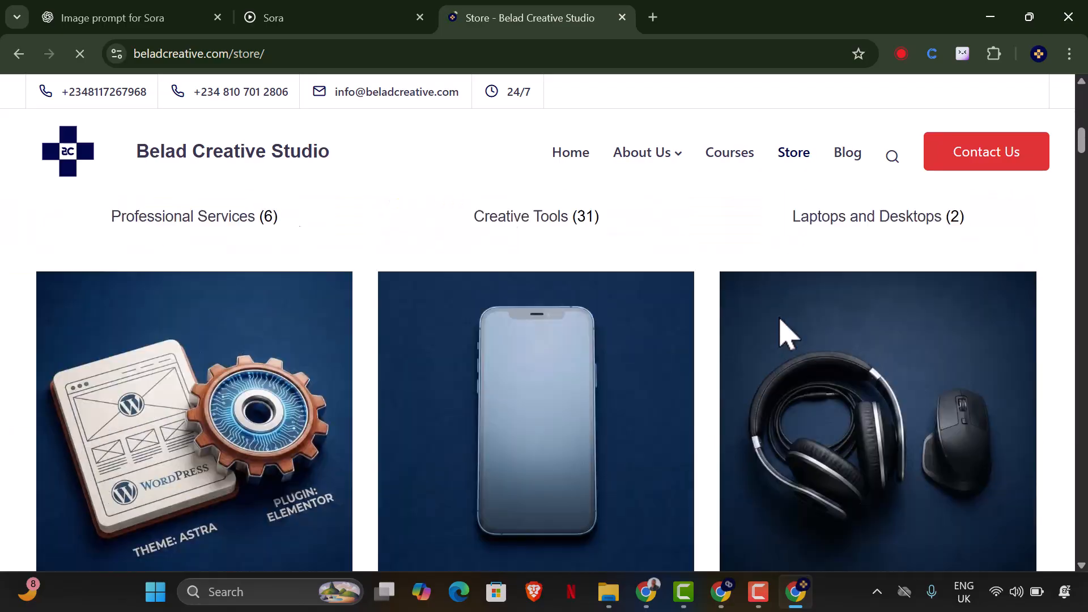
pyautogui.scroll(-12, 785, 345)
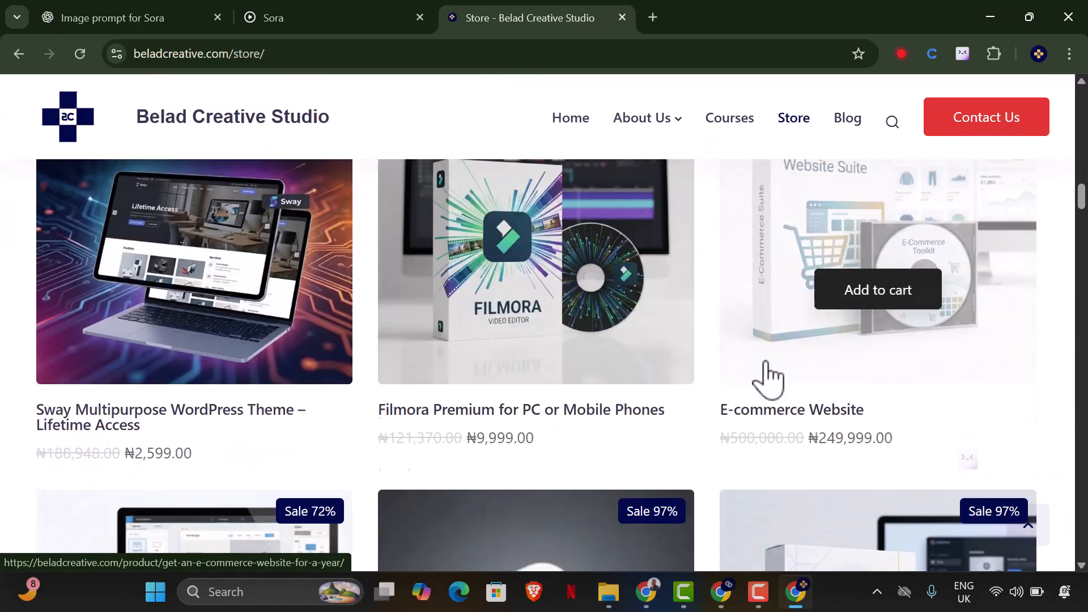
pyautogui.scroll(-12, 814, 383)
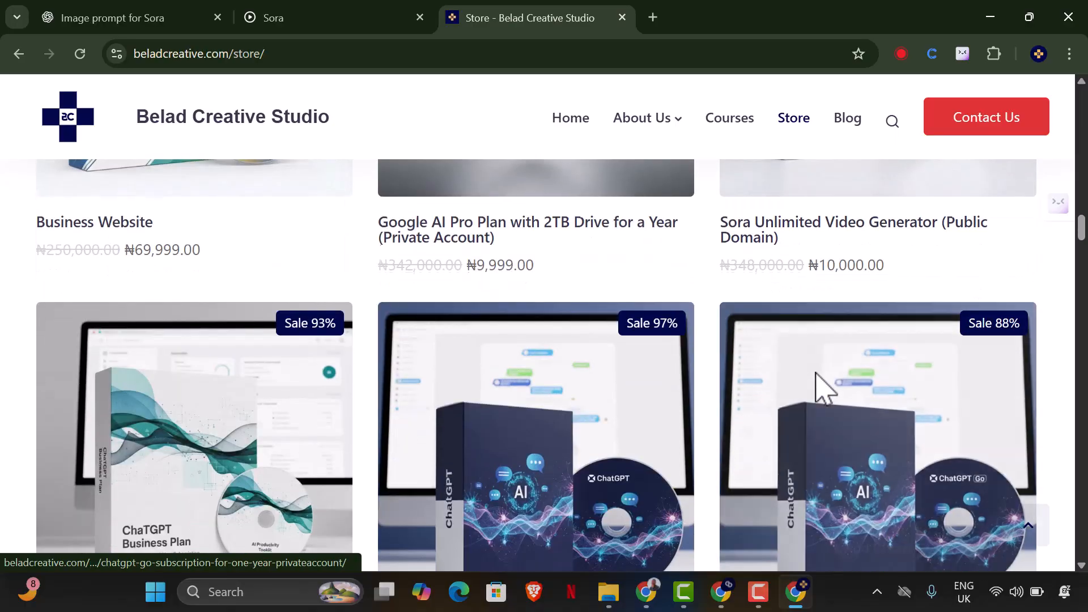
pyautogui.scroll(2, 822, 385)
pyautogui.scroll(-2, 566, 431)
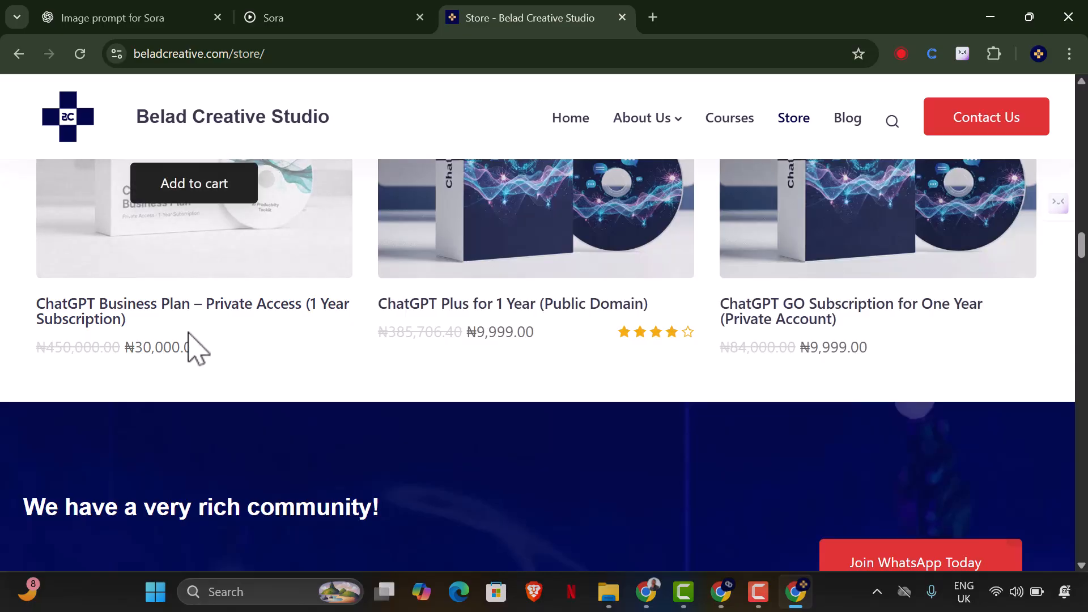
pyautogui.scroll(5, 272, 301)
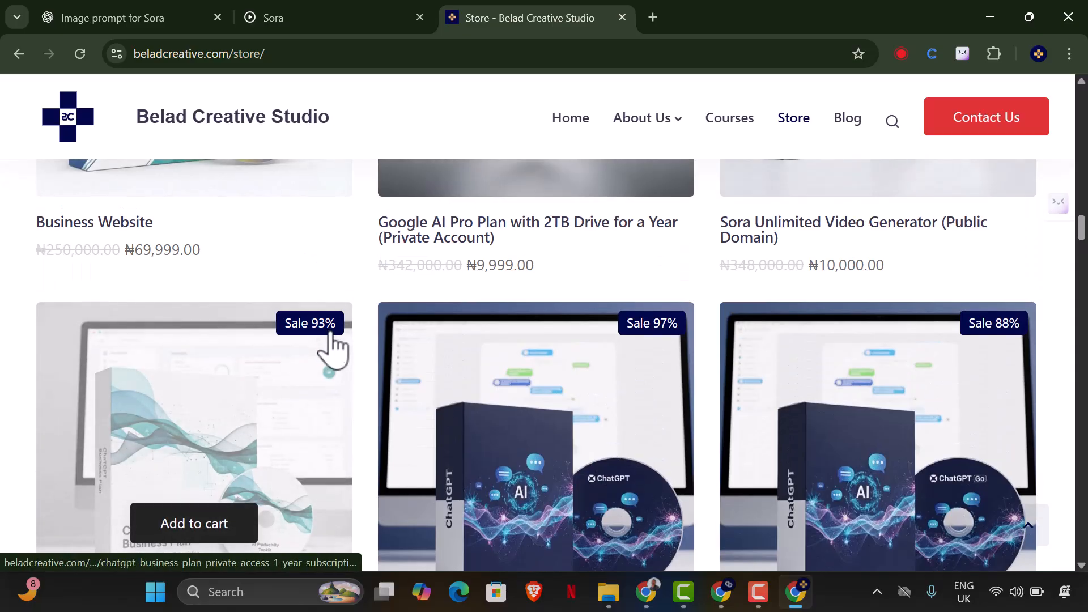
pyautogui.scroll(-3, 320, 376)
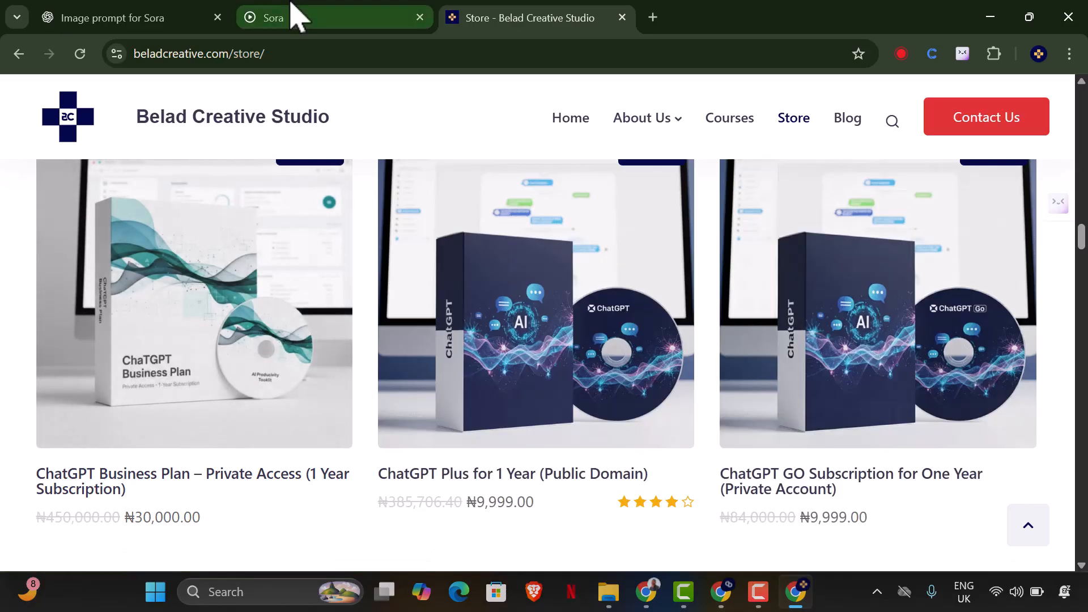
# Open the newest image generation in Sora and download the second variant of the woman holding the phone.
pyautogui.click(292, 17)
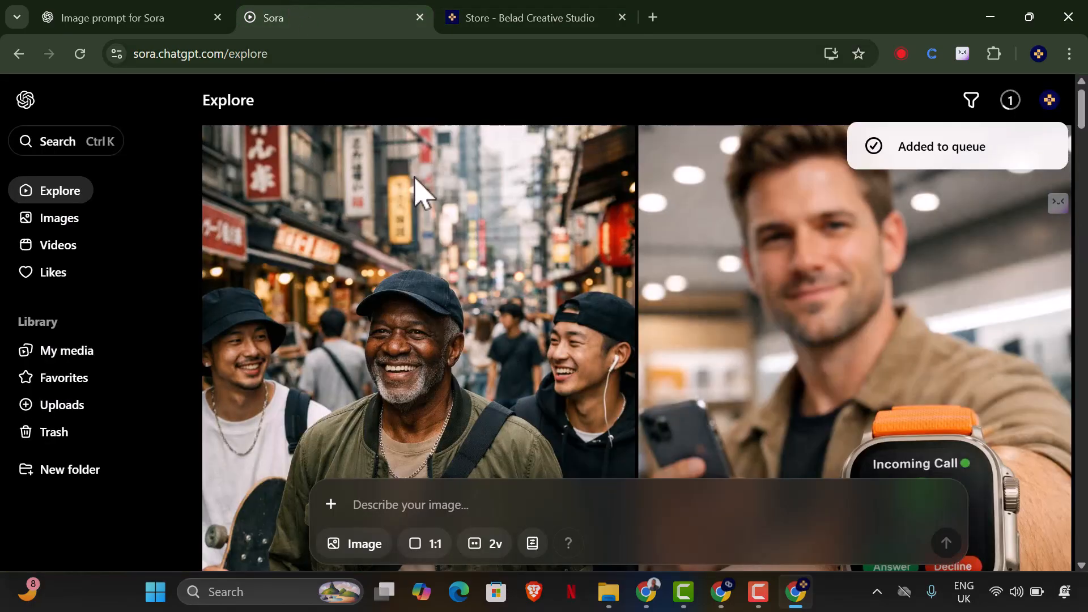
pyautogui.click(1011, 105)
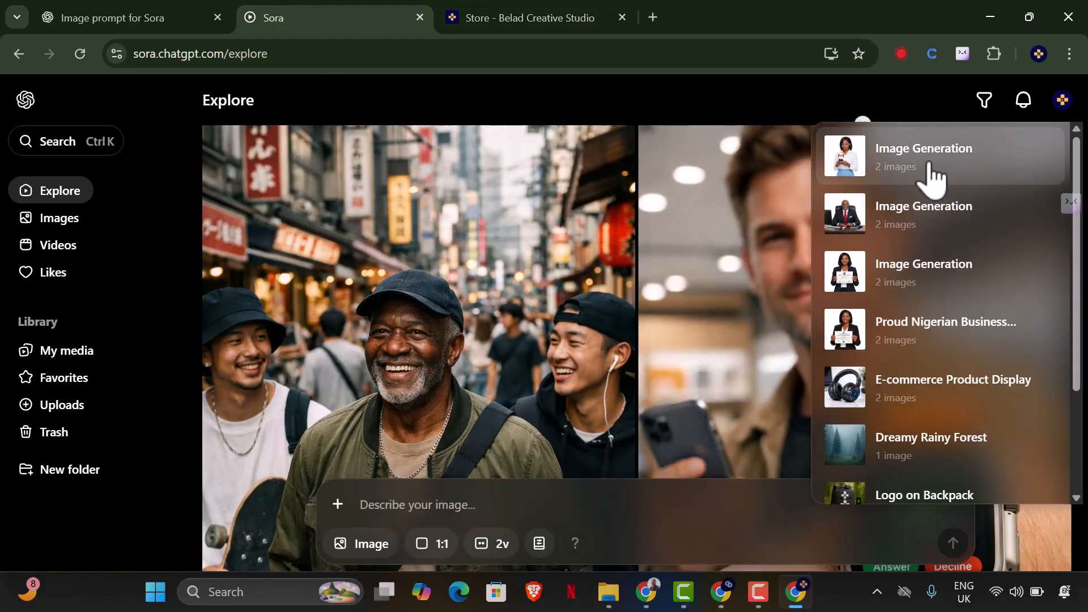
pyautogui.click(930, 164)
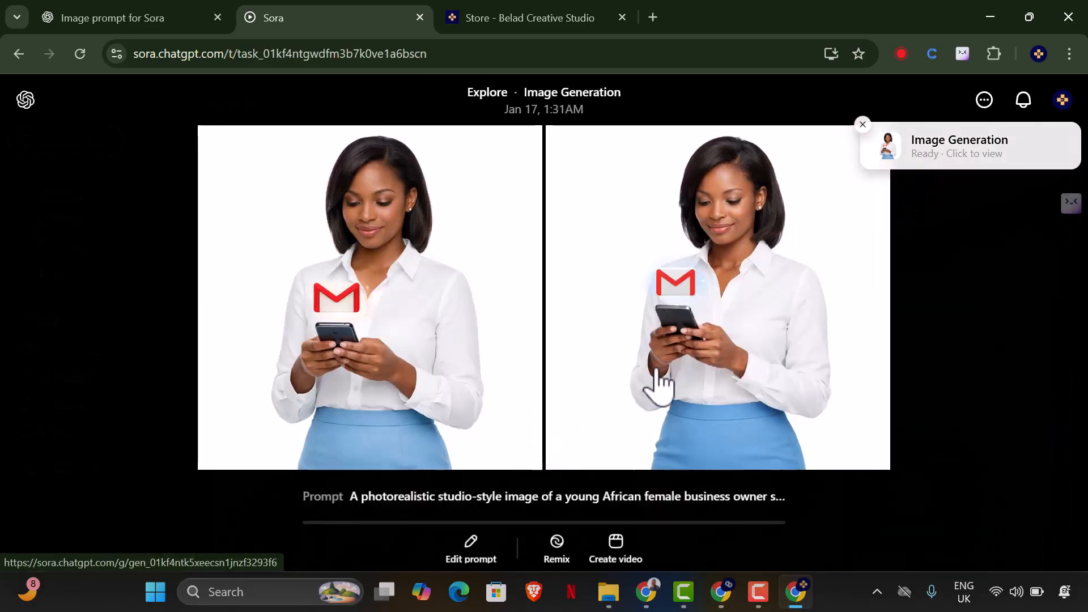
pyautogui.click(703, 312)
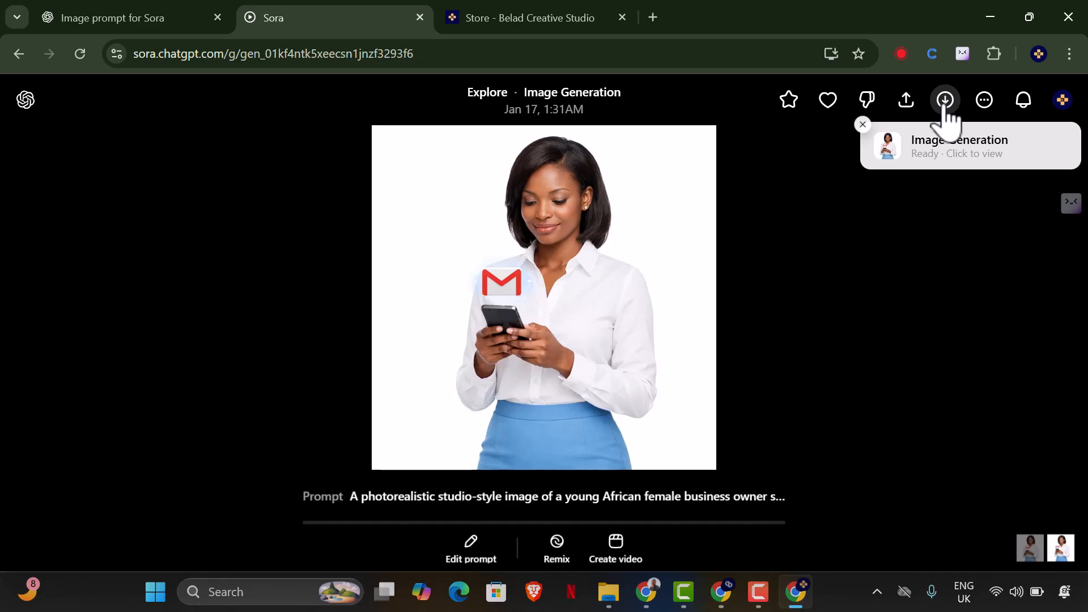
pyautogui.click(945, 100)
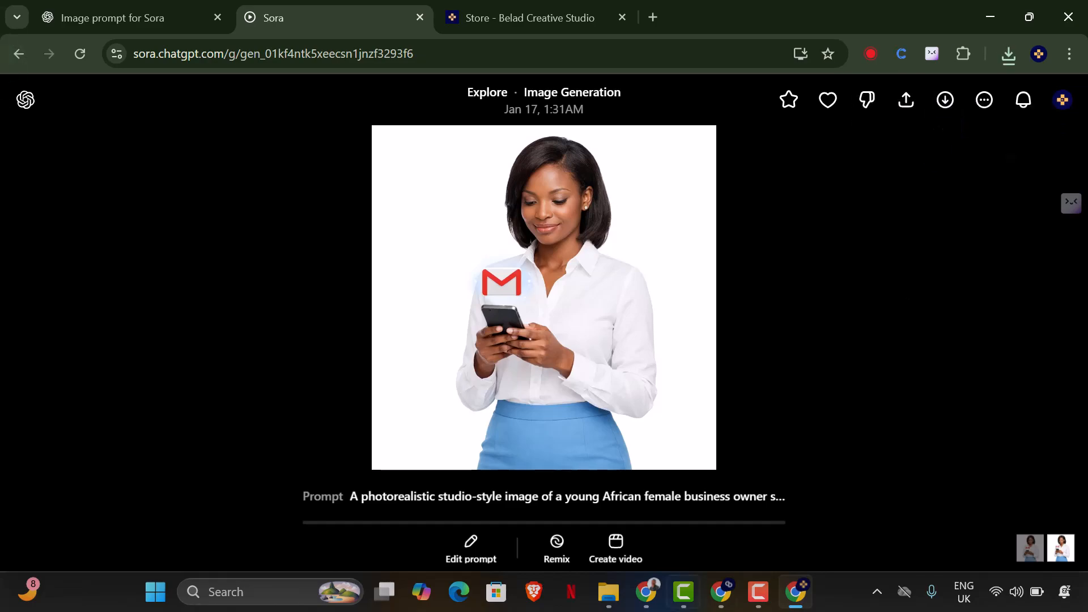
# Switch to the Canva carousel and upload the newly generated woman image from the Downloads folder.
pyautogui.click(643, 600)
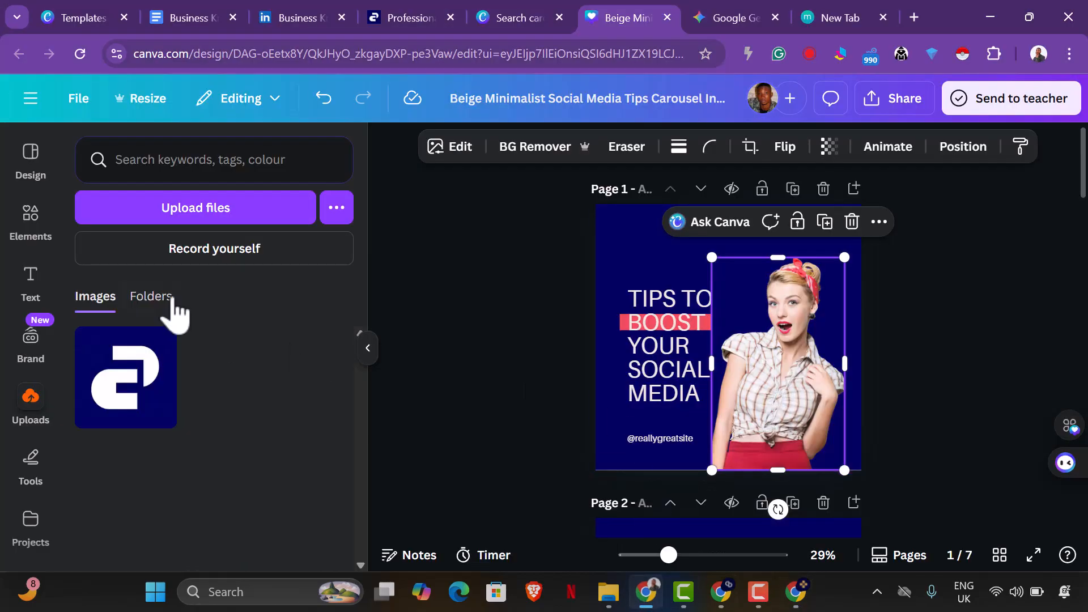
pyautogui.click(194, 222)
pyautogui.click(95, 192)
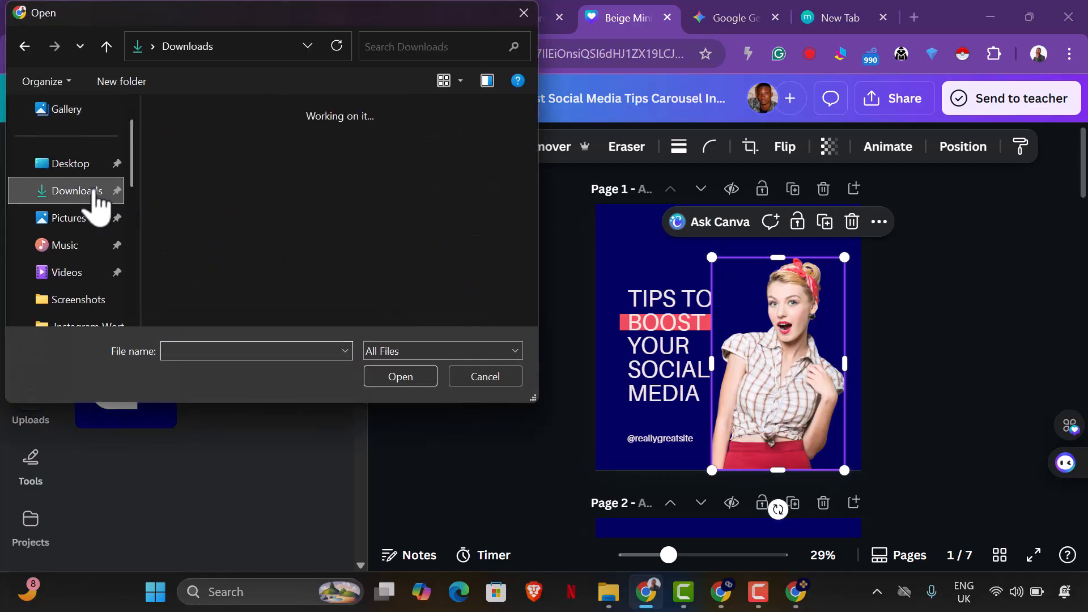
pyautogui.click(202, 165)
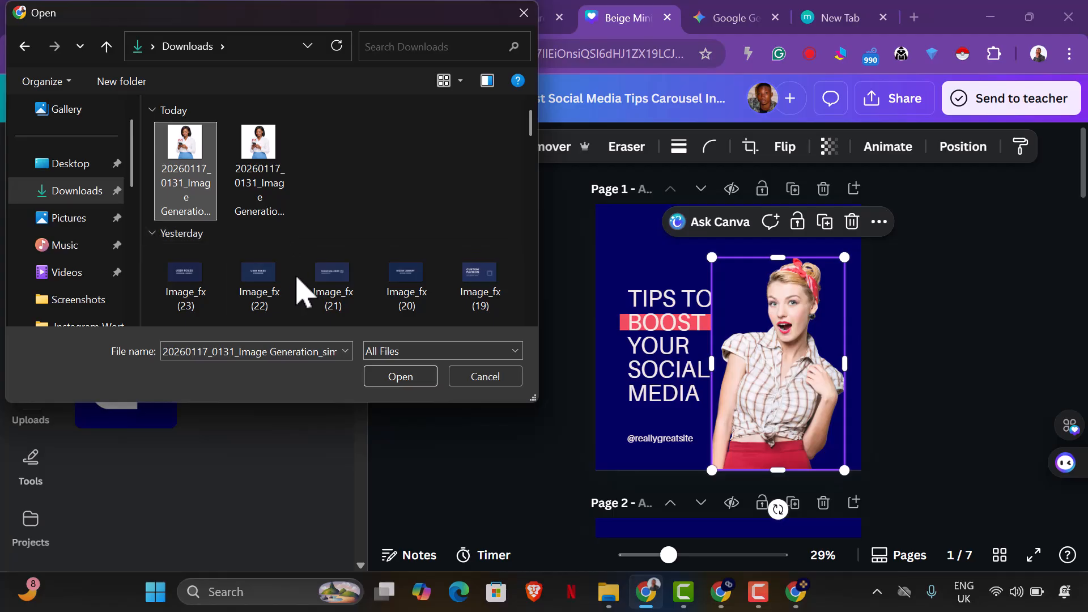
pyautogui.click(374, 380)
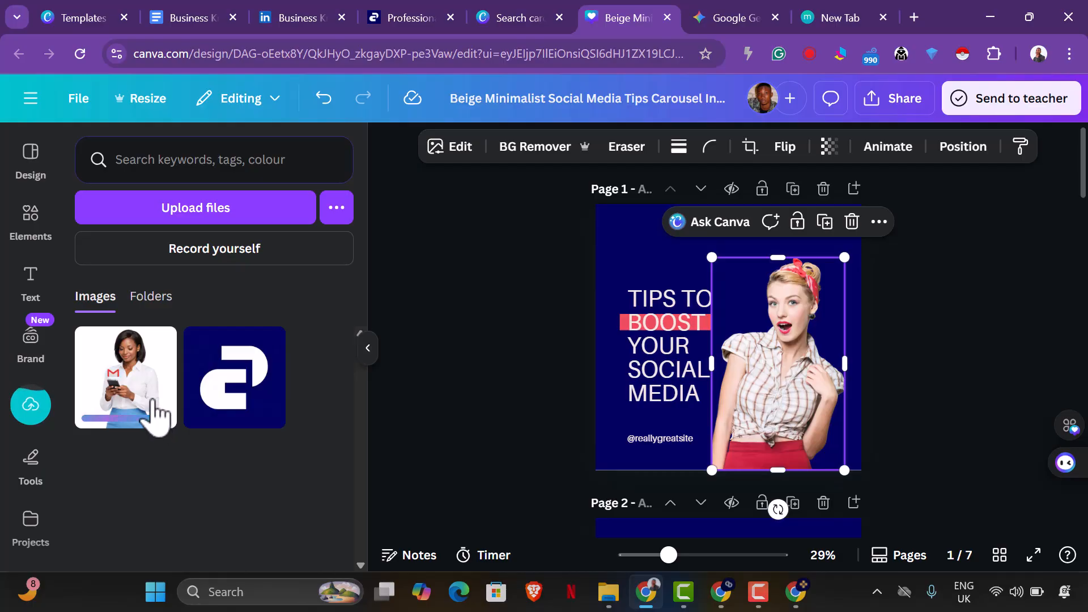
# Place the uploaded woman image over the existing photo on page 1 and remove its background.
pyautogui.click(155, 417)
pyautogui.moveTo(789, 340); pyautogui.dragTo(826, 356)
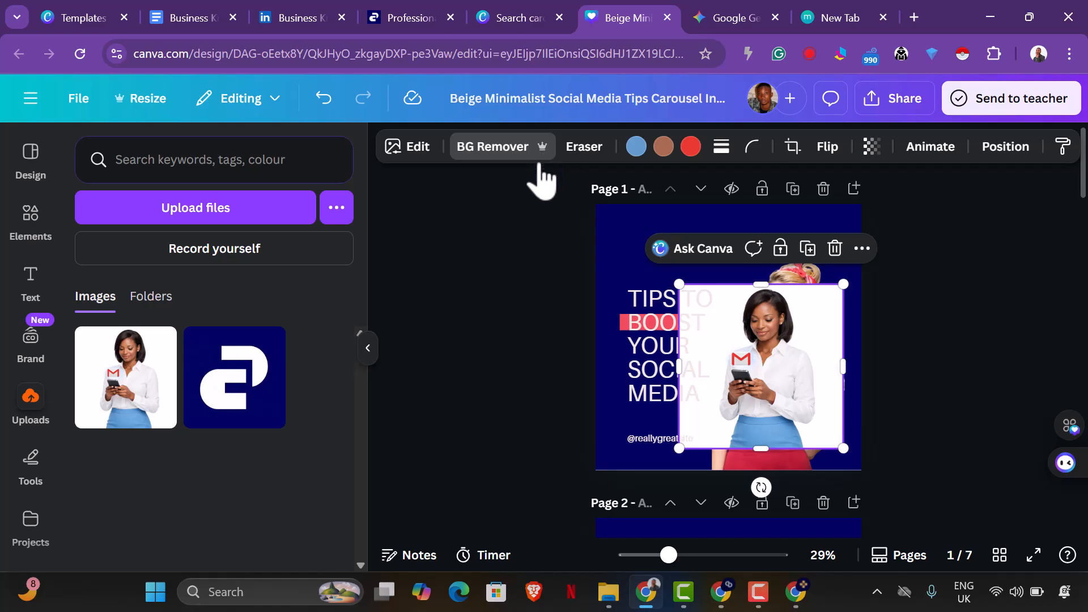
pyautogui.click(531, 149)
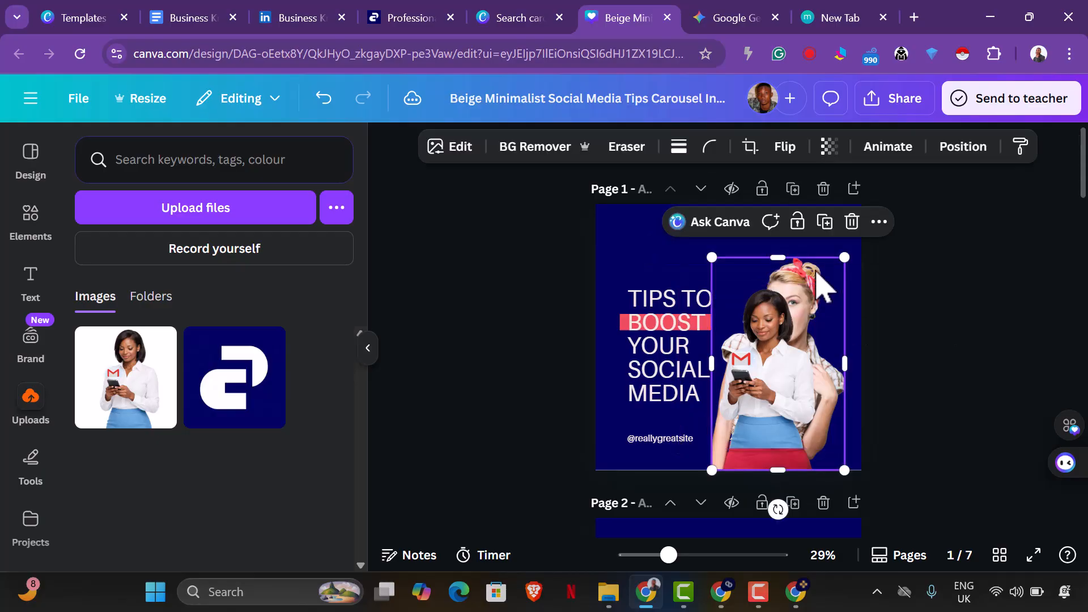
# Delete the template's original woman photo from page 1 and enlarge the new cutout to fill the page's right half.
pyautogui.click(822, 349)
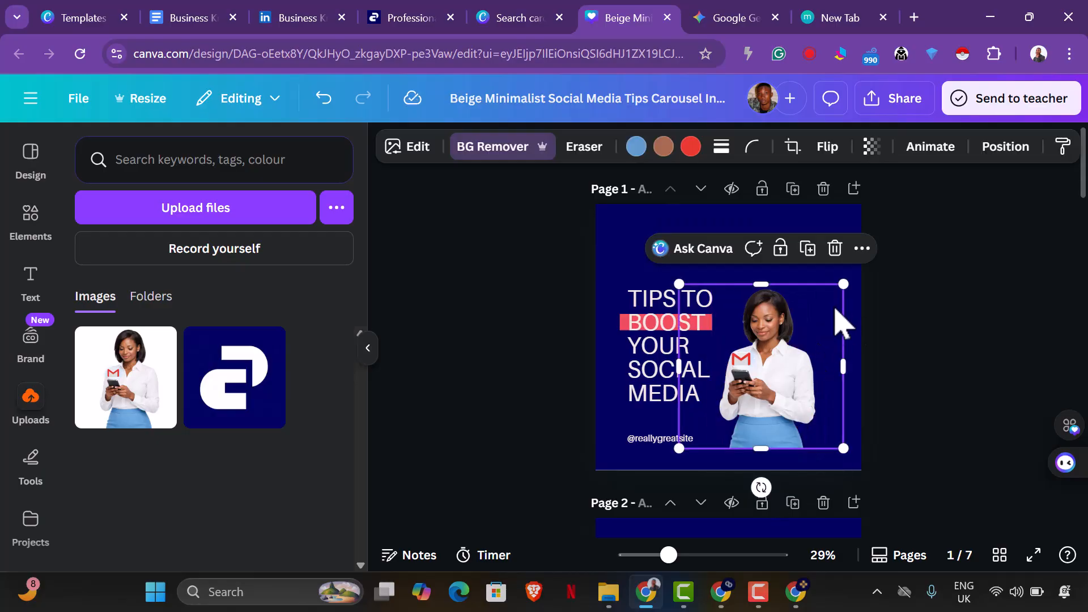
pyautogui.moveTo(843, 287); pyautogui.dragTo(930, 191)
pyautogui.moveTo(843, 352); pyautogui.dragTo(808, 356)
pyautogui.click(992, 384)
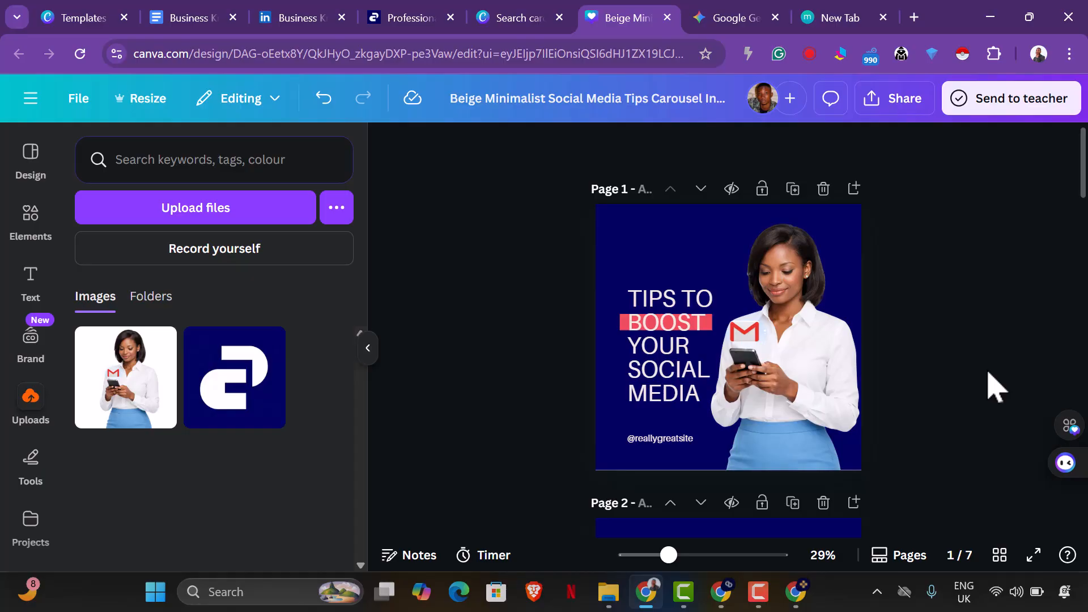
pyautogui.scroll(-2, 996, 380)
pyautogui.scroll(2, 996, 376)
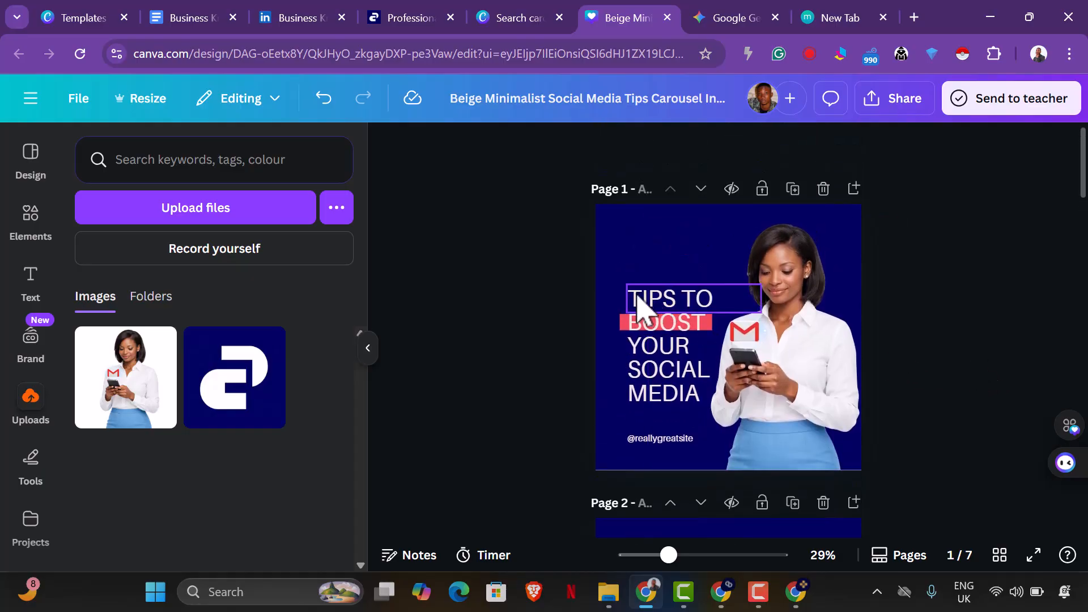
pyautogui.moveTo(574, 272); pyautogui.dragTo(688, 459)
pyautogui.click(546, 340)
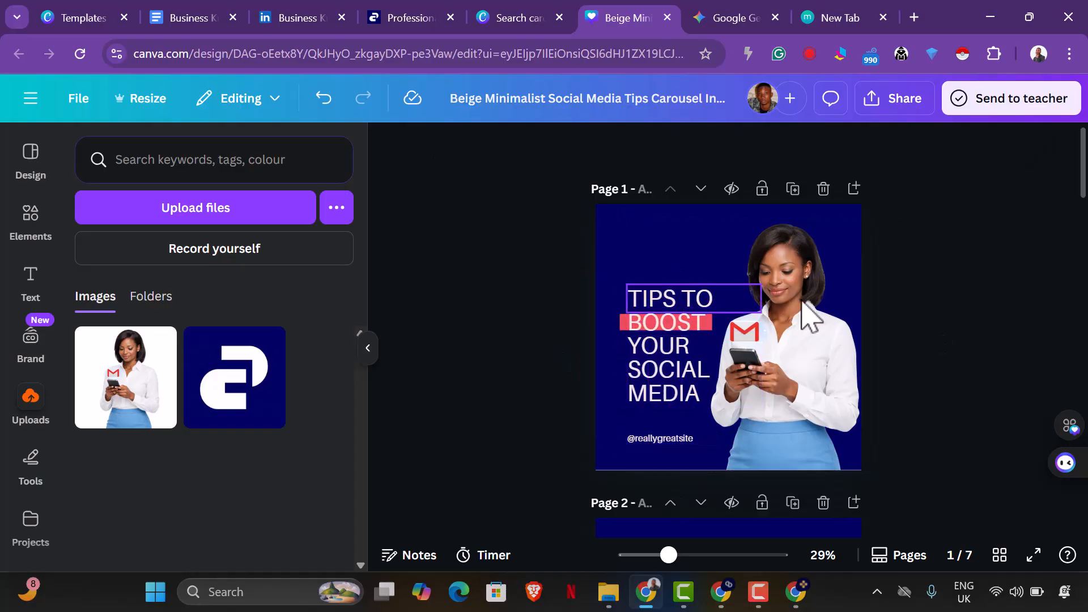
# Crop the empty area left of the woman in the page 1 image so its frame clears most of the text.
pyautogui.click(841, 297)
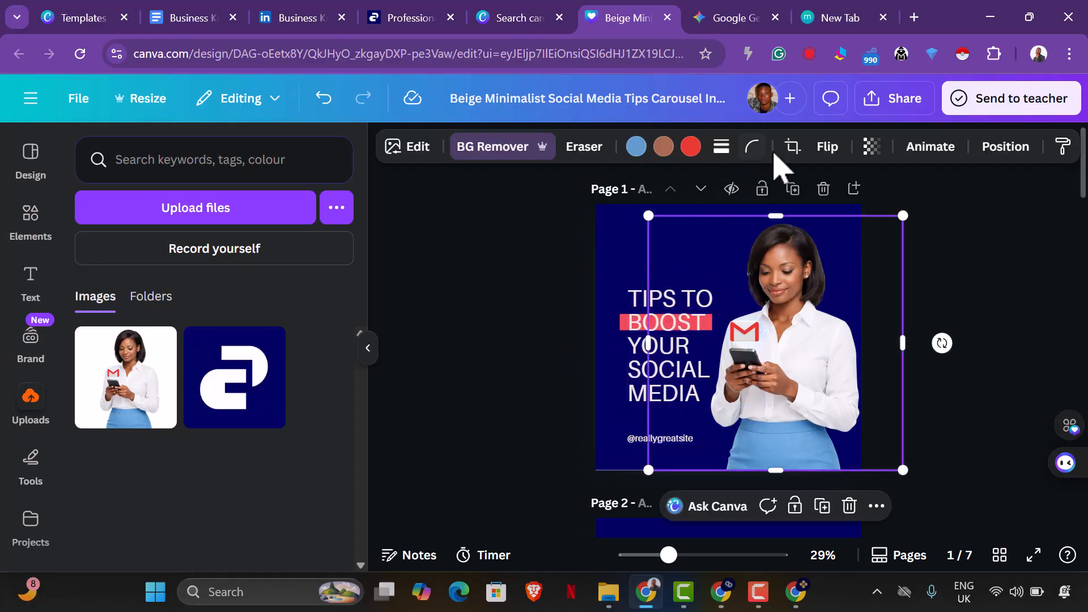
pyautogui.click(793, 146)
pyautogui.moveTo(649, 220); pyautogui.dragTo(705, 226)
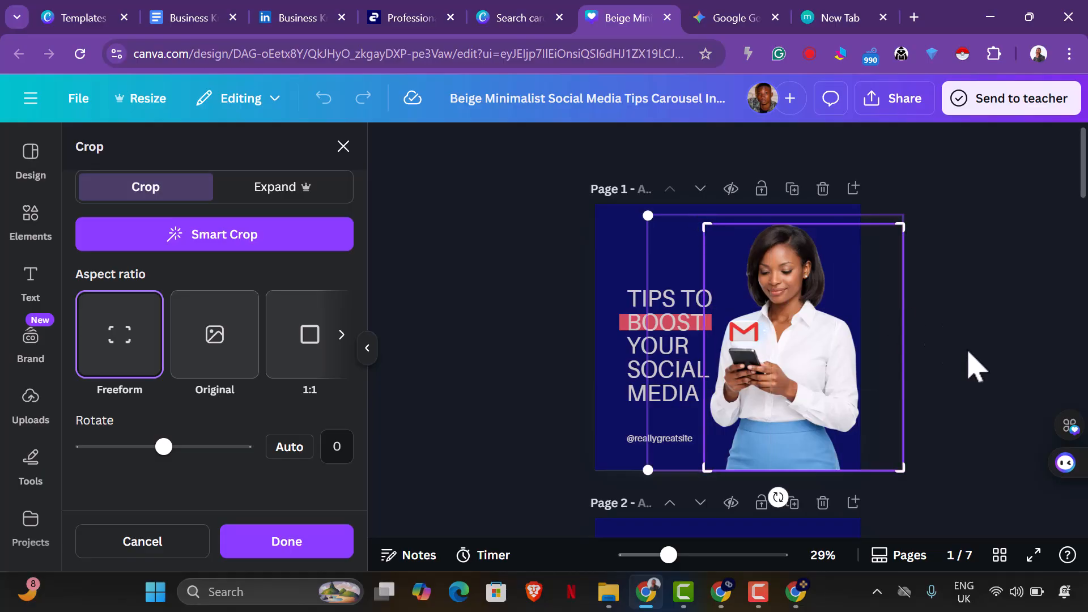
pyautogui.click(989, 363)
pyautogui.click(981, 359)
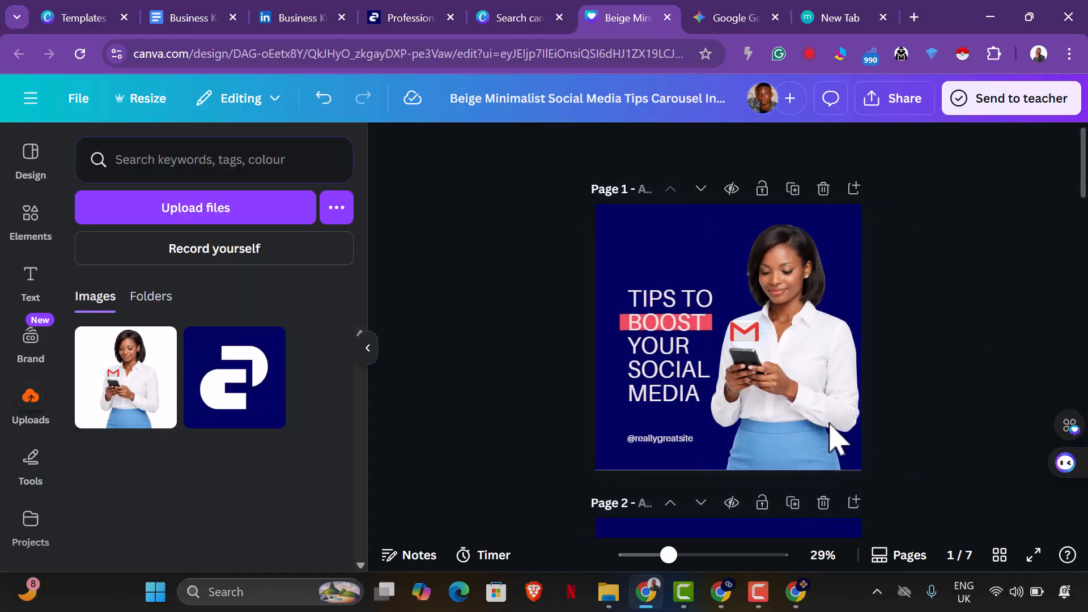
# Select all headline text, its red highlight and the site handle on page 1 and enlarge them together slightly.
pyautogui.moveTo(572, 272); pyautogui.dragTo(689, 447)
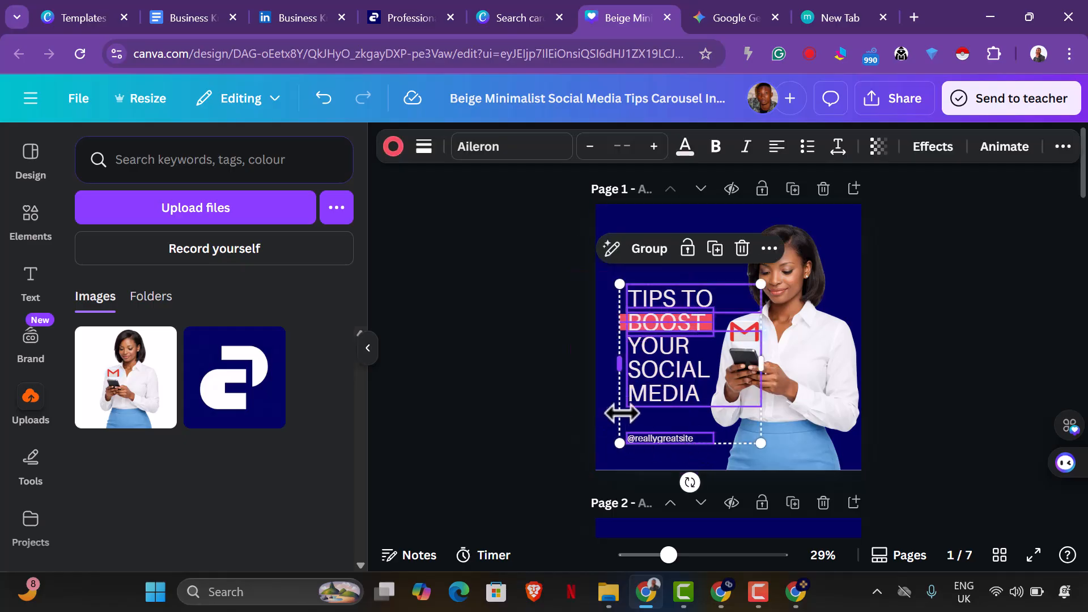
pyautogui.moveTo(620, 273)
pyautogui.mouseDown()
pyautogui.moveTo(610, 238)
pyautogui.moveTo(606, 264)
pyautogui.mouseUp()
pyautogui.moveTo(658, 332); pyautogui.dragTo(659, 332)
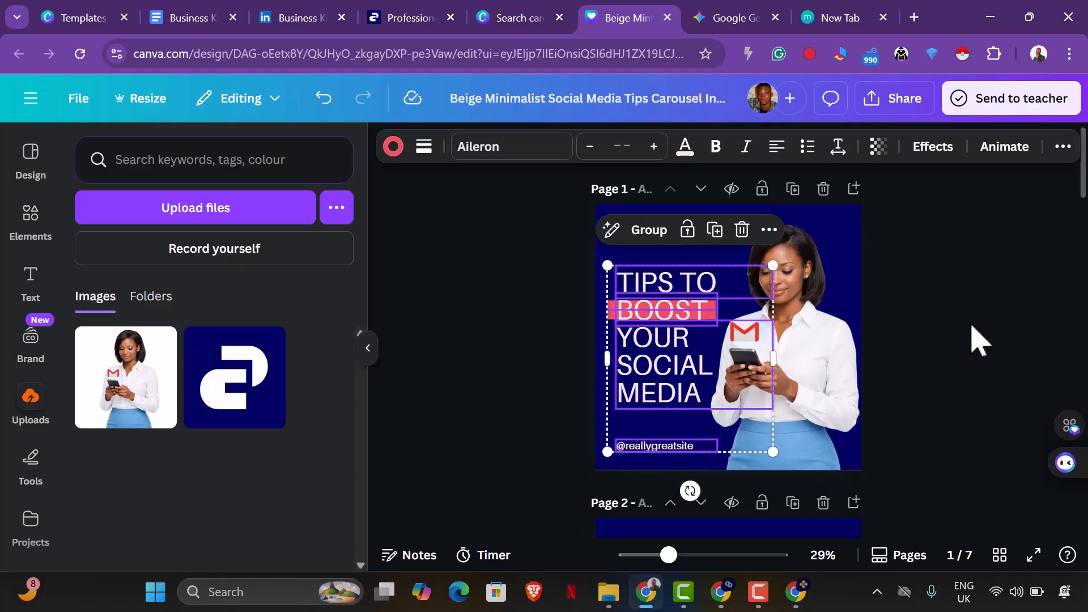
pyautogui.click(979, 340)
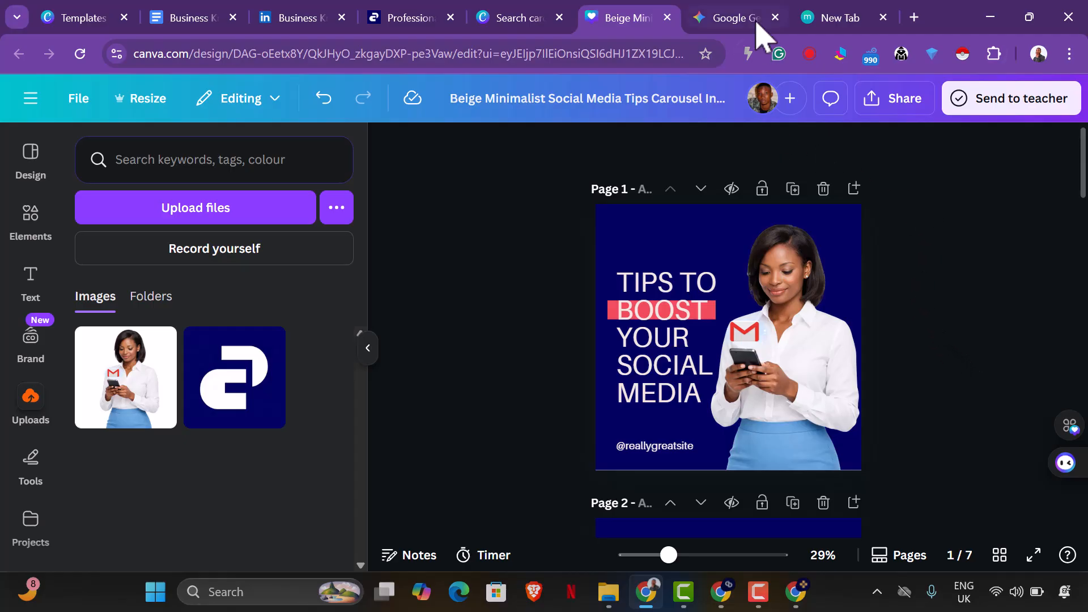
pyautogui.click(735, 18)
pyautogui.scroll(5, 622, 294)
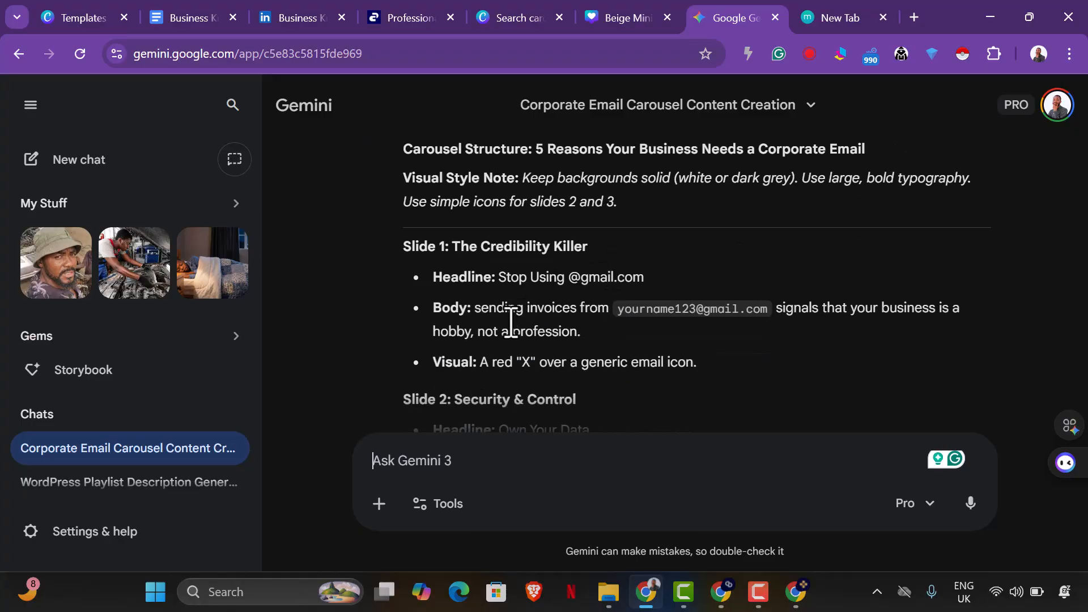
pyautogui.moveTo(521, 286); pyautogui.dragTo(646, 284)
pyautogui.rightClick(627, 292)
pyautogui.click(680, 260)
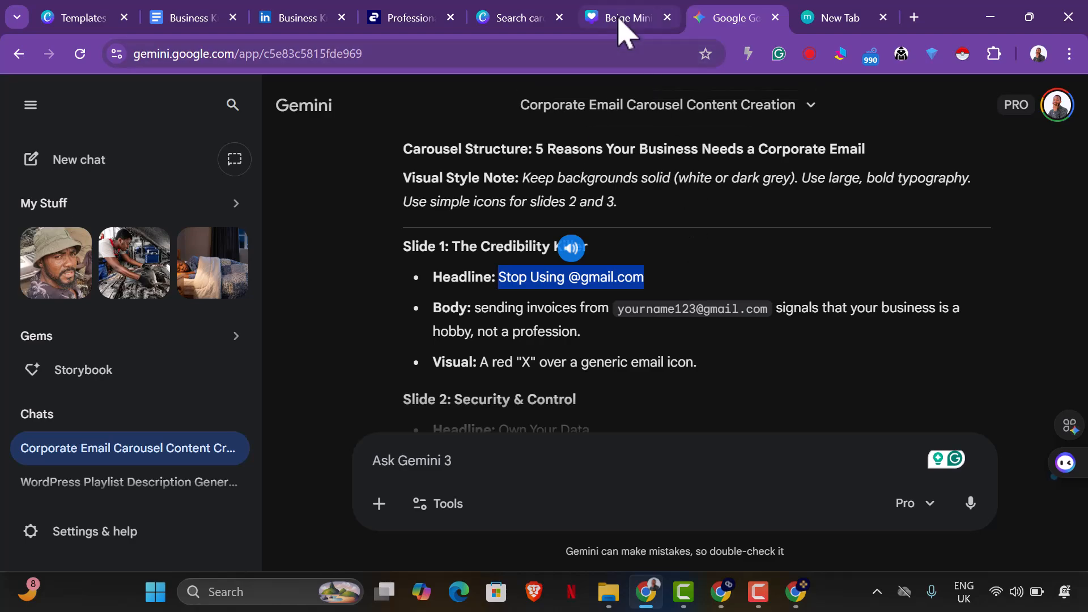
# Replace the first two headline lines on Canva page 1, "TIPS TO" and "BOOST", with "STOP" and "USING".
pyautogui.click(623, 18)
pyautogui.doubleClick(683, 294)
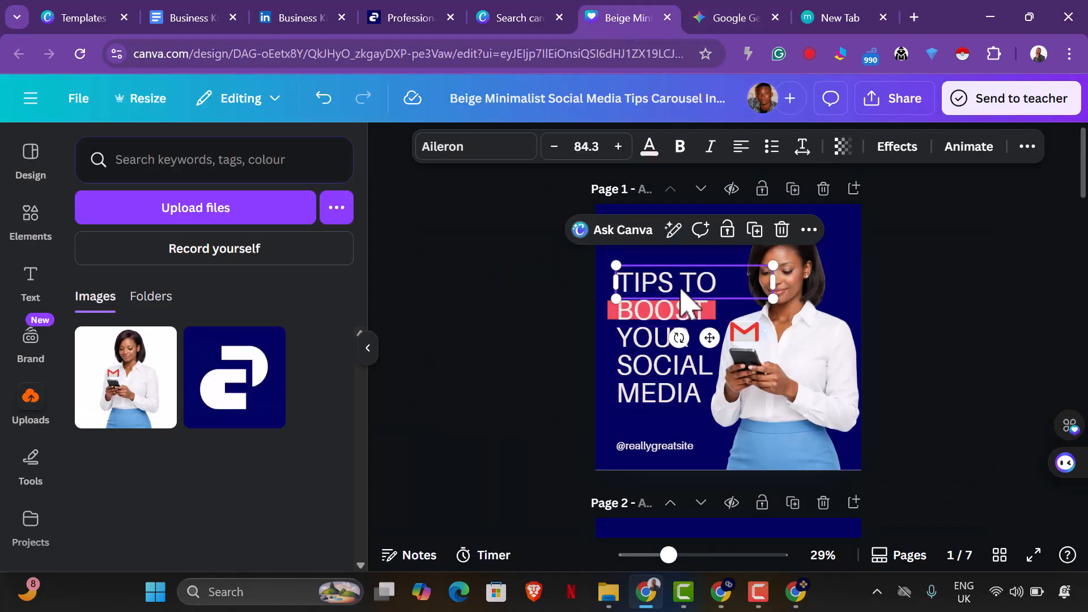
pyautogui.hotkey('ctrl', 'v')
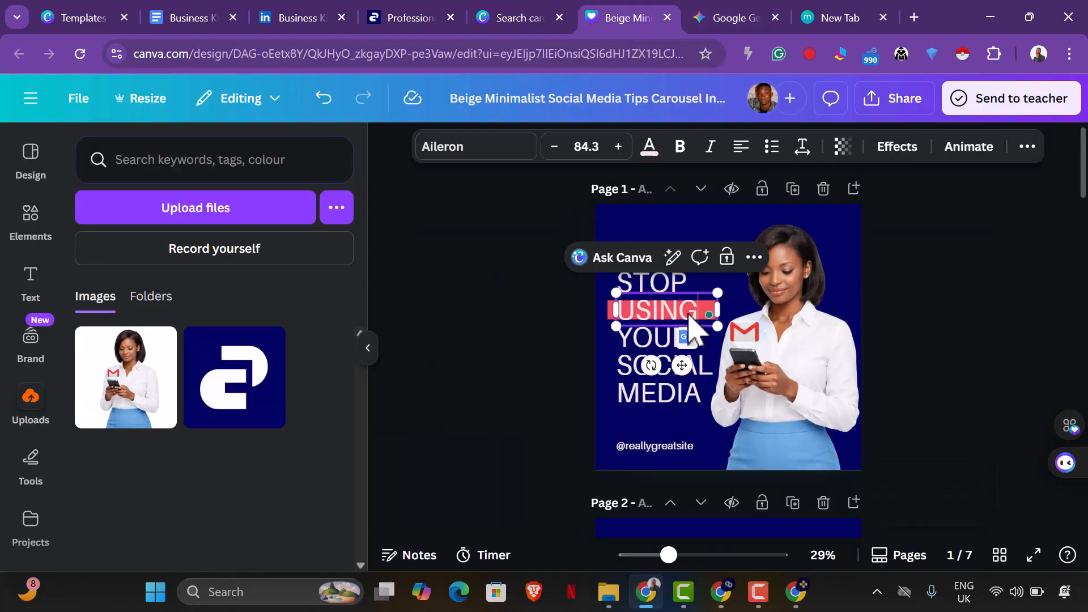
# Check the Wednesday carousel topic and slide list in the Business Knob Content Strategy document.
pyautogui.click(203, 24)
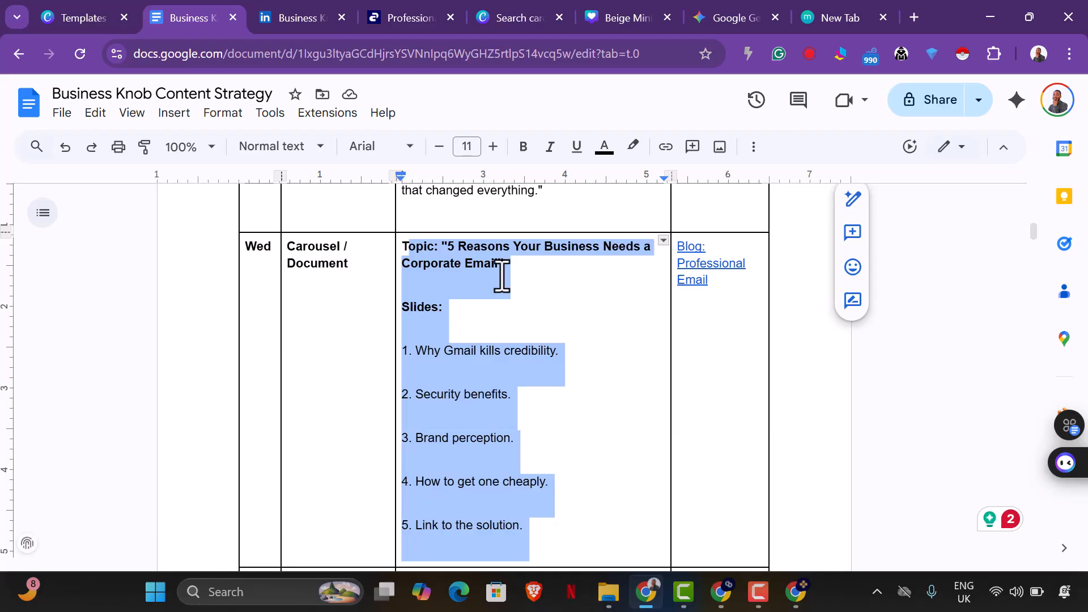
pyautogui.click(501, 270)
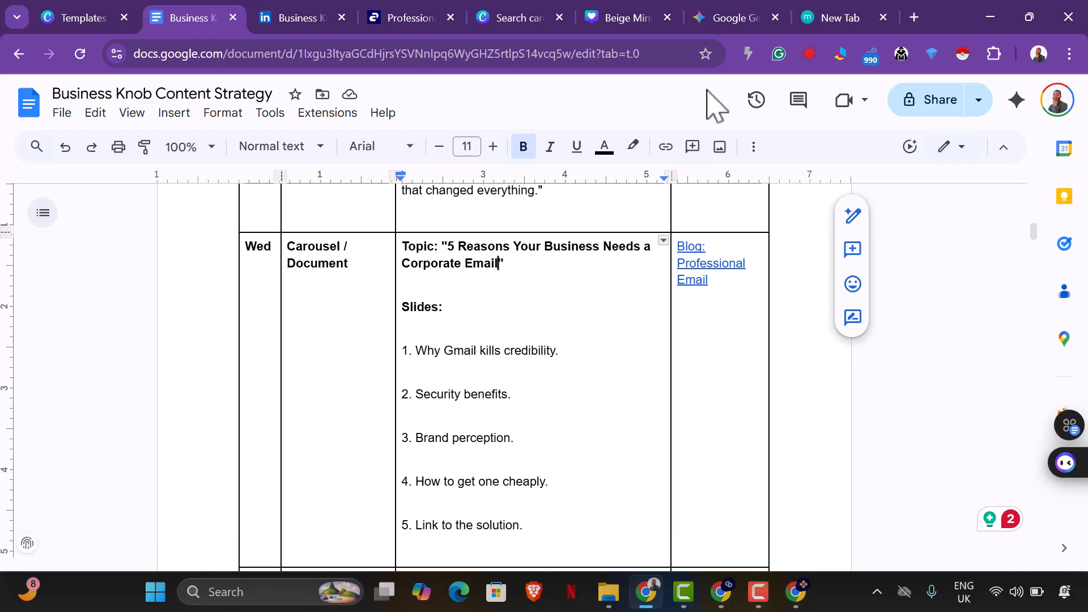
pyautogui.moveTo(727, 34)
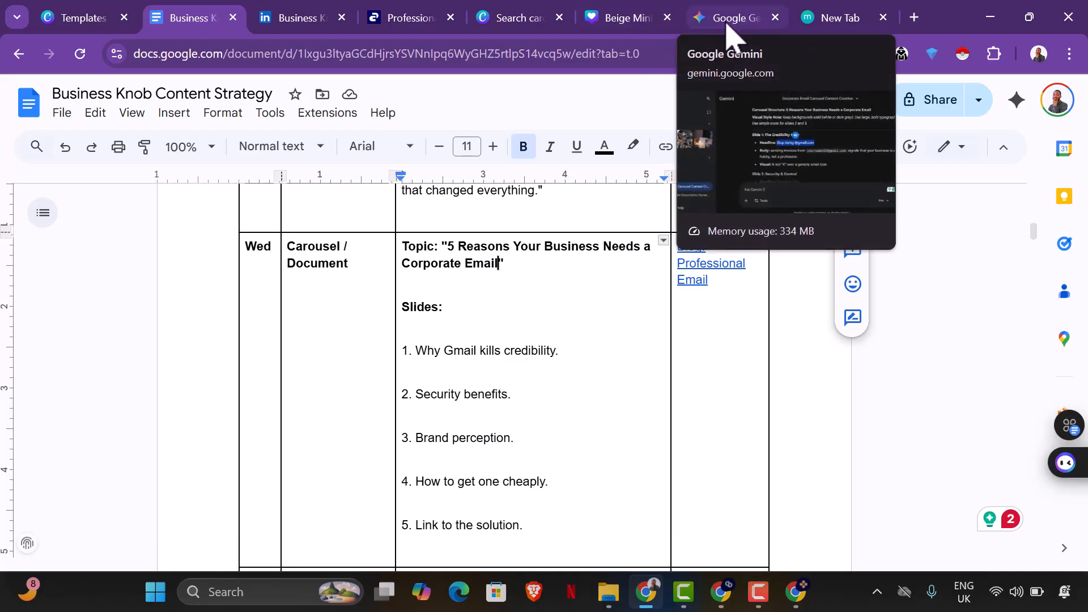
pyautogui.click(374, 18)
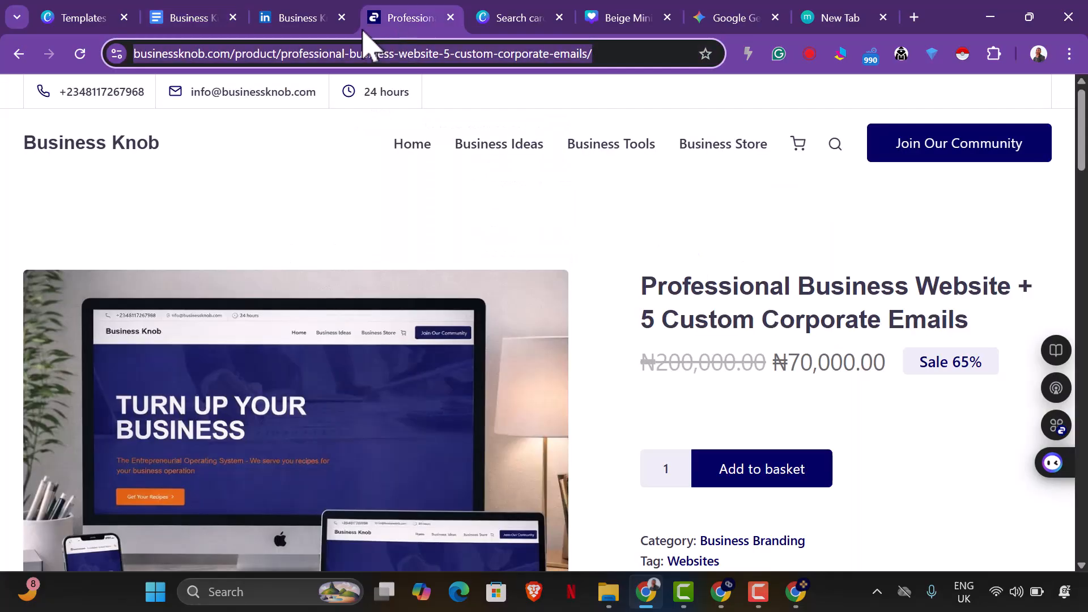
pyautogui.click(545, 19)
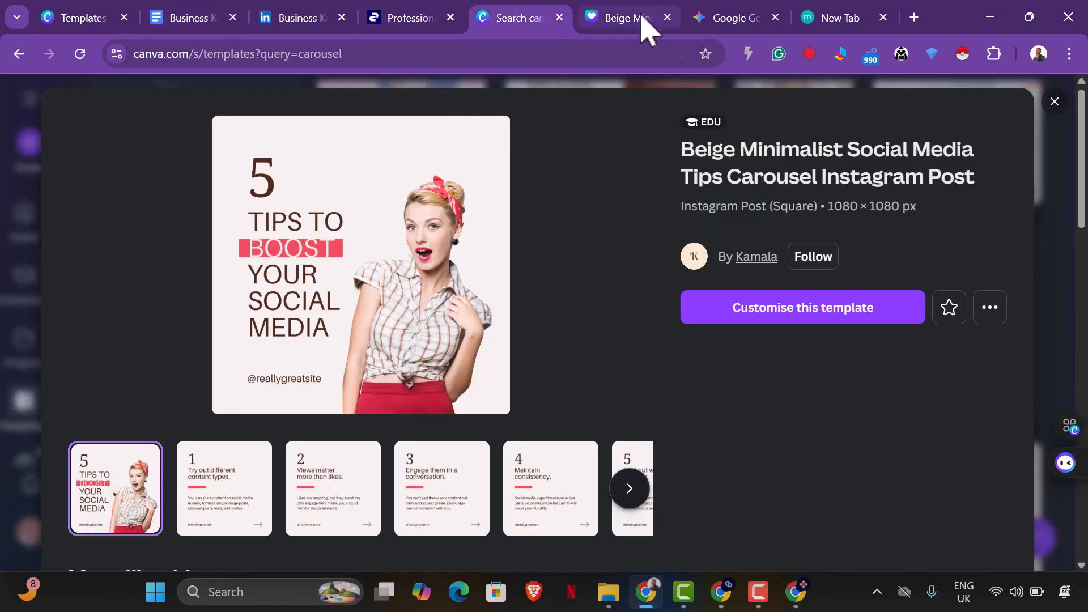
# Back in the Canva design, replace "YOUR SOCIAL MEDIA" on page 1 with "GMAIL", "FOR", "YOUR" and "BUSINESS" on separate lines.
pyautogui.click(630, 21)
pyautogui.click(636, 348)
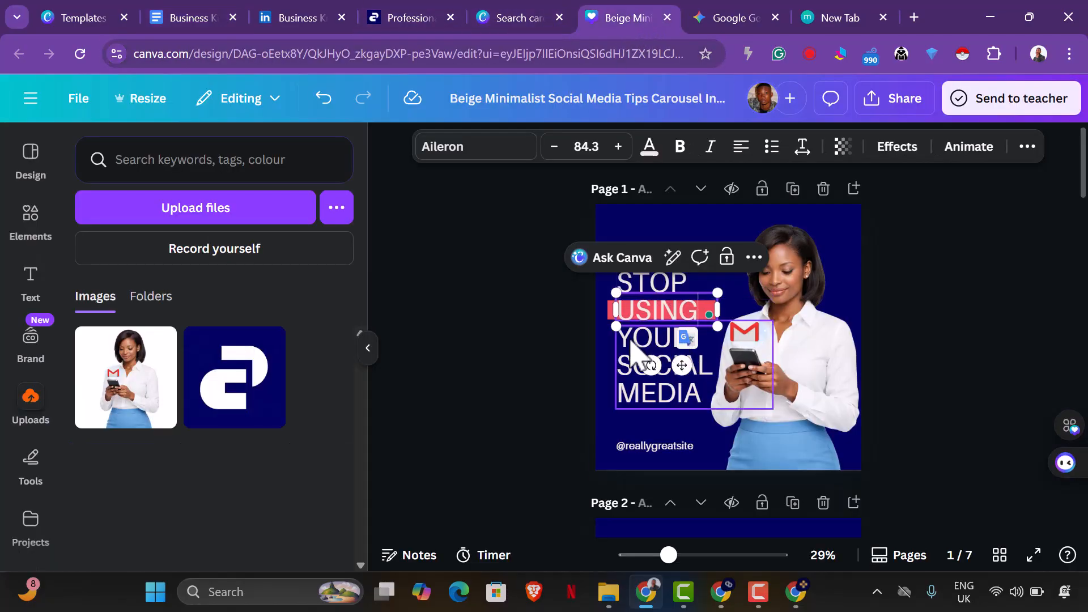
pyautogui.doubleClick(632, 341)
pyautogui.write('GMAIL')
pyautogui.press('Return')
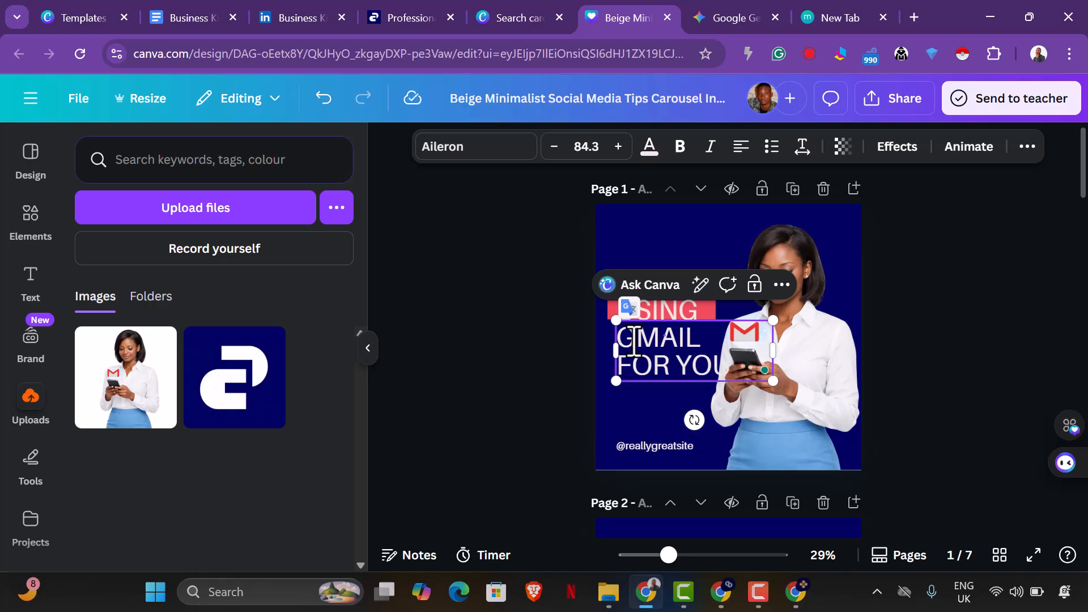
pyautogui.write('FOR')
pyautogui.press('Return')
pyautogui.write('YOUR')
pyautogui.press('Return')
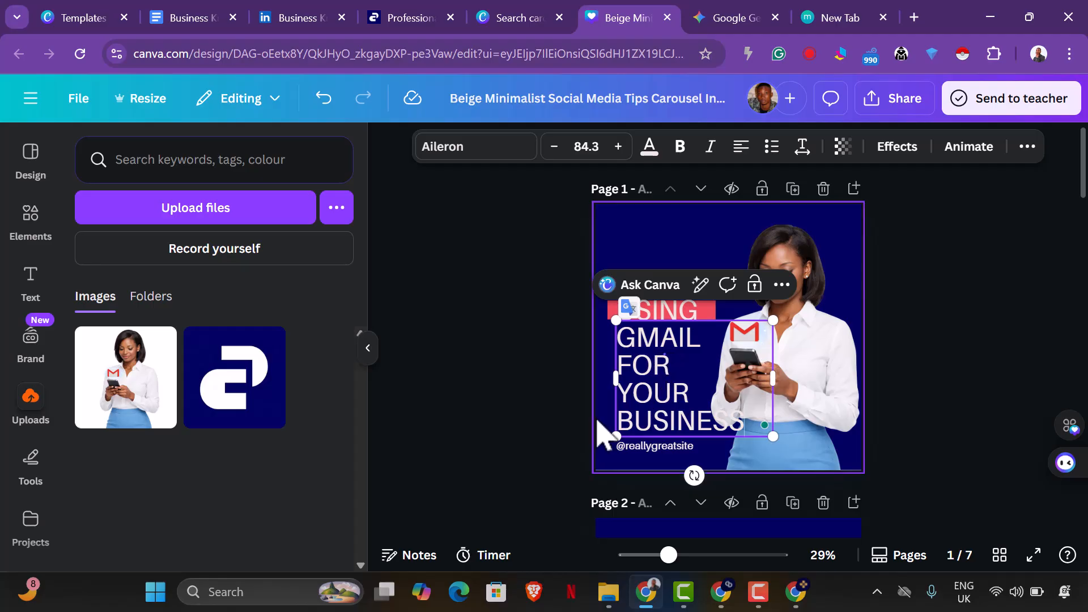
pyautogui.click(577, 428)
# Select all headline text and its red highlight on page 1 and shrink them together to font size 83.
pyautogui.click(658, 408)
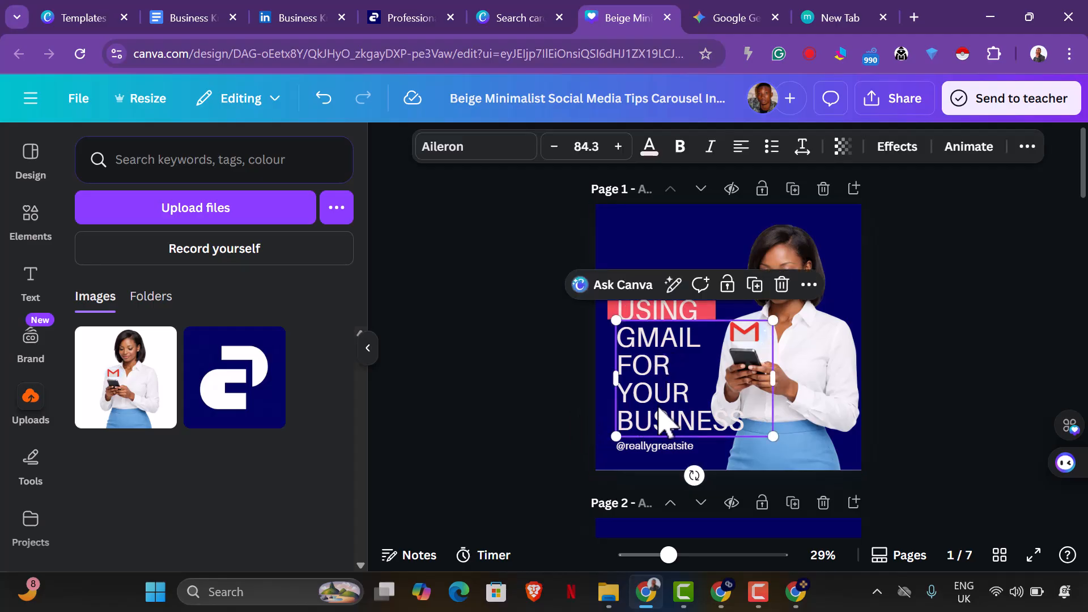
pyautogui.click(419, 339)
pyautogui.moveTo(533, 271); pyautogui.dragTo(870, 470)
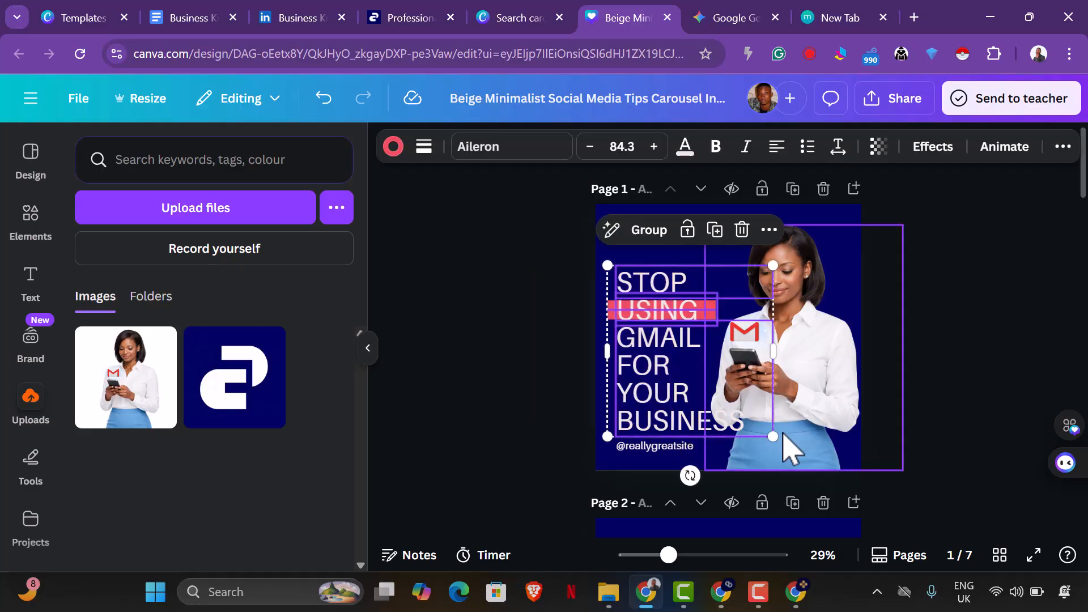
pyautogui.moveTo(773, 437)
pyautogui.mouseDown()
pyautogui.moveTo(747, 414)
pyautogui.moveTo(769, 438)
pyautogui.mouseUp()
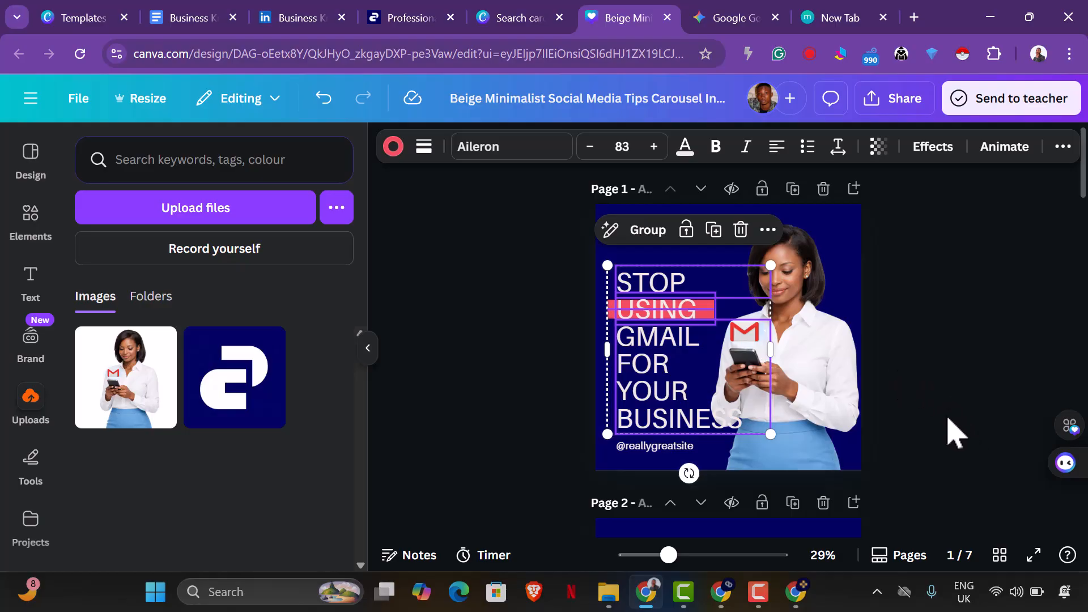
# Shrink the woman's image on page 1 and place it at the page's lower right, clear of the headline.
pyautogui.click(838, 396)
pyautogui.moveTo(903, 224); pyautogui.dragTo(870, 266)
pyautogui.moveTo(807, 340); pyautogui.dragTo(838, 347)
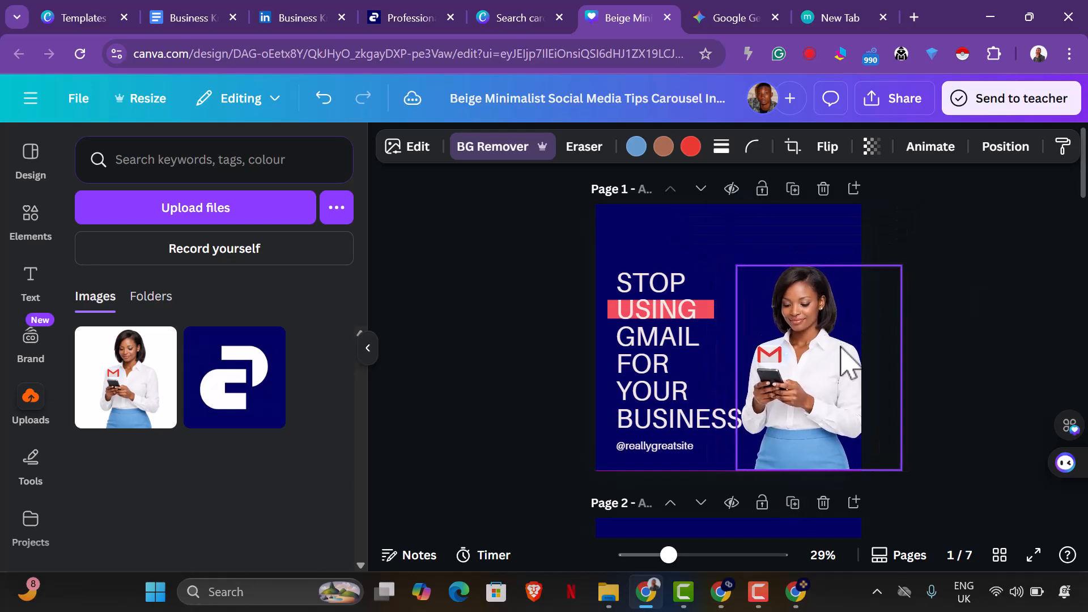
pyautogui.moveTo(890, 462); pyautogui.dragTo(879, 454)
pyautogui.moveTo(811, 407); pyautogui.dragTo(817, 423)
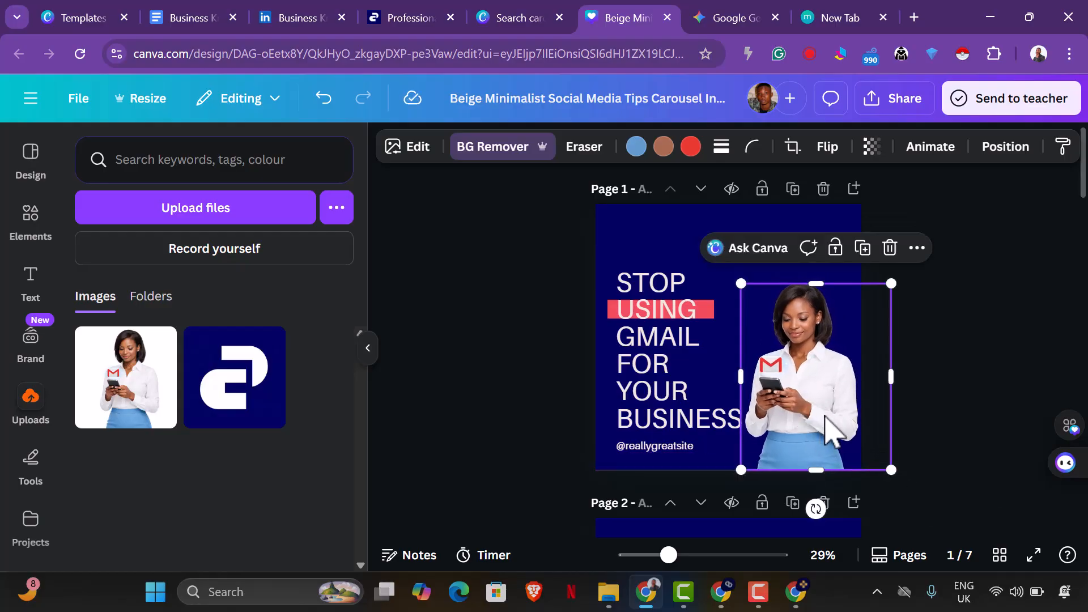
pyautogui.click(949, 372)
pyautogui.scroll(-2, 949, 372)
pyautogui.scroll(2, 947, 374)
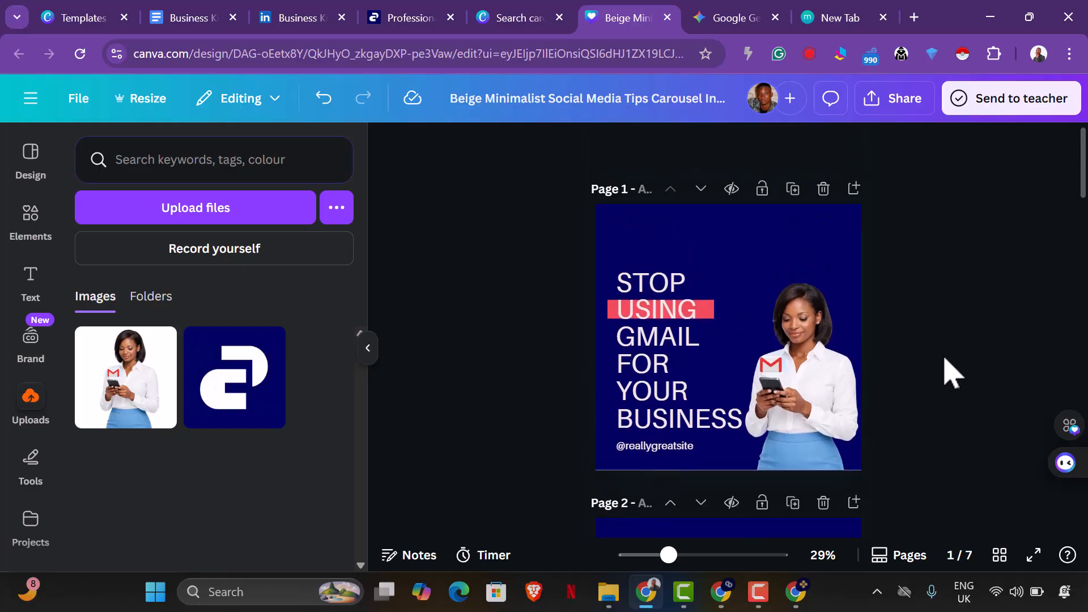
# Move the headline and its red highlight higher on page 1 and enlarge them together to font size 84.7.
pyautogui.moveTo(560, 265); pyautogui.dragTo(678, 339)
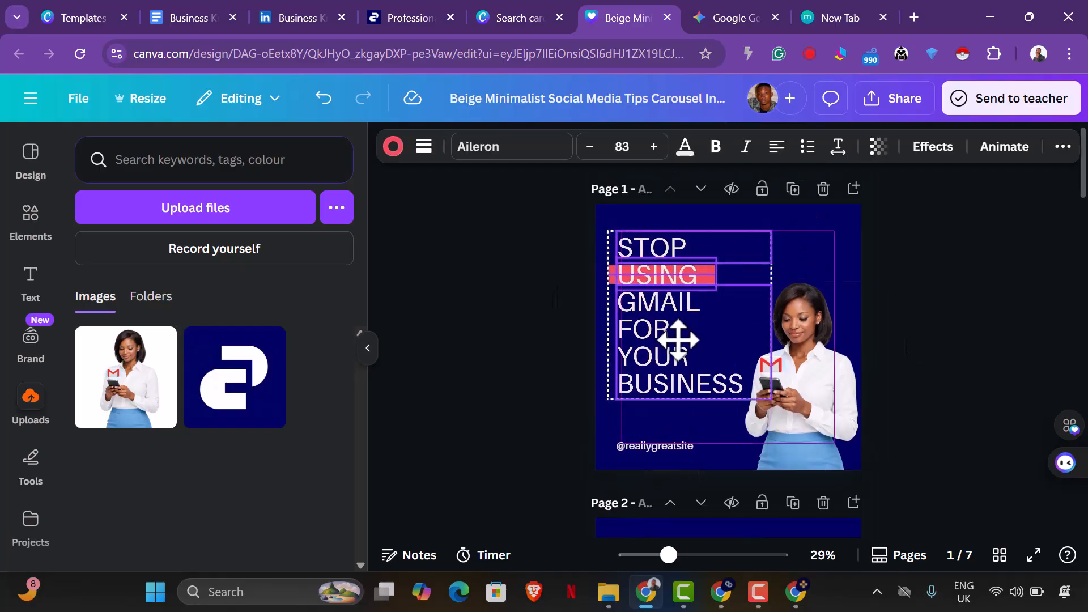
pyautogui.moveTo(772, 399); pyautogui.dragTo(775, 404)
pyautogui.moveTo(644, 389); pyautogui.dragTo(638, 375)
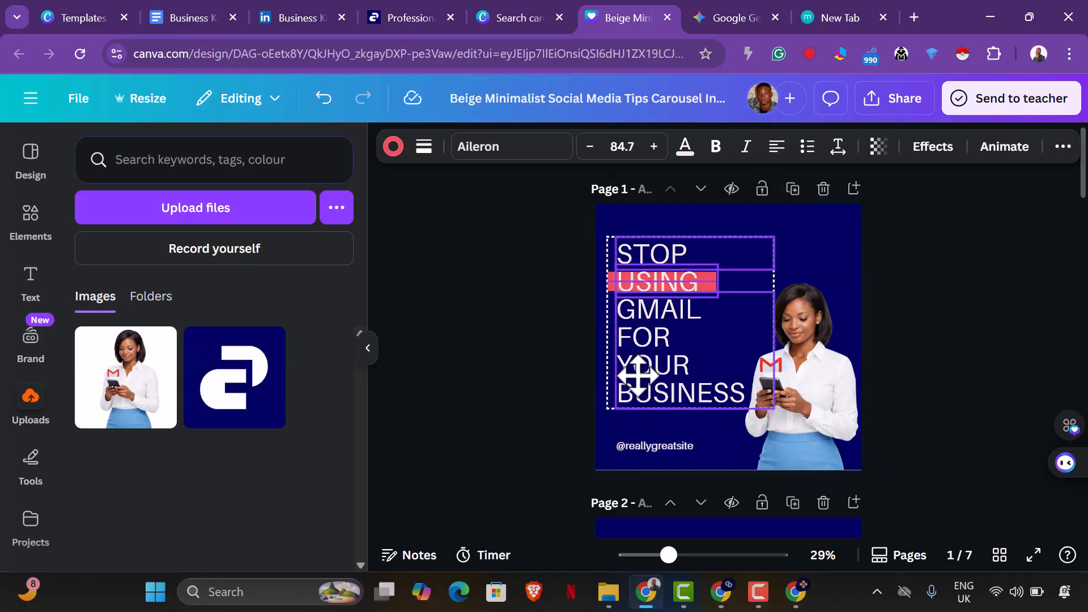
pyautogui.click(565, 402)
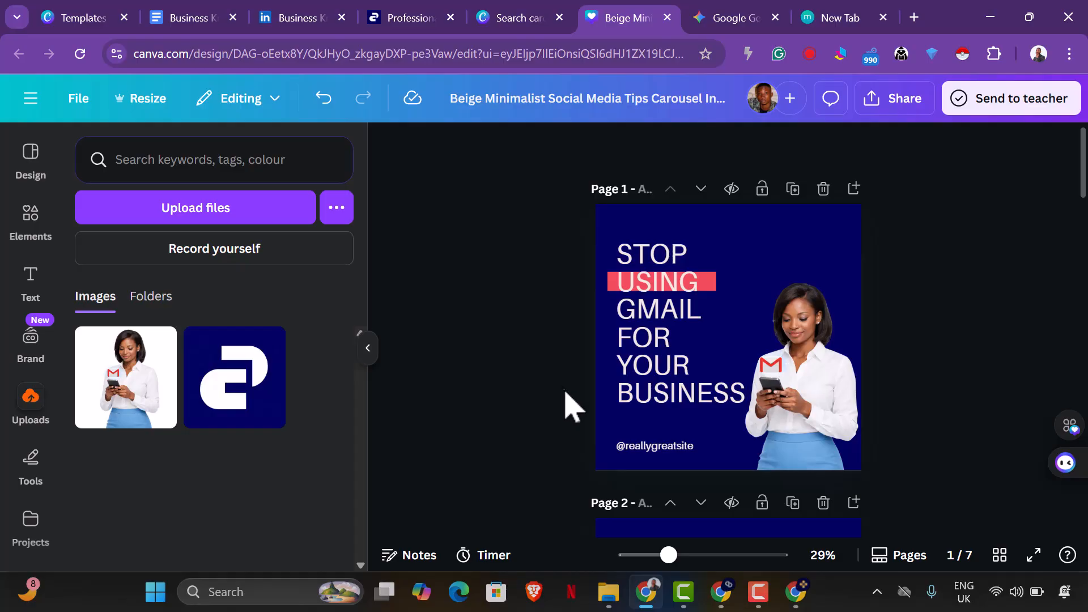
# Enlarge the woman's image on page 1 up and to the left, to nearly the headline's top.
pyautogui.click(834, 363)
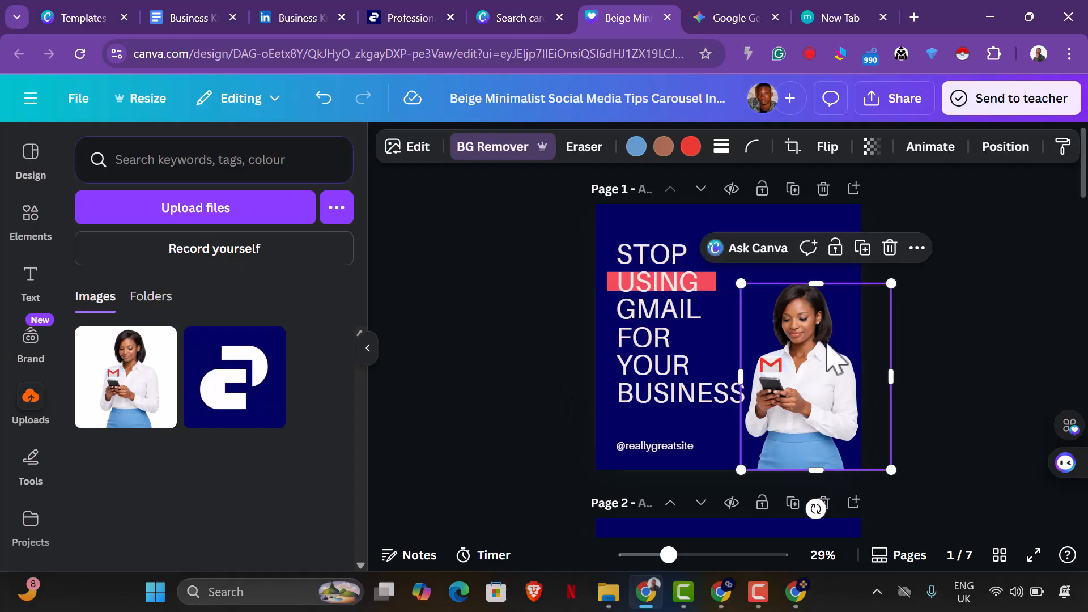
pyautogui.moveTo(741, 284); pyautogui.dragTo(720, 224)
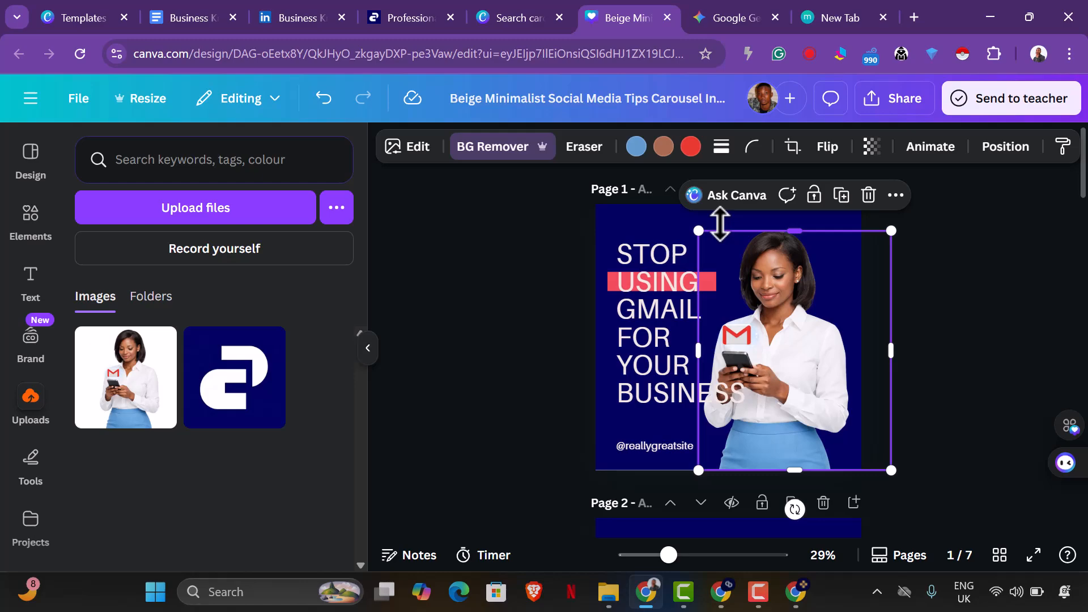
pyautogui.click(967, 377)
# Select the "GMAIL FOR YOUR BUSINESS" text box on page 1.
pyautogui.click(721, 398)
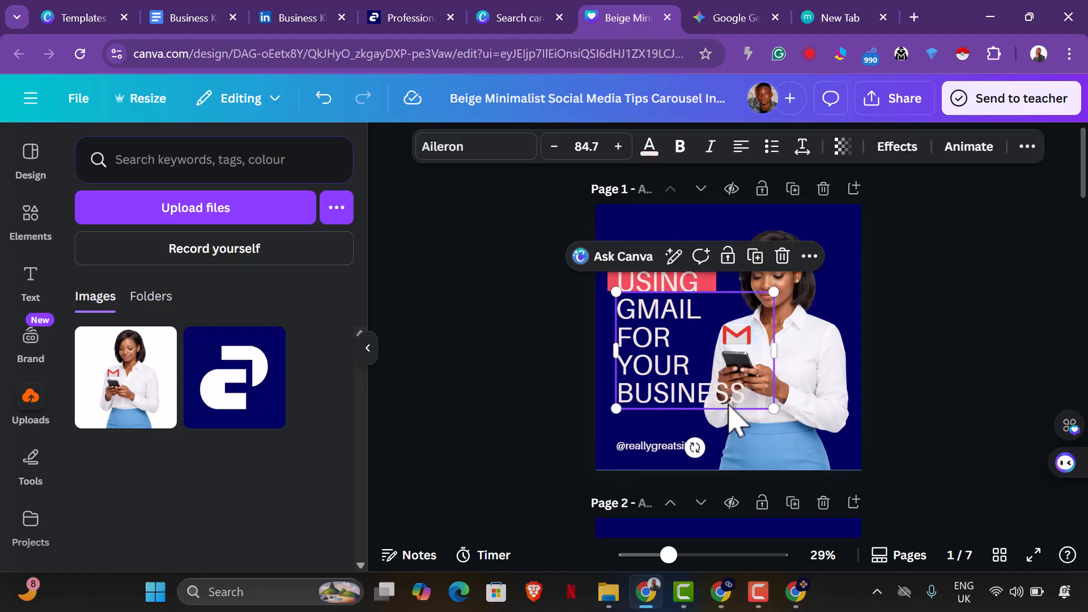
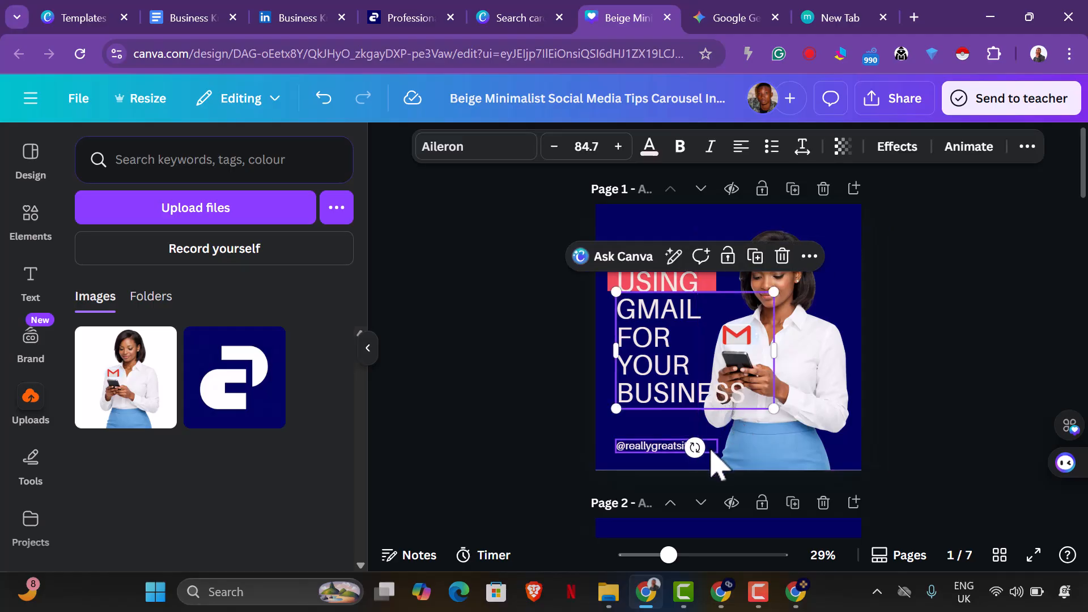
# Try to recolour the last letters of "BUSINESS" on page 1 in the design's navy blue.
pyautogui.click(744, 396)
pyautogui.moveTo(744, 397); pyautogui.dragTo(699, 397)
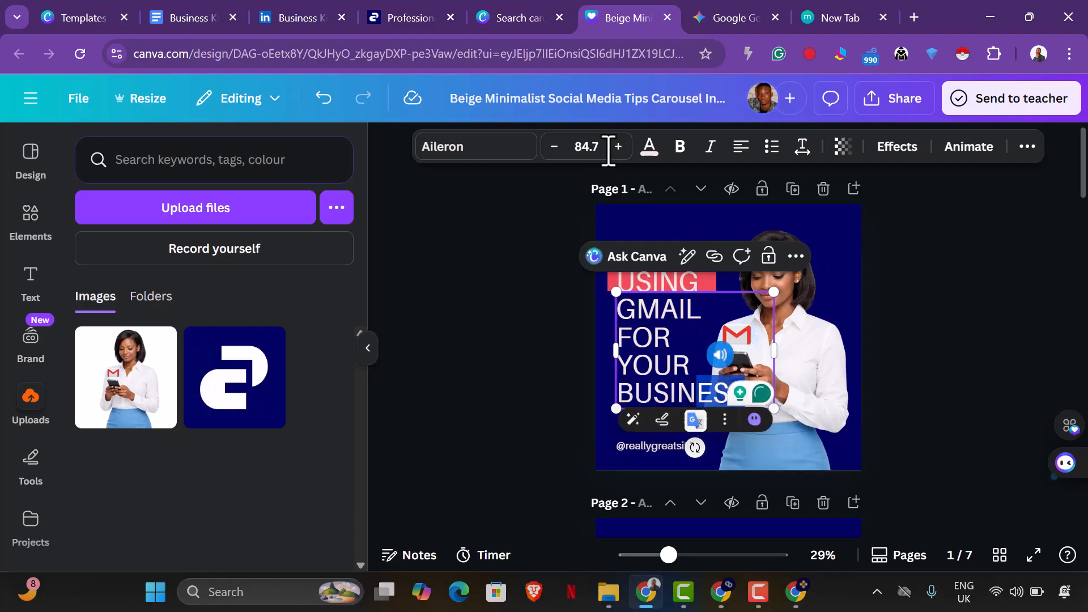
pyautogui.click(650, 149)
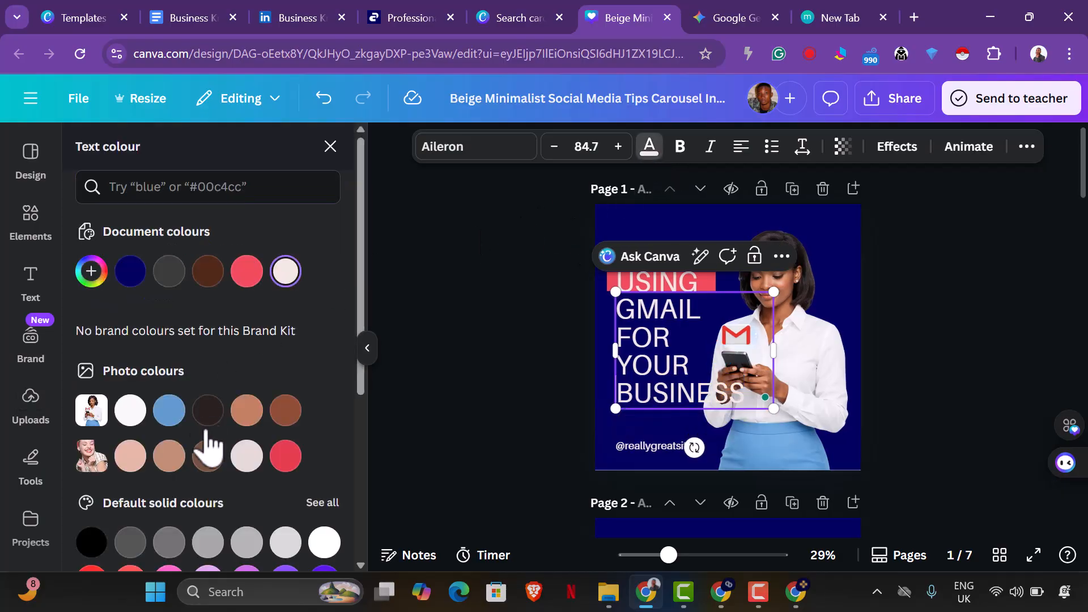
pyautogui.scroll(-3, 224, 476)
pyautogui.scroll(3, 128, 318)
pyautogui.click(129, 277)
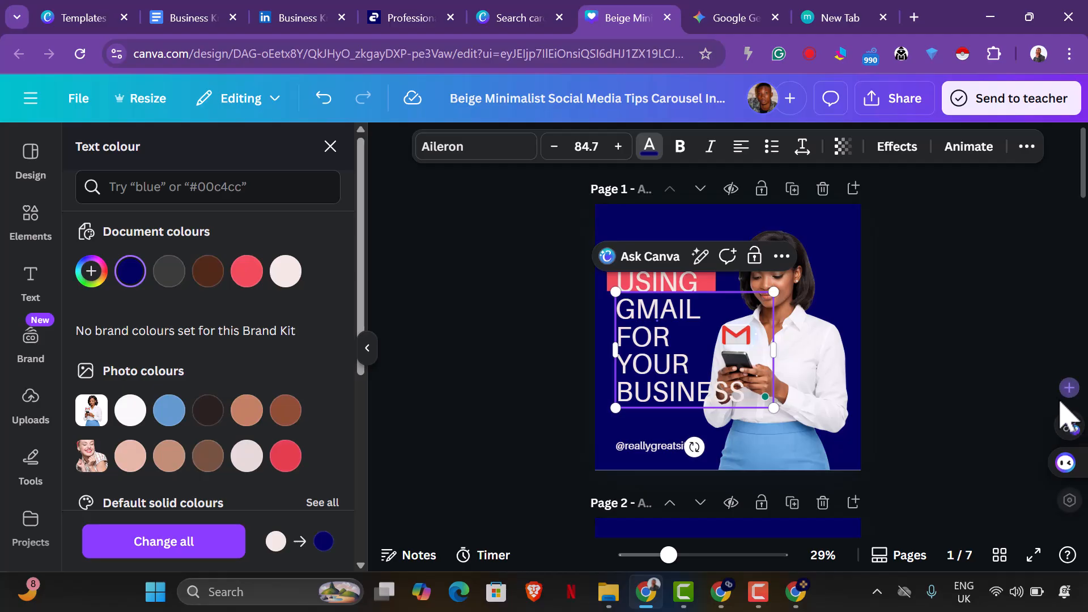
pyautogui.click(1015, 376)
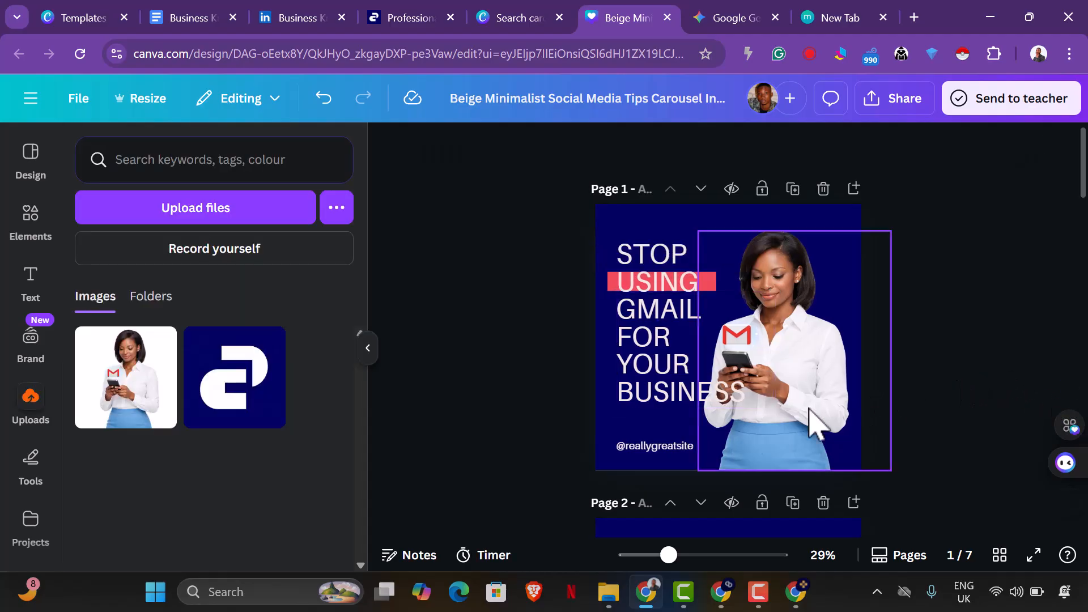
# Move the "GMAIL FOR YOUR BUSINESS" text on page 1 slightly lower, away from the "USING" highlight.
pyautogui.click(649, 409)
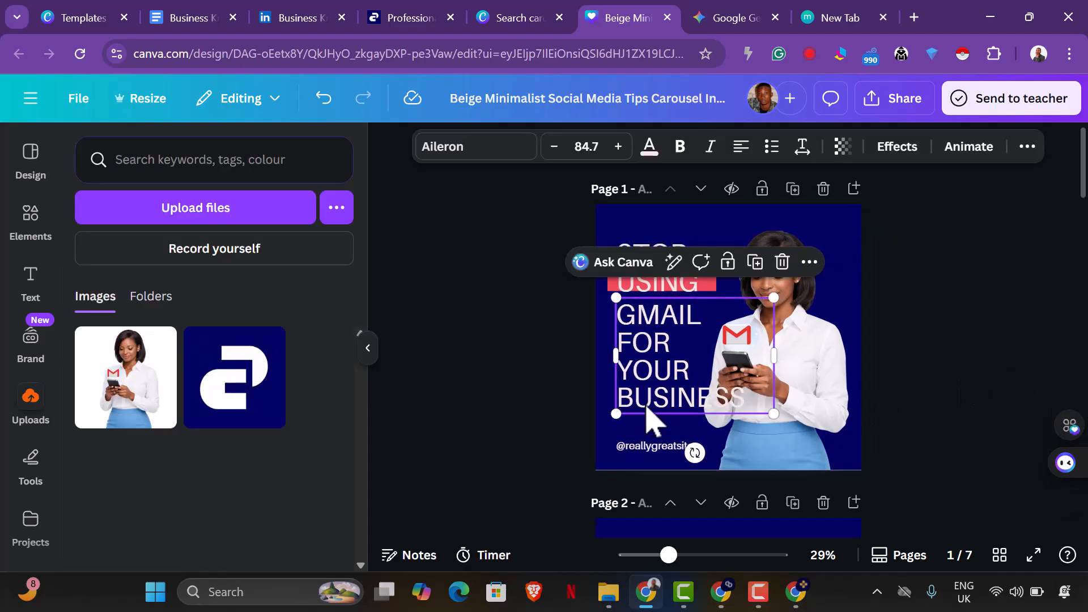
pyautogui.click(540, 357)
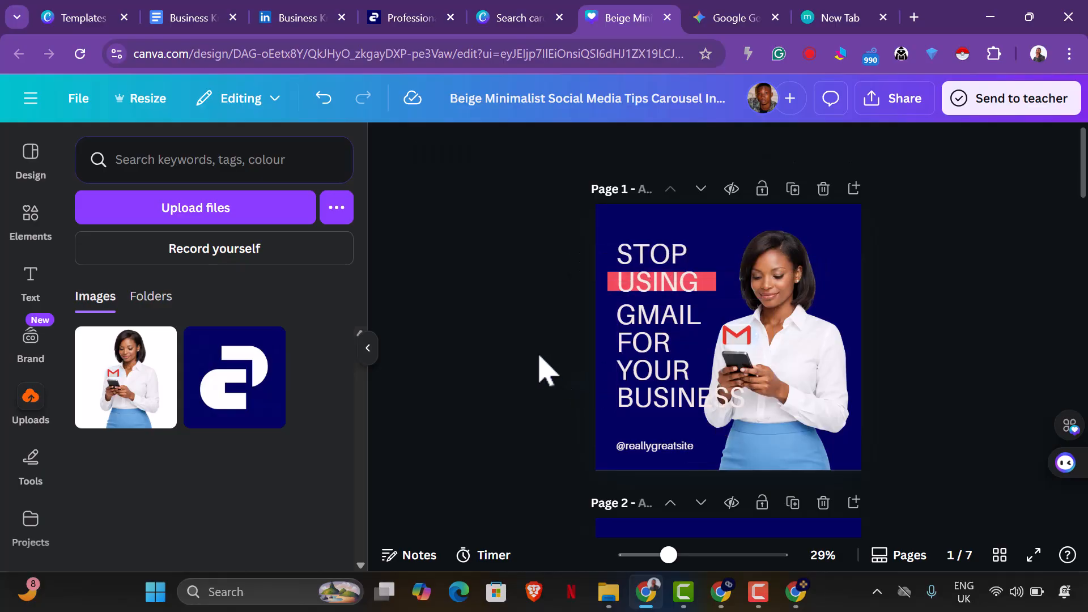
# Recolour the highlight line behind "USING" on page 1 to the default solid orange.
pyautogui.click(609, 285)
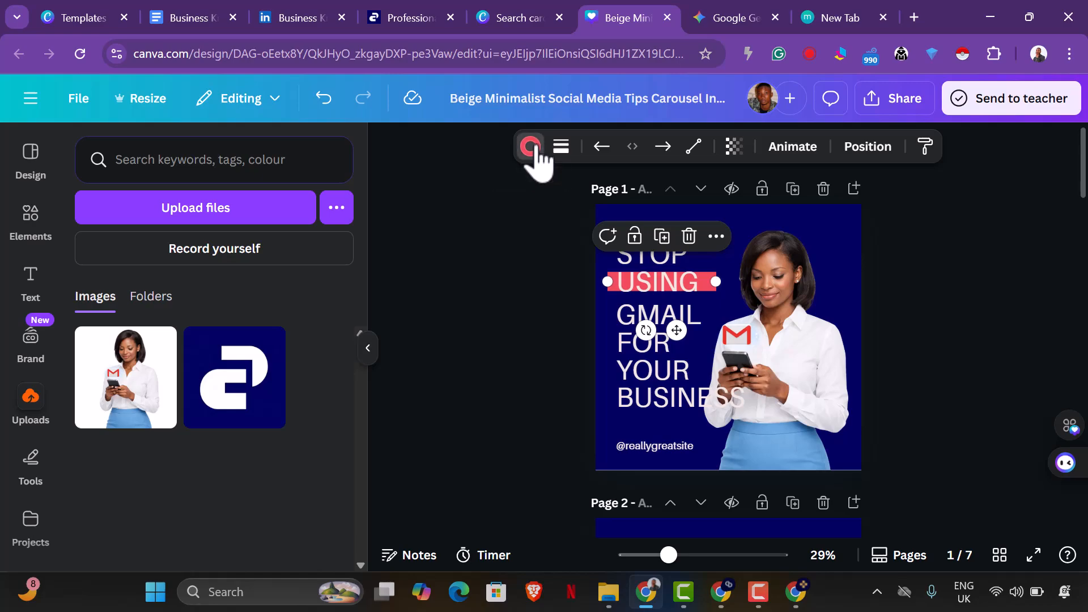
pyautogui.click(531, 147)
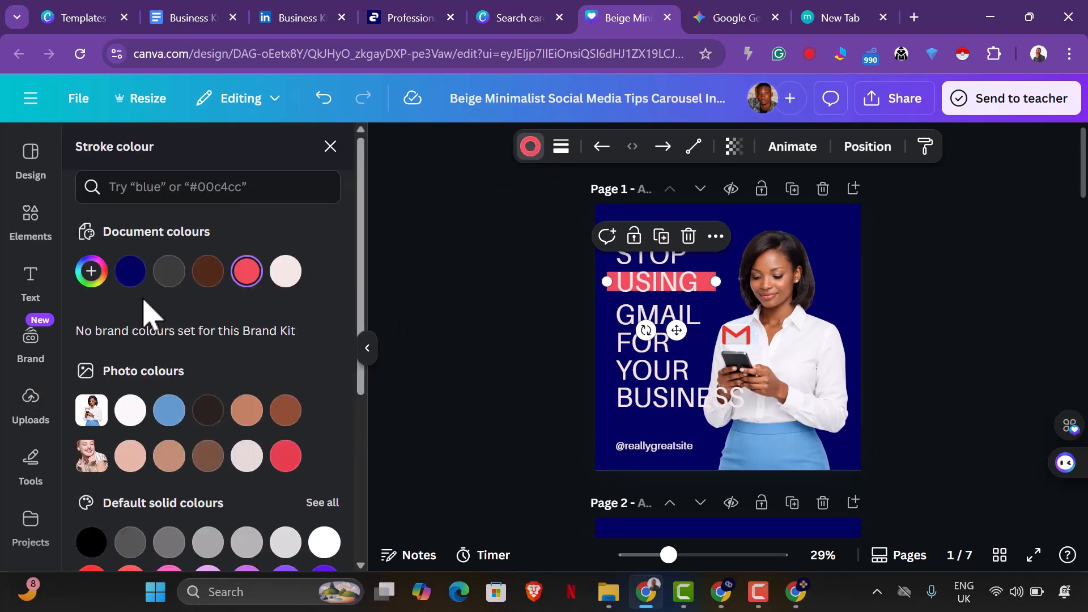
pyautogui.scroll(-3, 249, 368)
pyautogui.scroll(3, 278, 357)
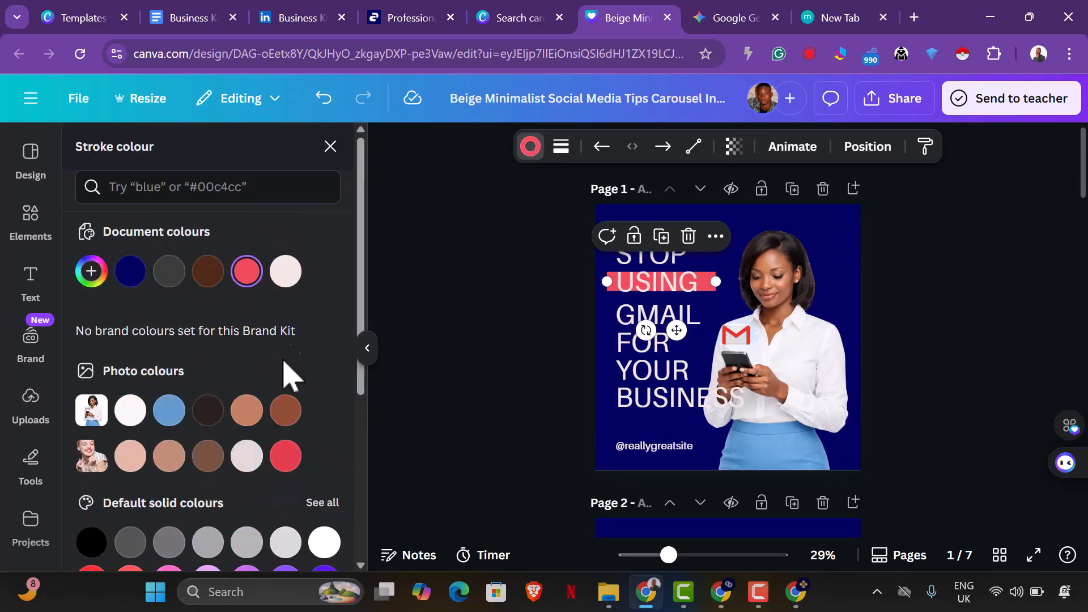
pyautogui.click(286, 272)
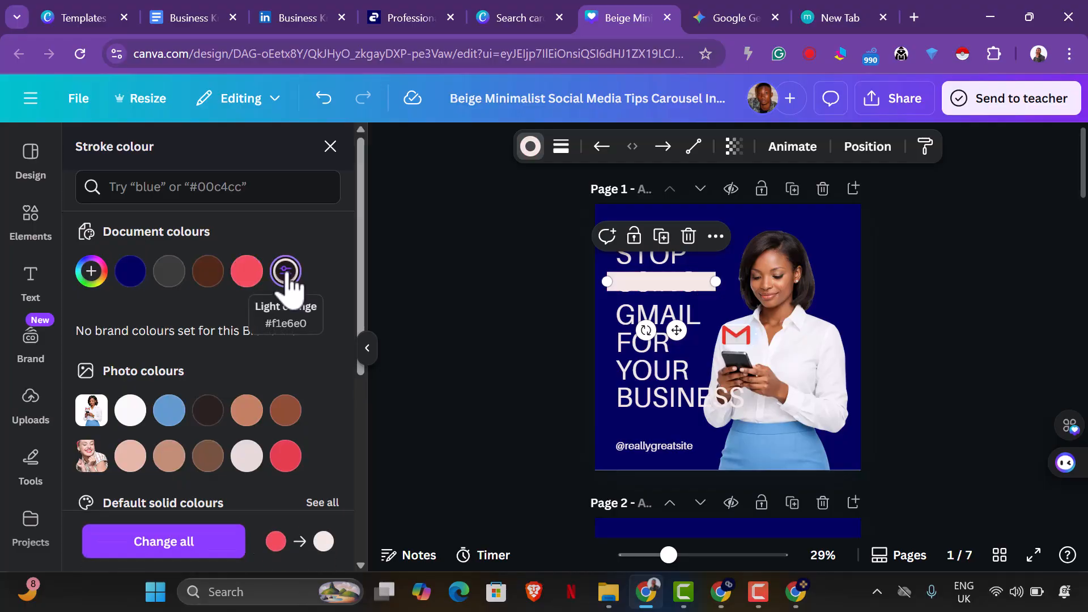
pyautogui.hotkey('ctrl', 'z')
pyautogui.scroll(-5, 272, 368)
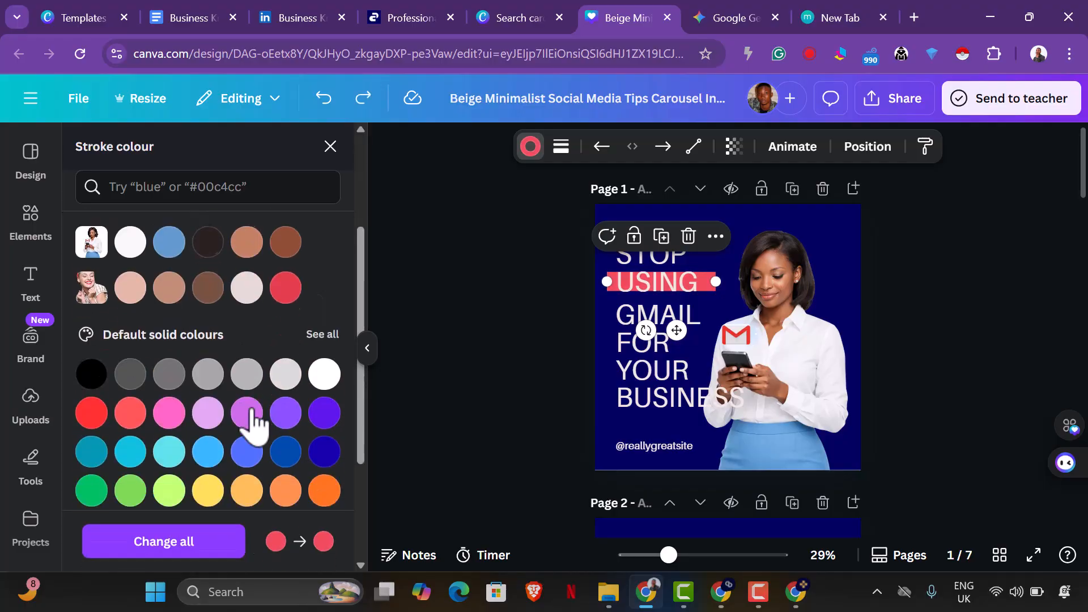
pyautogui.click(324, 328)
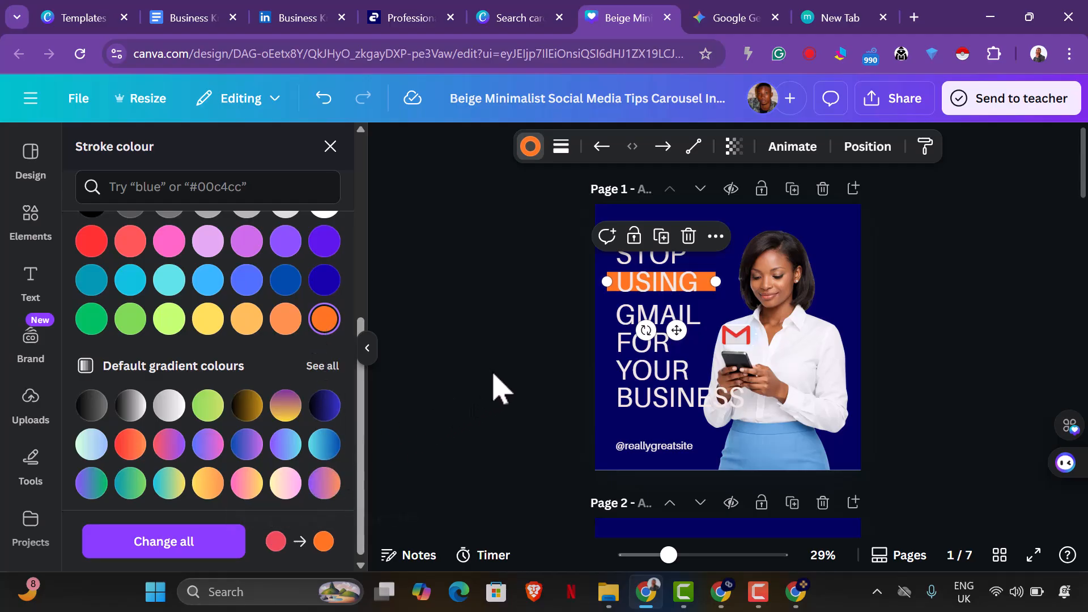
pyautogui.press('Escape')
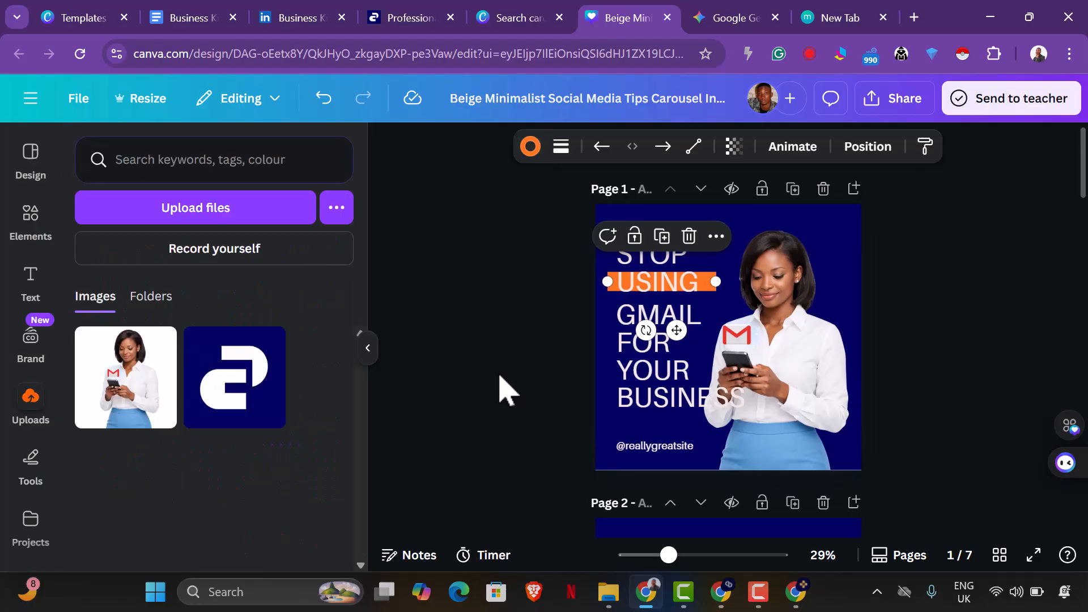
pyautogui.press('Escape')
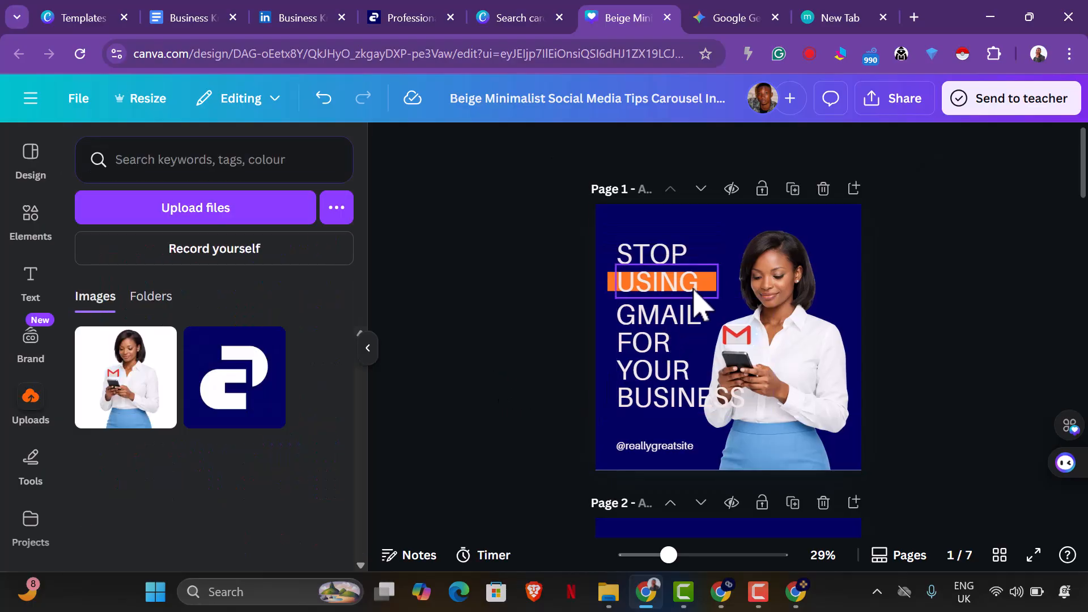
# Cut the "GMAIL FOR YOUR BUSINESS" text down to "GMAIL" and move the headline with its highlight lower on page 1.
pyautogui.click(700, 354)
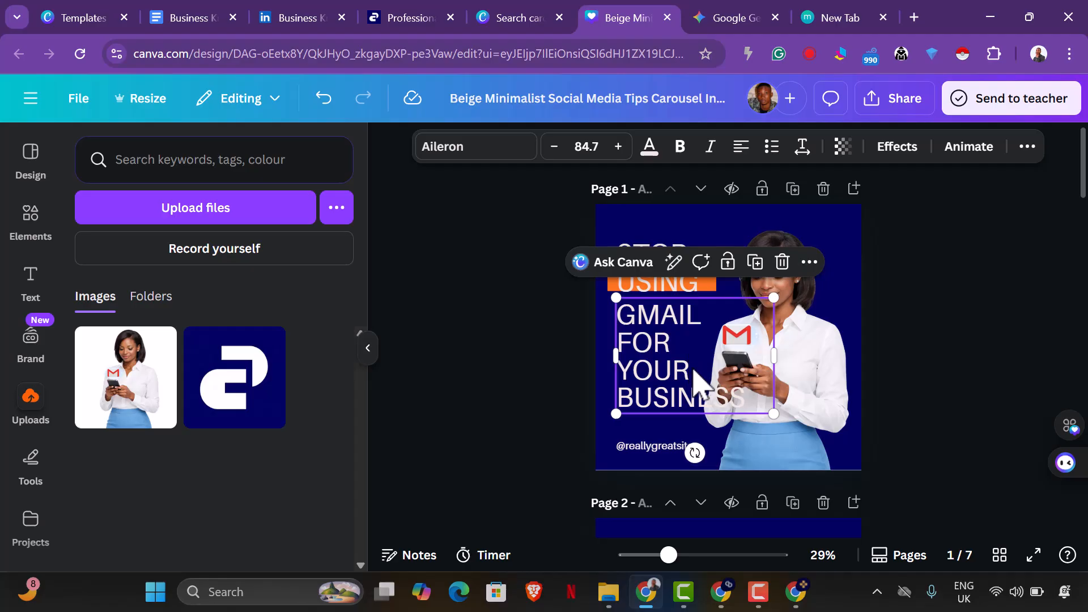
pyautogui.moveTo(727, 399); pyautogui.dragTo(636, 357)
pyautogui.click(692, 388)
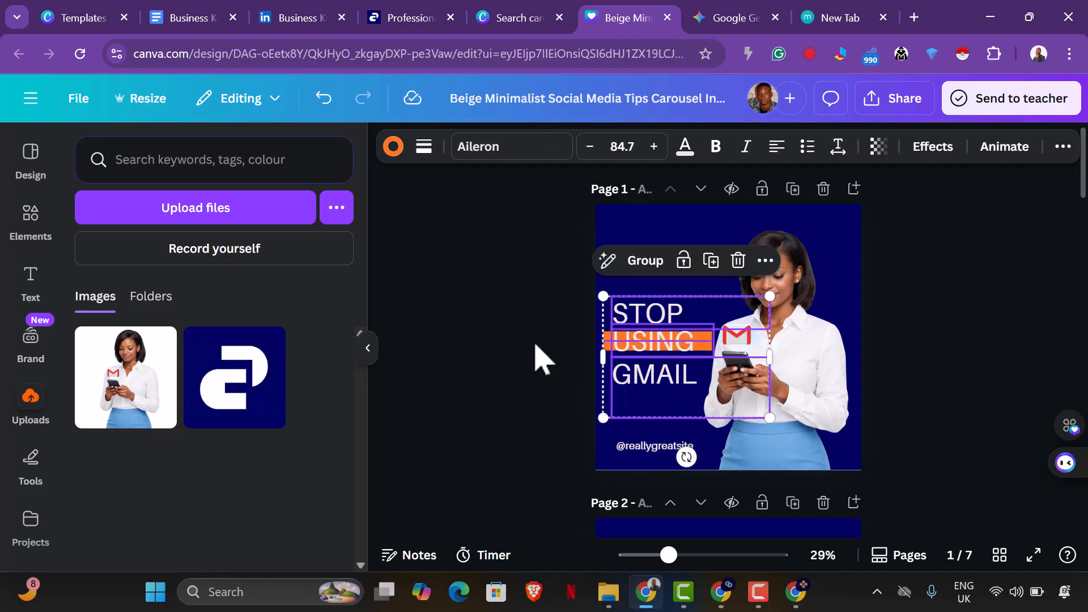
pyautogui.click(527, 347)
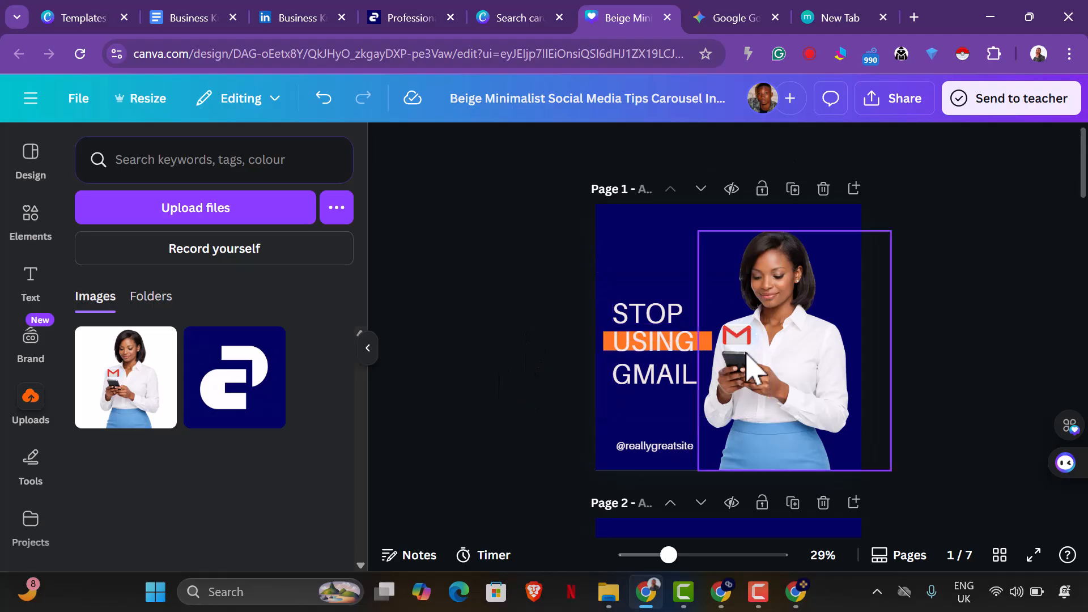
# Shift the woman's image slightly to the right and raise and enlarge the headline with its highlight to font size 106.
pyautogui.click(790, 349)
pyautogui.moveTo(785, 350); pyautogui.dragTo(787, 350)
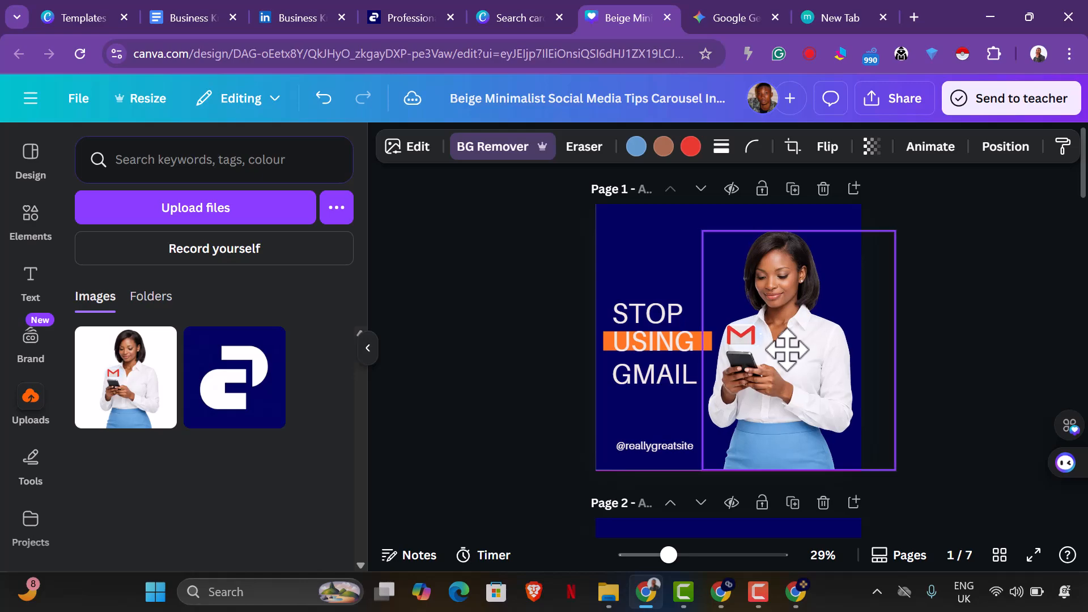
pyautogui.moveTo(567, 282); pyautogui.dragTo(651, 335)
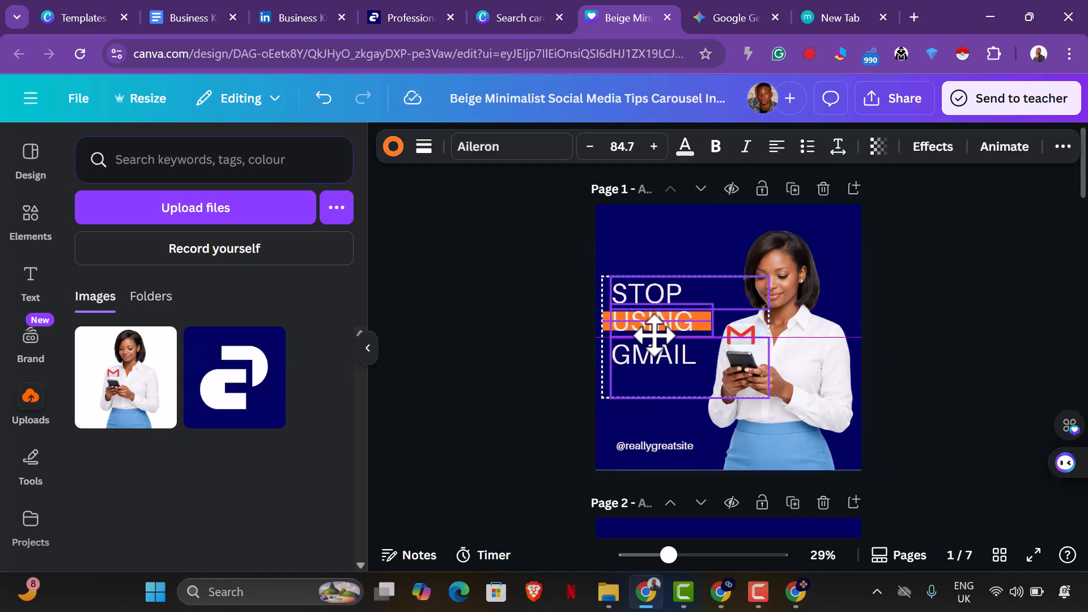
pyautogui.moveTo(771, 404); pyautogui.dragTo(795, 418)
# Move "GMAIL" and "STOP" on page 1 to the left so both line up with the highlight's left edge.
pyautogui.click(658, 399)
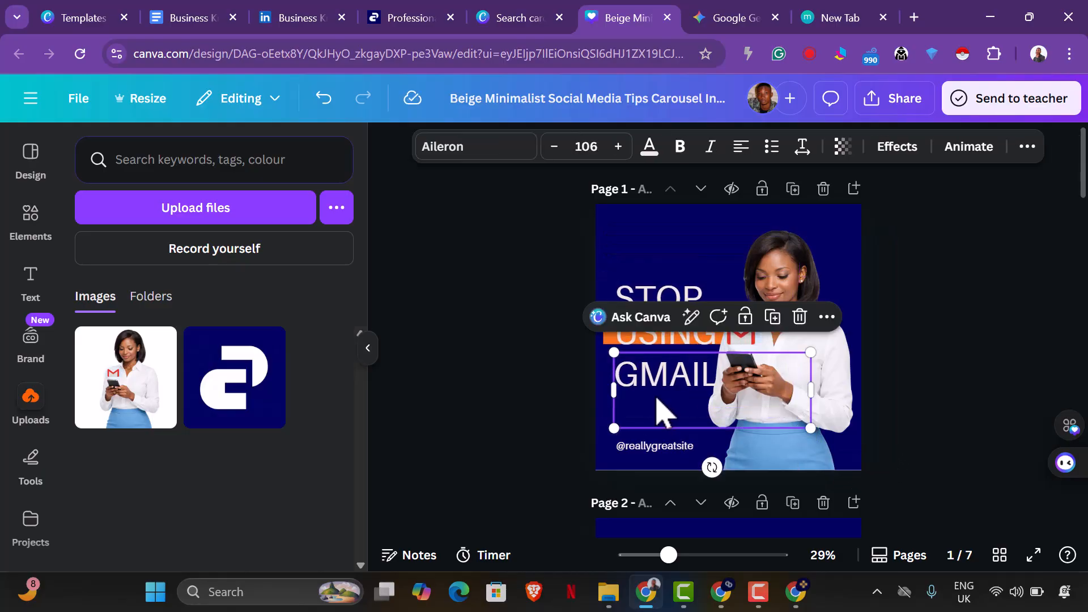
pyautogui.press('Up')
pyautogui.press('Left')
pyautogui.press('Left')
pyautogui.press('Left')
pyautogui.press('Left')
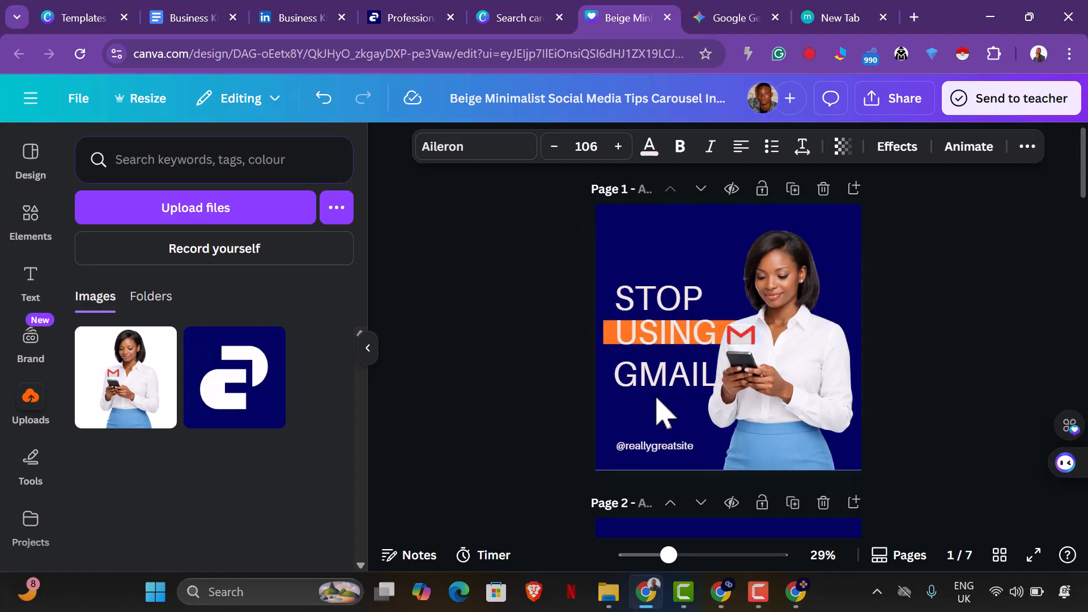
pyautogui.press('Left')
pyautogui.press('Left')
pyautogui.press('Left')
pyautogui.click(638, 297)
pyautogui.press('Left')
pyautogui.click(652, 323)
pyautogui.click(658, 301)
pyautogui.moveTo(656, 298); pyautogui.dragTo(645, 297)
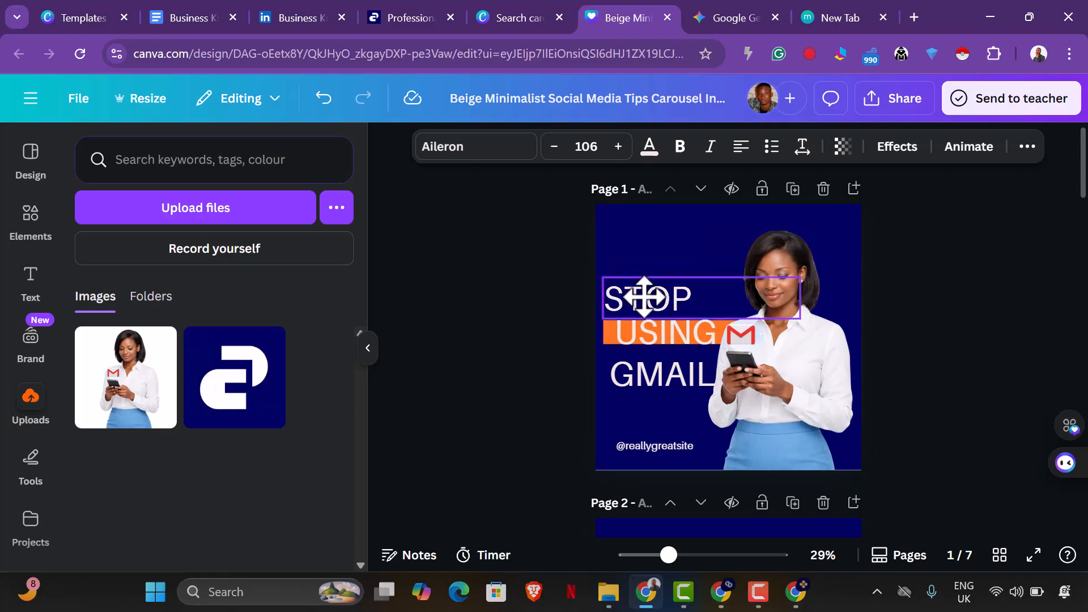
pyautogui.moveTo(658, 396); pyautogui.dragTo(646, 376)
pyautogui.click(538, 386)
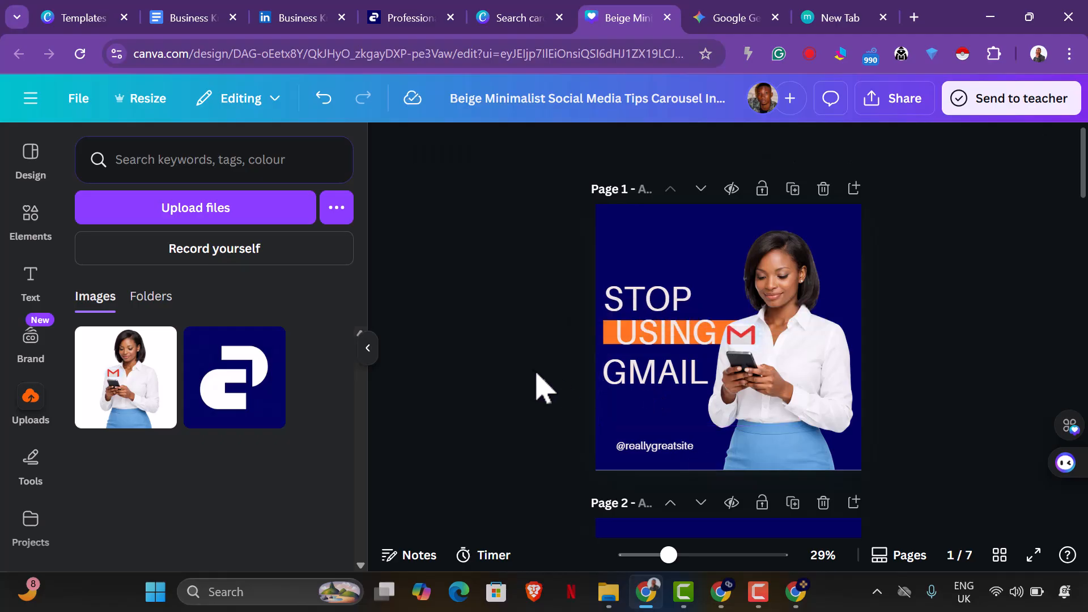
# Shrink "USING" on page 1 to font size 95.1 and move it to the left end of the orange highlight.
pyautogui.click(774, 392)
pyautogui.click(544, 390)
pyautogui.moveTo(565, 279); pyautogui.dragTo(660, 375)
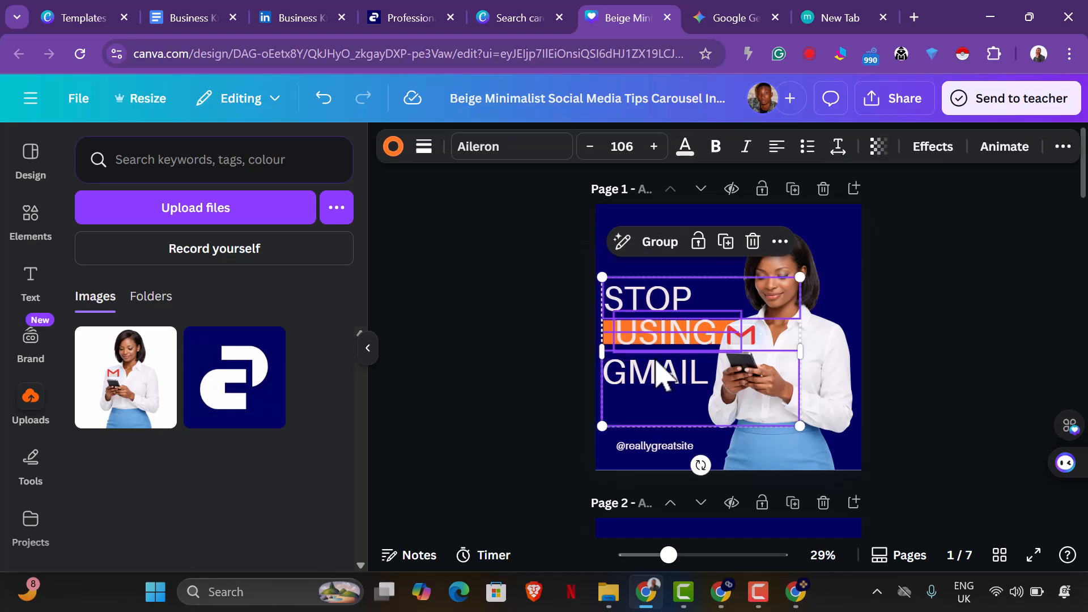
pyautogui.click(469, 384)
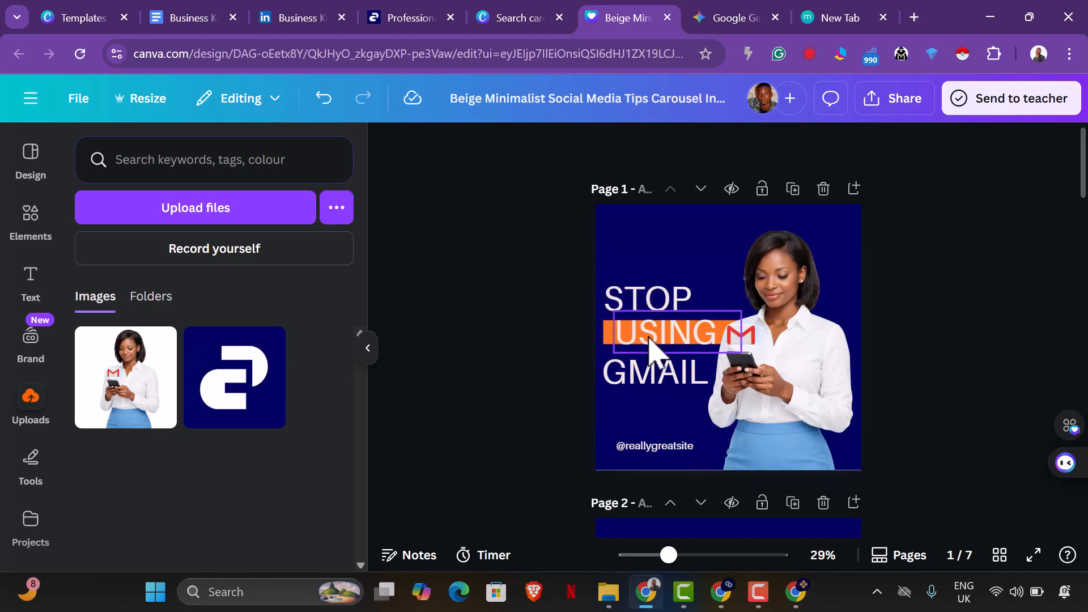
pyautogui.click(649, 348)
pyautogui.click(649, 349)
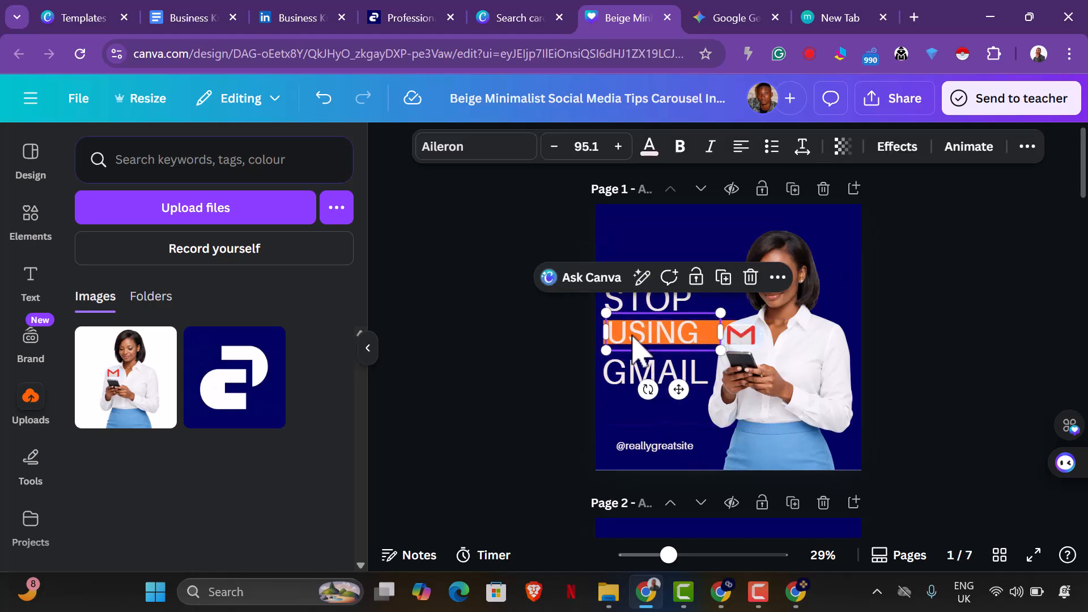
# Make the three headline words "USING", "GMAIL" and "STOP" on page 1 bold.
pyautogui.click(683, 149)
pyautogui.click(525, 370)
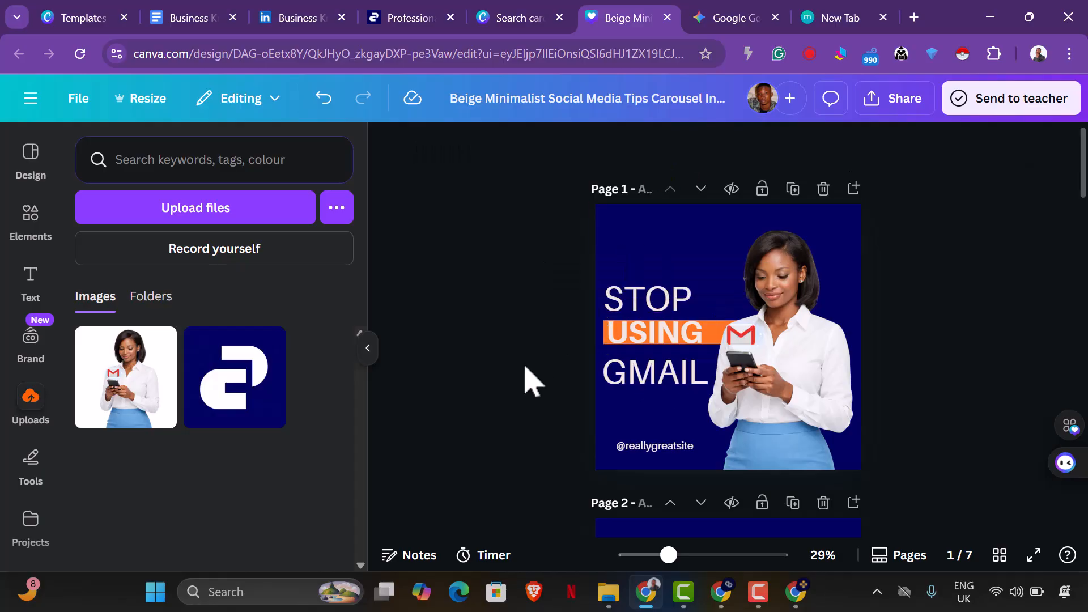
pyautogui.click(641, 395)
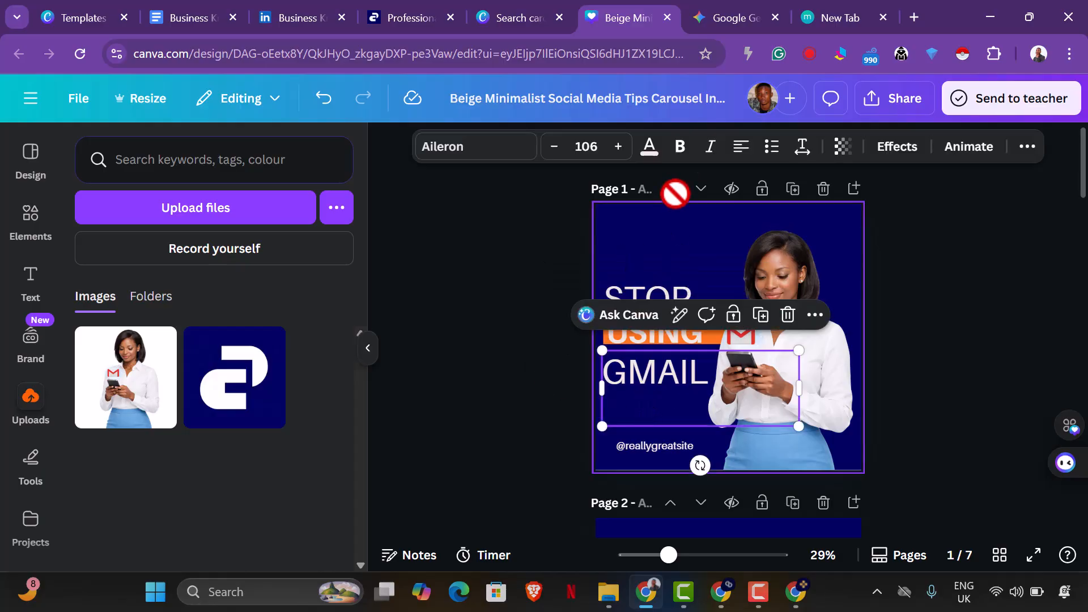
pyautogui.click(686, 148)
pyautogui.click(530, 377)
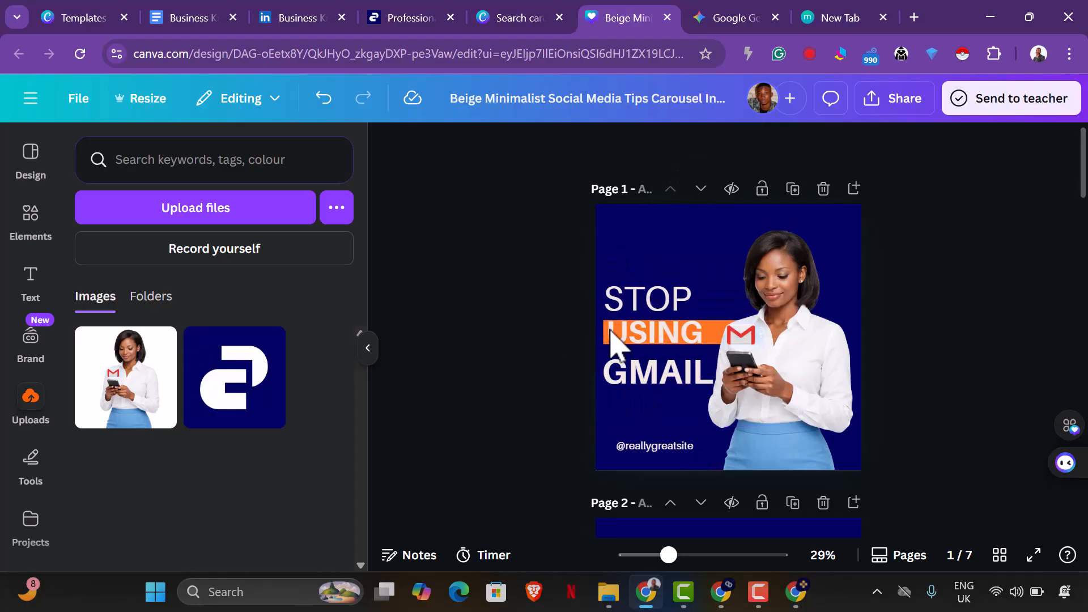
pyautogui.click(652, 309)
pyautogui.click(684, 147)
pyautogui.click(991, 391)
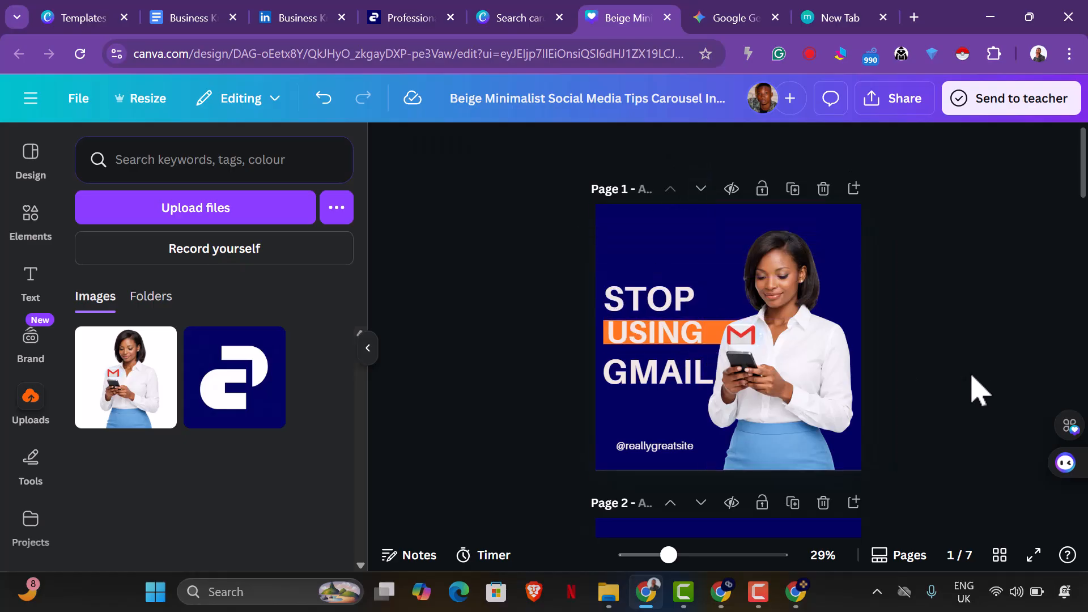
# Nudge the woman's image on page 1 slightly further to the right, away from the headline.
pyautogui.click(823, 388)
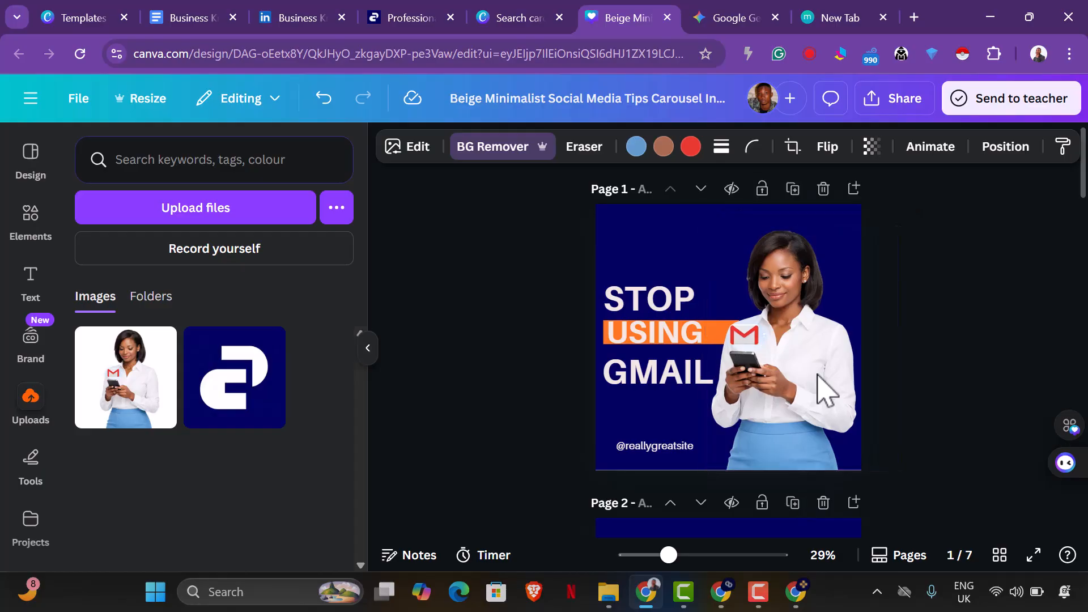
pyautogui.click(988, 419)
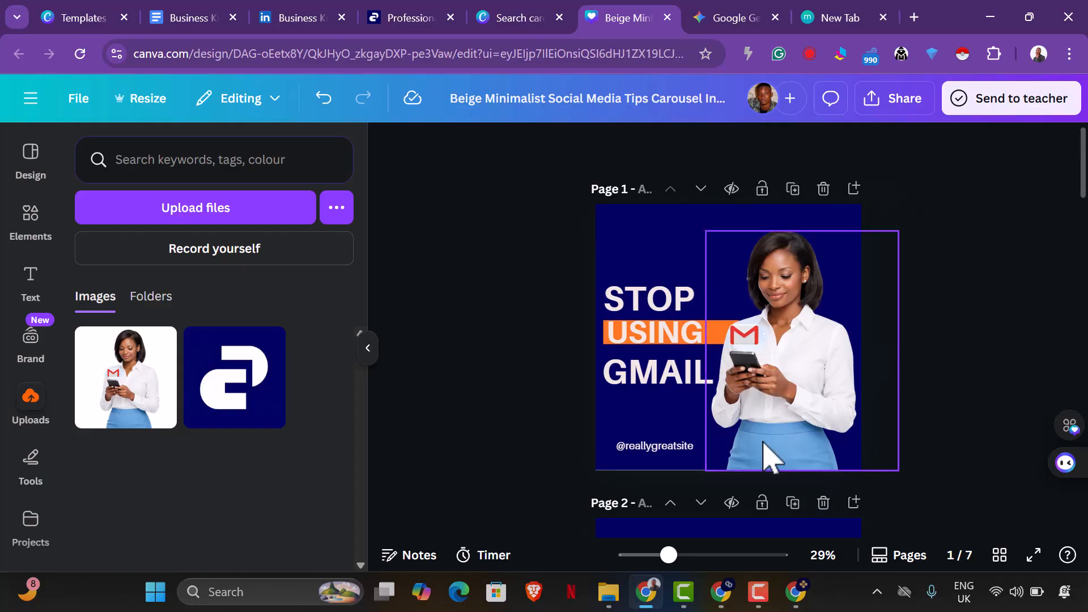
pyautogui.doubleClick(675, 449)
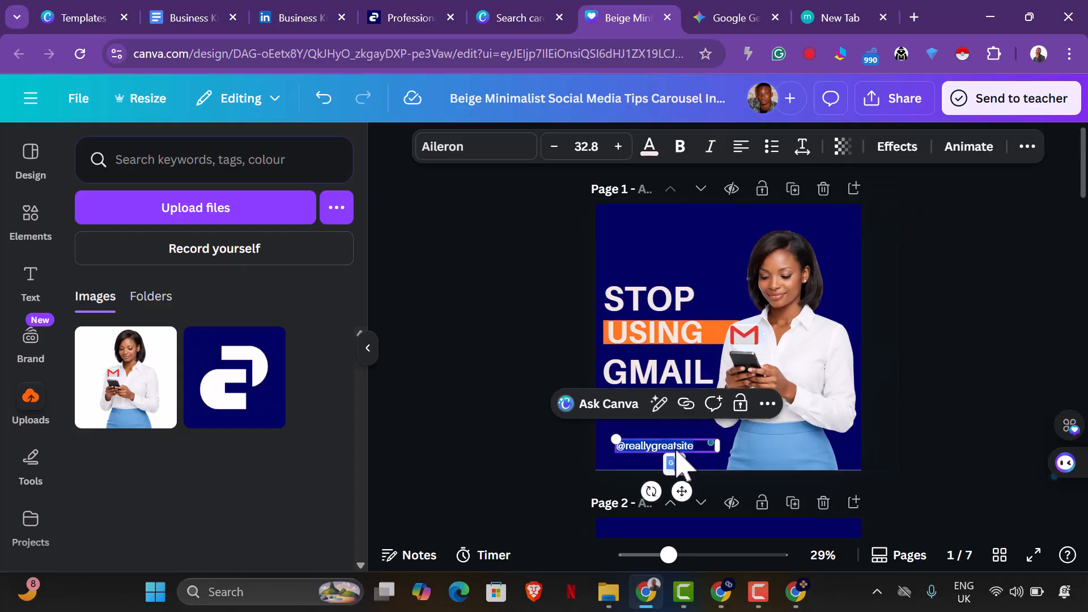
pyautogui.write('@businessknob')
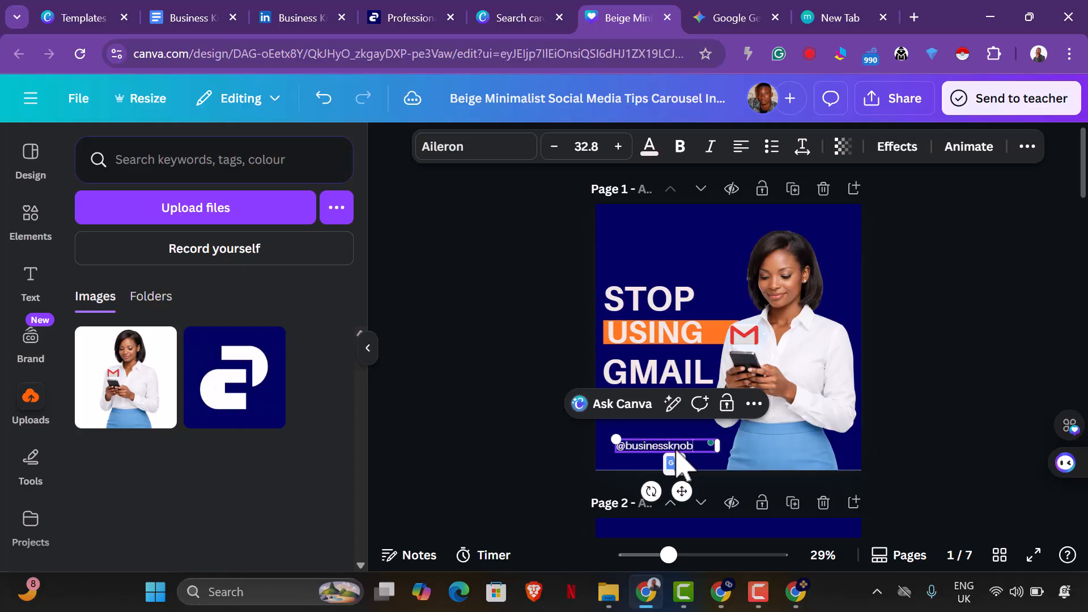
pyautogui.click(929, 408)
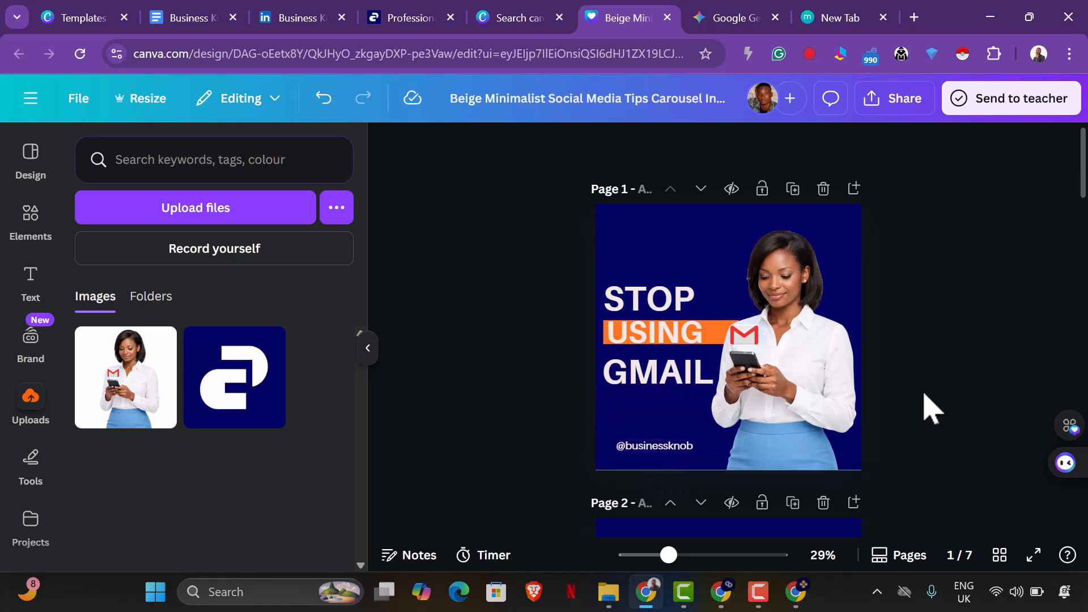
pyautogui.scroll(-5, 932, 405)
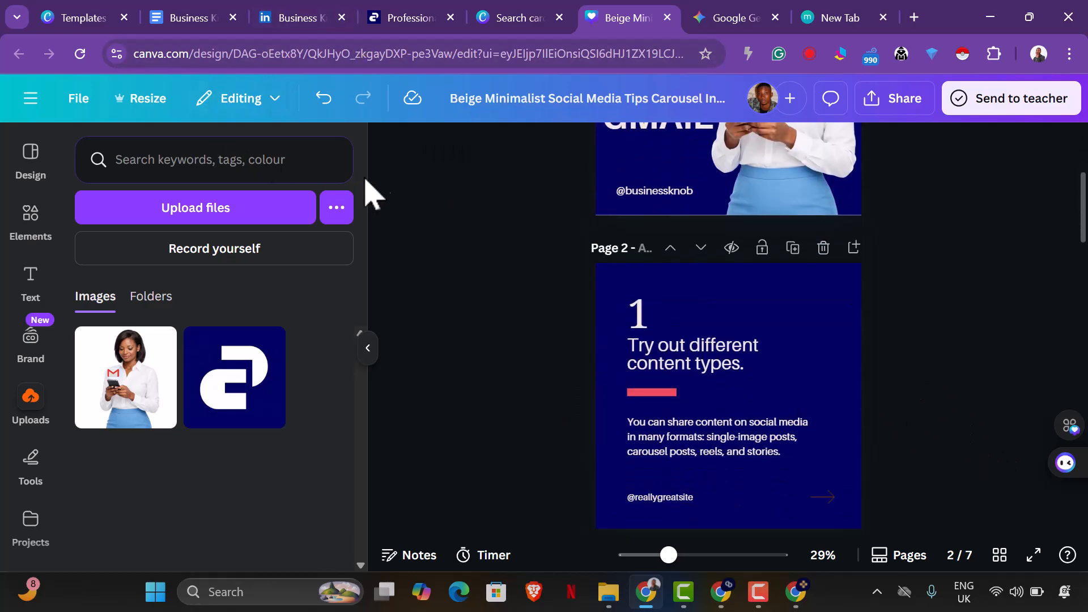
pyautogui.click(762, 596)
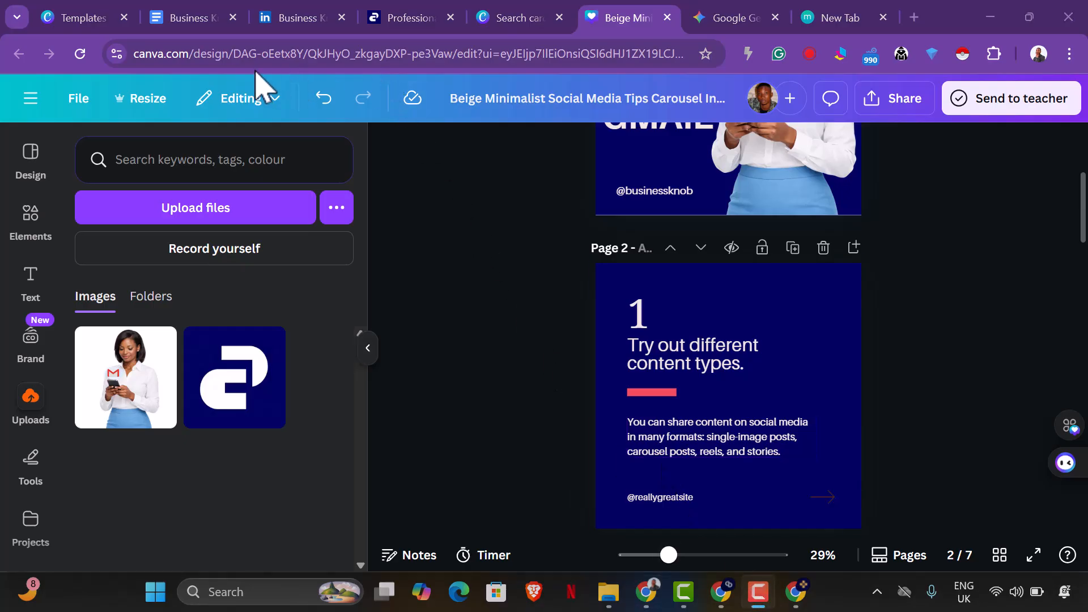
pyautogui.click(719, 19)
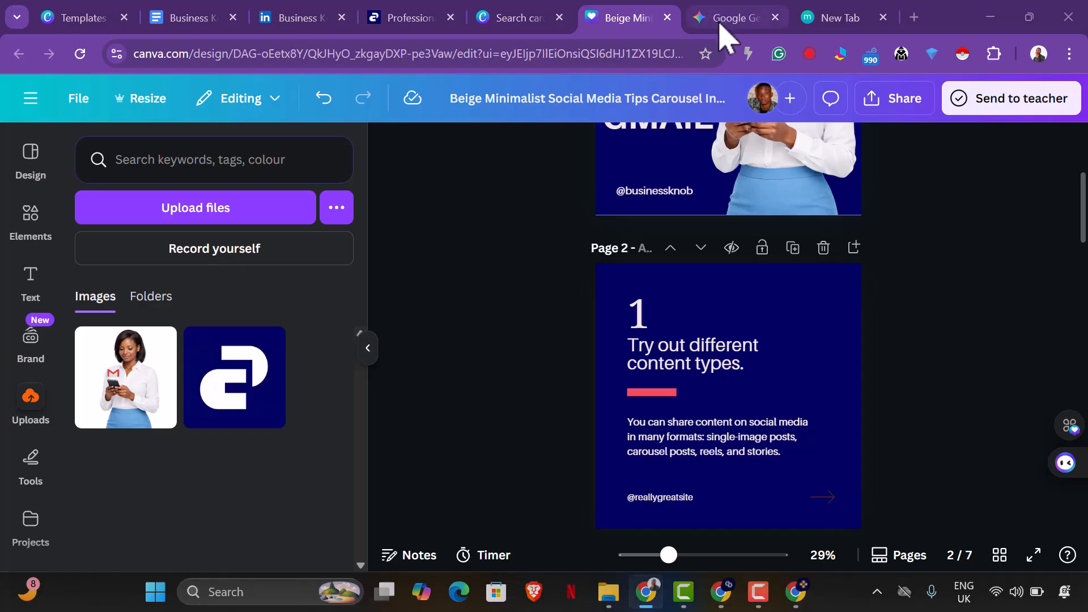
pyautogui.click(720, 20)
pyautogui.scroll(-1, 586, 334)
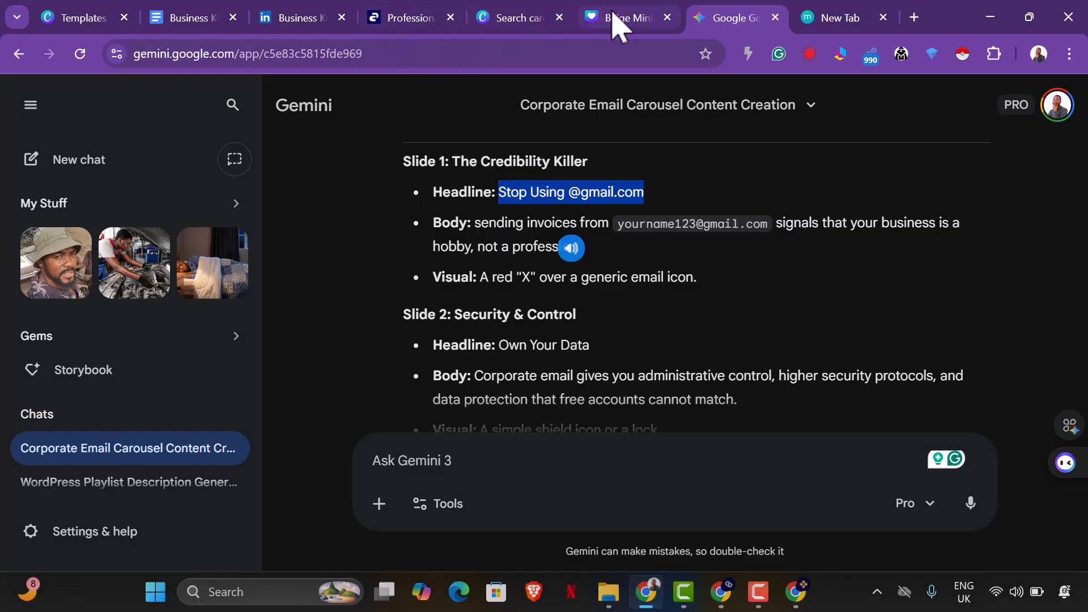
pyautogui.click(629, 19)
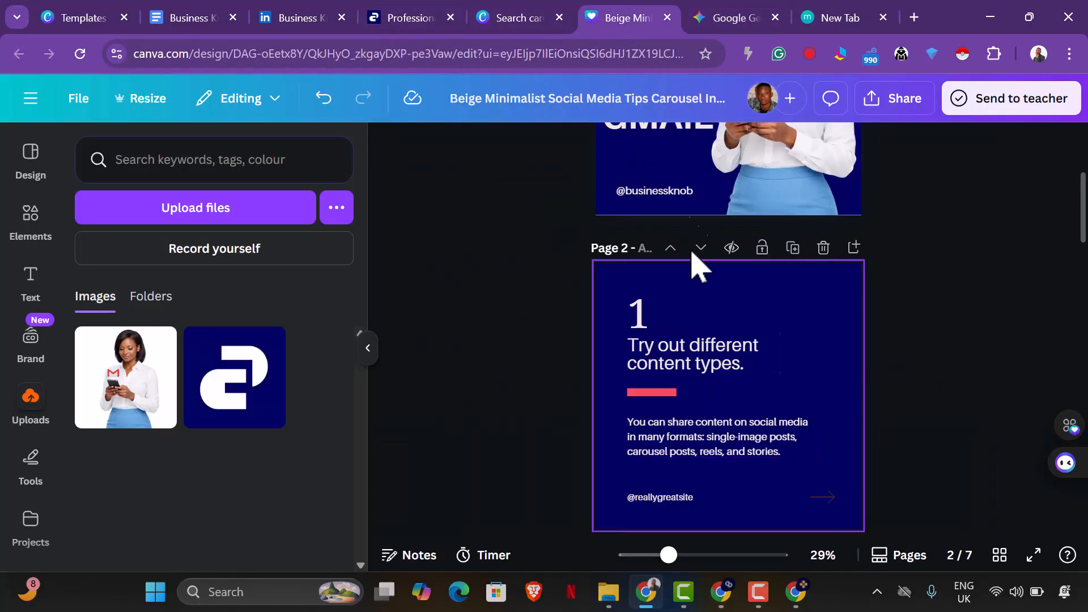
pyautogui.click(723, 18)
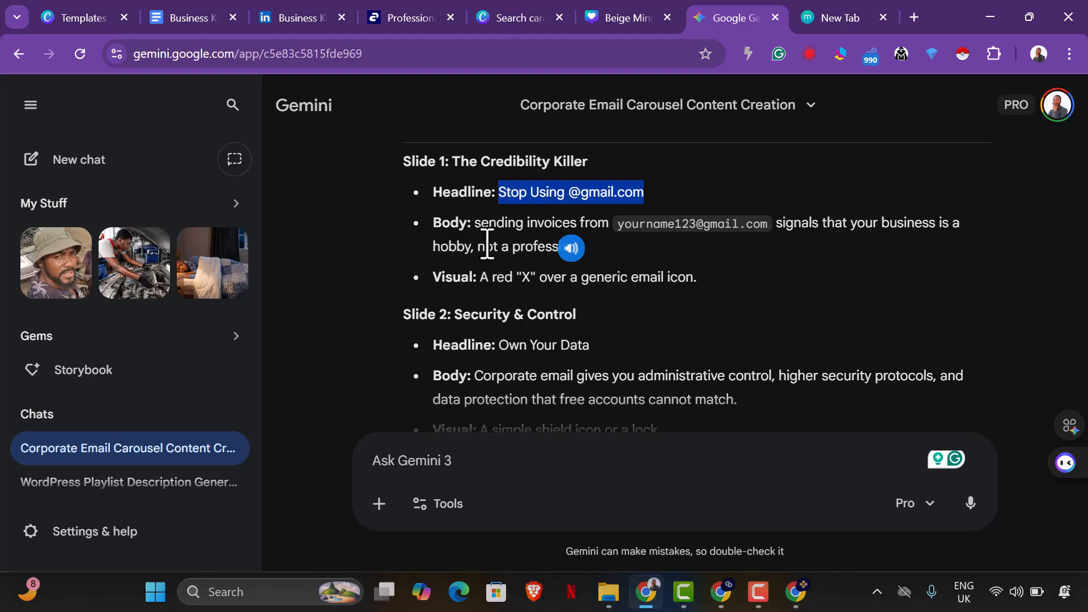
pyautogui.moveTo(479, 226); pyautogui.dragTo(483, 230)
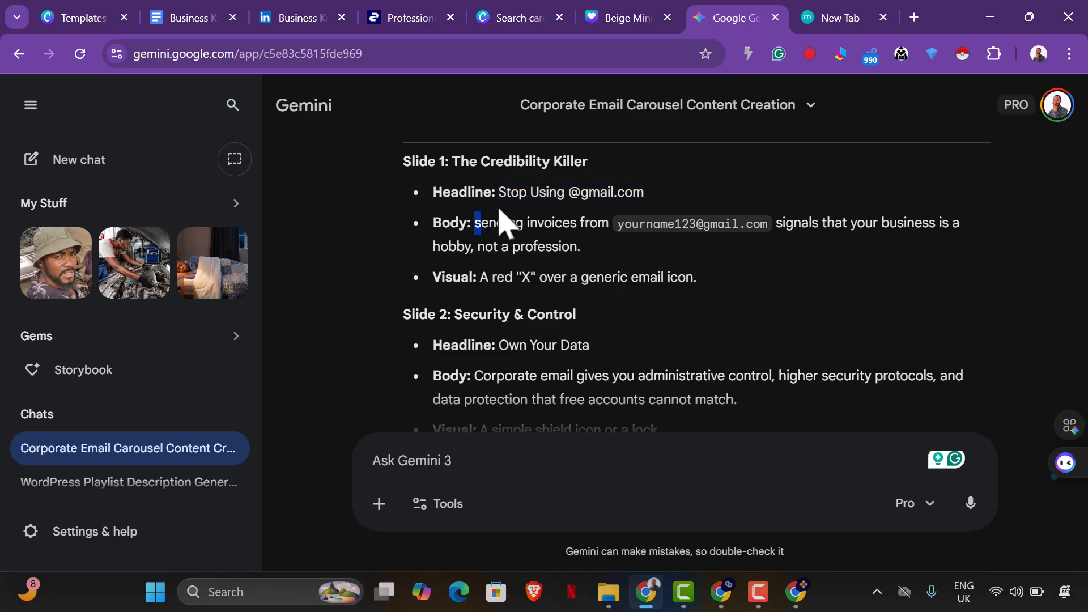
pyautogui.moveTo(500, 194); pyautogui.dragTo(633, 186)
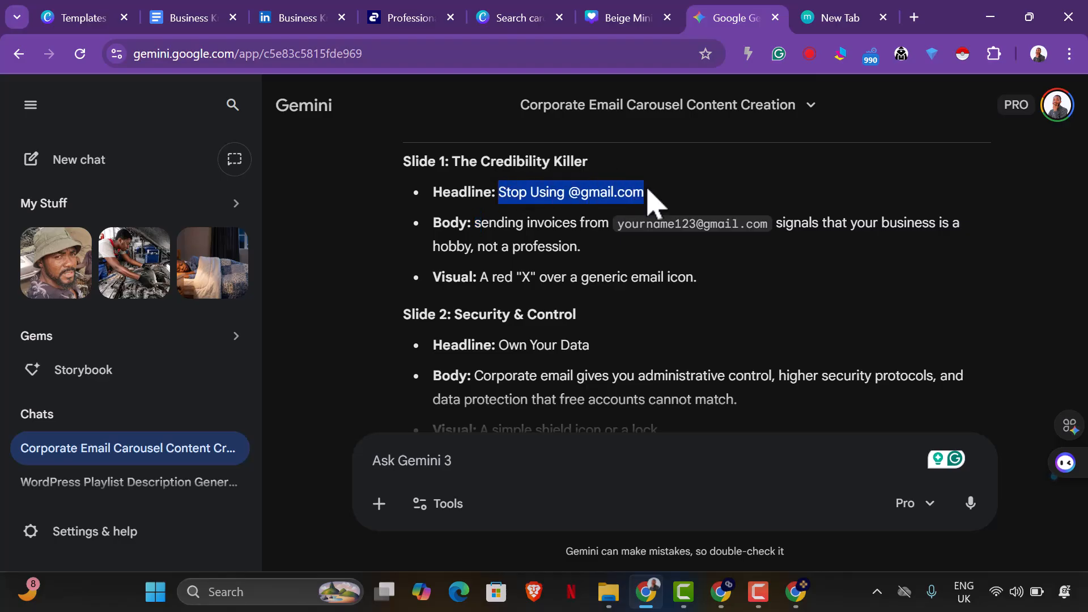
pyautogui.rightClick(629, 196)
pyautogui.click(658, 214)
pyautogui.click(620, 18)
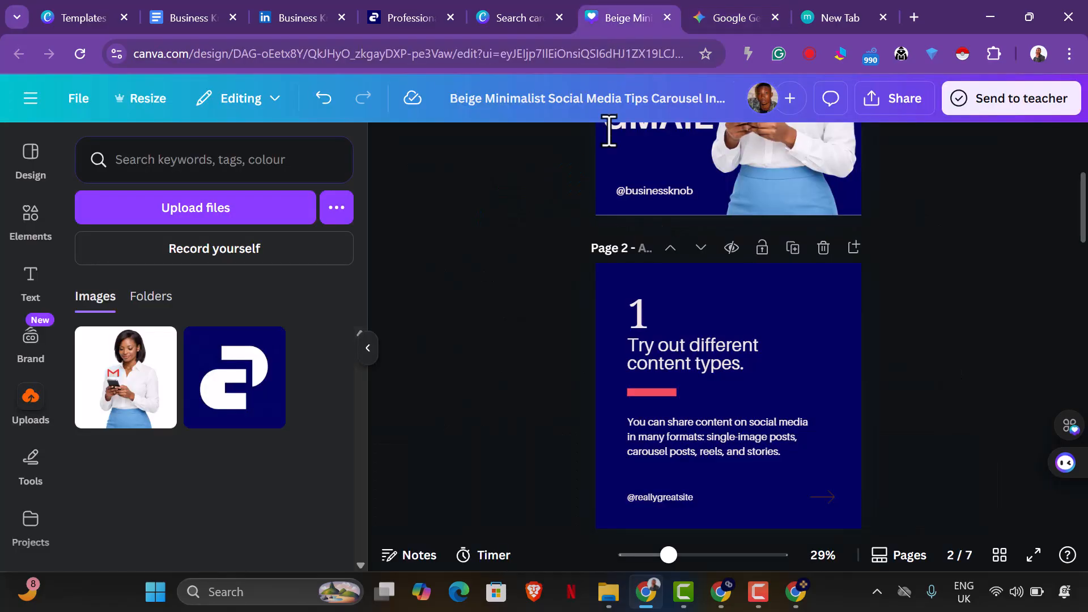
pyautogui.doubleClick(718, 365)
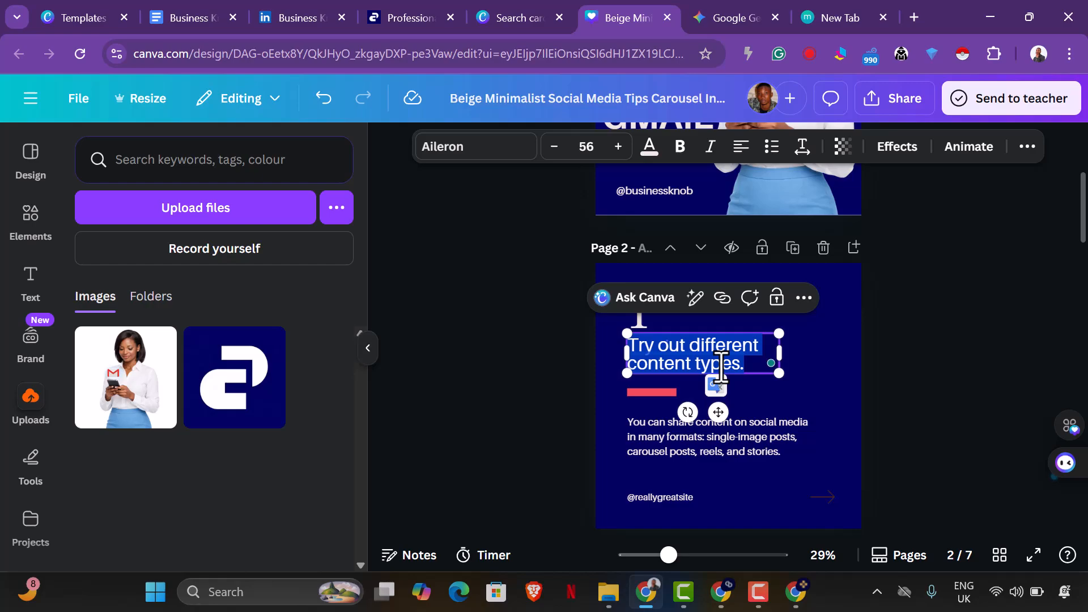
pyautogui.hotkey('ctrl', 'v')
pyautogui.click(938, 408)
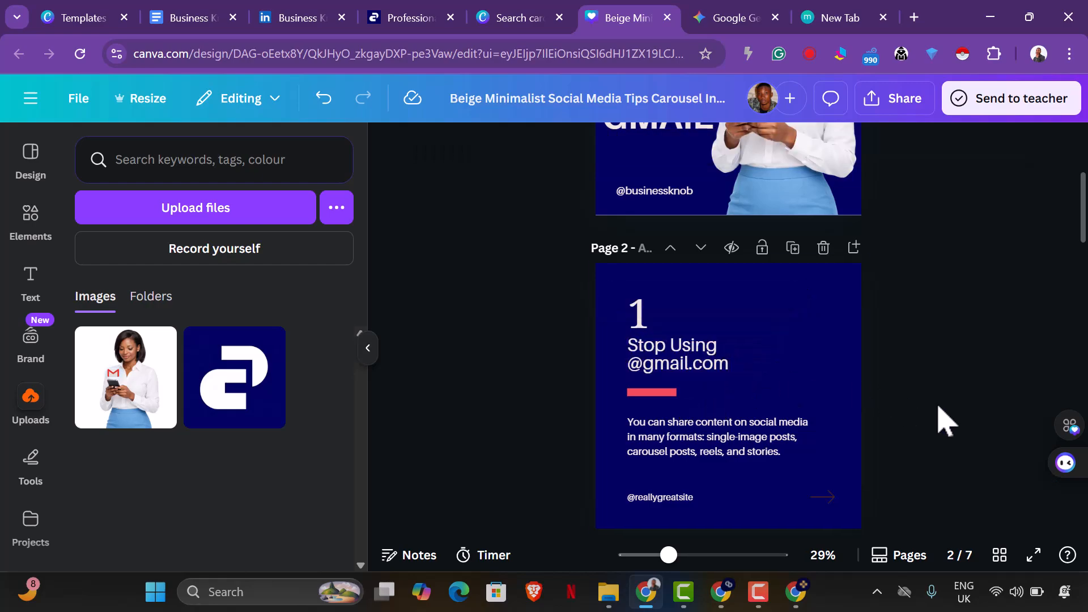
# Replace page 2's body text in Canva with the Slide 1 body about sending invoices, copied from the Gemini chat.
pyautogui.click(726, 18)
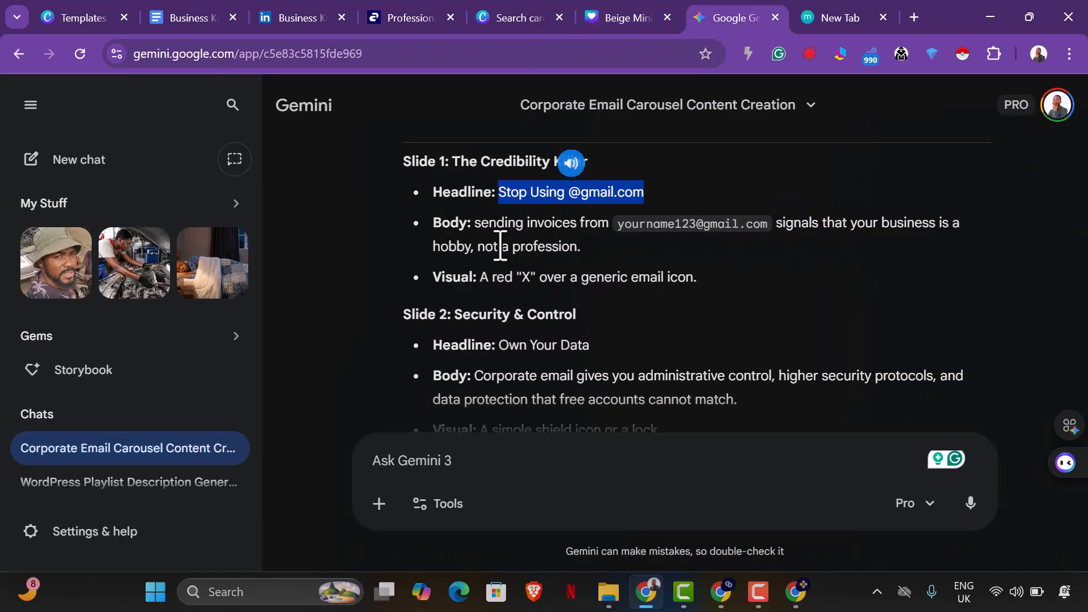
pyautogui.moveTo(477, 227); pyautogui.dragTo(603, 253)
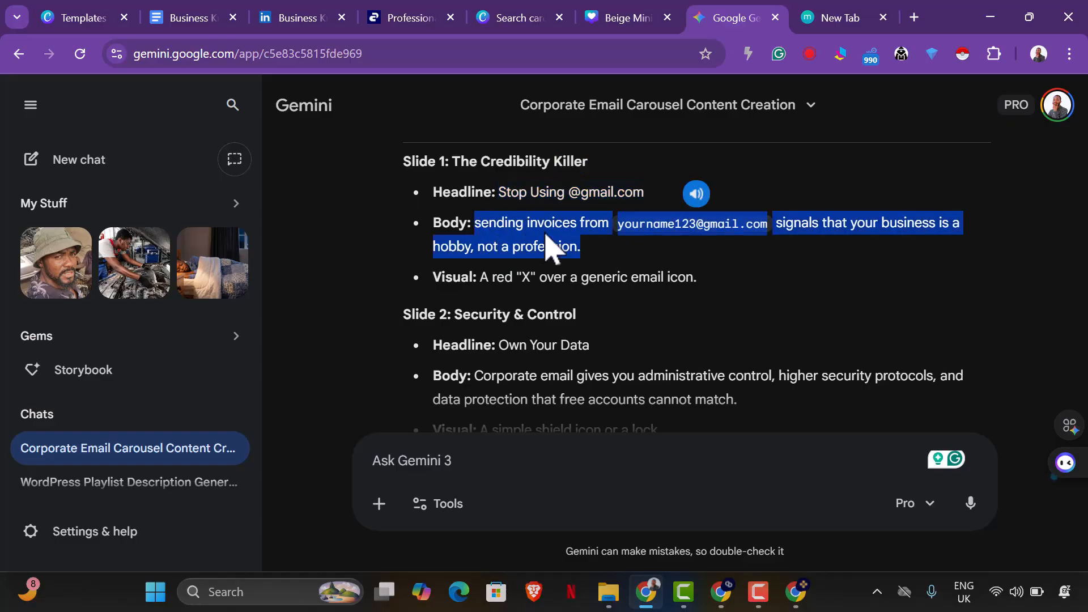
pyautogui.rightClick(545, 235)
pyautogui.click(602, 255)
pyautogui.click(625, 17)
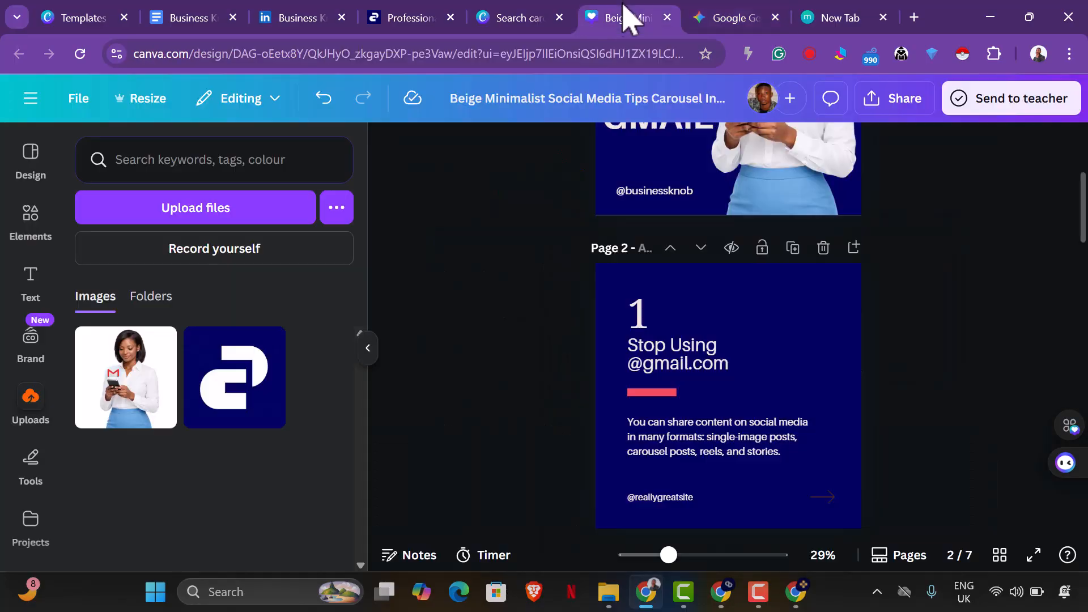
pyautogui.click(700, 440)
pyautogui.click(702, 441)
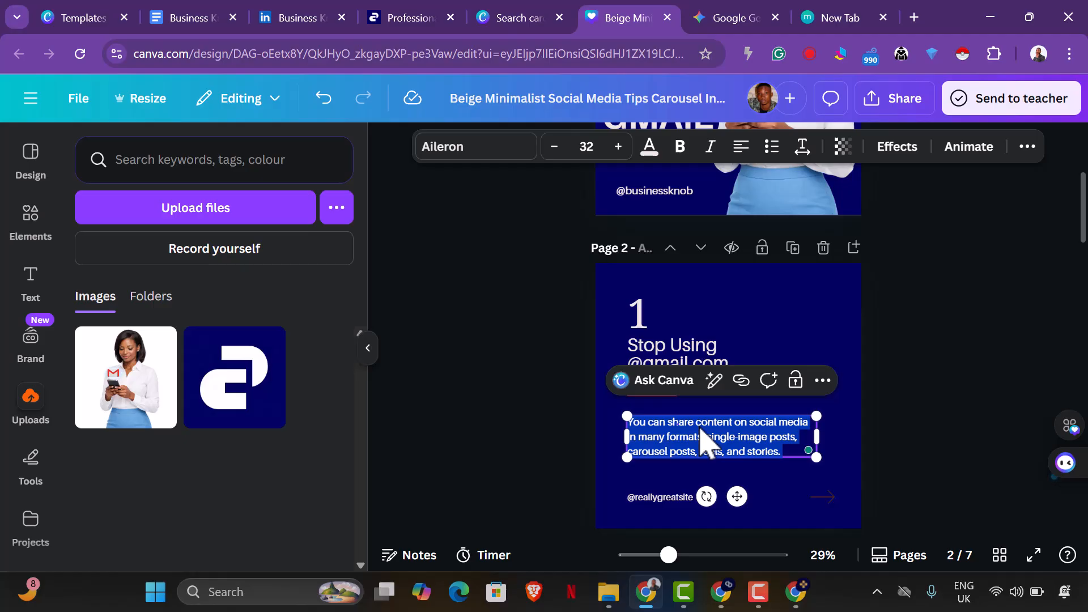
pyautogui.hotkey('ctrl', 'v')
# Recolour the arrow on page 2 to the document's orange and apply that colour change across all pages.
pyautogui.scroll(-2, 929, 436)
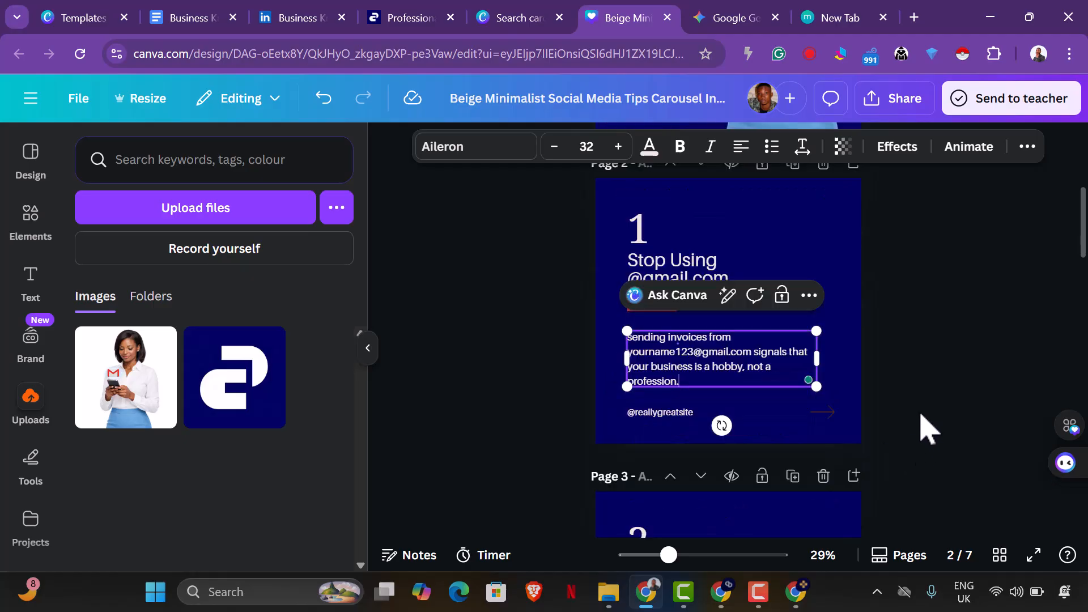
pyautogui.click(823, 412)
pyautogui.click(577, 148)
pyautogui.click(323, 274)
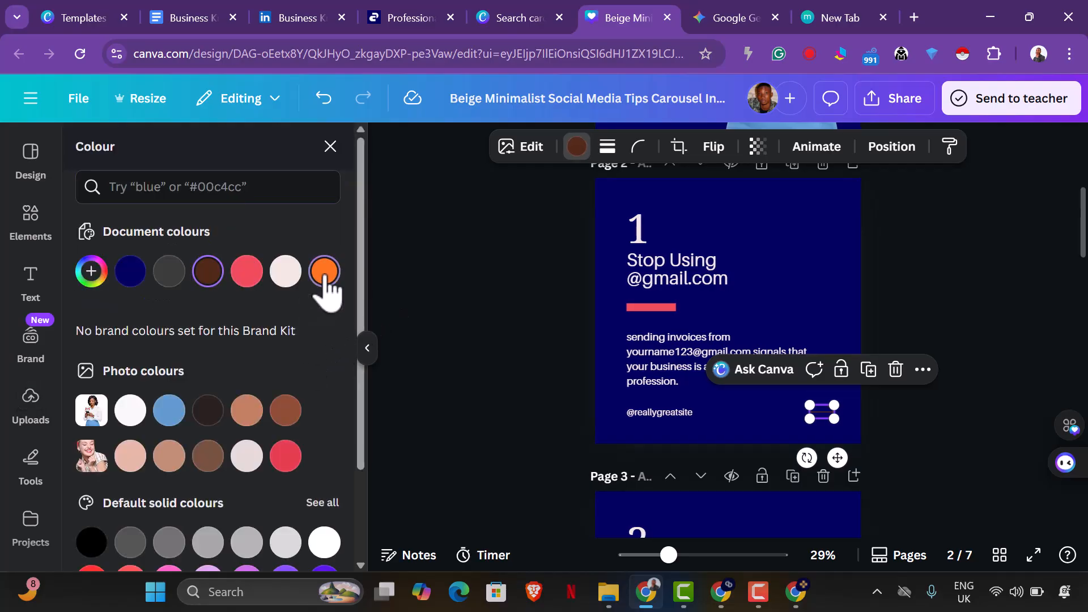
pyautogui.click(223, 539)
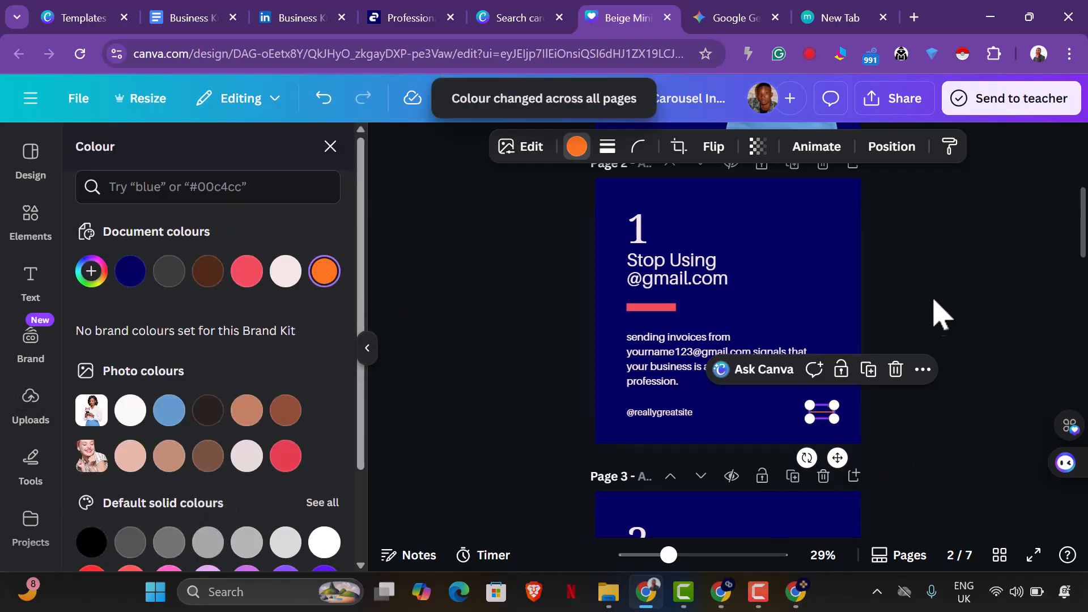
pyautogui.click(941, 313)
pyautogui.click(675, 422)
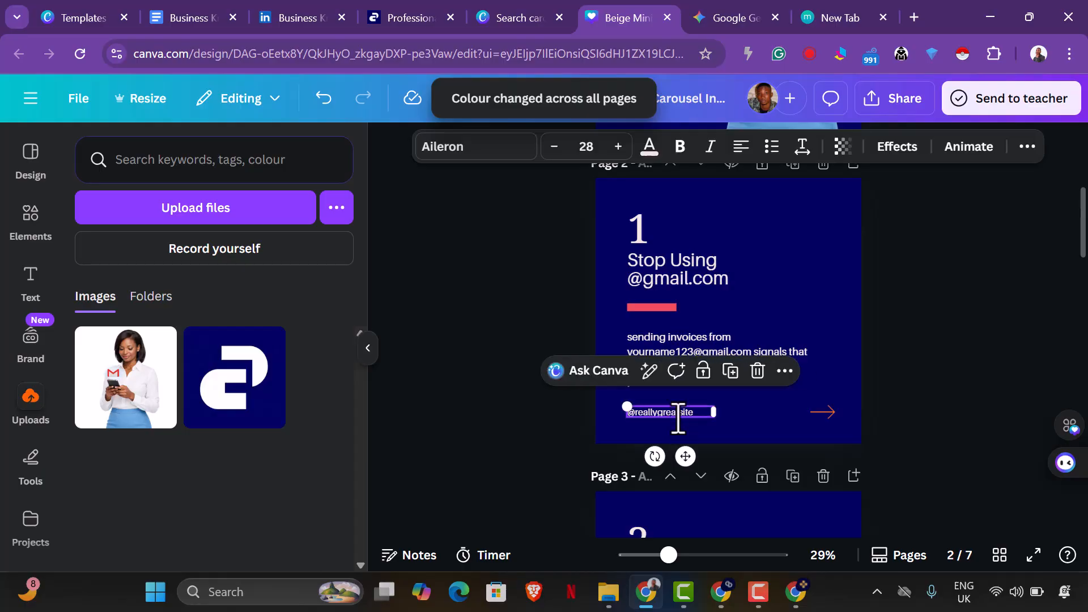
pyautogui.click(678, 420)
pyautogui.write('@businessknob')
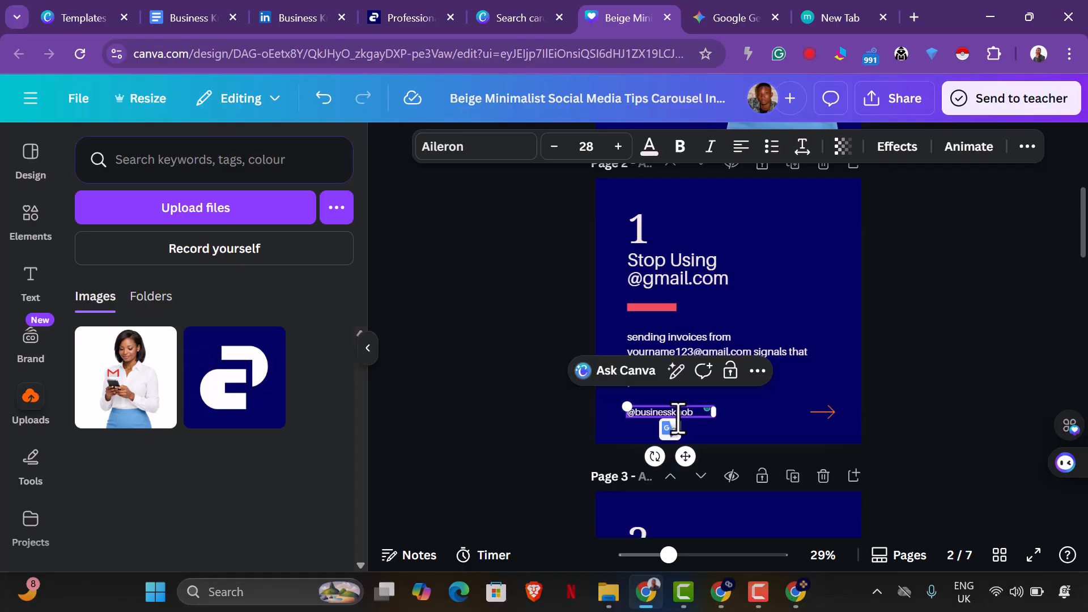
pyautogui.click(1036, 371)
# Copy the Slide 2 headline "Own Your Data" from Gemini and paste it over page 3's heading in Canva.
pyautogui.scroll(-5, 996, 388)
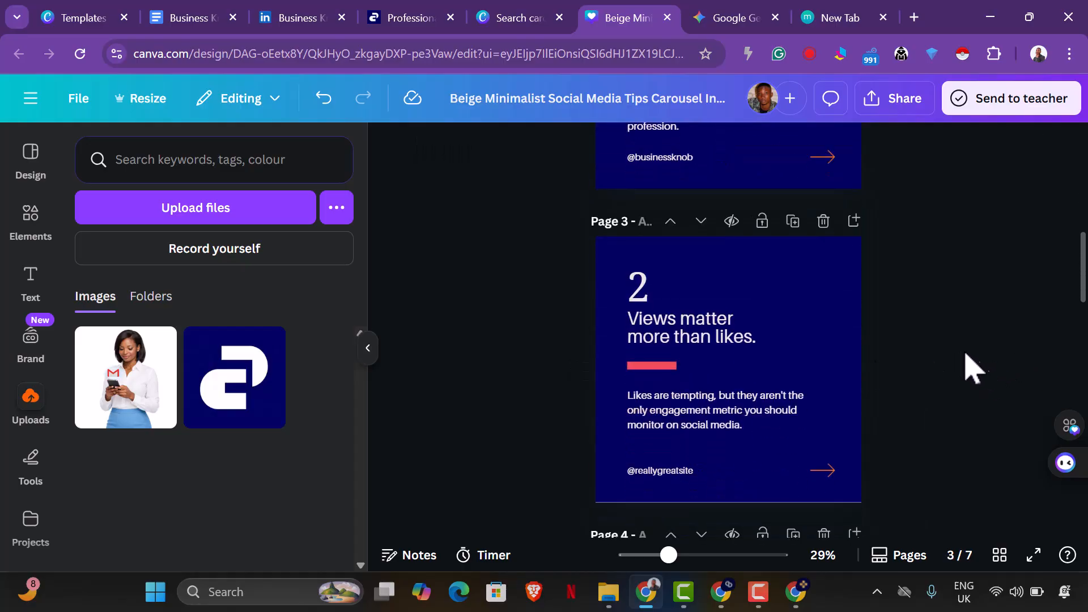
pyautogui.click(704, 18)
pyautogui.scroll(-2, 501, 302)
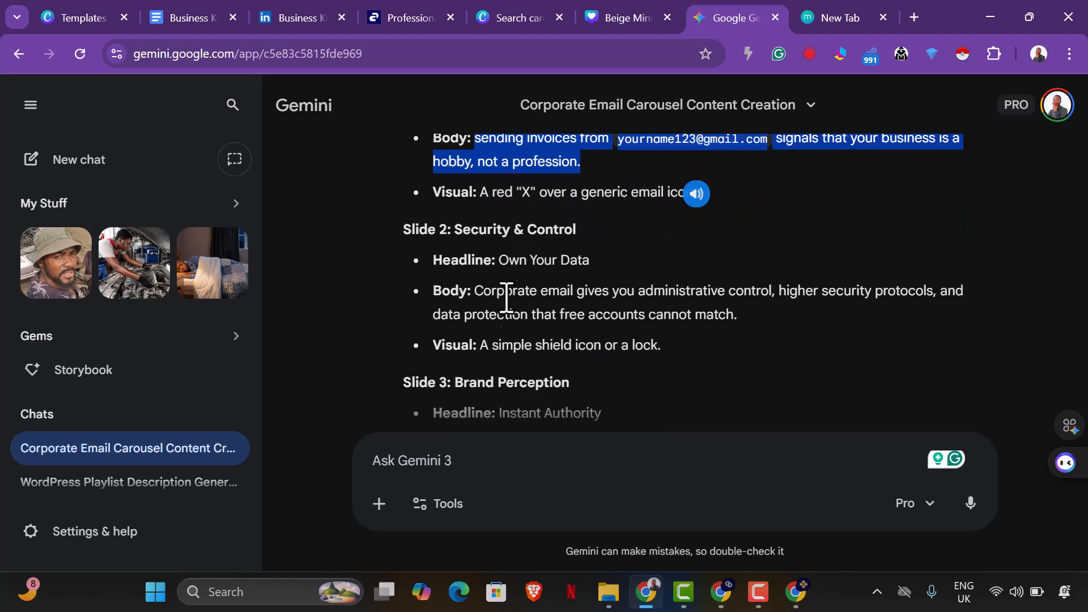
pyautogui.moveTo(505, 266); pyautogui.dragTo(593, 265)
pyautogui.rightClick(611, 254)
pyautogui.click(618, 265)
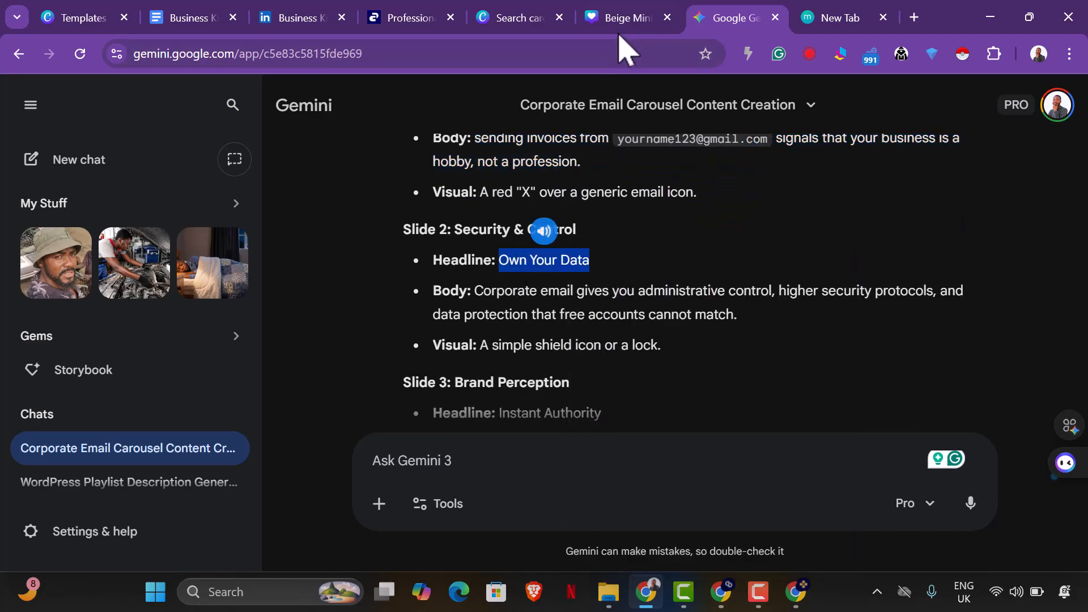
pyautogui.click(628, 19)
pyautogui.click(698, 330)
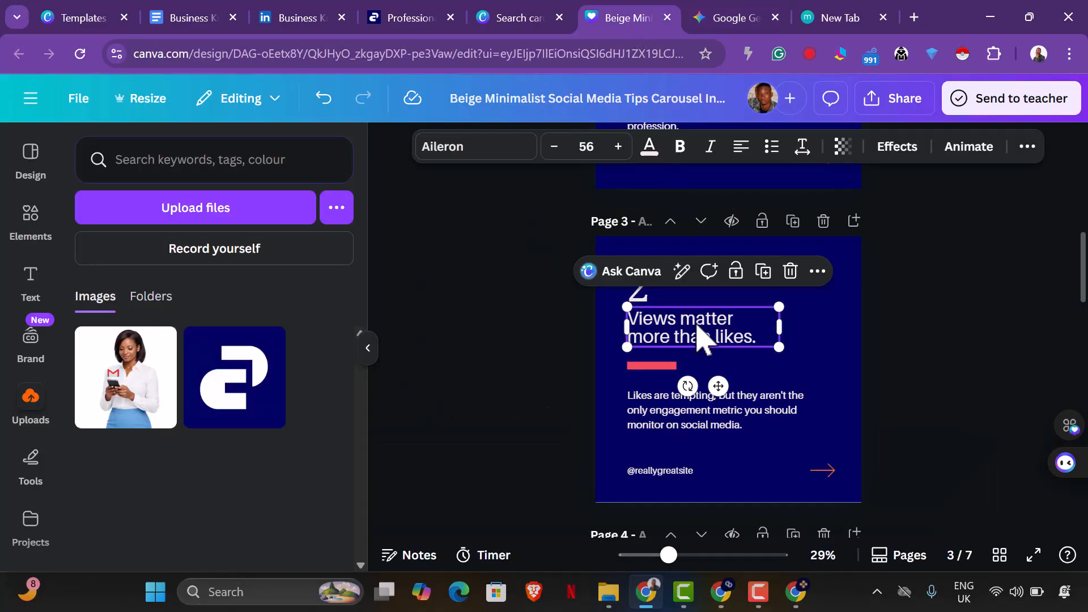
pyautogui.click(699, 327)
pyautogui.hotkey('ctrl', 'v')
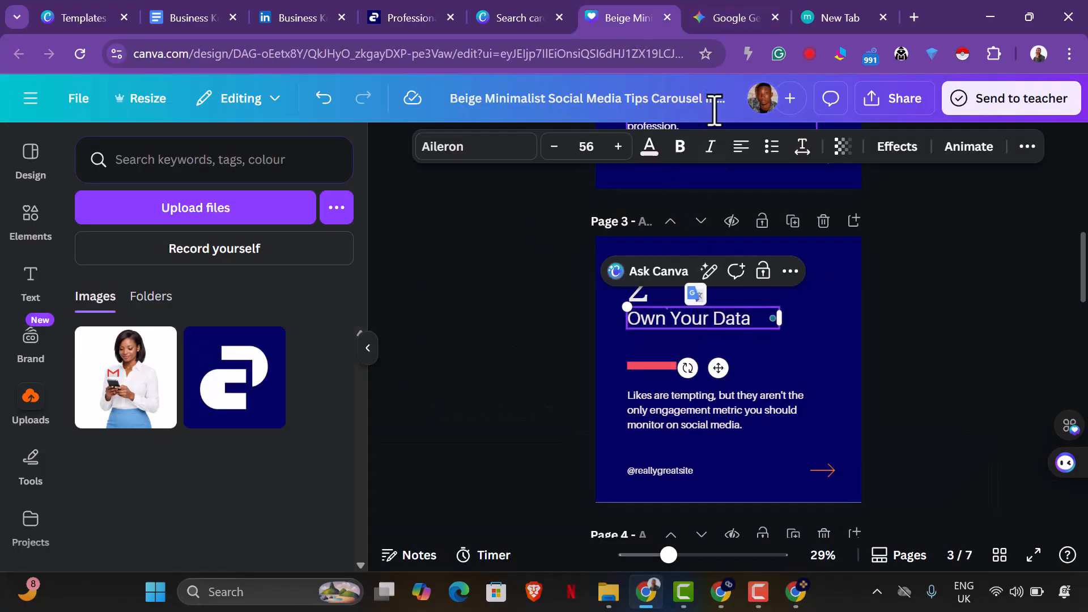
# Replace page 3's body text in Canva with Gemini's Slide 2 body, beginning "Corporate email gives you administrative control".
pyautogui.click(715, 18)
pyautogui.moveTo(476, 290); pyautogui.dragTo(760, 335)
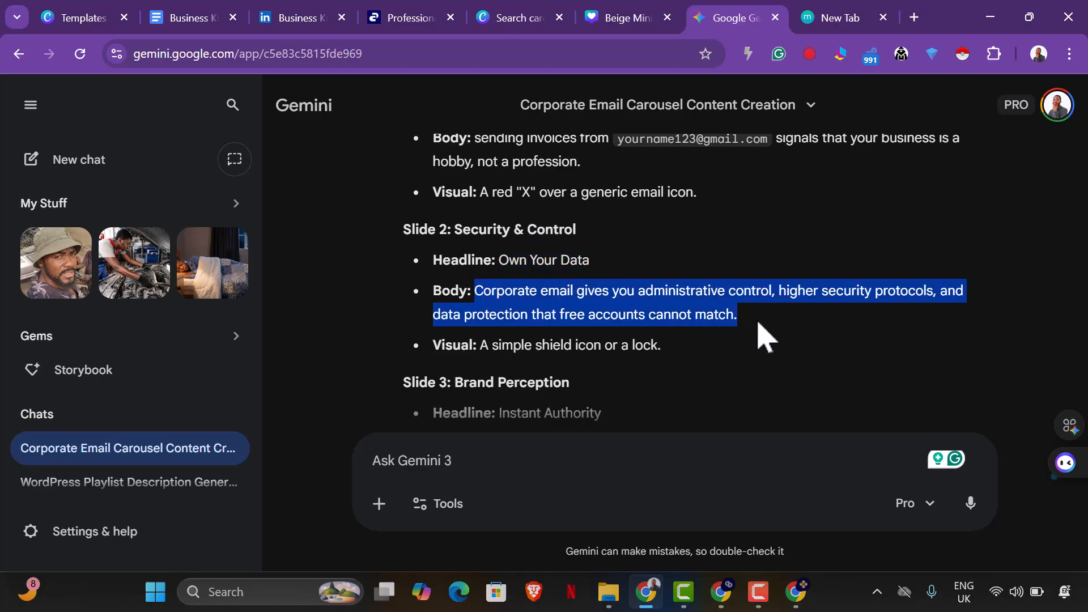
pyautogui.rightClick(669, 316)
pyautogui.click(713, 260)
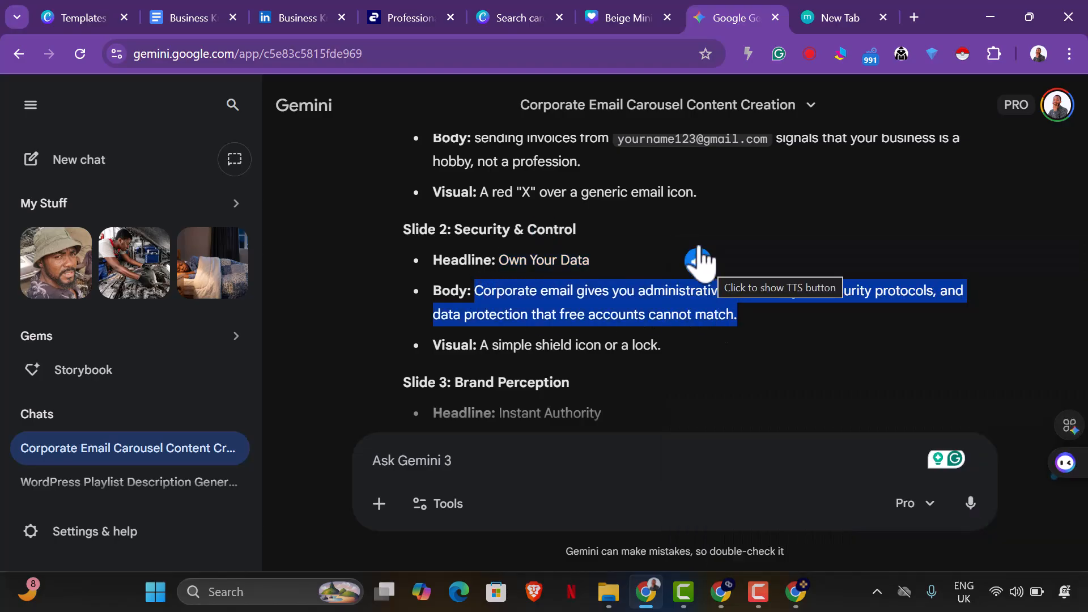
pyautogui.click(630, 17)
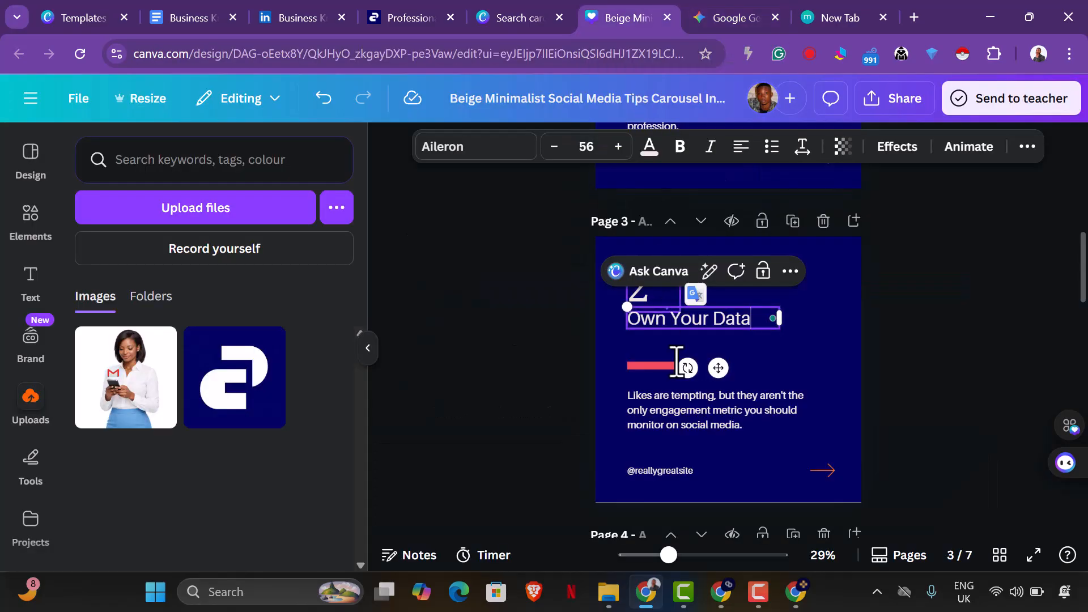
pyautogui.doubleClick(710, 417)
pyautogui.hotkey('ctrl', 'v')
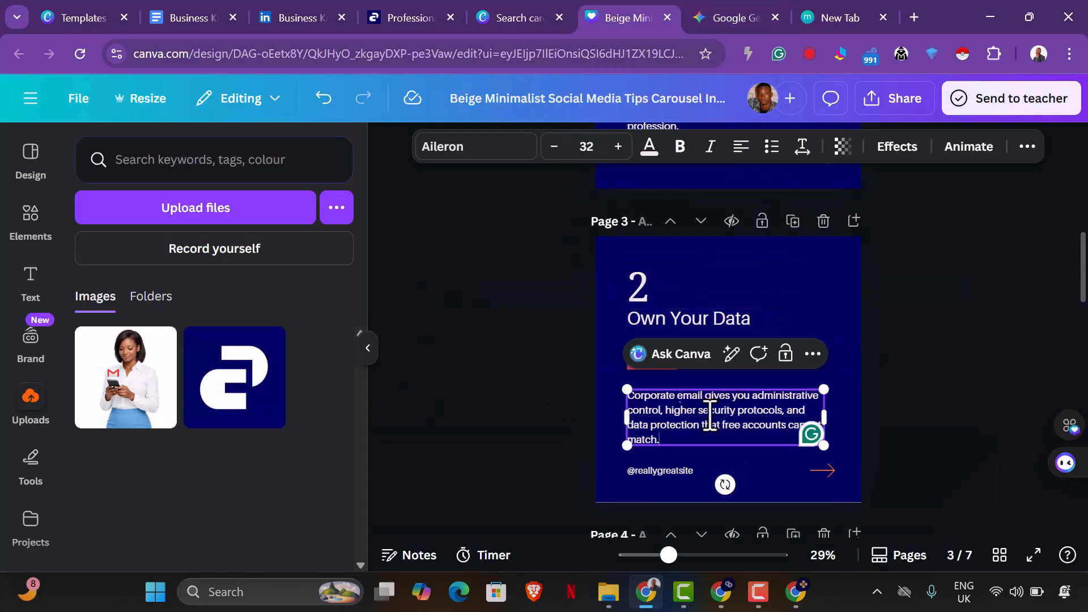
pyautogui.scroll(-3, 907, 433)
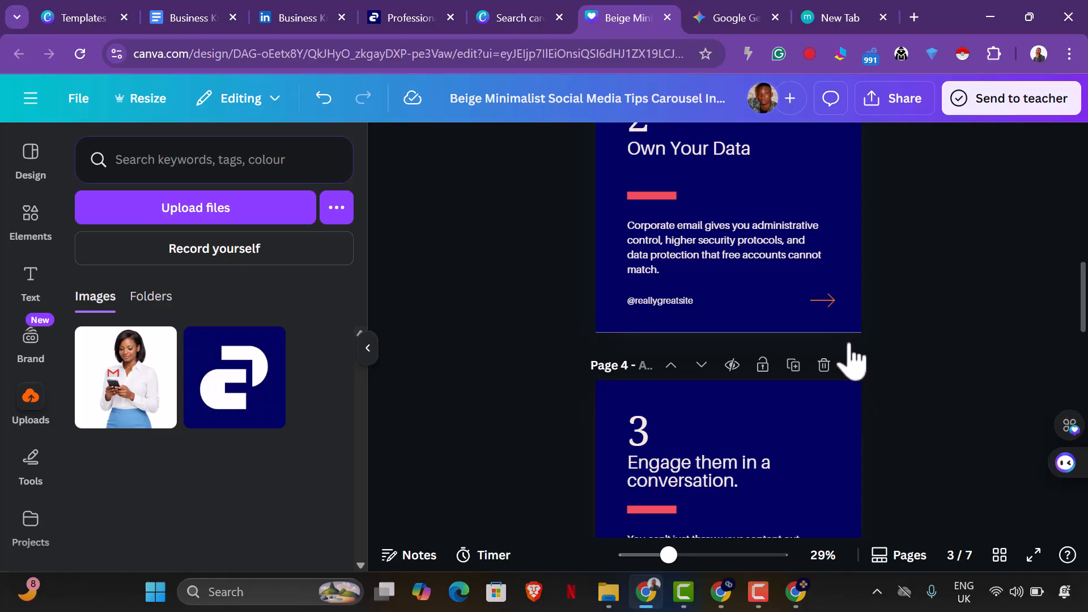
pyautogui.click(678, 302)
pyautogui.doubleClick(679, 304)
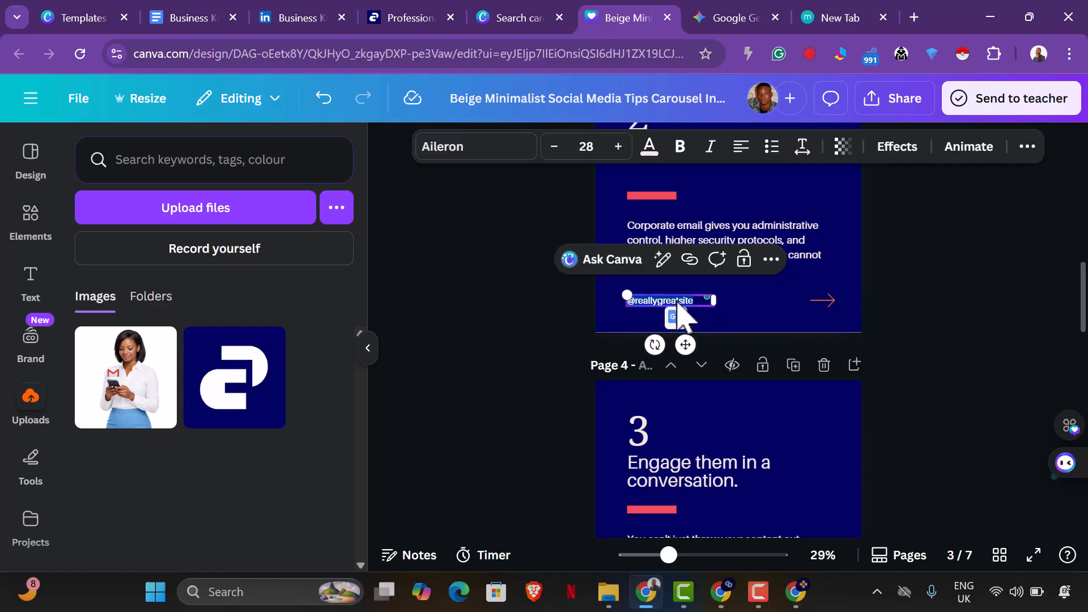
pyautogui.write('@businessknob')
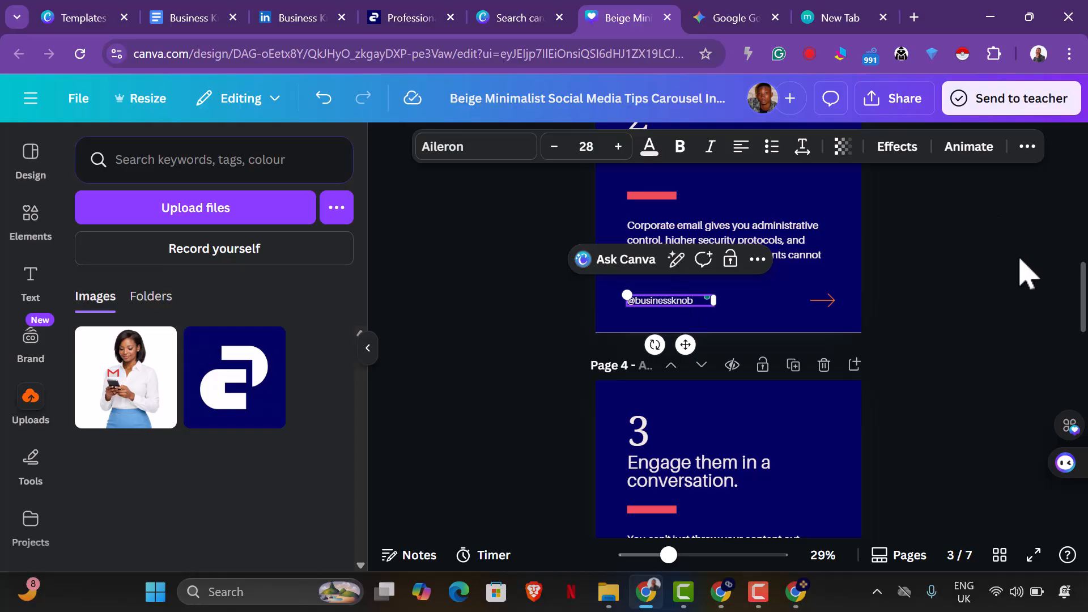
pyautogui.click(907, 266)
# Change page 3's body text colour to the white from the photo colours and apply it across all pages.
pyautogui.click(789, 274)
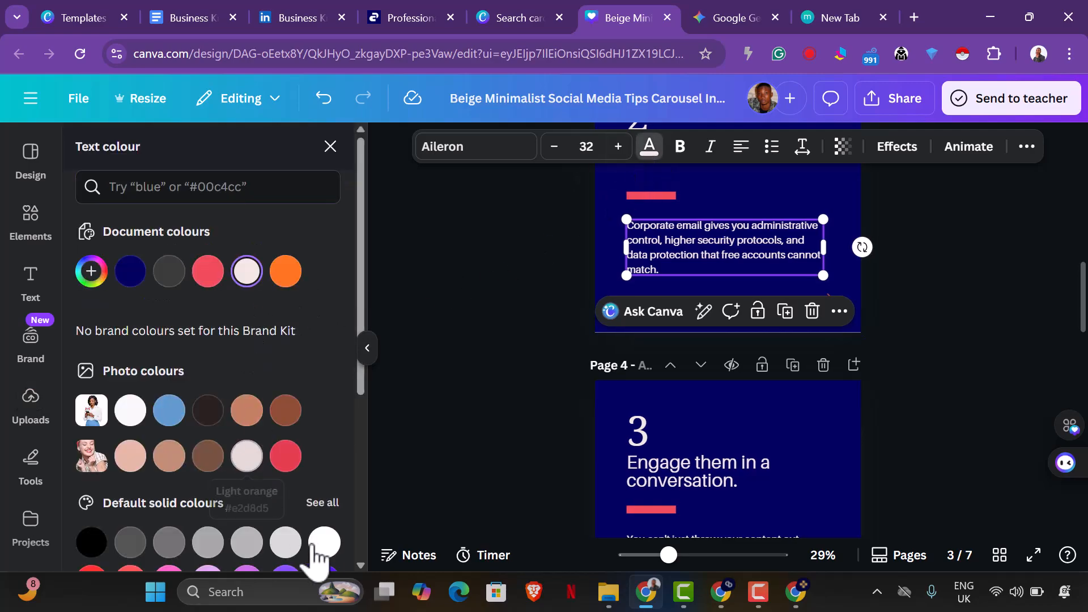
pyautogui.scroll(-5, 312, 510)
pyautogui.scroll(5, 314, 473)
pyautogui.click(130, 410)
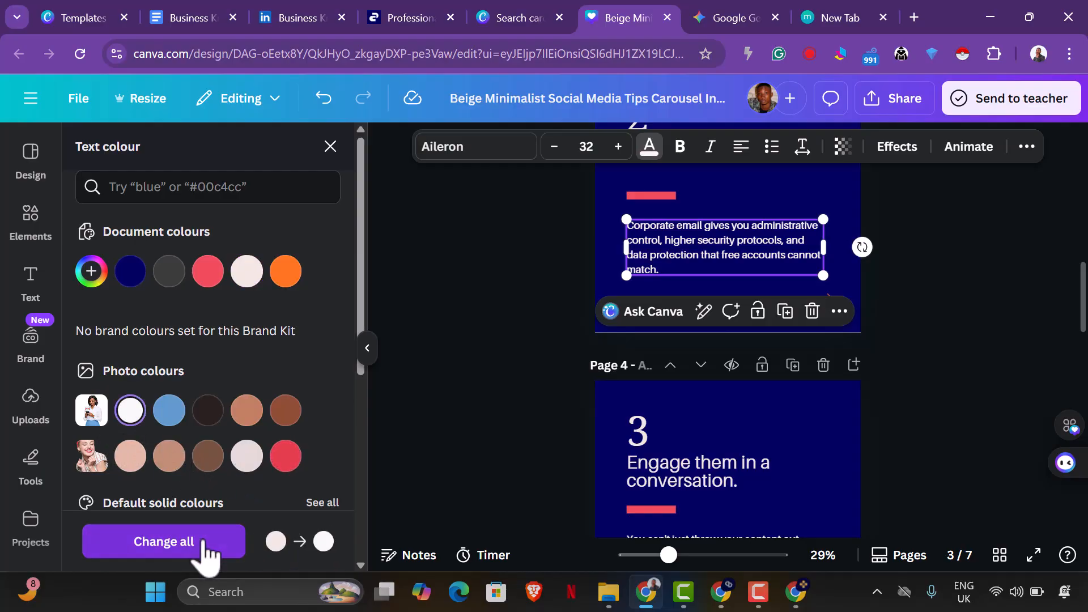
pyautogui.click(203, 543)
pyautogui.click(954, 419)
pyautogui.scroll(2, 954, 419)
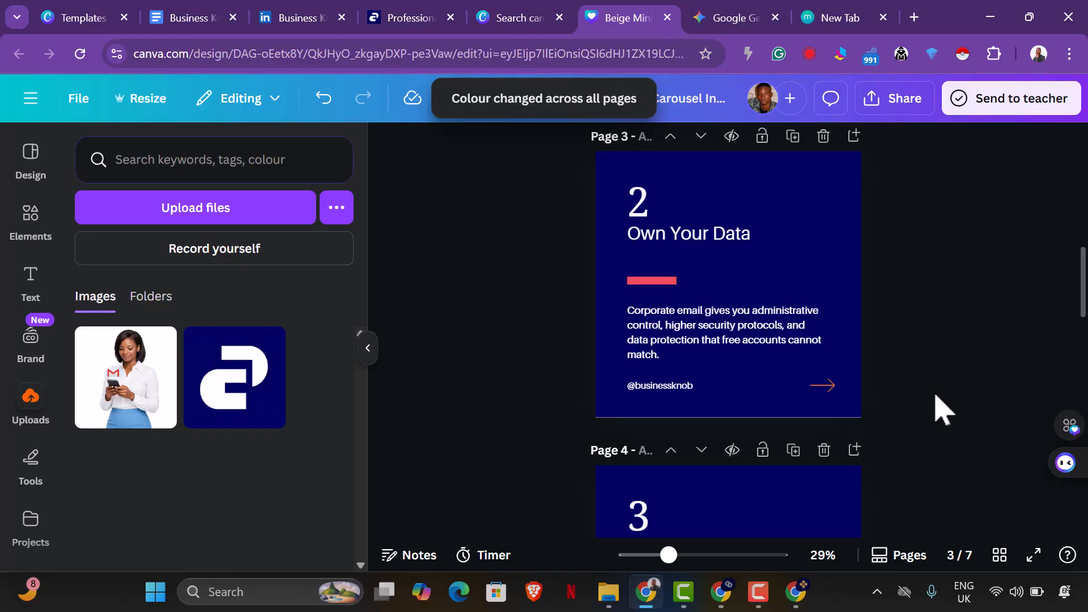
# Copy the Slide 3 headline "Instant Authority" from Gemini and paste it over page 4's heading in Canva.
pyautogui.scroll(-5, 948, 418)
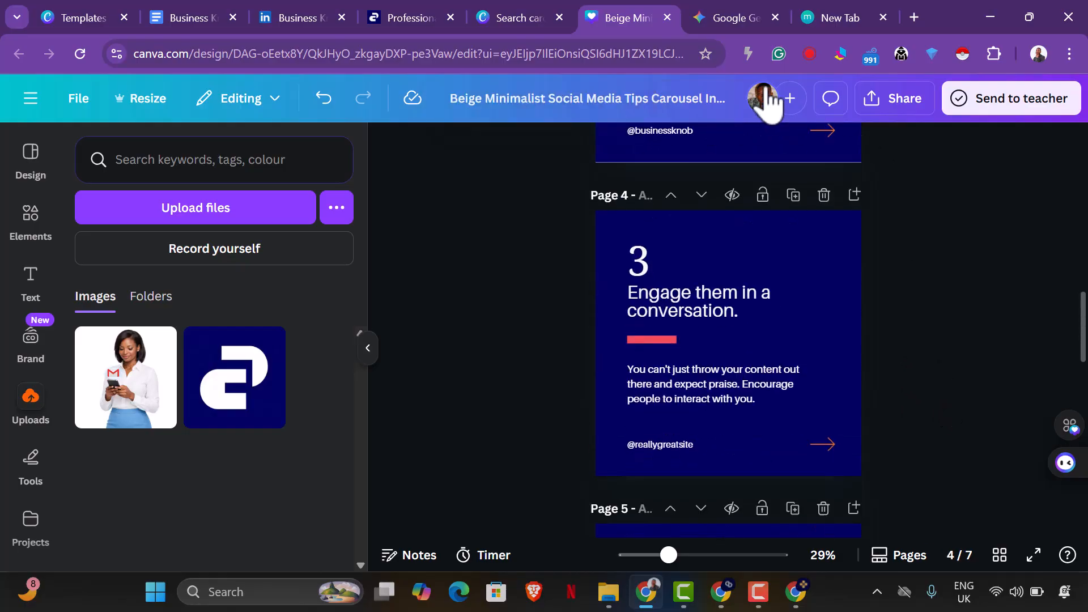
pyautogui.click(737, 19)
pyautogui.scroll(-3, 607, 308)
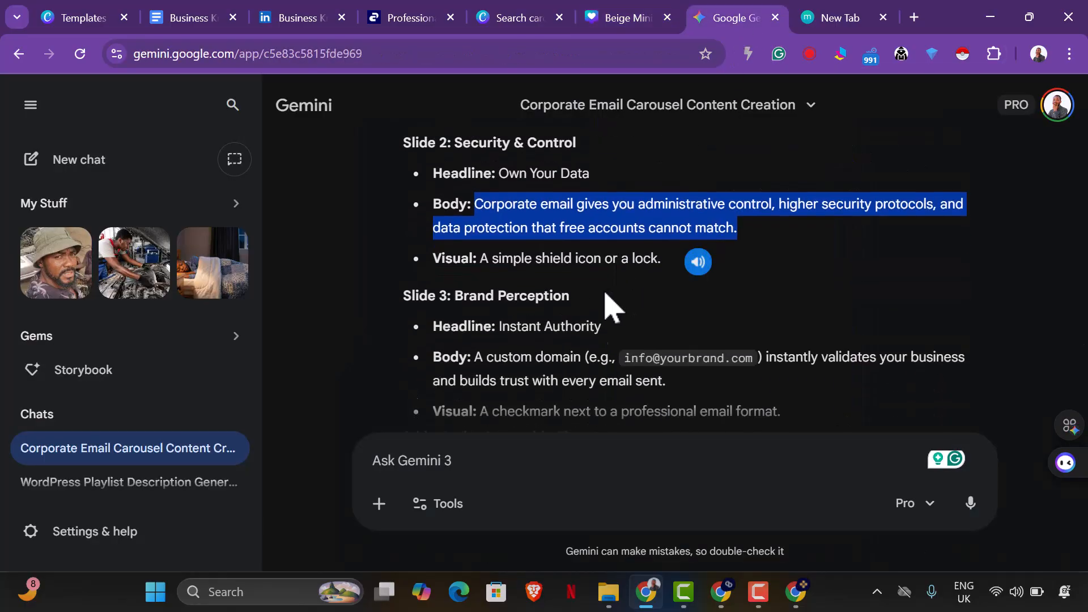
pyautogui.moveTo(498, 243); pyautogui.dragTo(611, 259)
pyautogui.rightClick(574, 242)
pyautogui.click(625, 259)
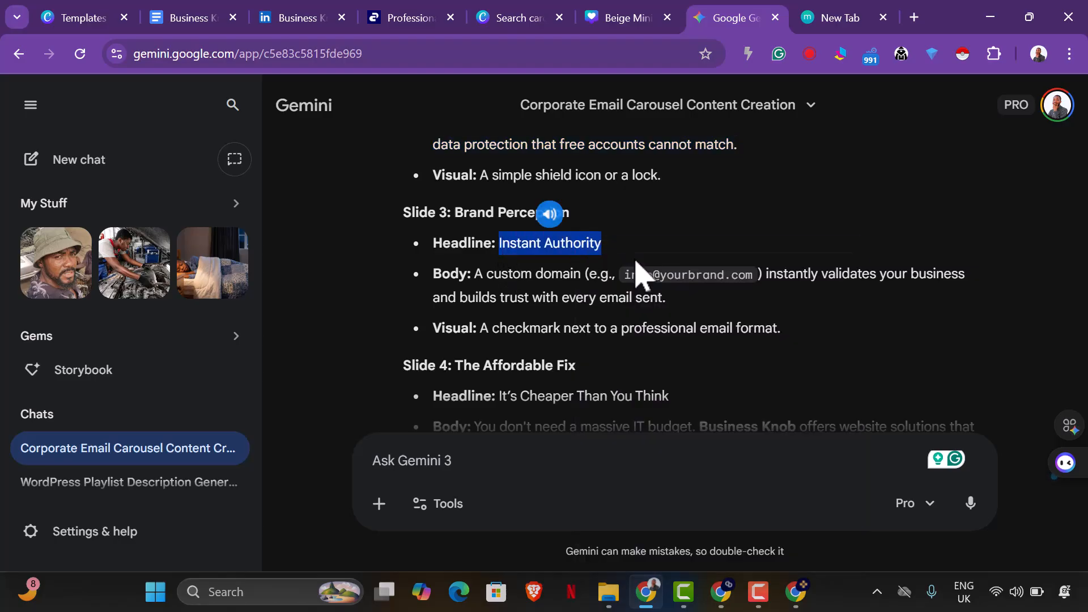
pyautogui.click(616, 22)
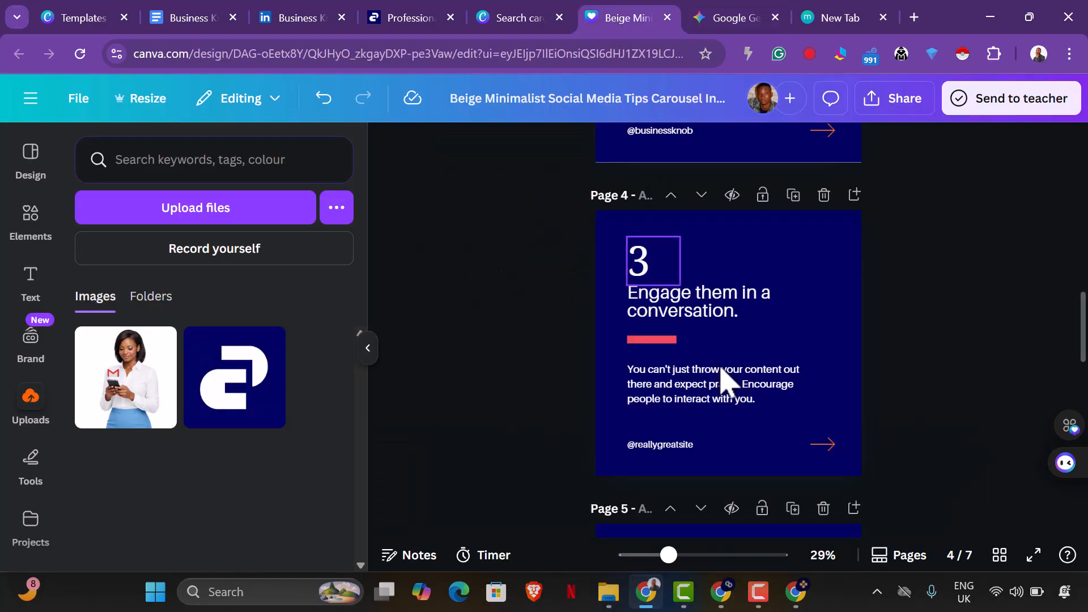
pyautogui.click(717, 299)
pyautogui.click(714, 295)
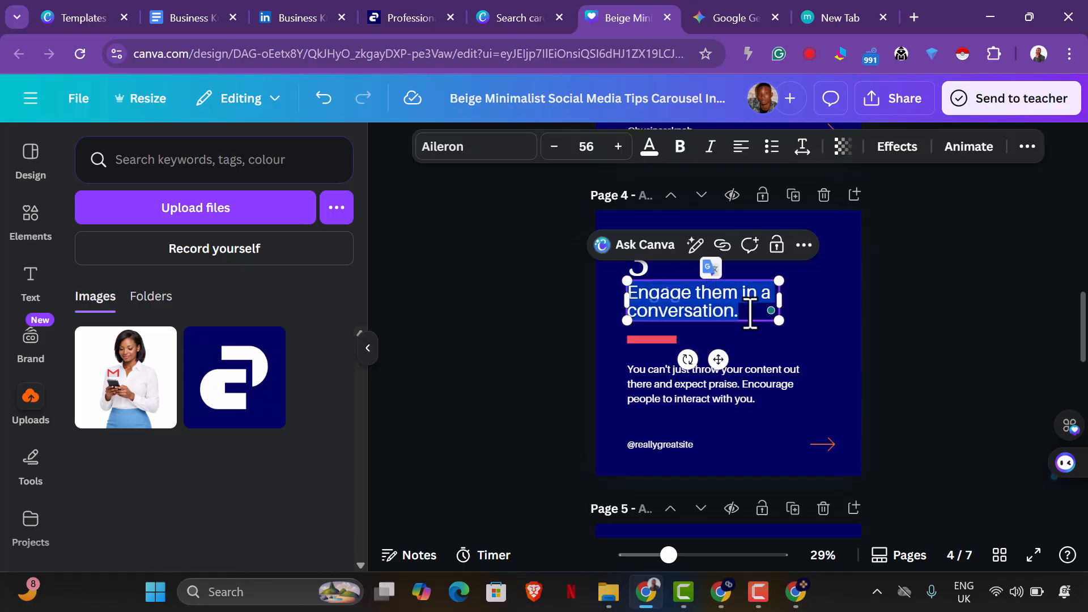
pyautogui.hotkey('ctrl', 'v')
pyautogui.click(897, 348)
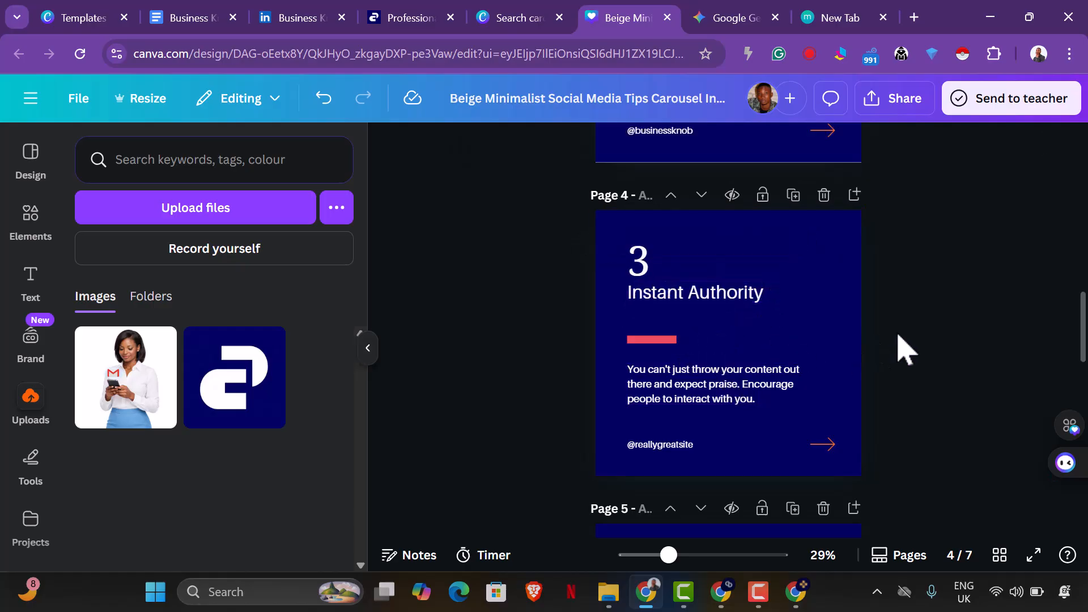
# Replace page 4's body text in Canva with Gemini's Slide 3 body, beginning "A custom domain".
pyautogui.click(737, 18)
pyautogui.scroll(-2, 598, 296)
pyautogui.moveTo(476, 191); pyautogui.dragTo(691, 226)
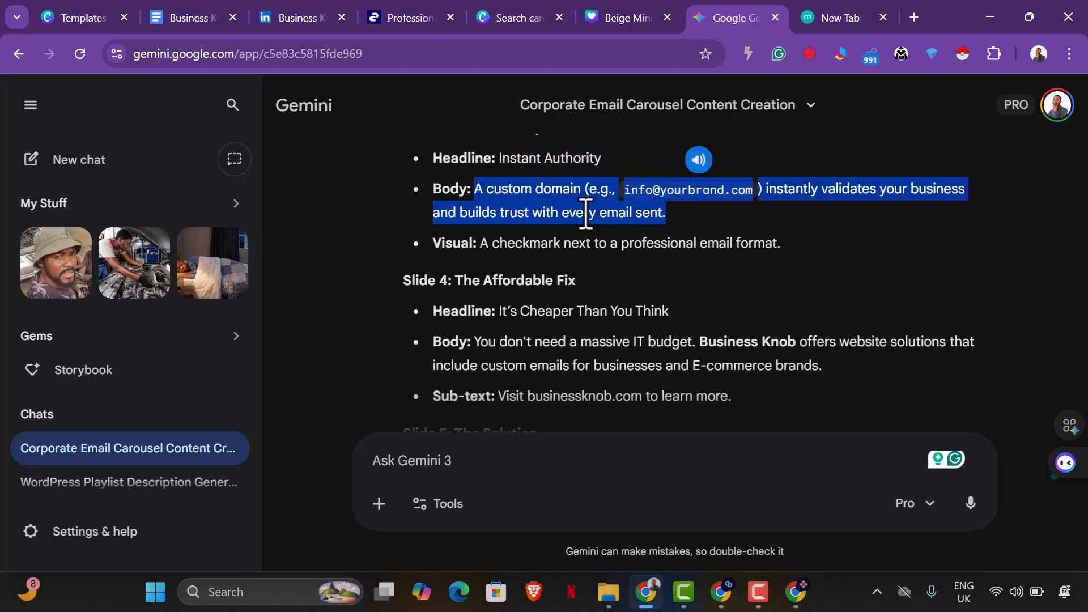
pyautogui.rightClick(657, 219)
pyautogui.click(661, 232)
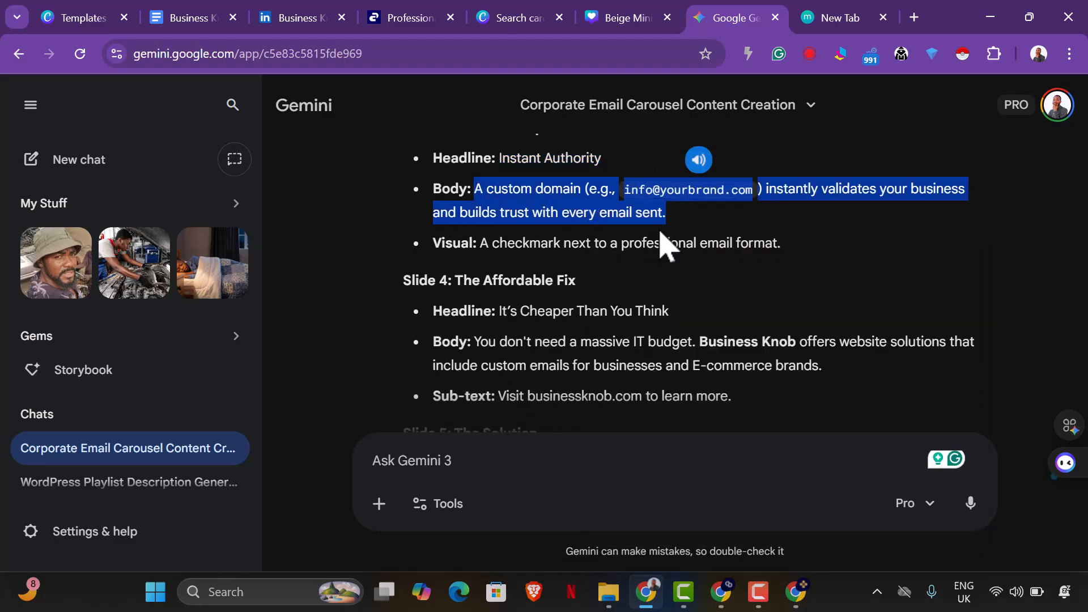
pyautogui.click(604, 13)
pyautogui.doubleClick(731, 397)
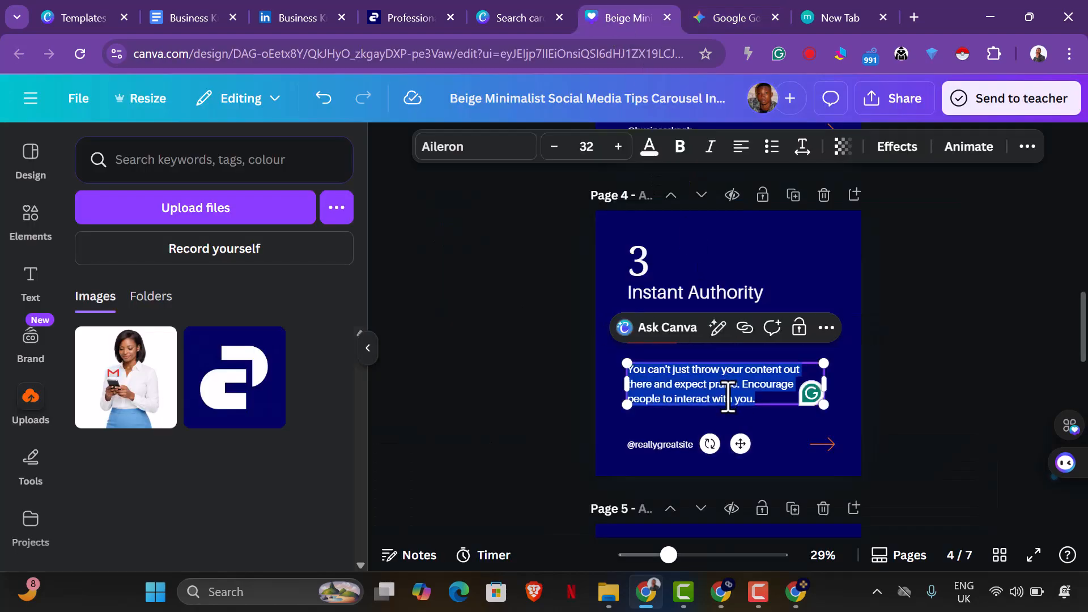
pyautogui.hotkey('ctrl', 'v')
pyautogui.click(921, 417)
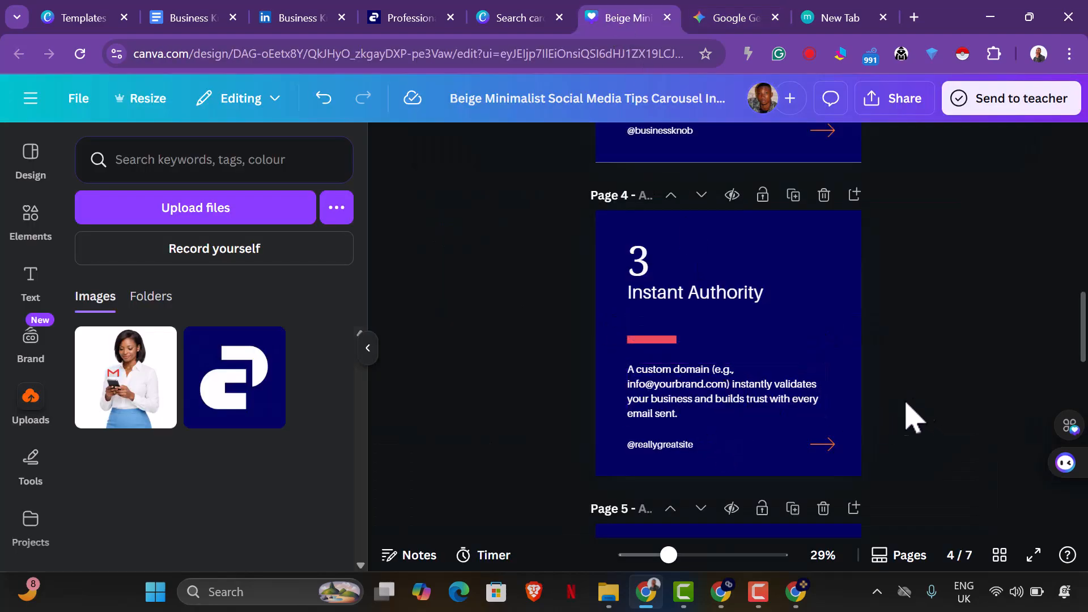
pyautogui.click(675, 459)
pyautogui.click(675, 454)
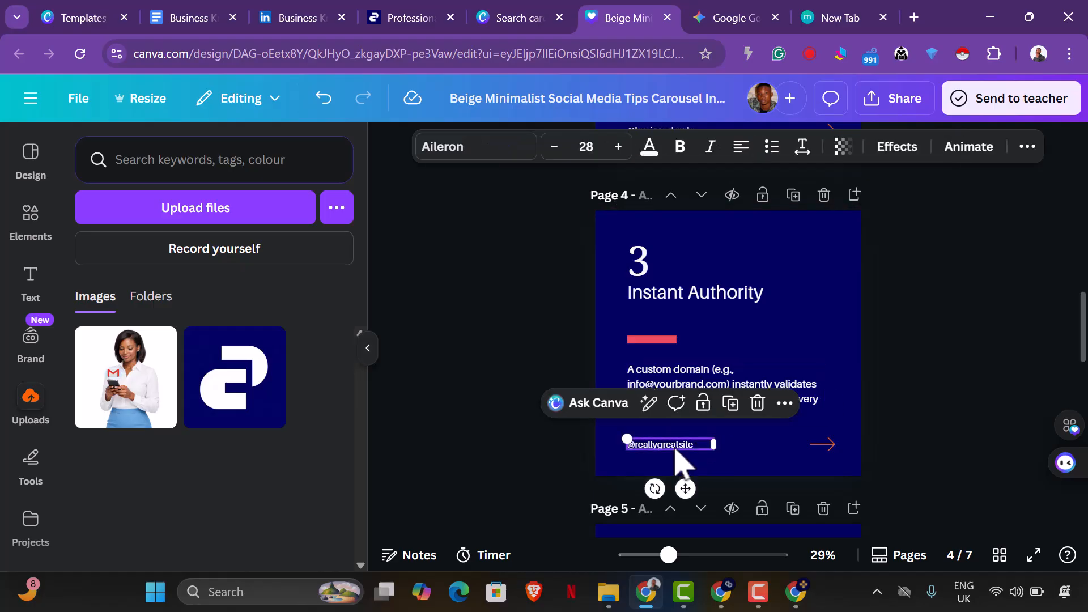
pyautogui.click(676, 450)
pyautogui.press('BackSpace')
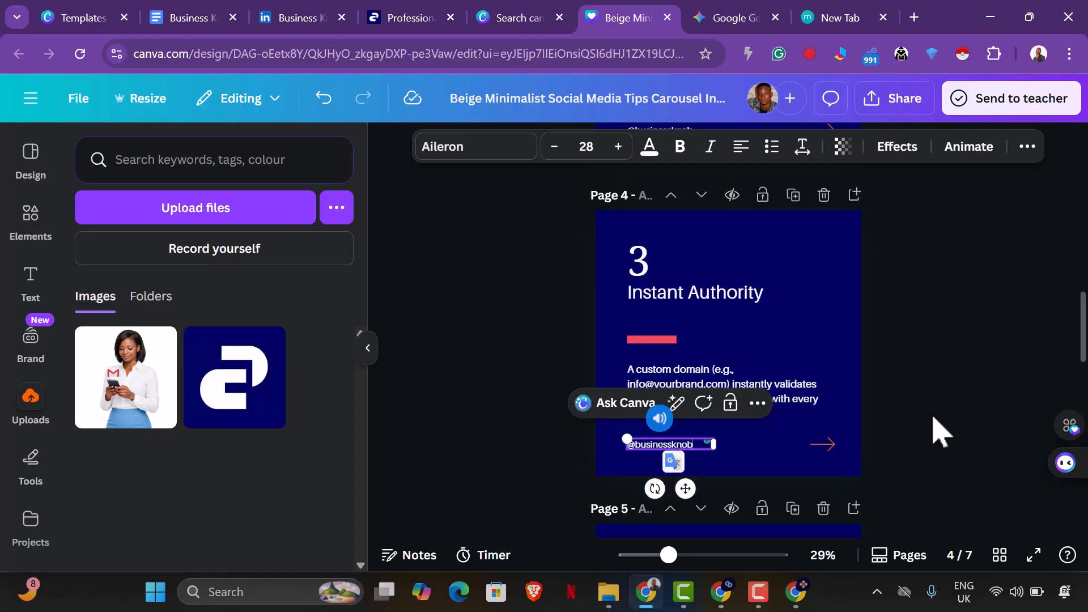
pyautogui.click(953, 445)
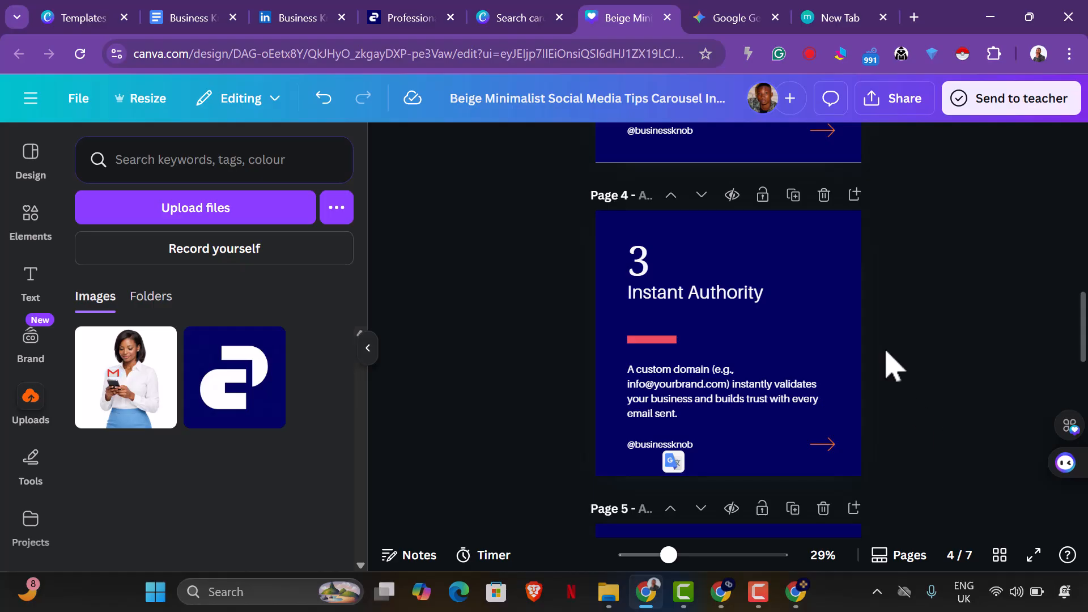
# Copy the Slide 4 headline "It's Cheaper Than You Think" from Gemini and paste it over page 5's heading in Canva.
pyautogui.click(755, 17)
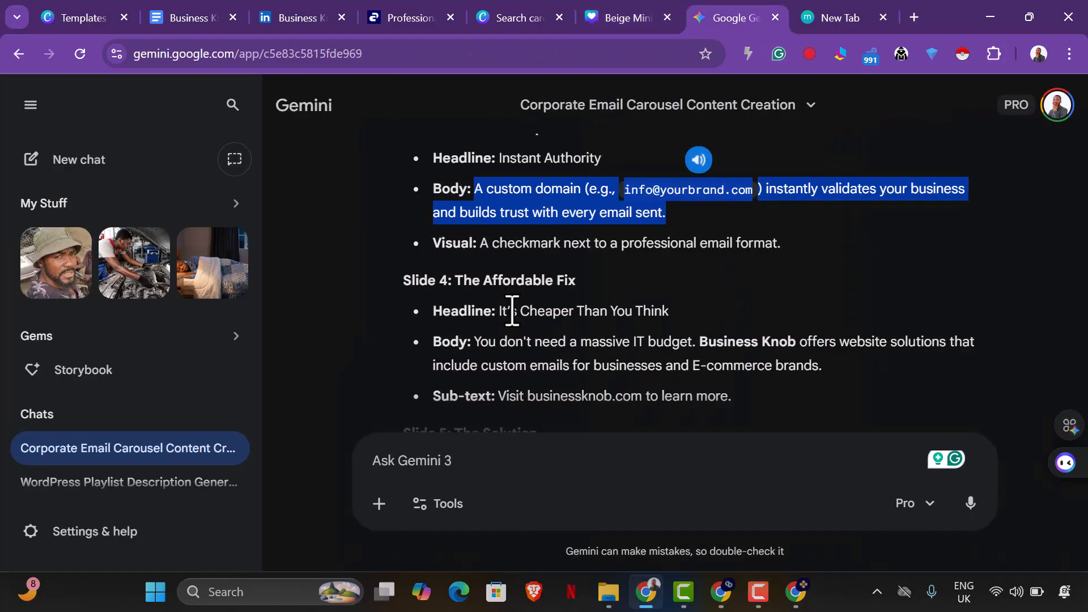
pyautogui.scroll(-2, 491, 271)
pyautogui.moveTo(501, 234); pyautogui.dragTo(690, 245)
pyautogui.rightClick(617, 234)
pyautogui.click(669, 258)
pyautogui.click(624, 18)
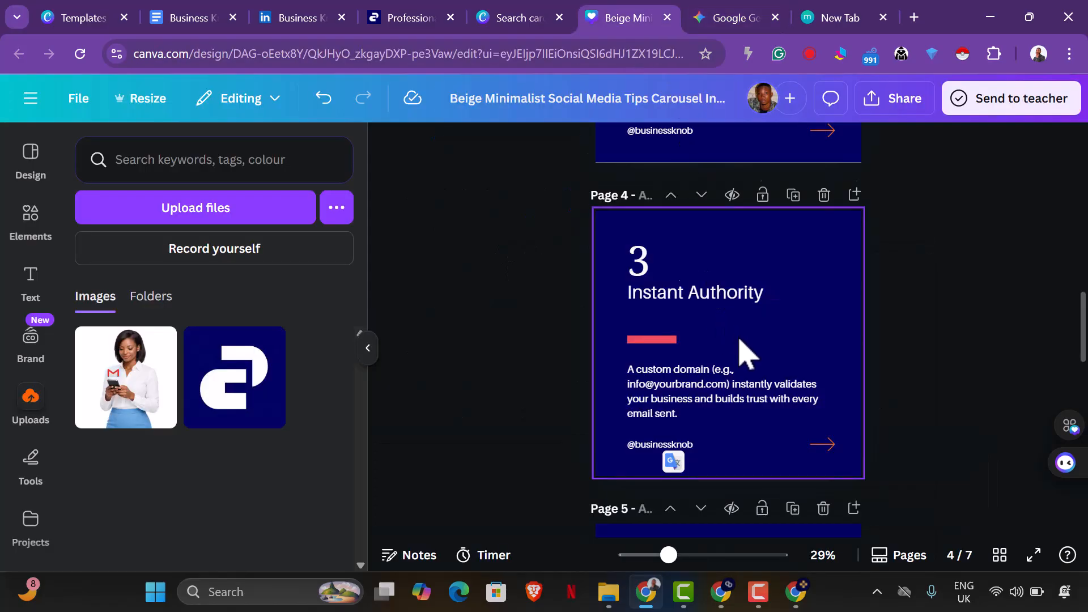
pyautogui.scroll(-6, 740, 351)
pyautogui.doubleClick(699, 286)
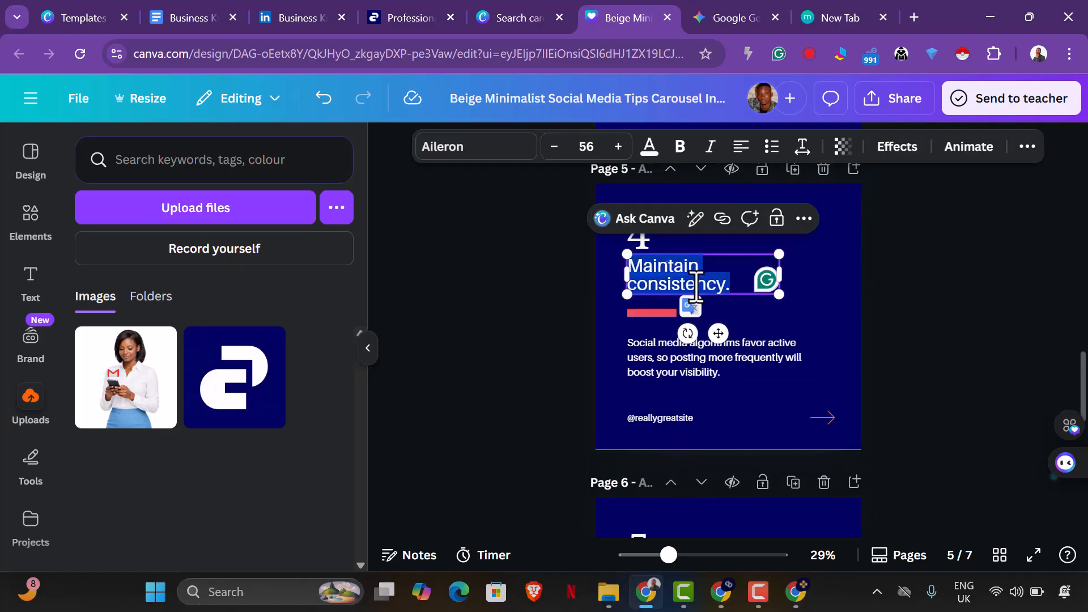
pyautogui.hotkey('ctrl', 'v')
# Replace page 5's body text in Canva with Gemini's Slide 4 body, beginning "You don't need a massive IT budget".
pyautogui.click(727, 18)
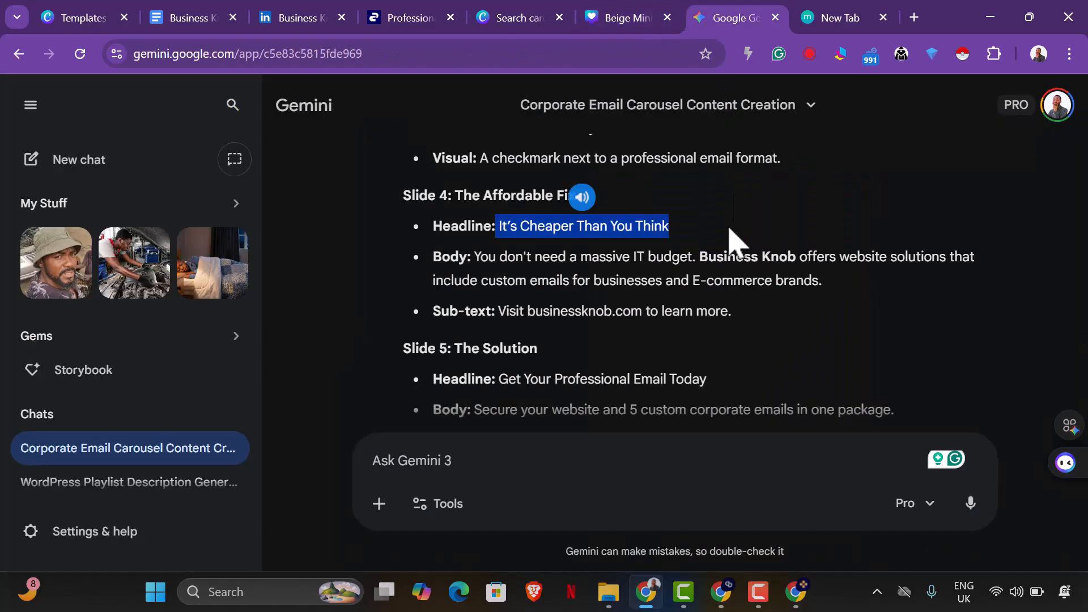
pyautogui.scroll(-2, 727, 276)
pyautogui.moveTo(475, 172); pyautogui.dragTo(848, 212)
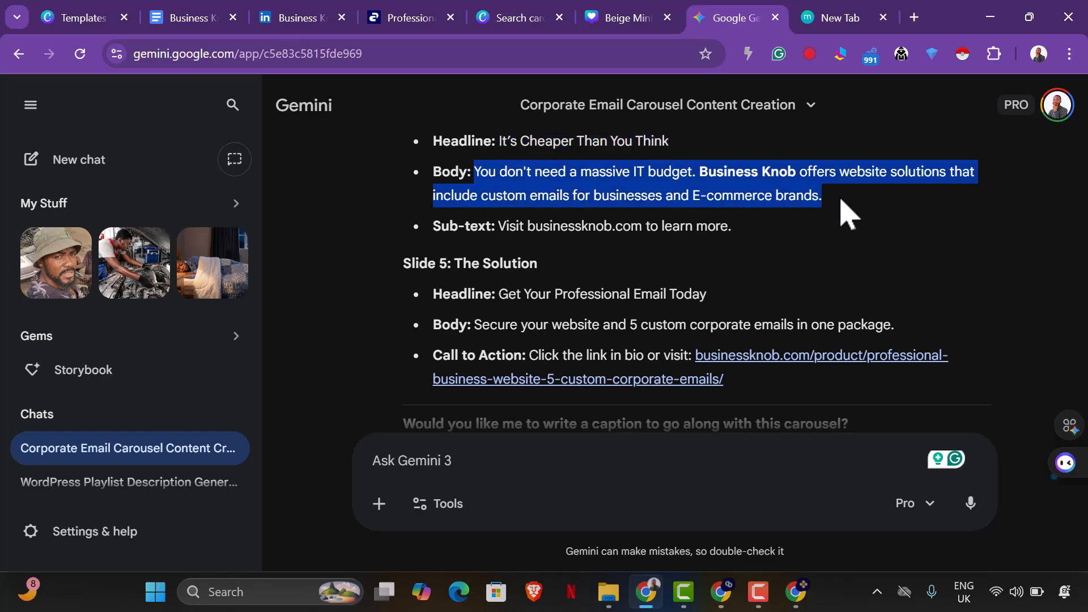
pyautogui.rightClick(760, 190)
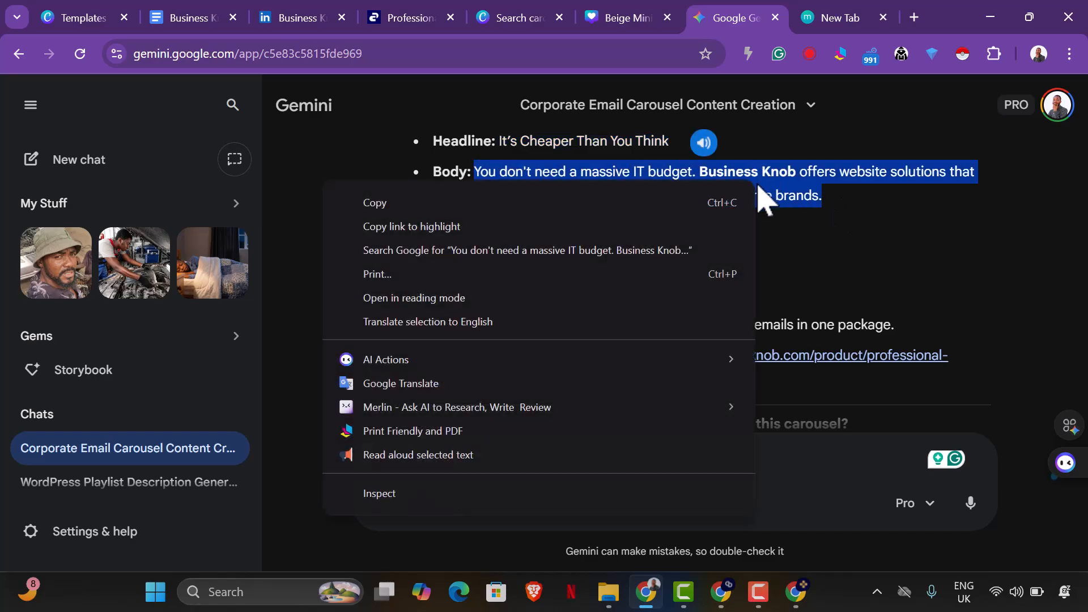
pyautogui.click(652, 203)
pyautogui.click(626, 19)
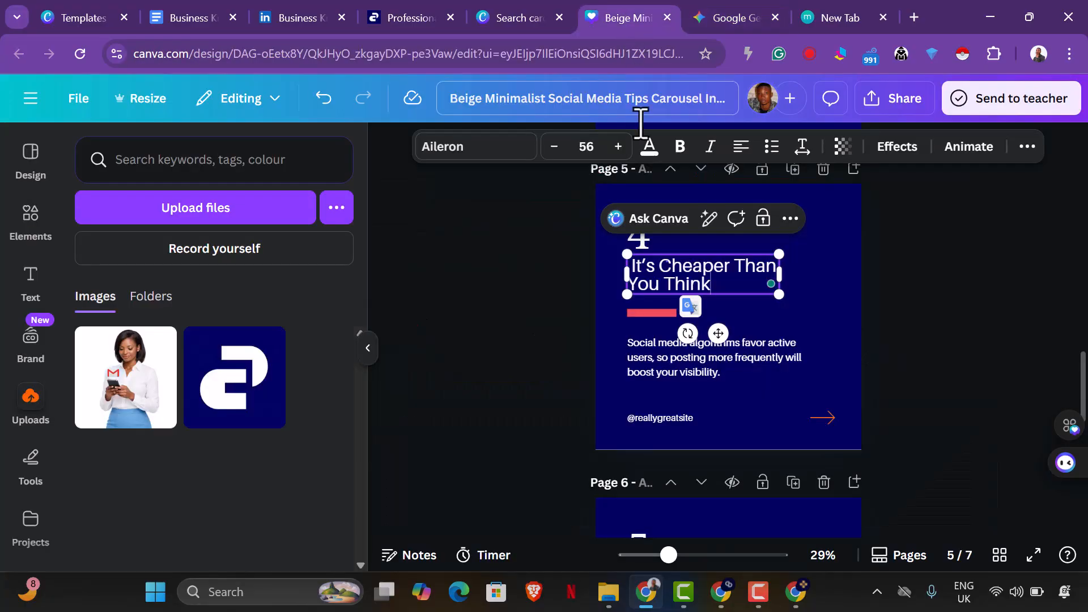
pyautogui.doubleClick(688, 374)
pyautogui.hotkey('ctrl', 'v')
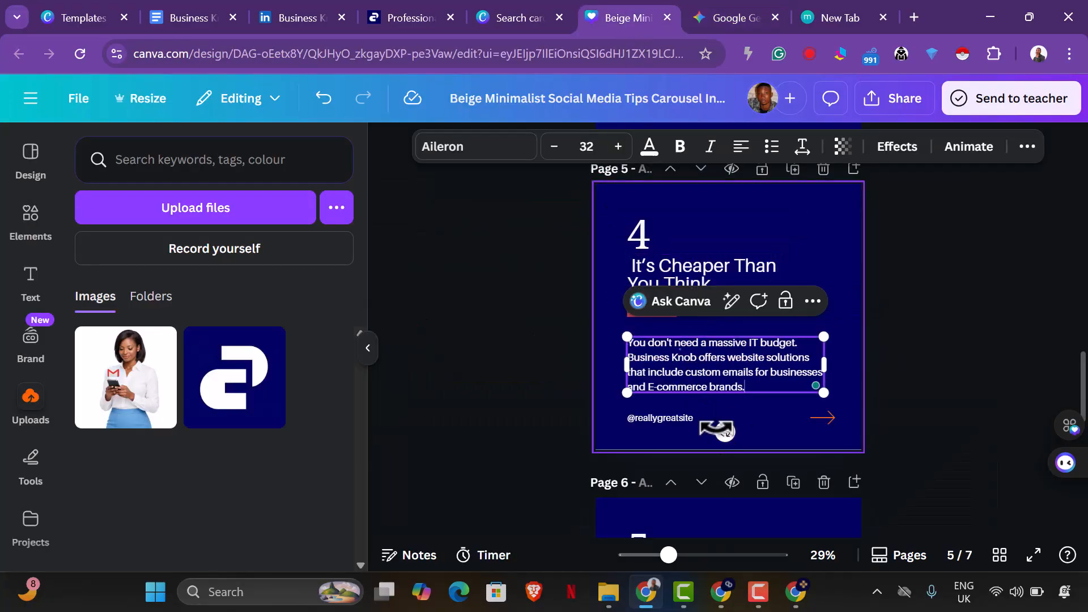
pyautogui.doubleClick(679, 419)
pyautogui.write('@businessknob')
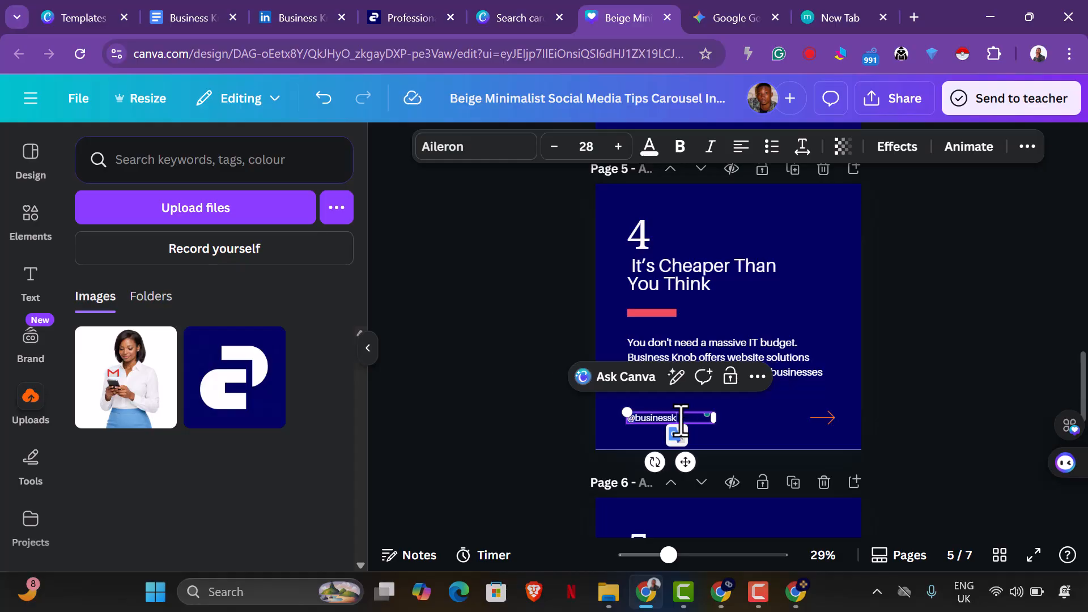
pyautogui.click(936, 394)
# Copy the Slide 5 headline "Get Your Professional Email Today" from Gemini and paste it over page 6's heading in Canva.
pyautogui.scroll(-2, 932, 389)
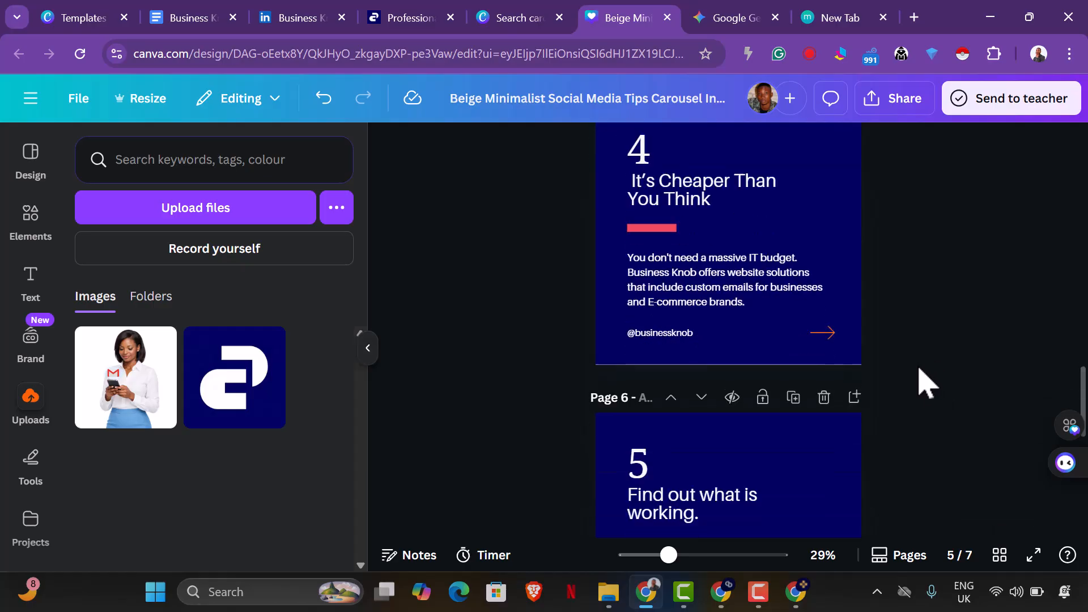
pyautogui.scroll(-4, 925, 383)
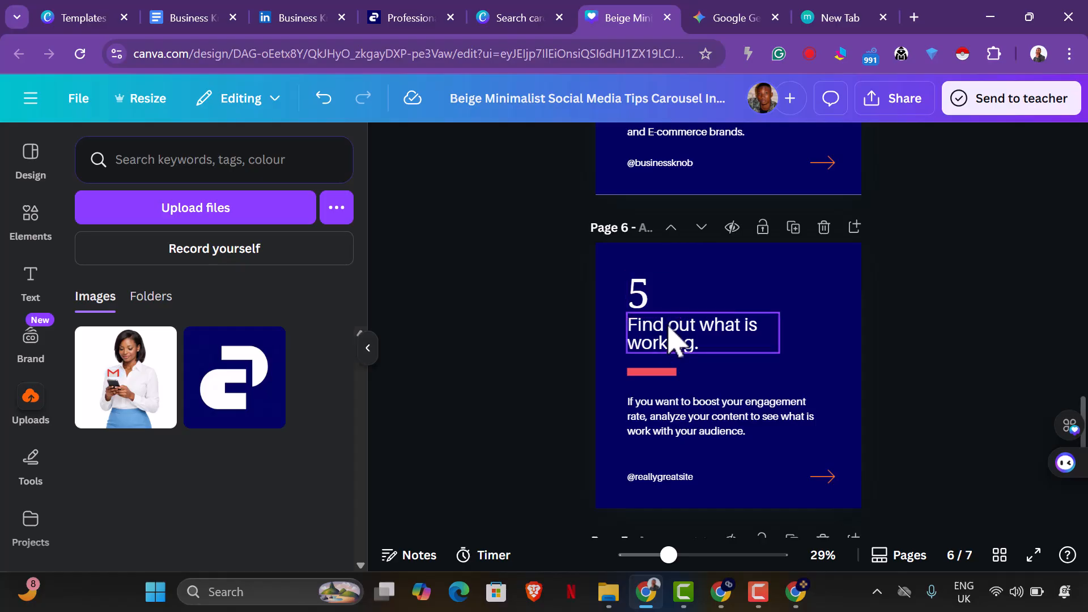
pyautogui.click(717, 19)
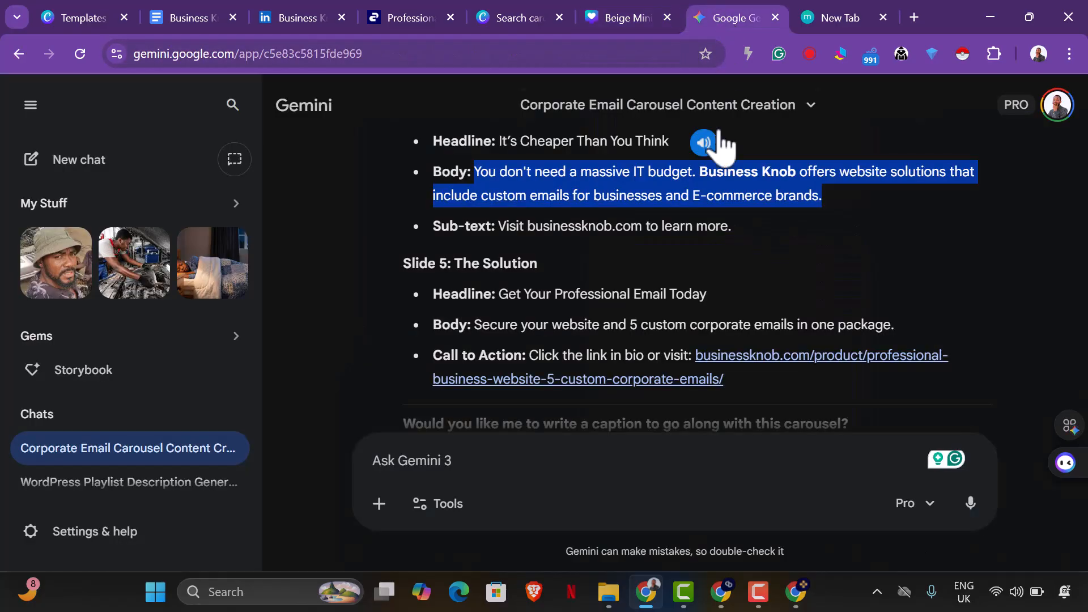
pyautogui.scroll(-2, 567, 283)
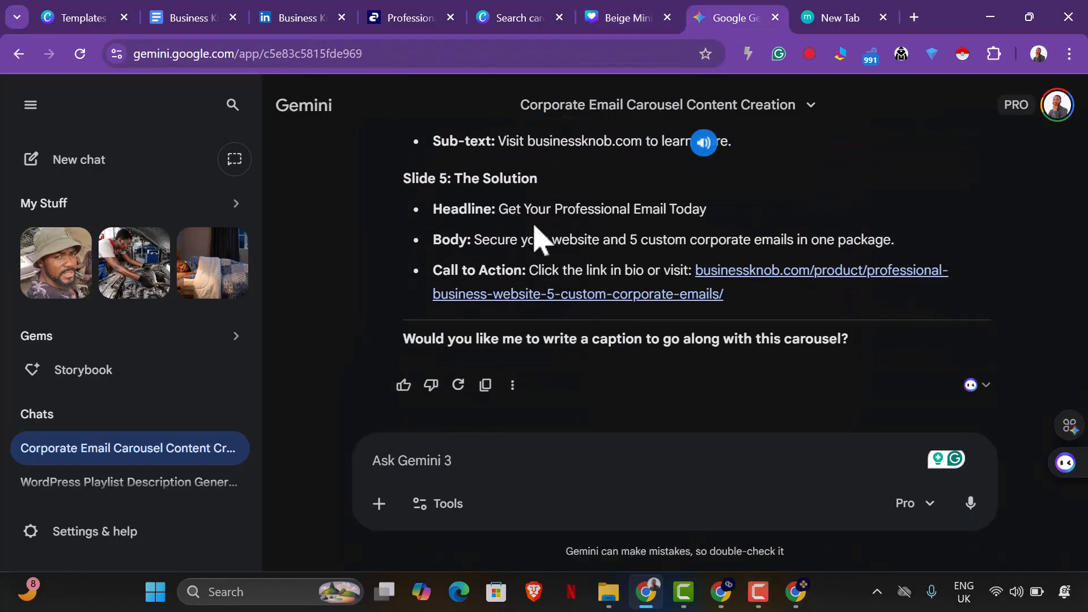
pyautogui.moveTo(497, 210); pyautogui.dragTo(707, 211)
pyautogui.rightClick(705, 218)
pyautogui.click(731, 231)
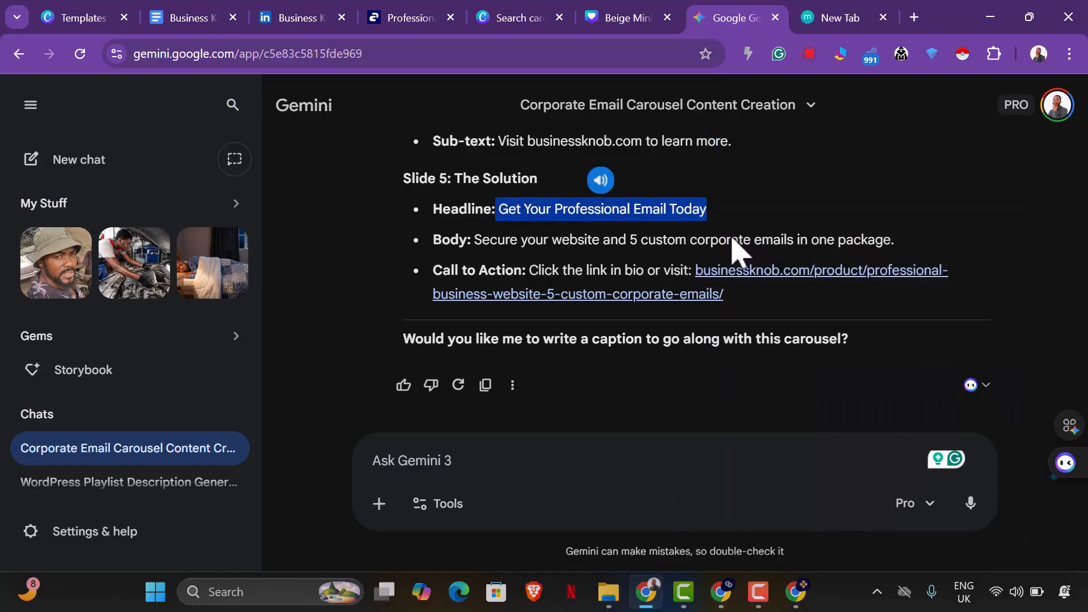
pyautogui.click(624, 18)
pyautogui.doubleClick(724, 339)
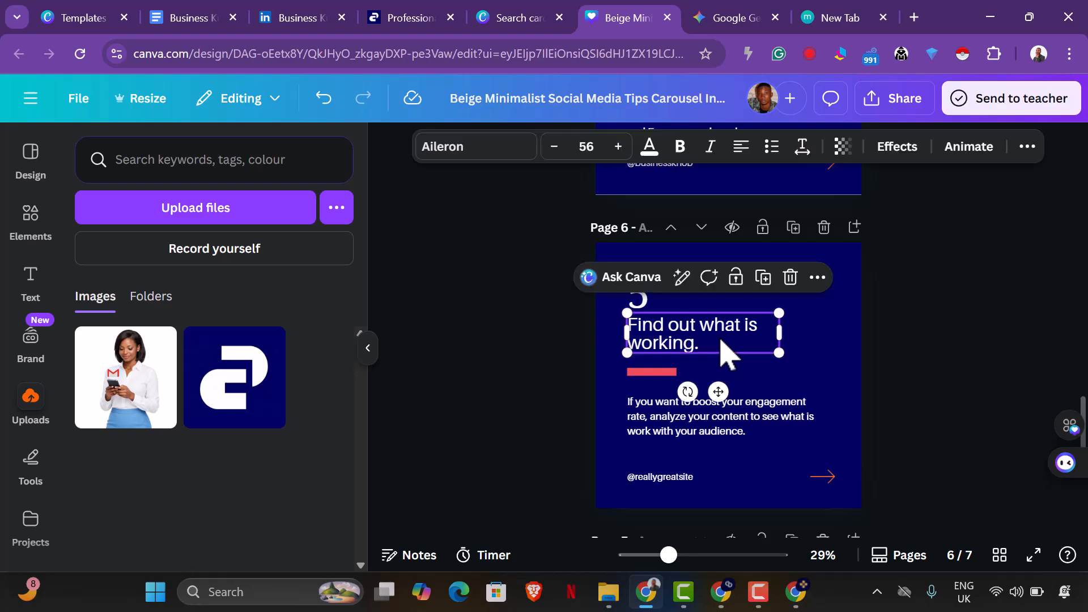
pyautogui.hotkey('ctrl', 'v')
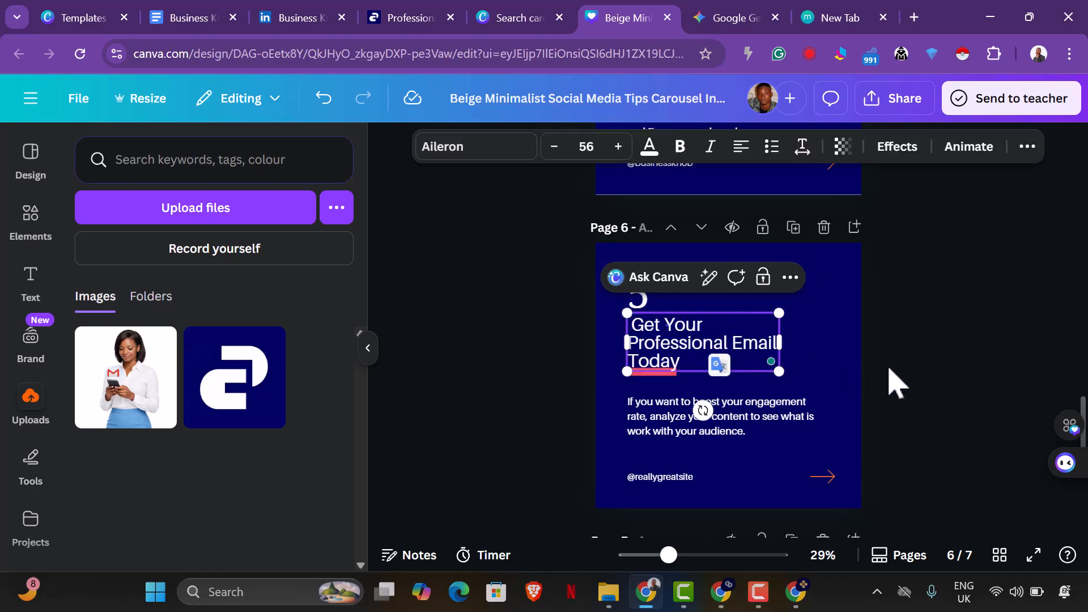
pyautogui.click(930, 384)
# Widen page 6's heading box so the headline fits on two lines, and remove the space before "Get".
pyautogui.click(773, 343)
pyautogui.moveTo(788, 343); pyautogui.dragTo(826, 352)
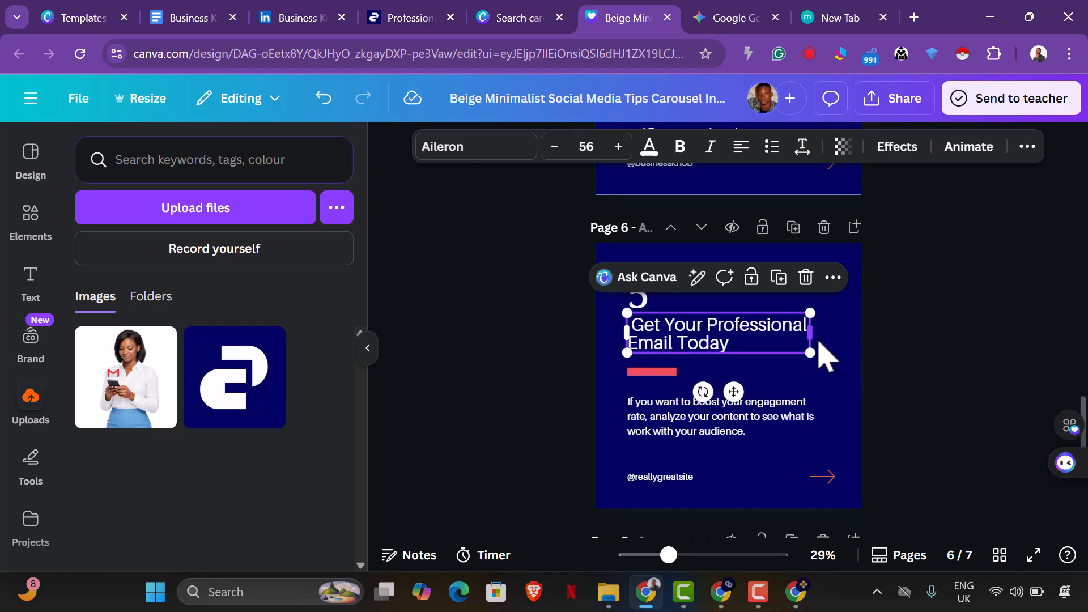
pyautogui.click(959, 352)
pyautogui.click(751, 346)
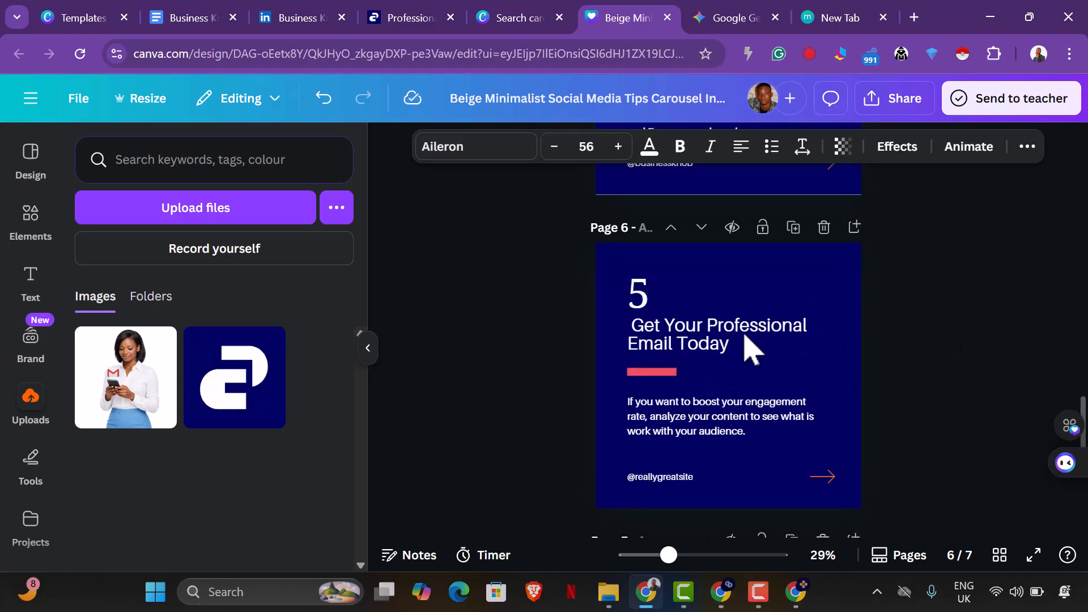
pyautogui.click(748, 347)
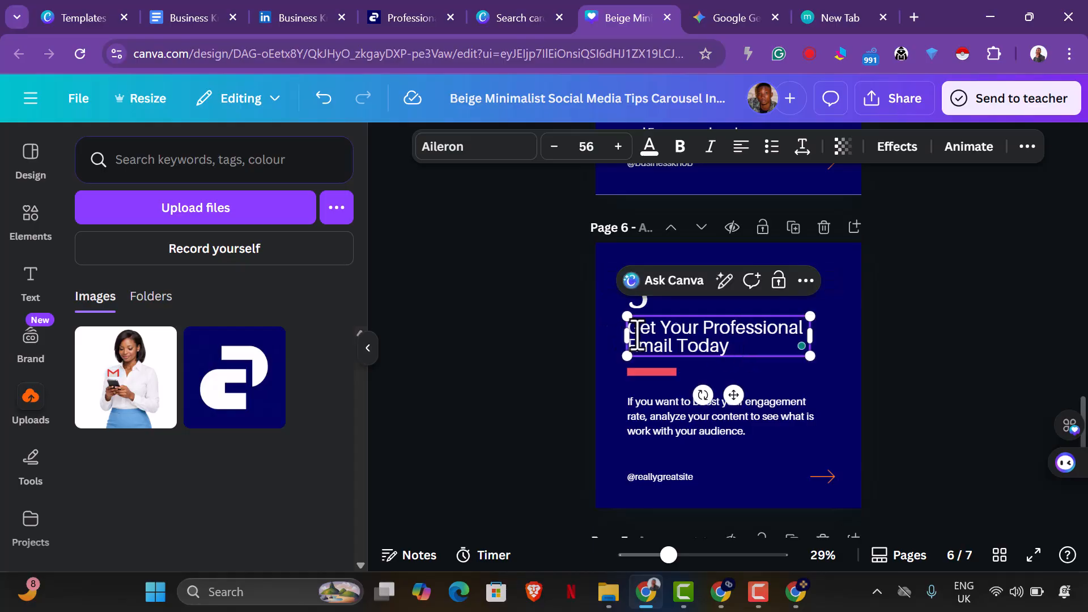
pyautogui.click(953, 364)
# Copy Gemini's Slide 5 body, "Secure your website and 5 custom corporate emails in one package.", and paste it over page 6's body text in Canva.
pyautogui.scroll(4, 962, 377)
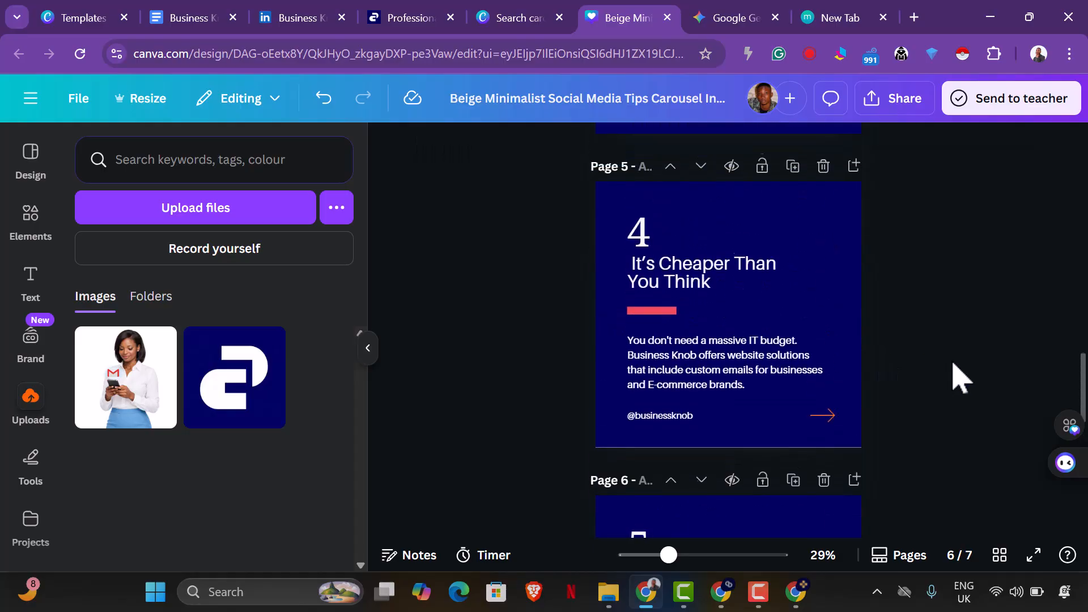
pyautogui.scroll(-3, 962, 377)
pyautogui.scroll(-2, 962, 377)
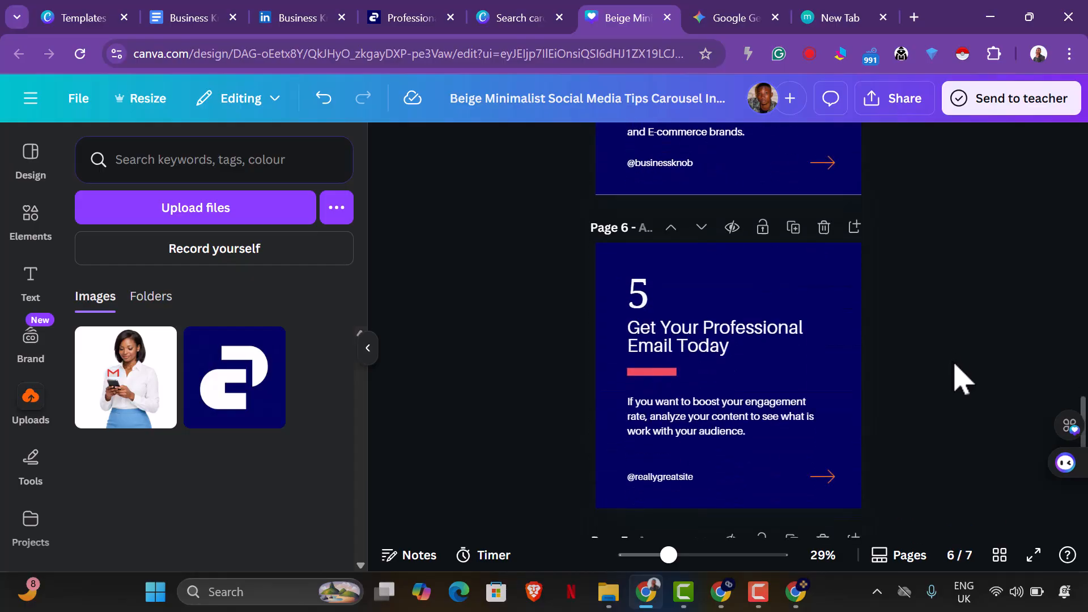
pyautogui.click(715, 23)
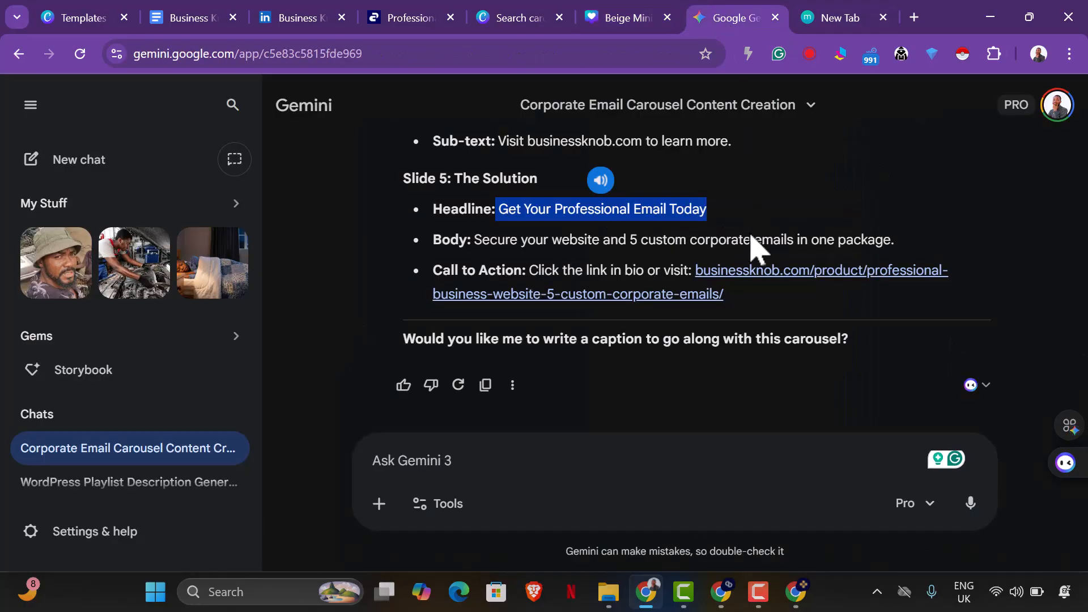
pyautogui.moveTo(476, 247); pyautogui.dragTo(910, 262)
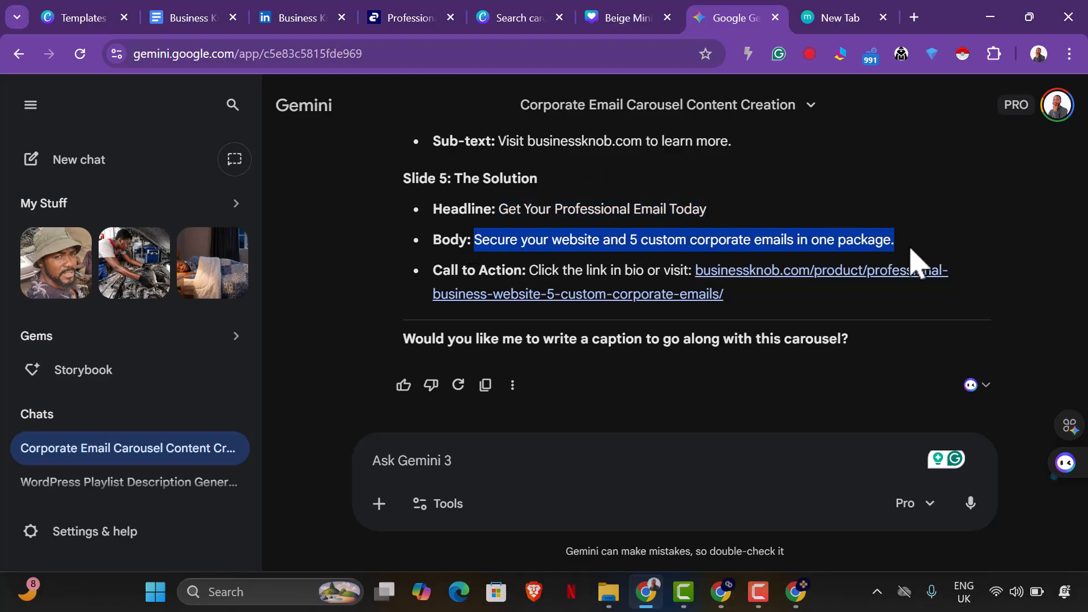
pyautogui.rightClick(860, 239)
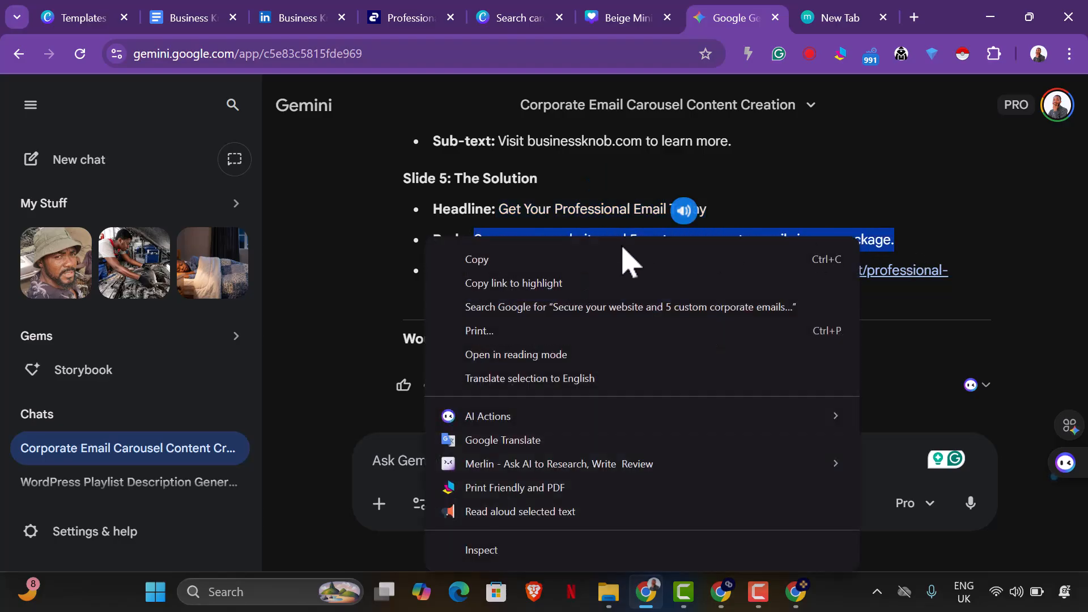
pyautogui.click(584, 260)
pyautogui.click(637, 22)
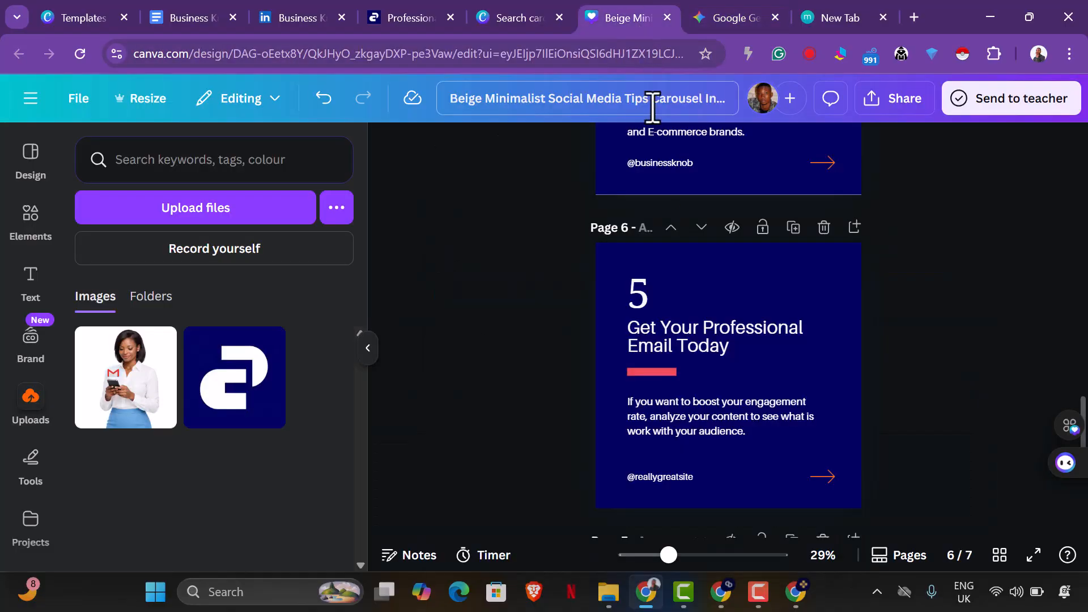
pyautogui.click(717, 433)
pyautogui.click(720, 434)
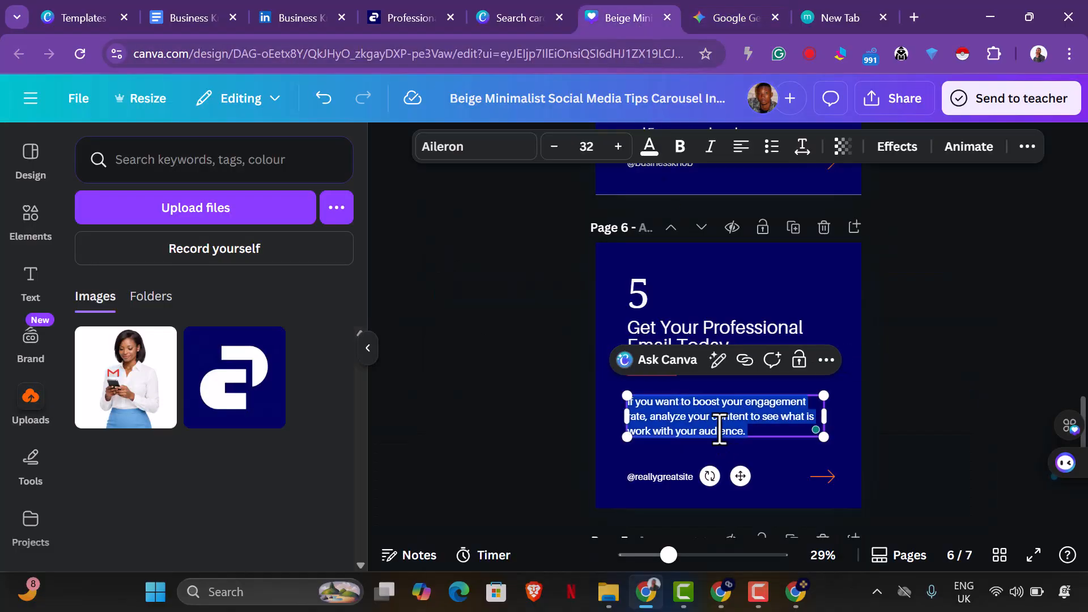
pyautogui.hotkey('ctrl', 'v')
pyautogui.click(924, 442)
pyautogui.scroll(-2, 924, 442)
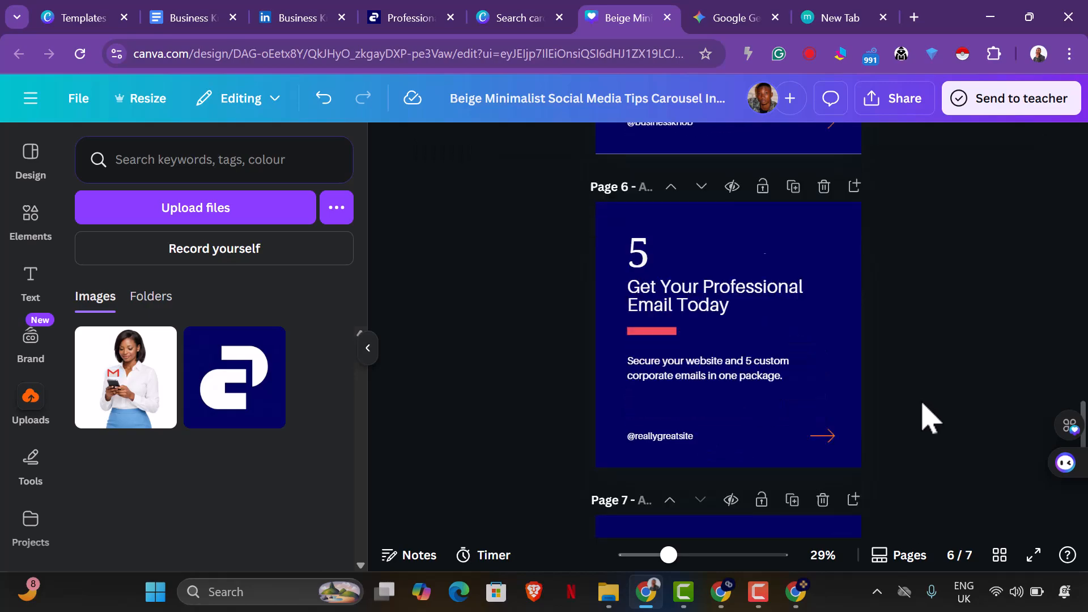
pyautogui.scroll(4, 856, 390)
pyautogui.scroll(-5, 853, 389)
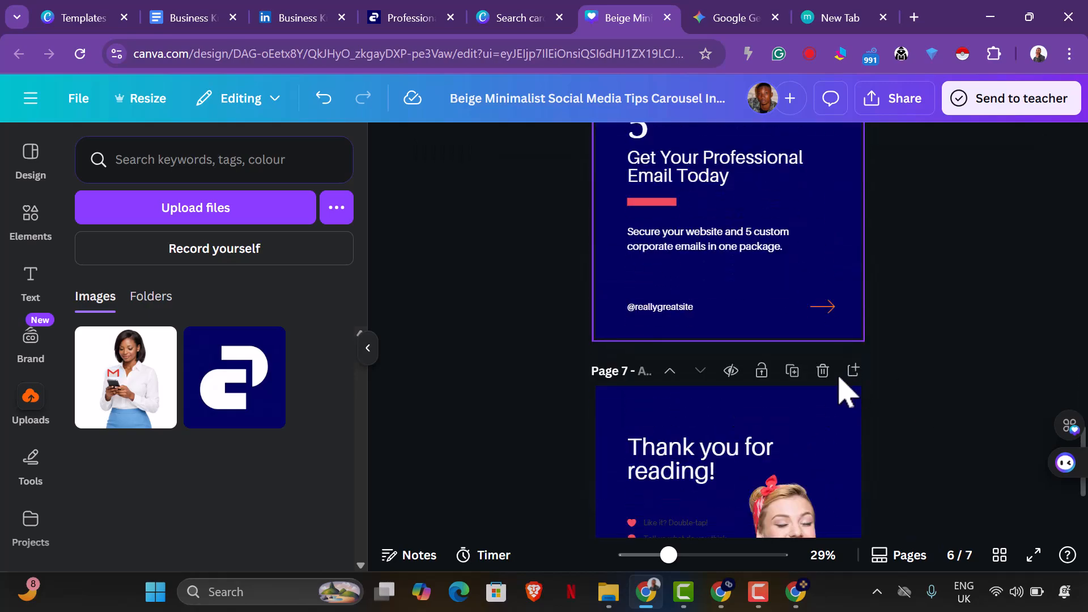
pyautogui.click(687, 322)
pyautogui.click(686, 324)
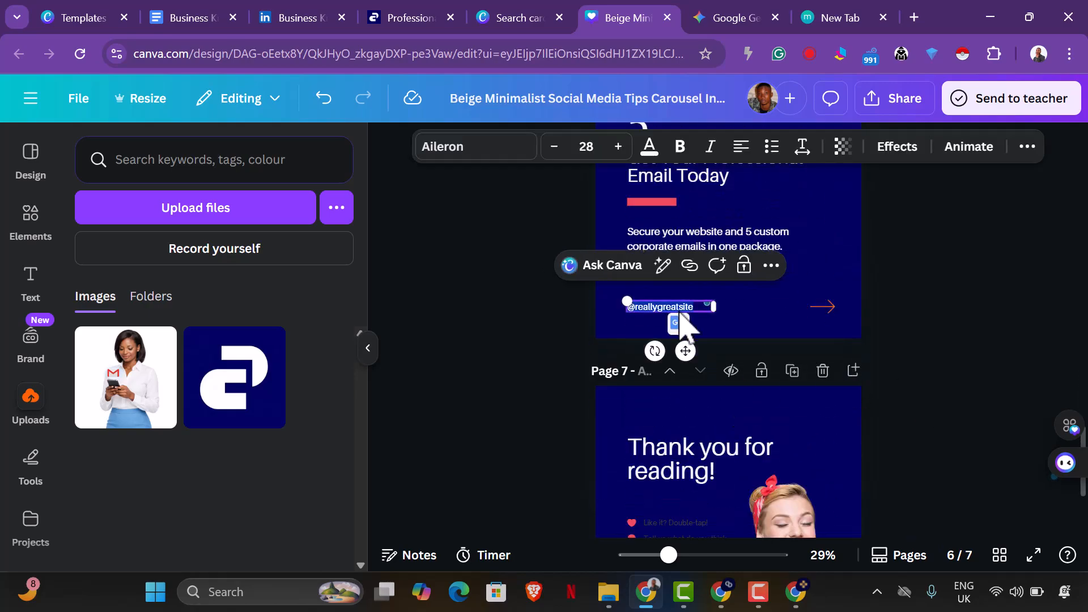
pyautogui.write('@businessknob')
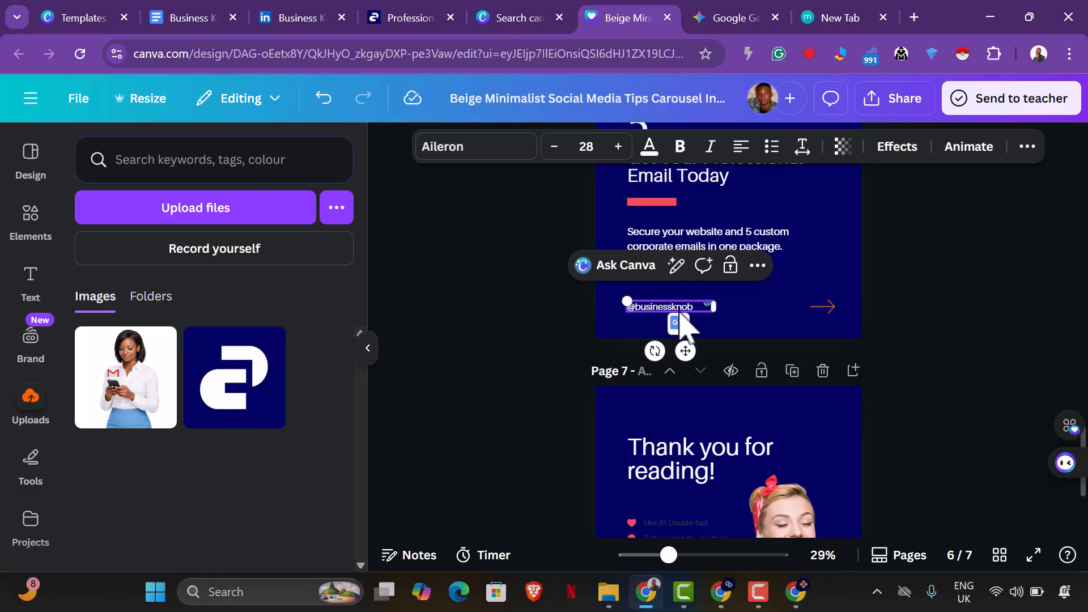
pyautogui.click(1001, 369)
# Change the dark text of page 7's four-line call-to-action list to white and apply the colour change across all pages.
pyautogui.scroll(-3, 963, 397)
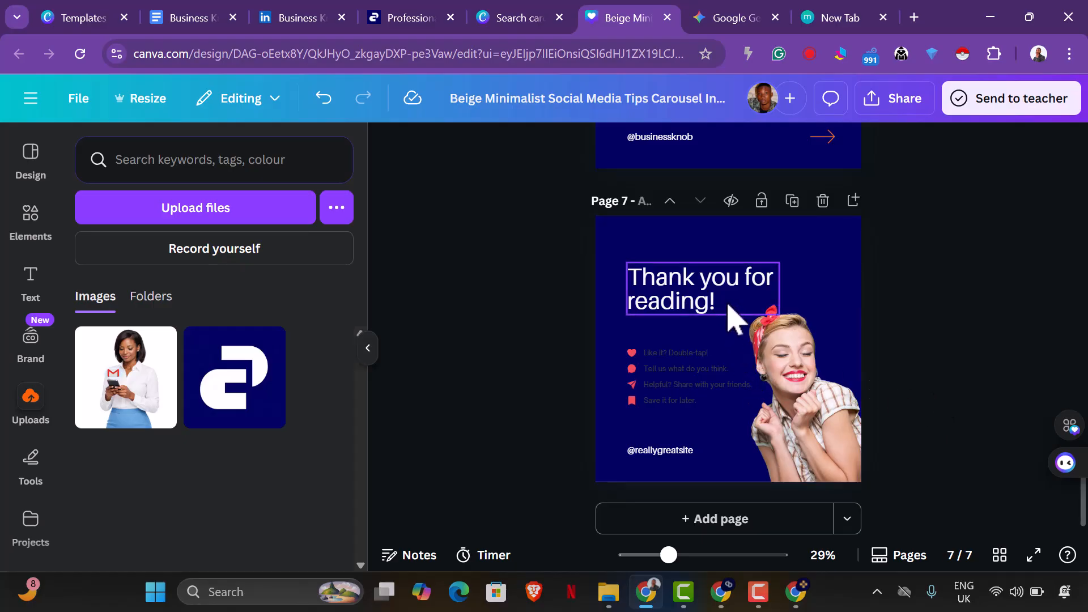
pyautogui.click(702, 369)
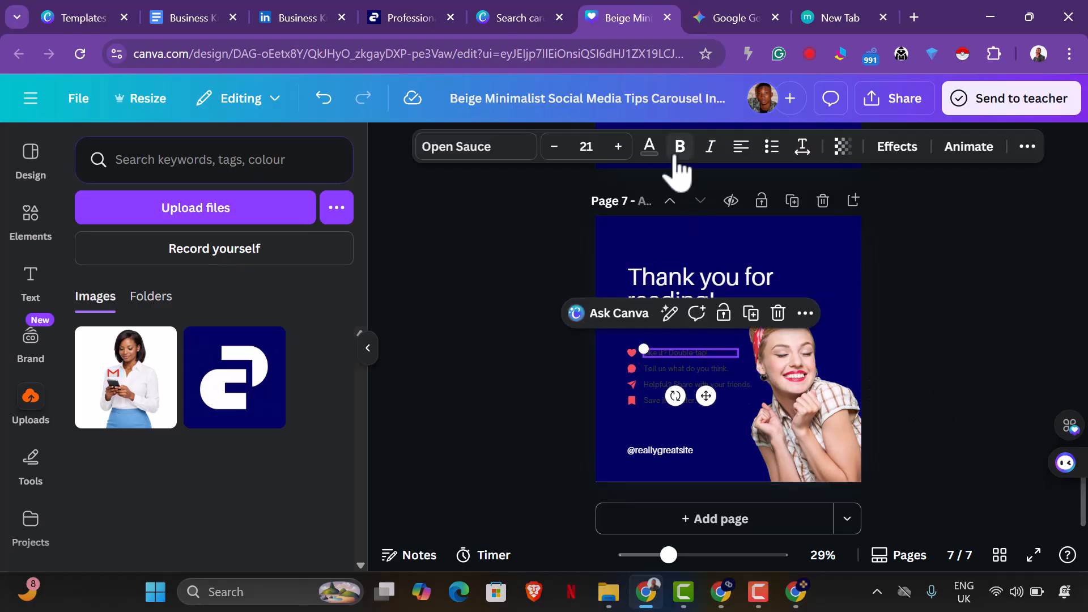
pyautogui.click(649, 146)
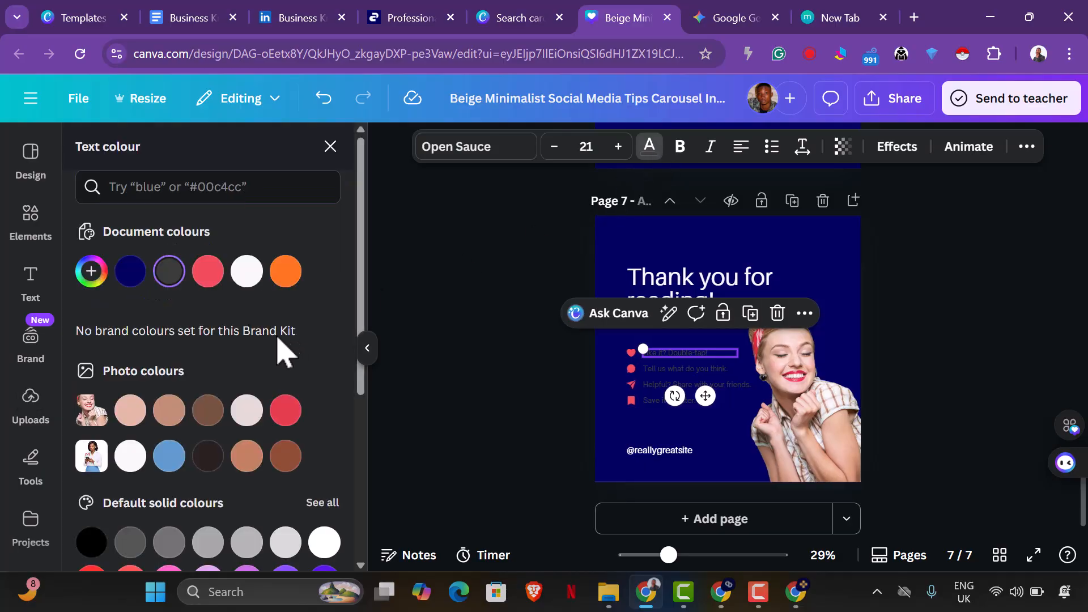
pyautogui.click(247, 270)
pyautogui.click(203, 553)
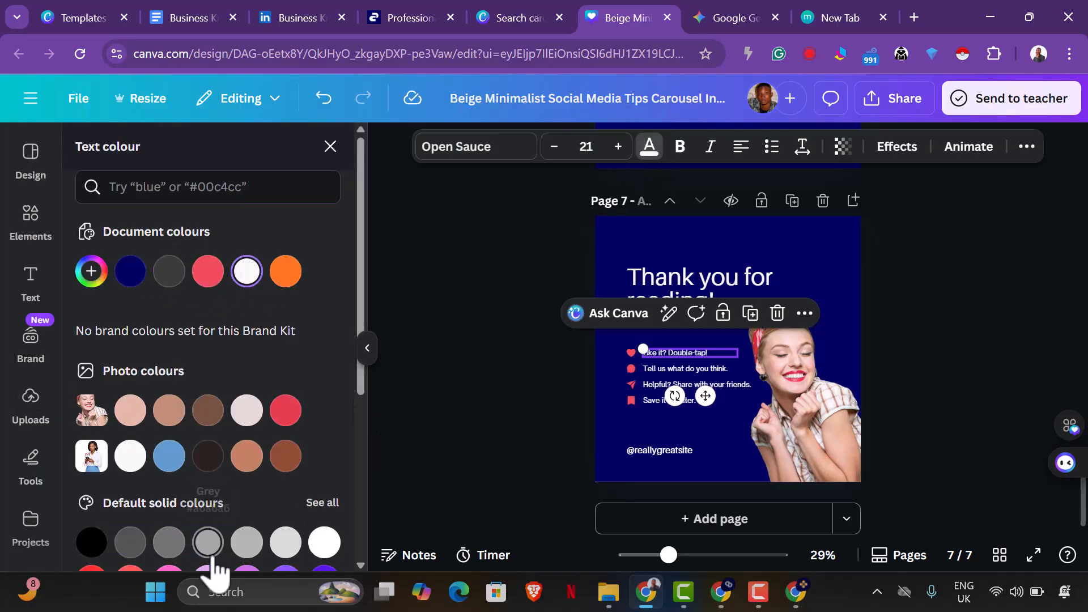
pyautogui.click(896, 412)
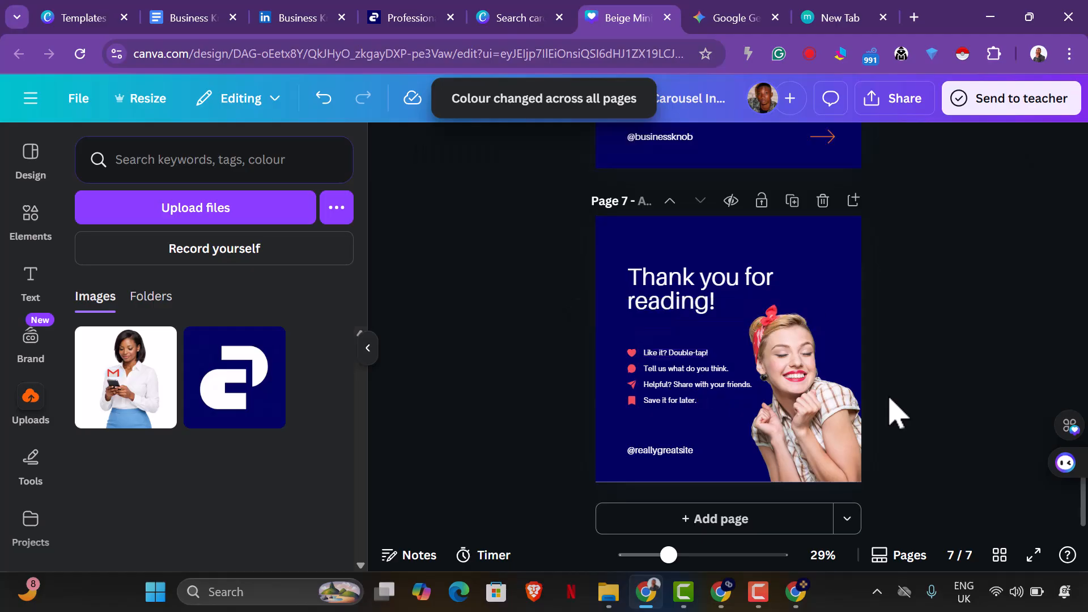
pyautogui.click(672, 453)
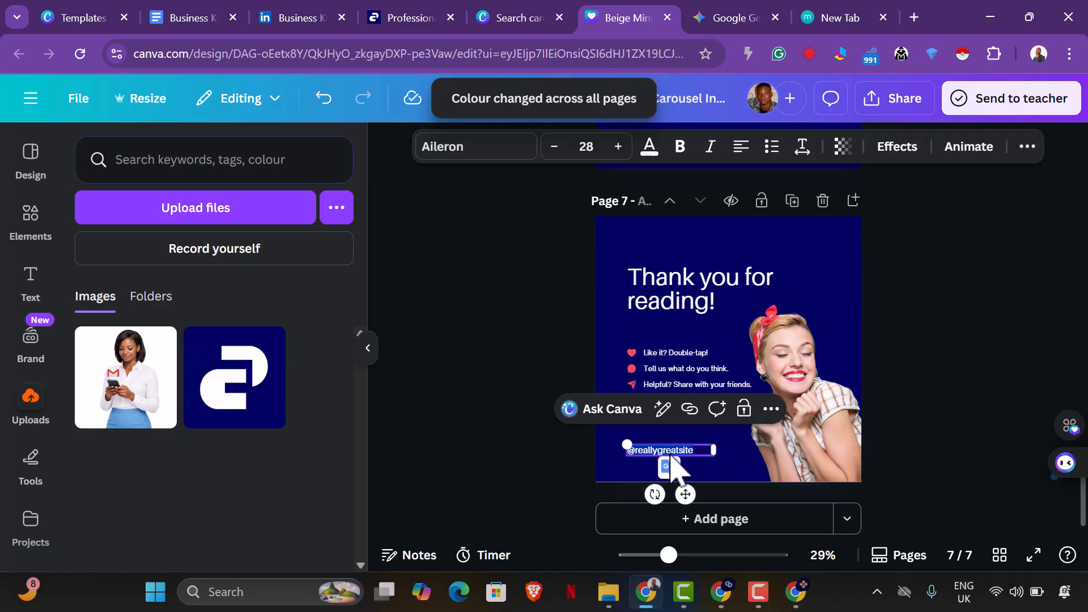
pyautogui.write('@businessknob')
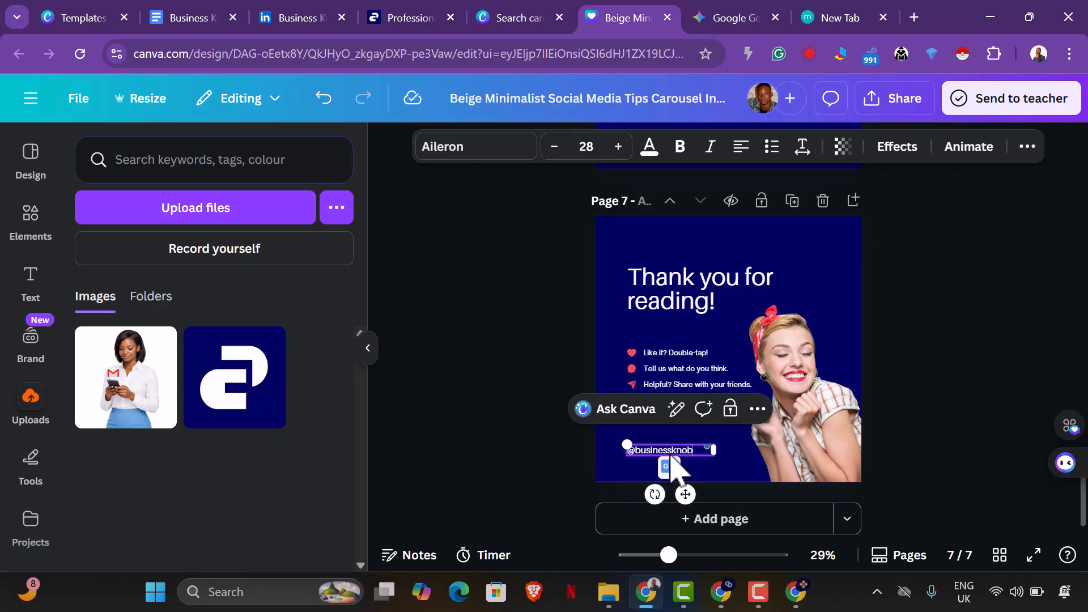
pyautogui.click(911, 451)
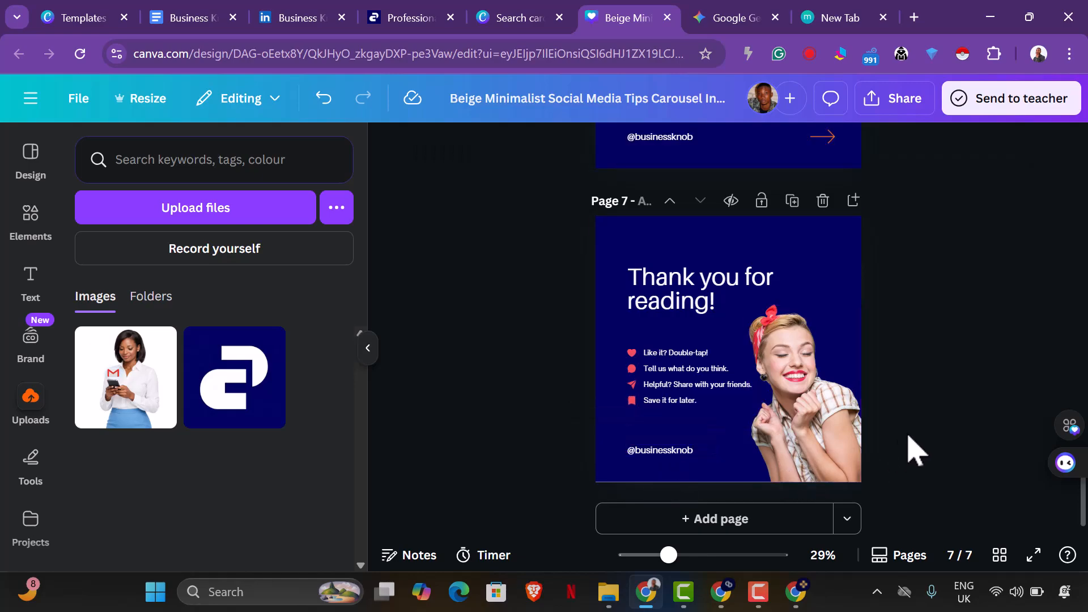
pyautogui.click(836, 394)
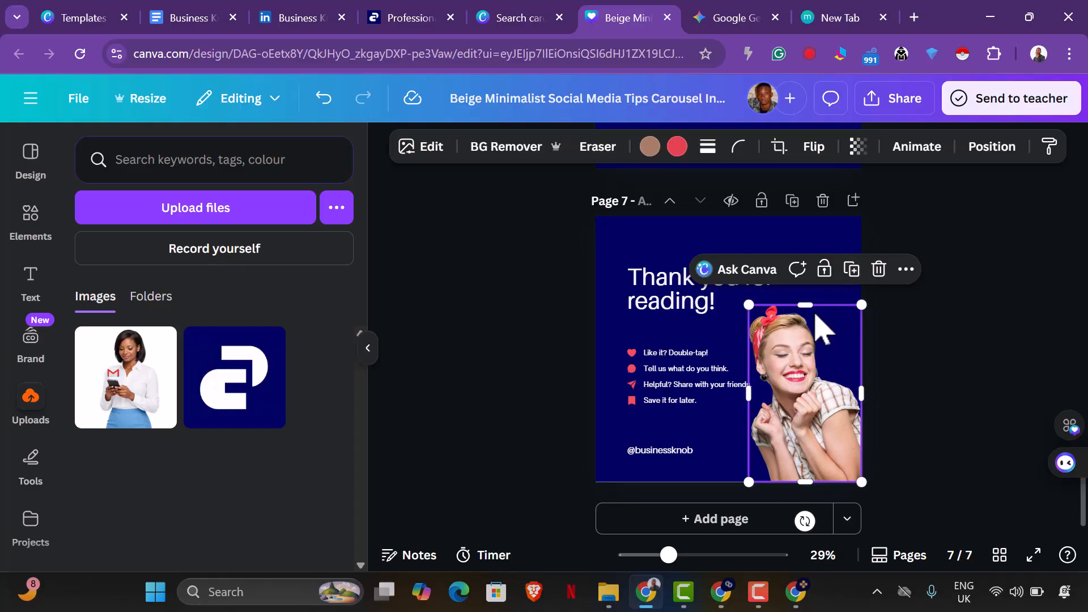
pyautogui.click(741, 28)
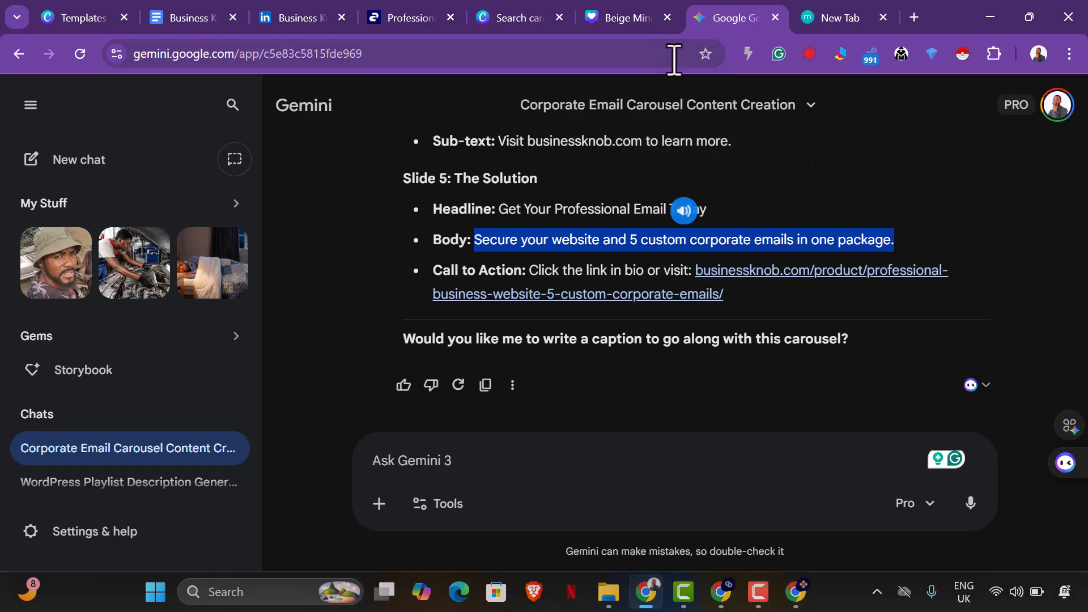
pyautogui.click(617, 24)
# In ChatGPT's image prompt chat, request the same lady urging people to share without holding her phone, looking happy and somewhat enticing to the viewer.
pyautogui.click(796, 592)
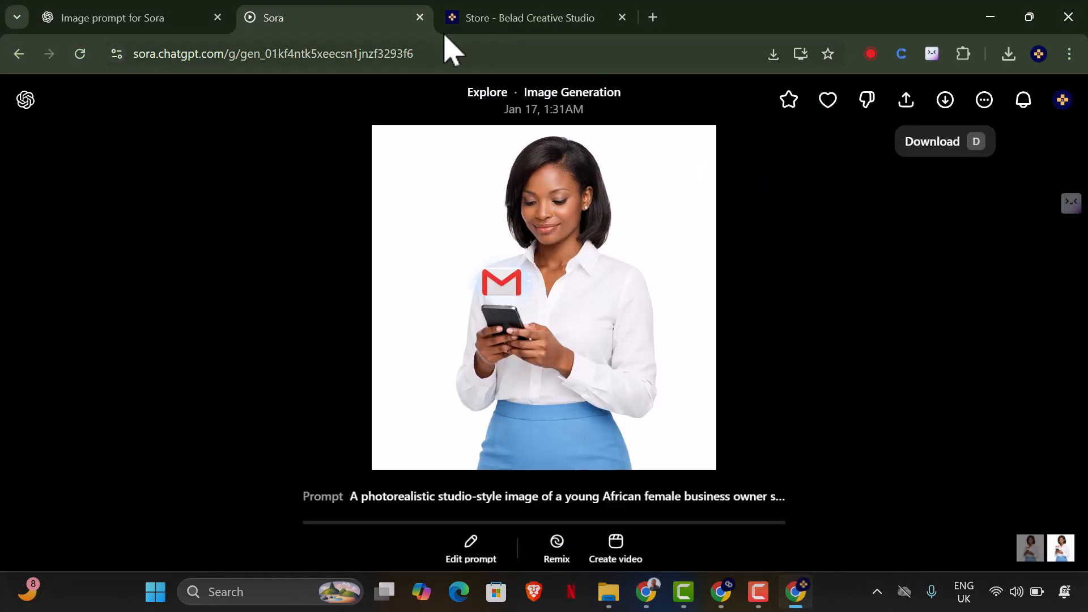
pyautogui.click(151, 23)
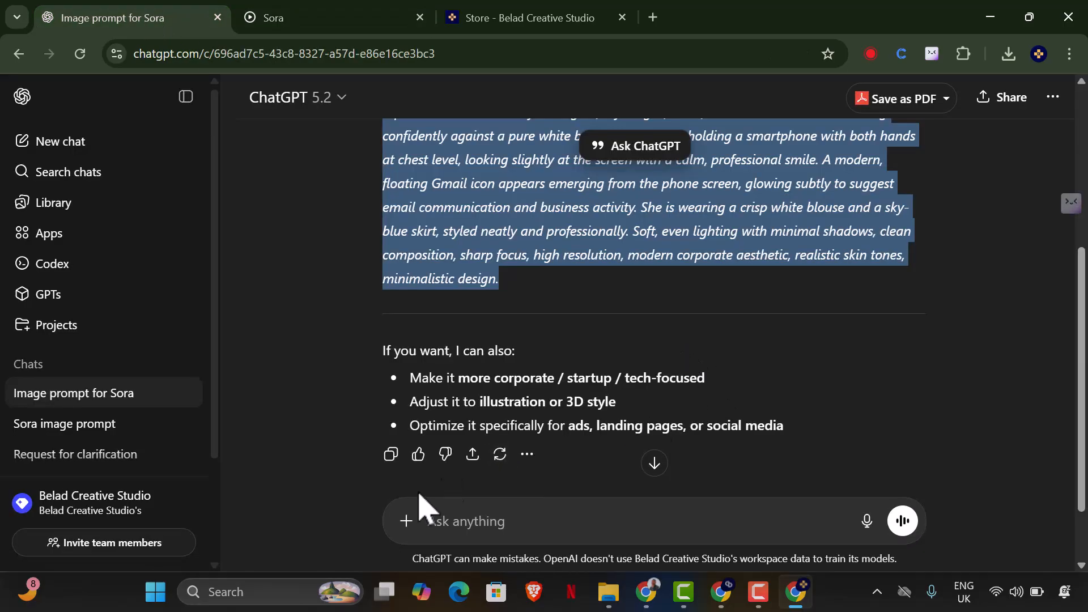
pyautogui.scroll(2, 607, 327)
pyautogui.scroll(-1, 611, 338)
pyautogui.scroll(-3, 611, 338)
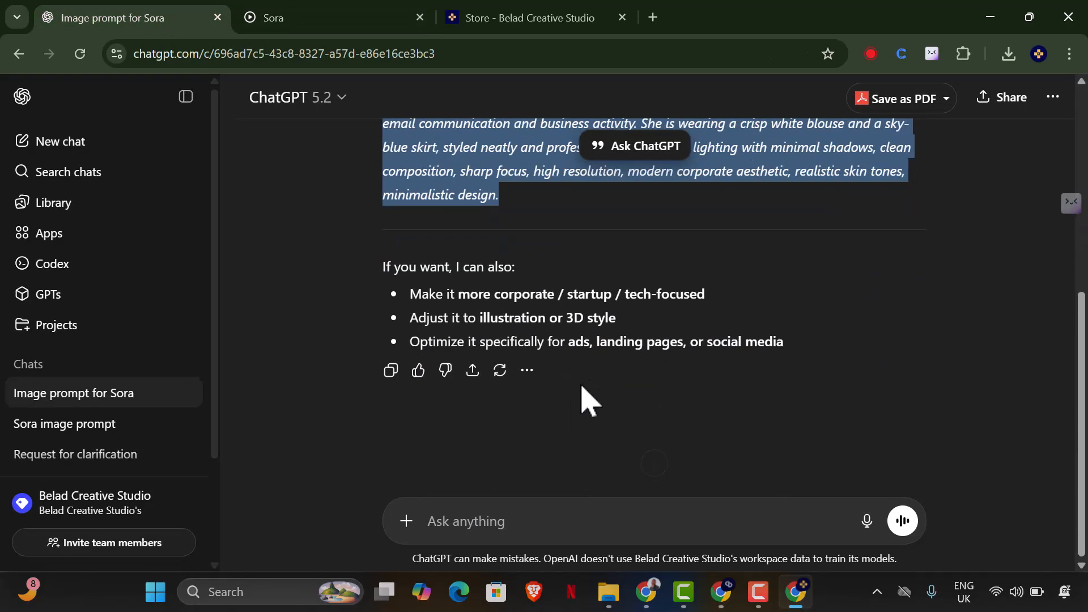
pyautogui.click(515, 517)
pyautogui.write('the same lady should urge people to share without holding her phon')
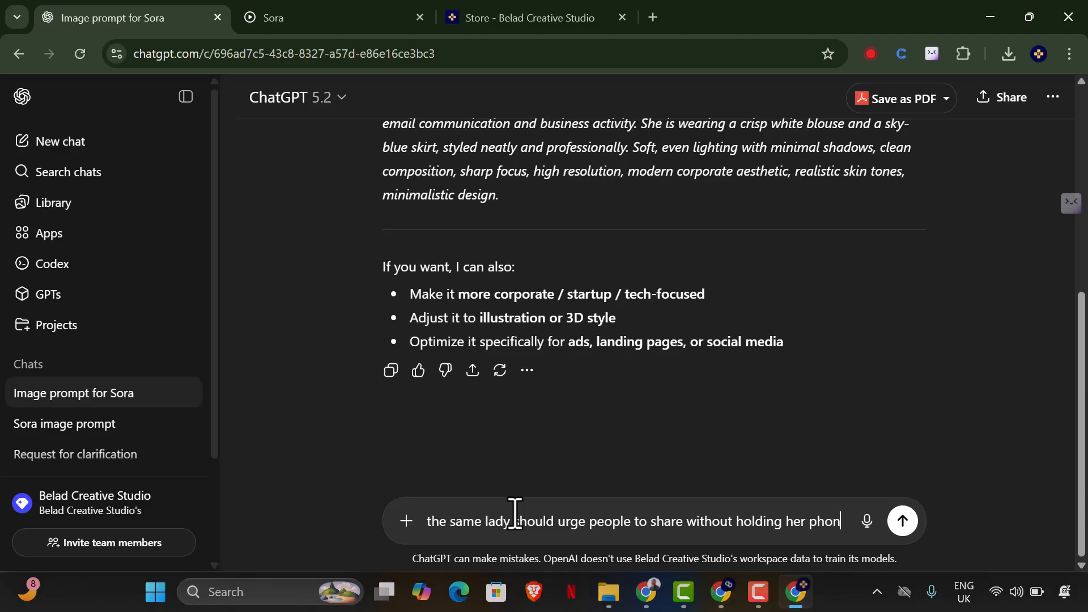
pyautogui.write('e, let her facia')
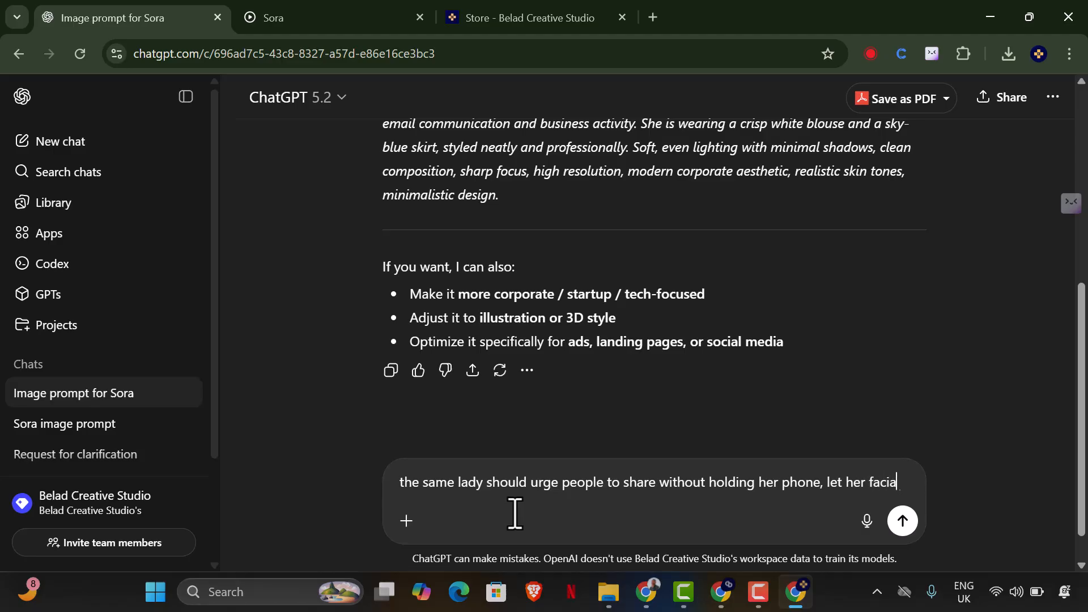
pyautogui.write('expression be happy, and somewhat enticing to the viewer')
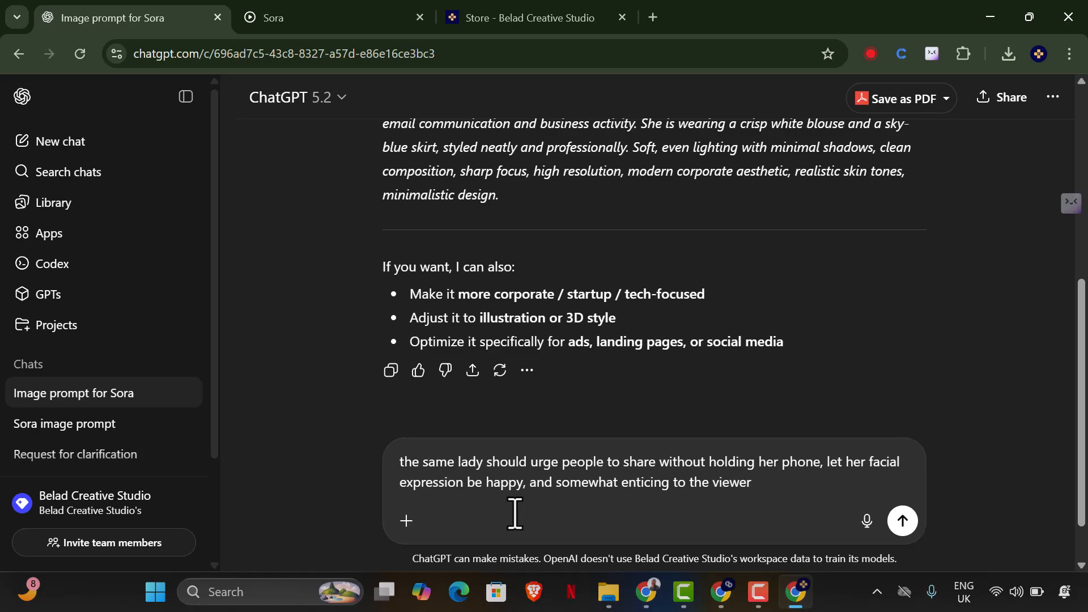
pyautogui.press('Return')
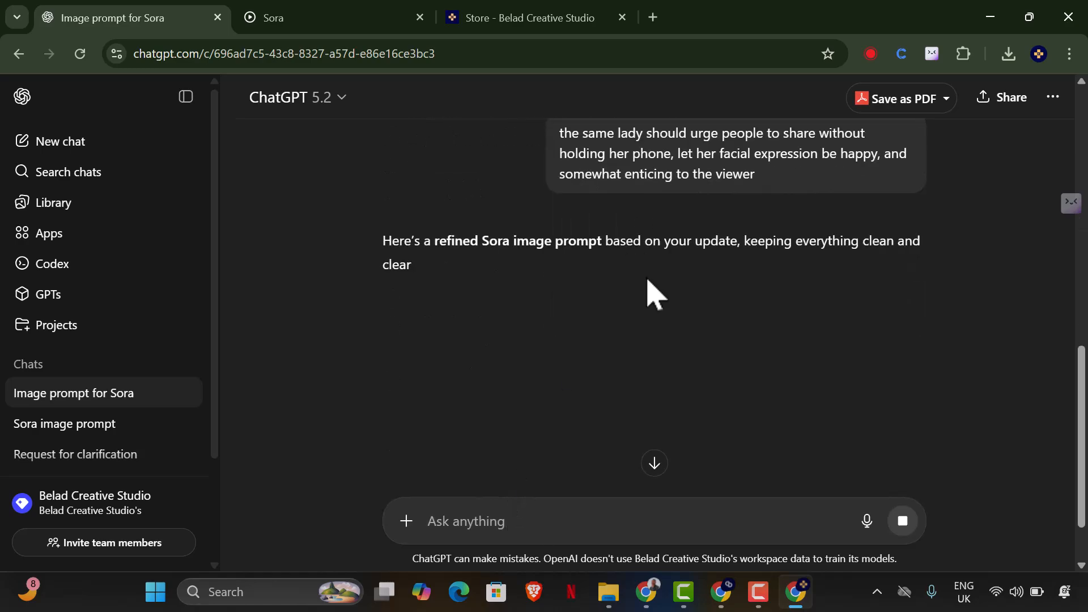
# Copy the full refined image prompt from ChatGPT's reply, from "A photorealistic studio-style image" to "minimalistic design.".
pyautogui.scroll(-2, 547, 272)
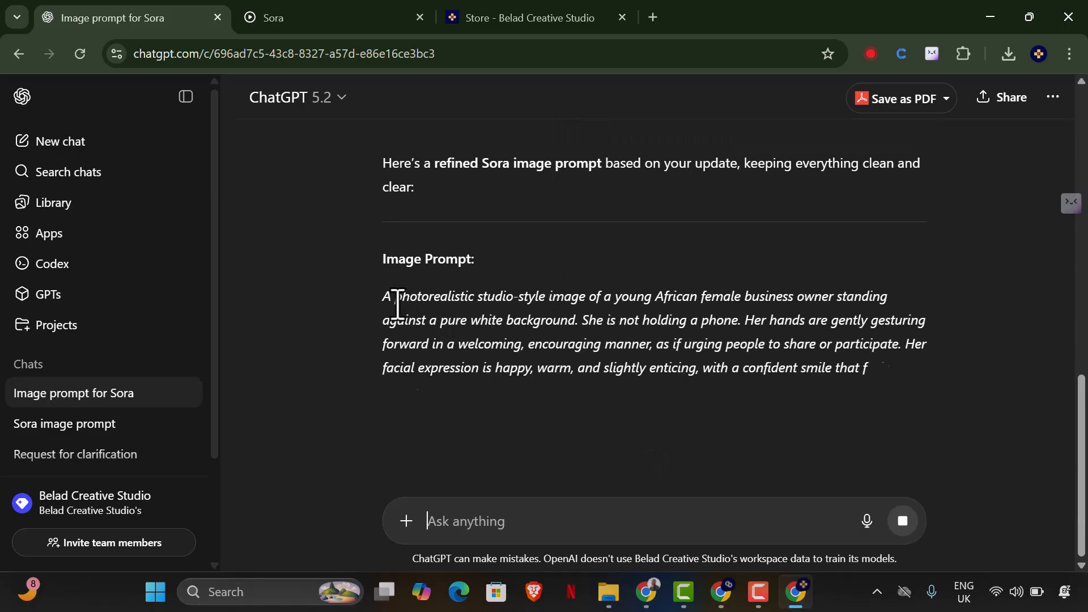
pyautogui.moveTo(384, 292); pyautogui.dragTo(558, 479)
pyautogui.hotkey('ctrl', 'c')
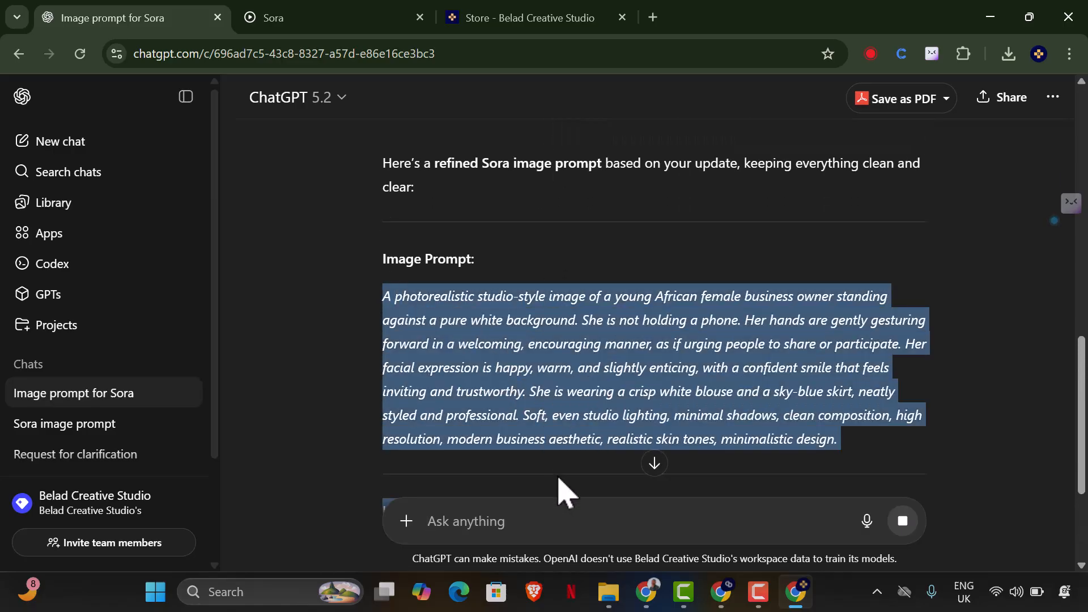
pyautogui.rightClick(586, 349)
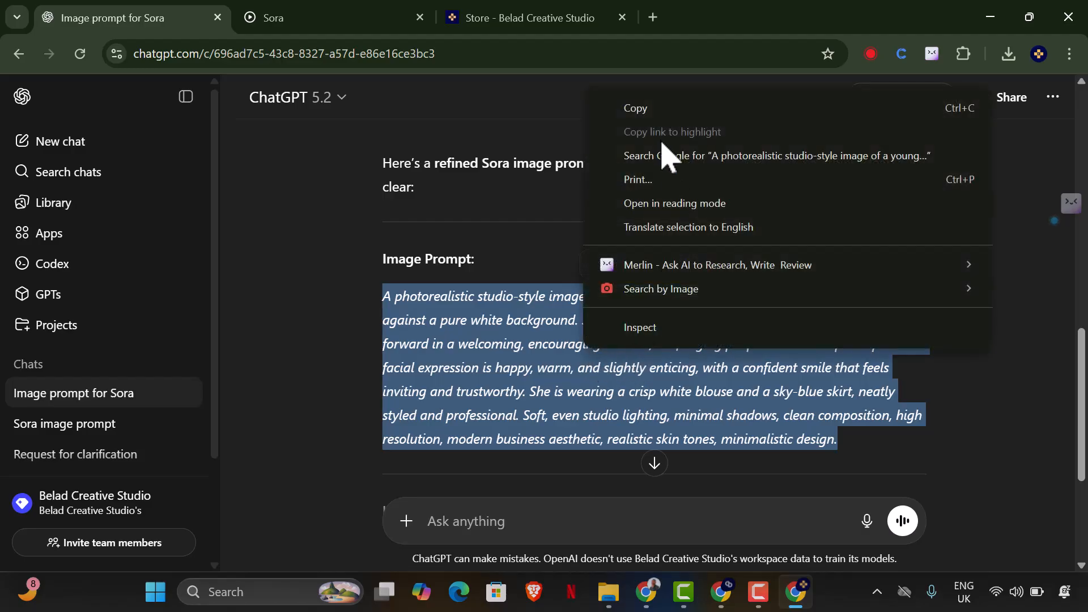
pyautogui.click(659, 111)
pyautogui.scroll(-4, 597, 326)
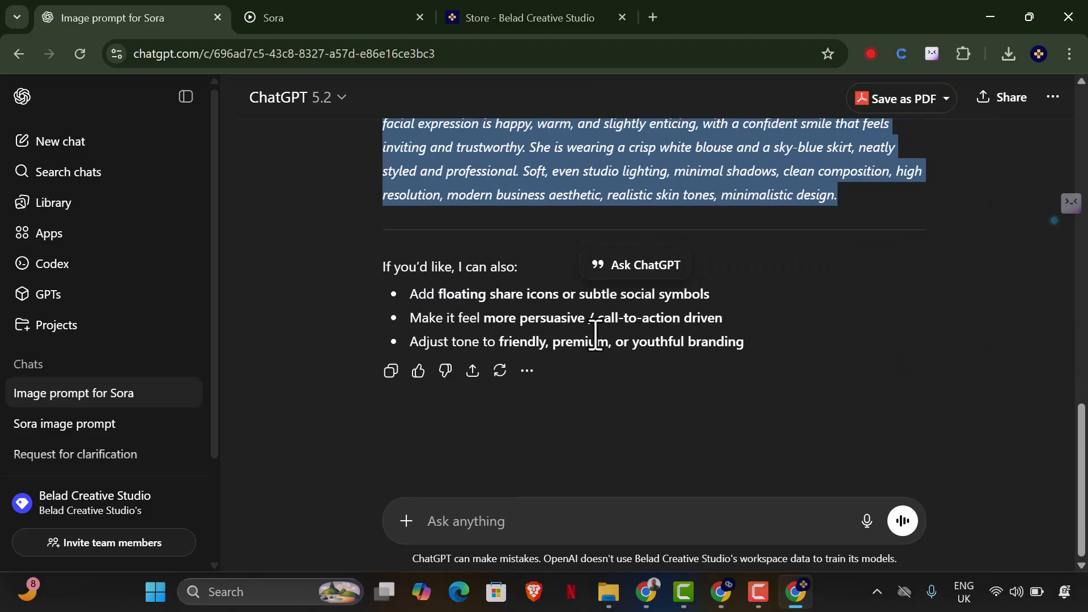
# Open Sora's Explore page in place of the previous image and submit the copied prompt for image generation.
pyautogui.click(339, 23)
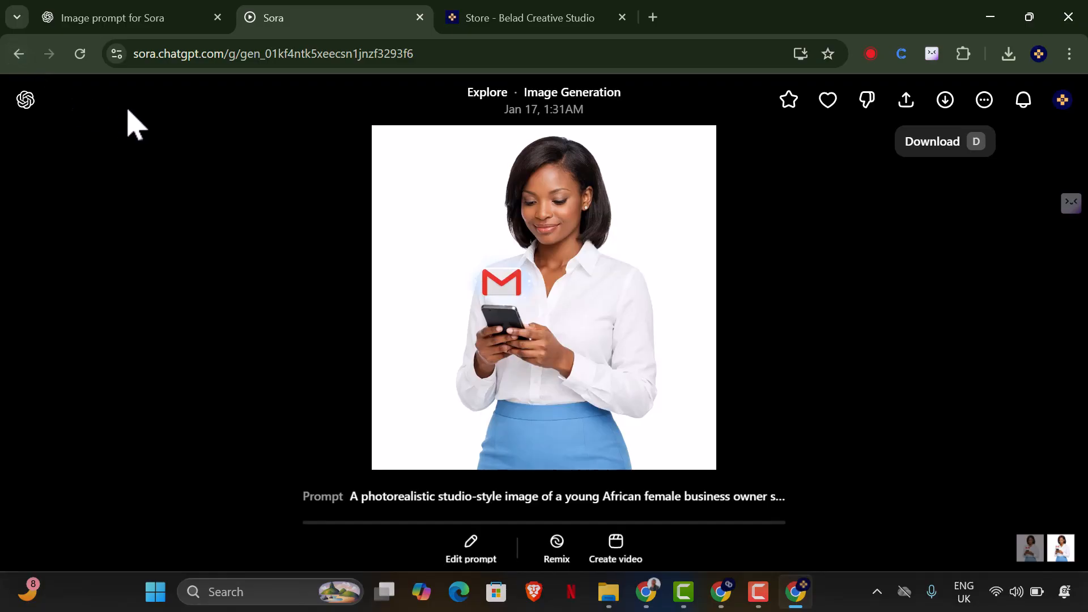
pyautogui.click(18, 54)
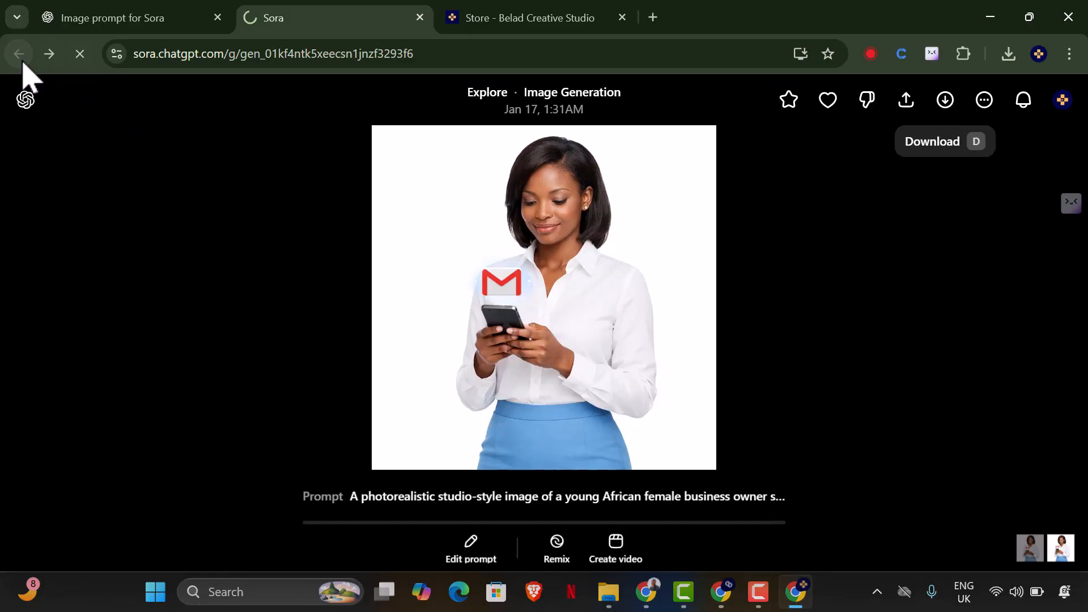
pyautogui.click(148, 53)
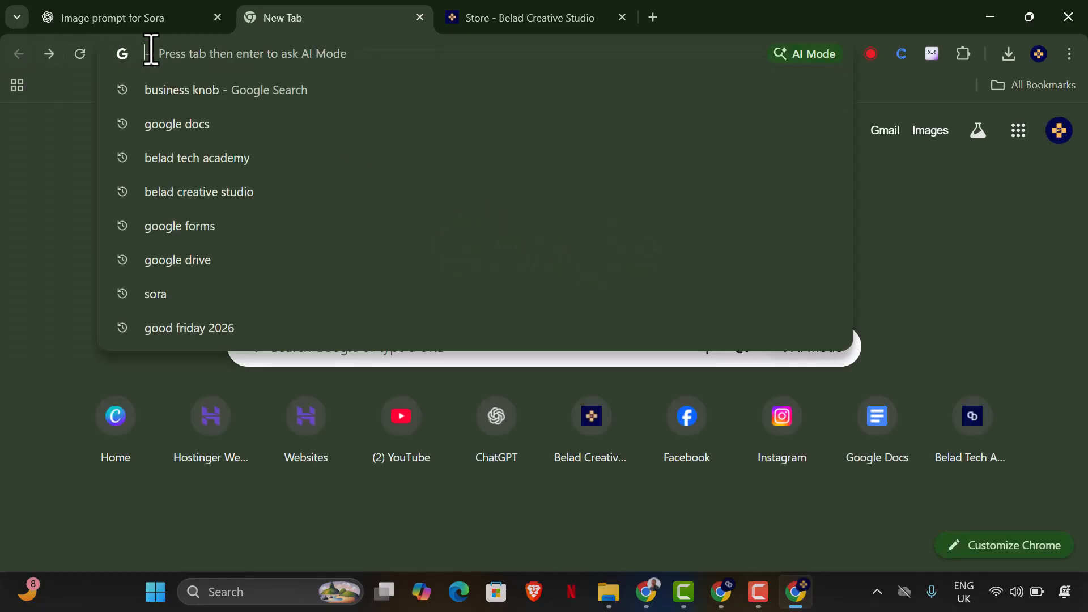
pyautogui.write('sora.chatgpt.com/explore')
pyautogui.press('End')
pyautogui.press('Return')
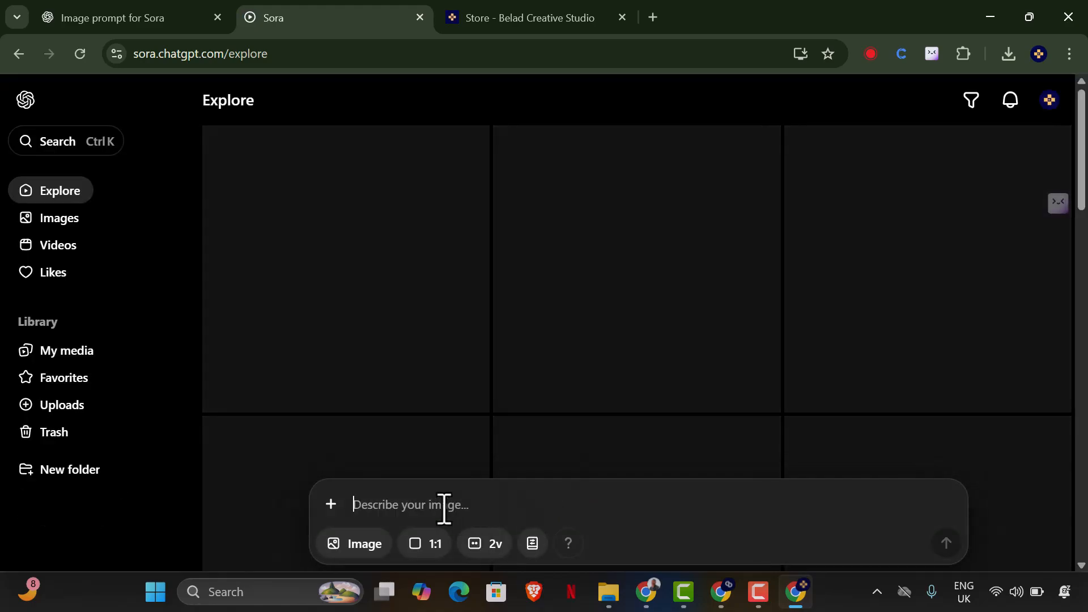
pyautogui.hotkey('ctrl', 'v')
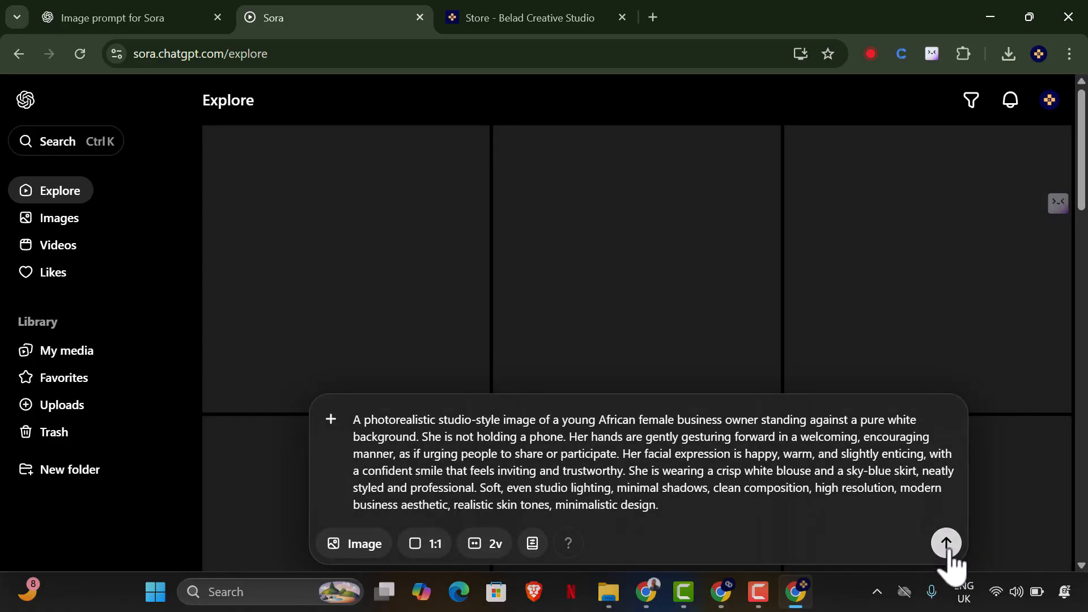
pyautogui.click(950, 549)
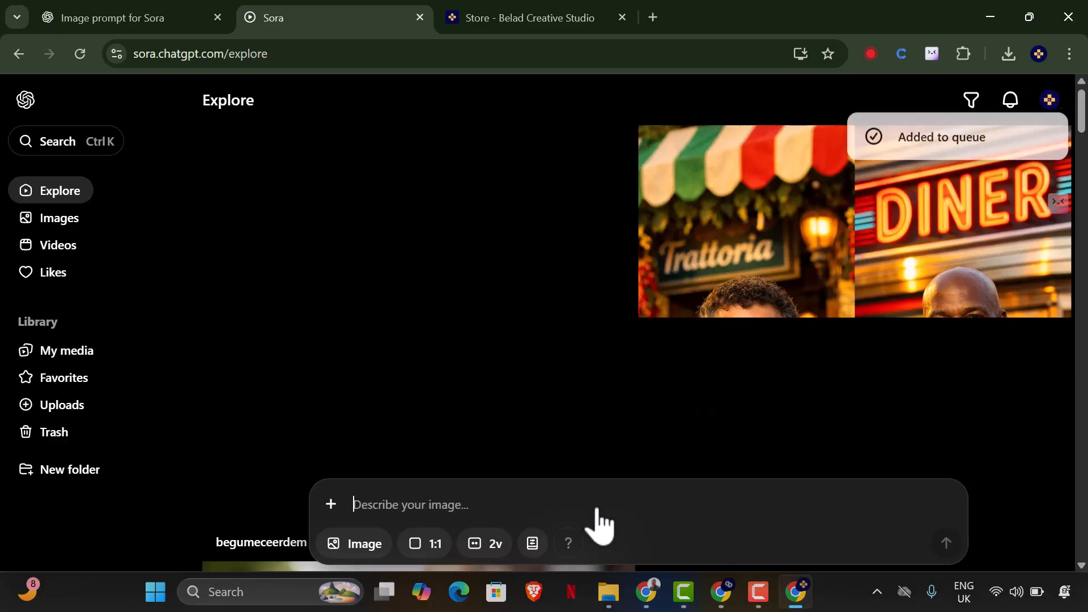
# Switch to the Canva carousel and rename the design "Stop Using Gmail".
pyautogui.click(649, 592)
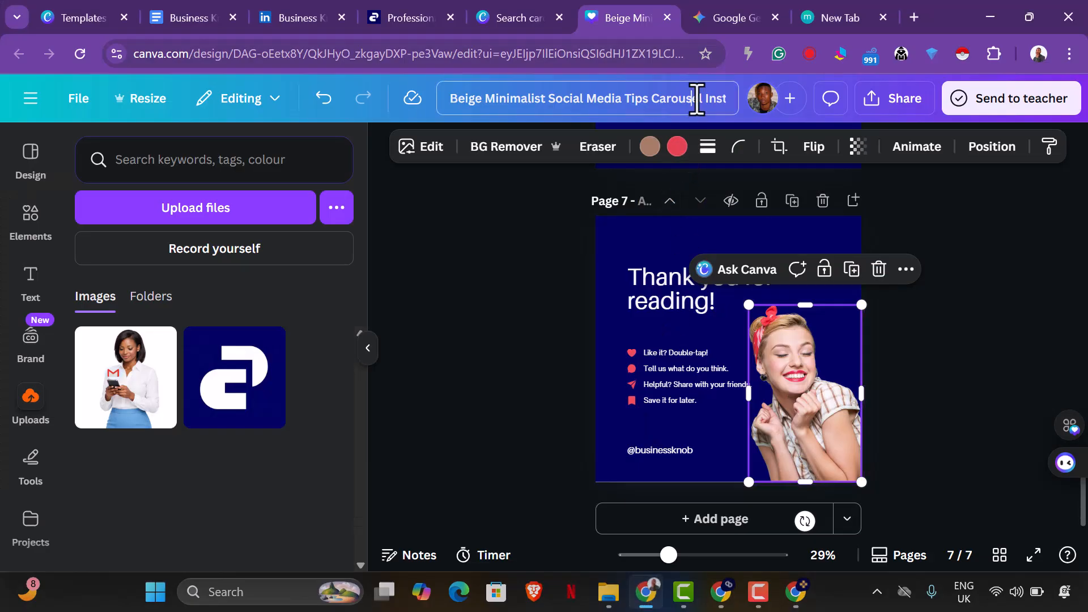
pyautogui.click(697, 99)
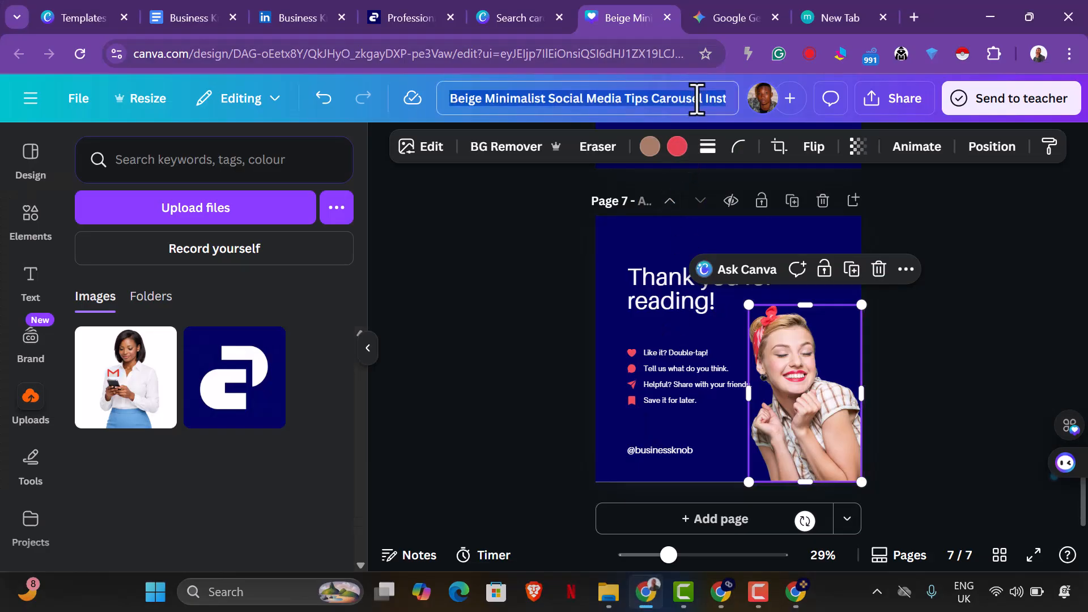
pyautogui.write('G')
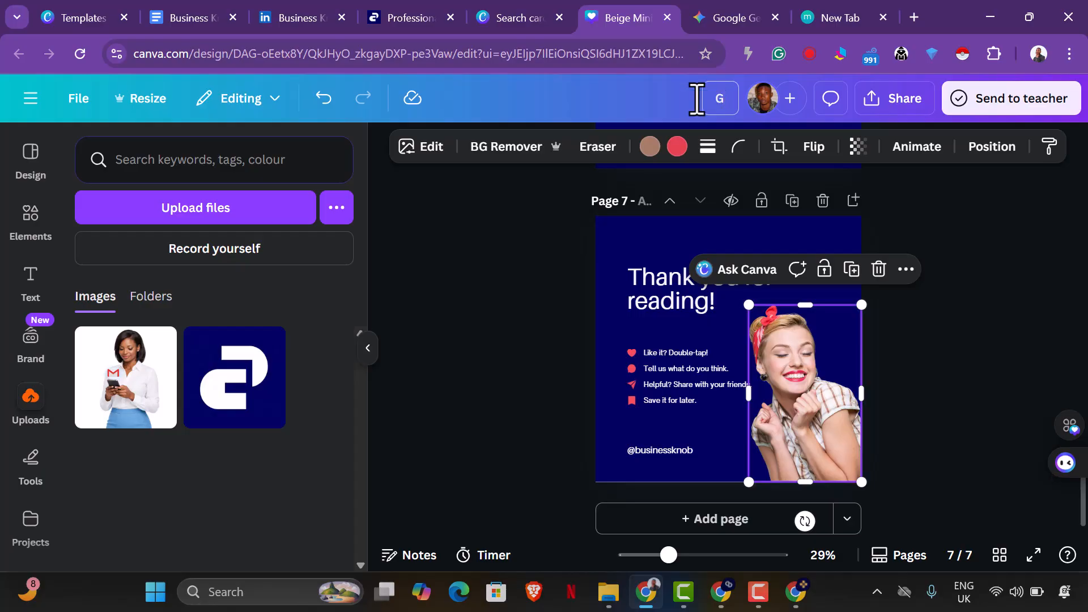
pyautogui.write('top Using')
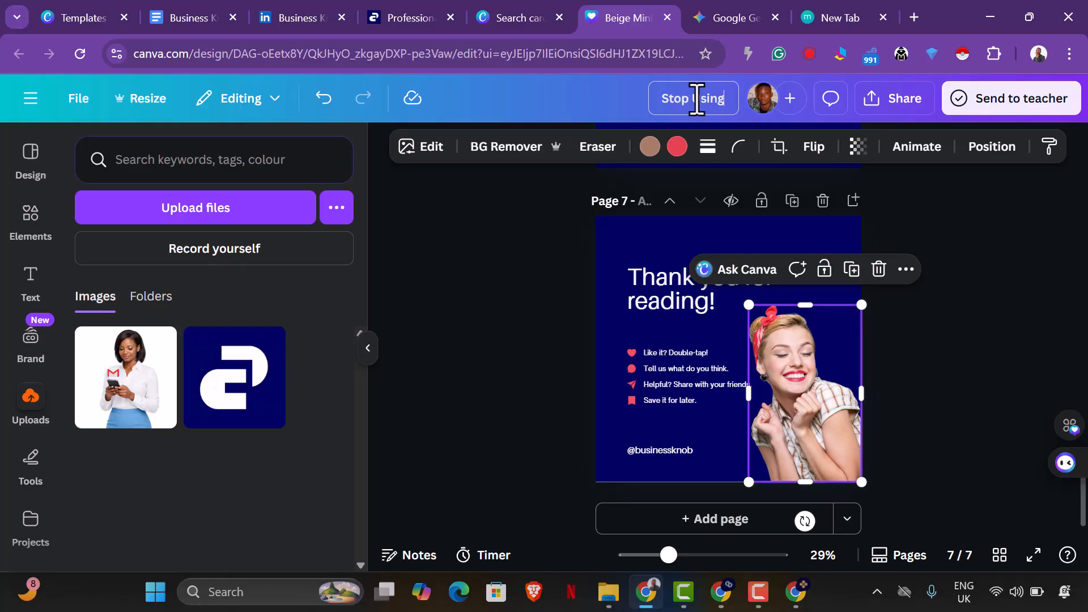
pyautogui.write(' Gmail')
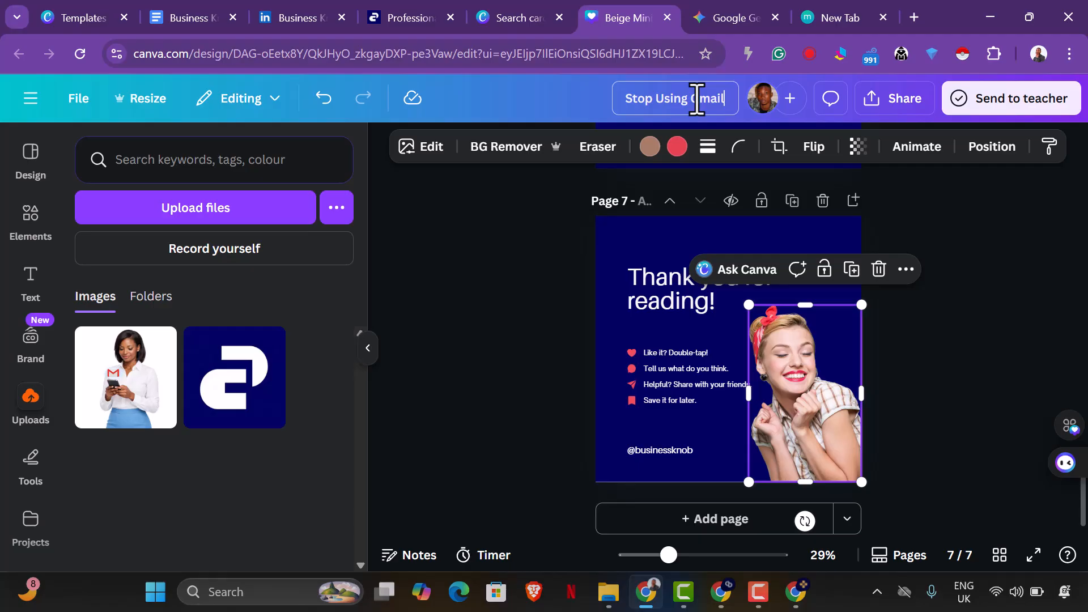
# Return to Sora, open the newest image generation and download its second version of the lady with open hands.
pyautogui.click(797, 594)
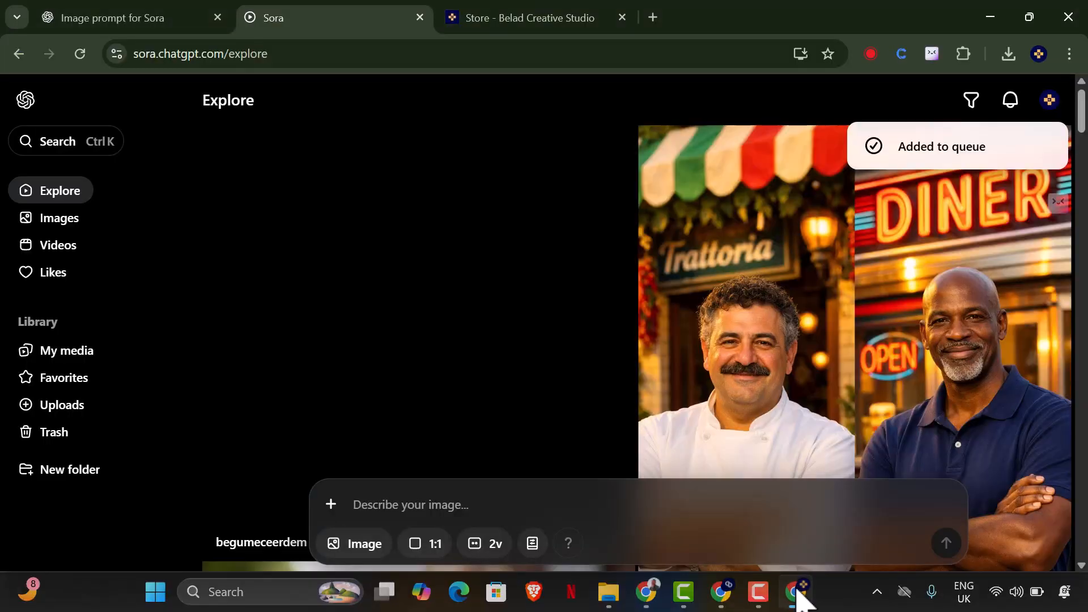
pyautogui.click(1012, 102)
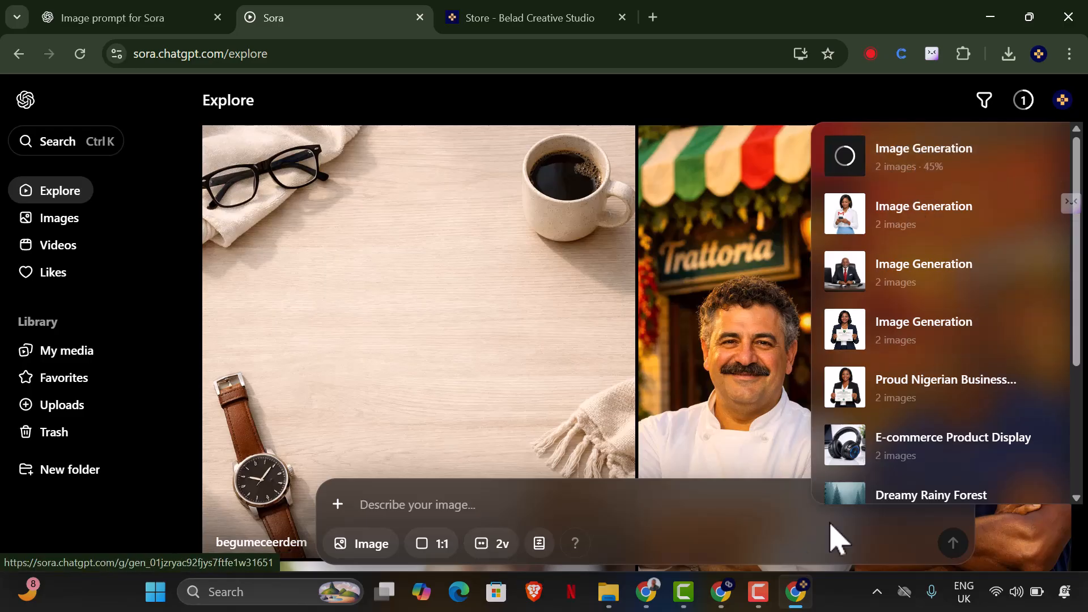
pyautogui.moveTo(651, 587)
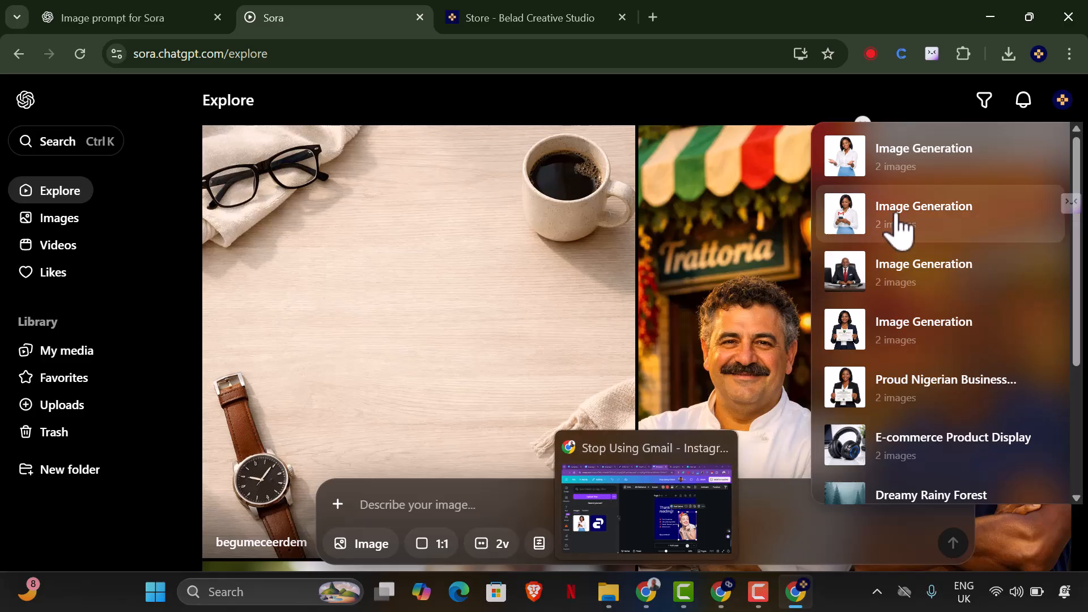
pyautogui.click(896, 170)
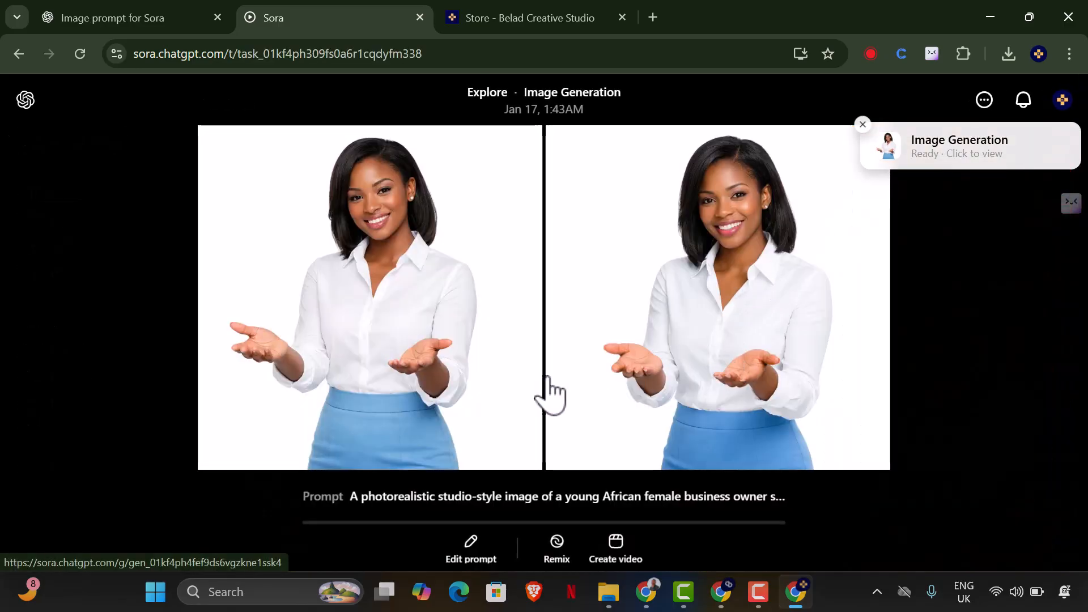
pyautogui.click(719, 340)
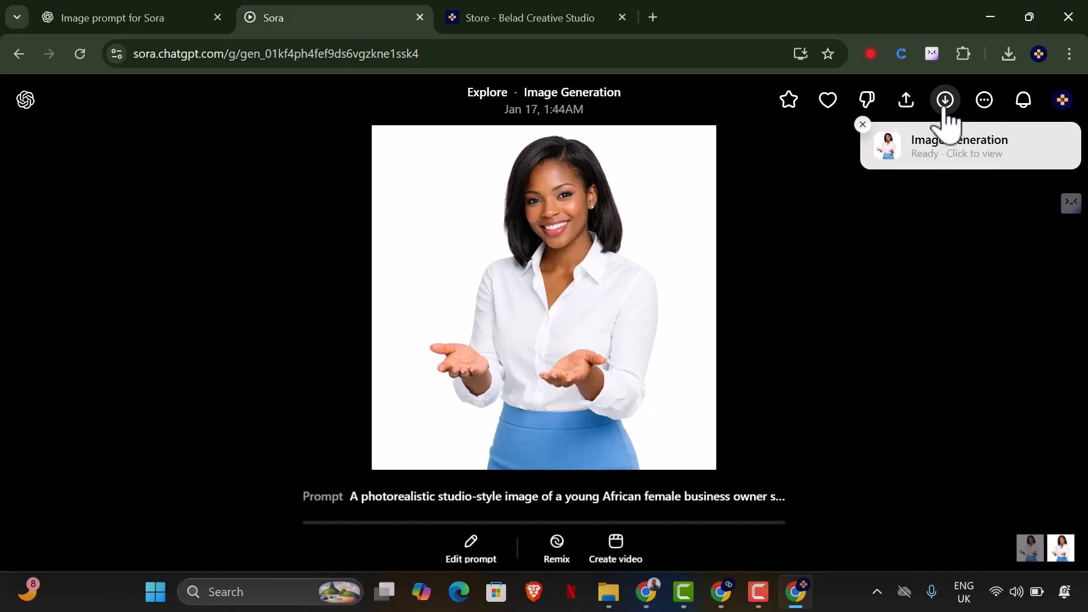
pyautogui.click(944, 102)
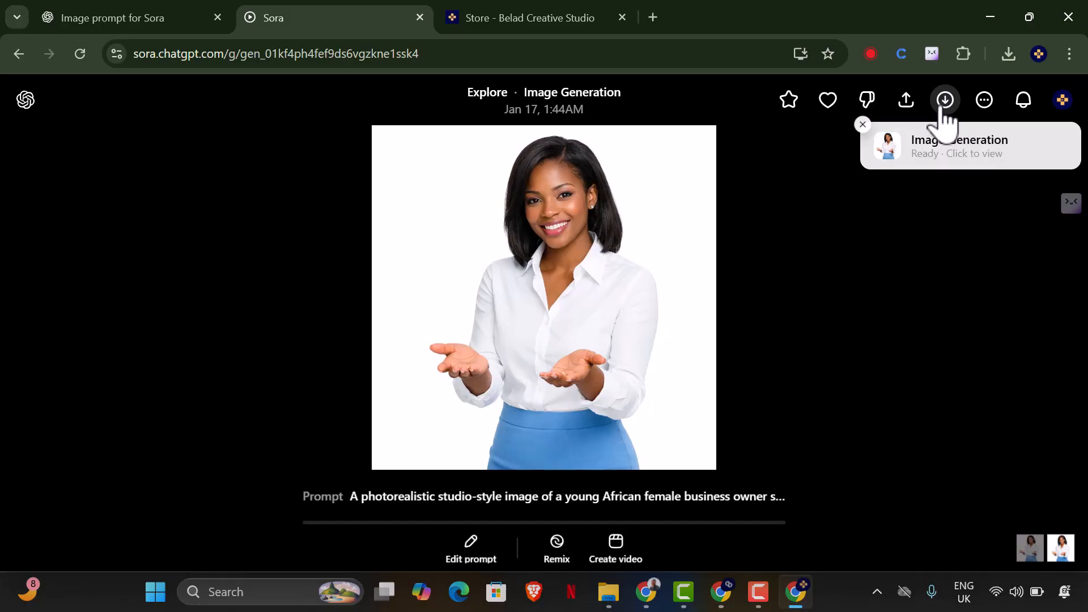
# Upload the newly downloaded image to the Canva design and use it to replace the woman's photo on page 7.
pyautogui.click(653, 595)
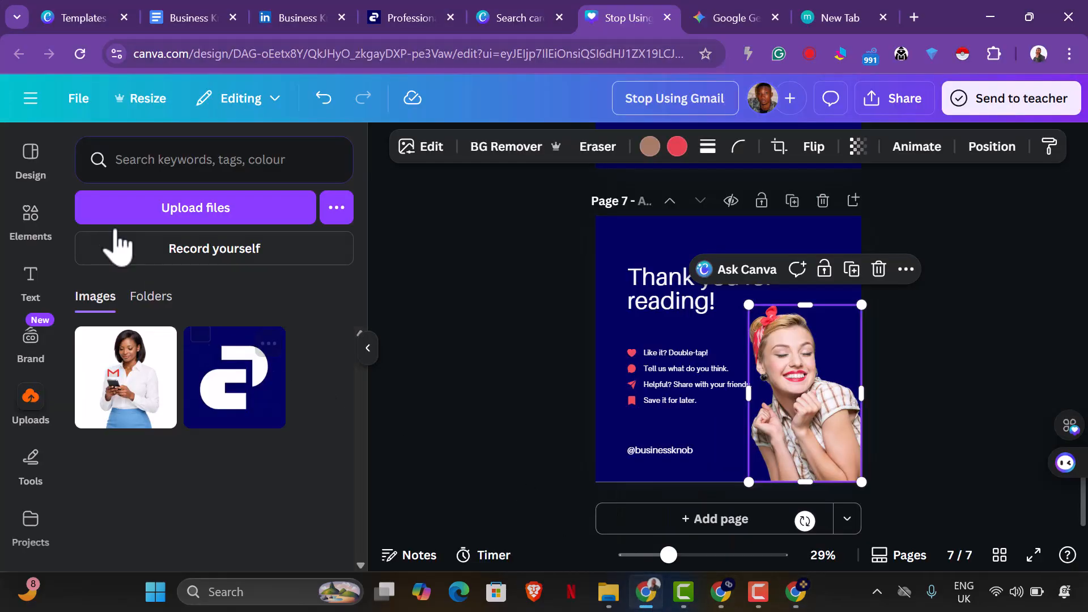
pyautogui.click(169, 218)
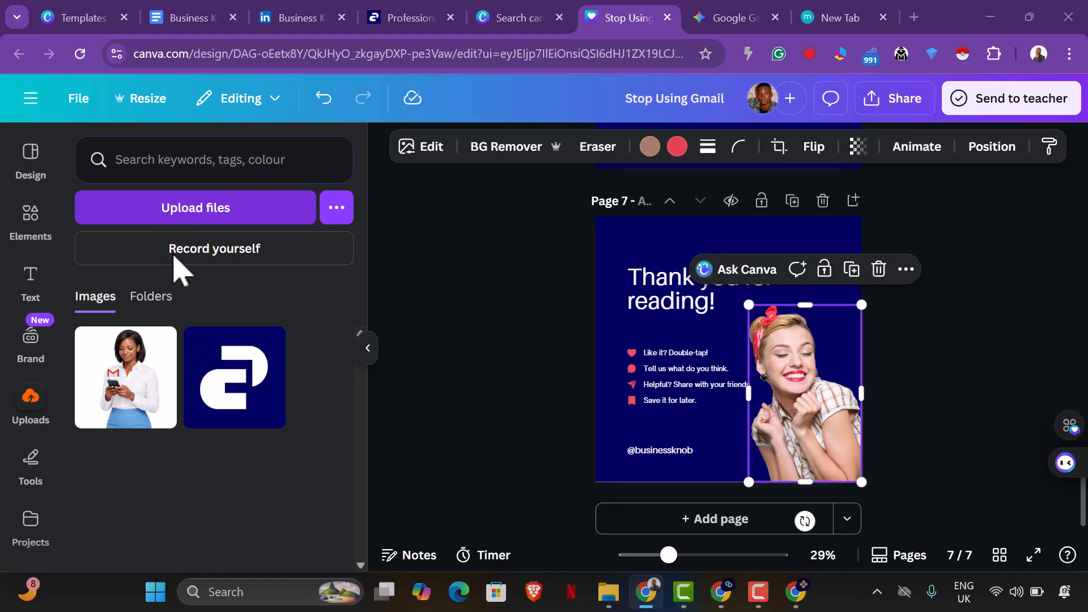
pyautogui.click(204, 165)
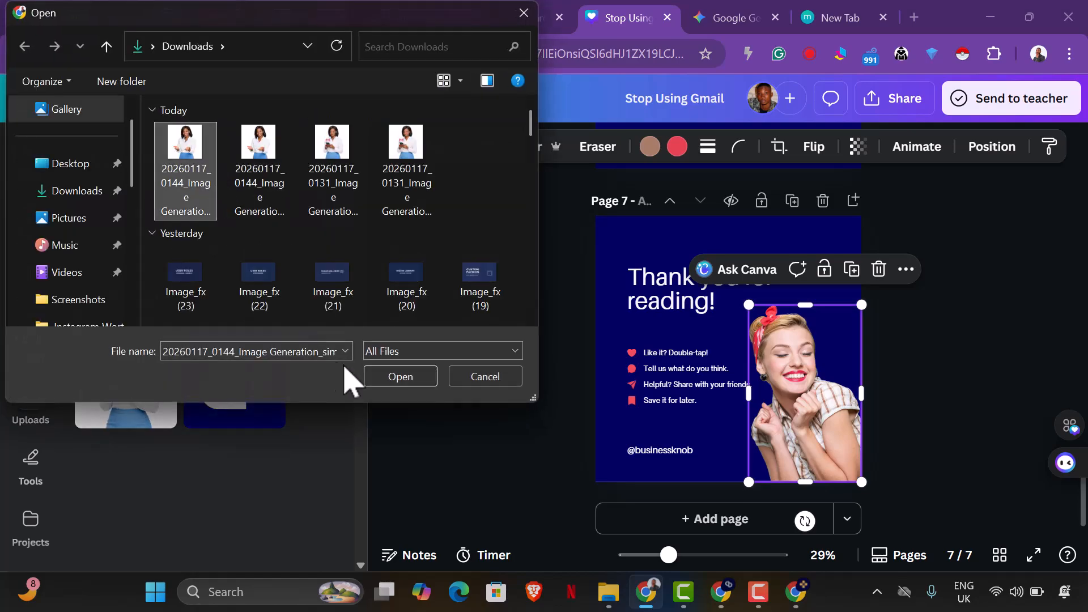
pyautogui.click(401, 378)
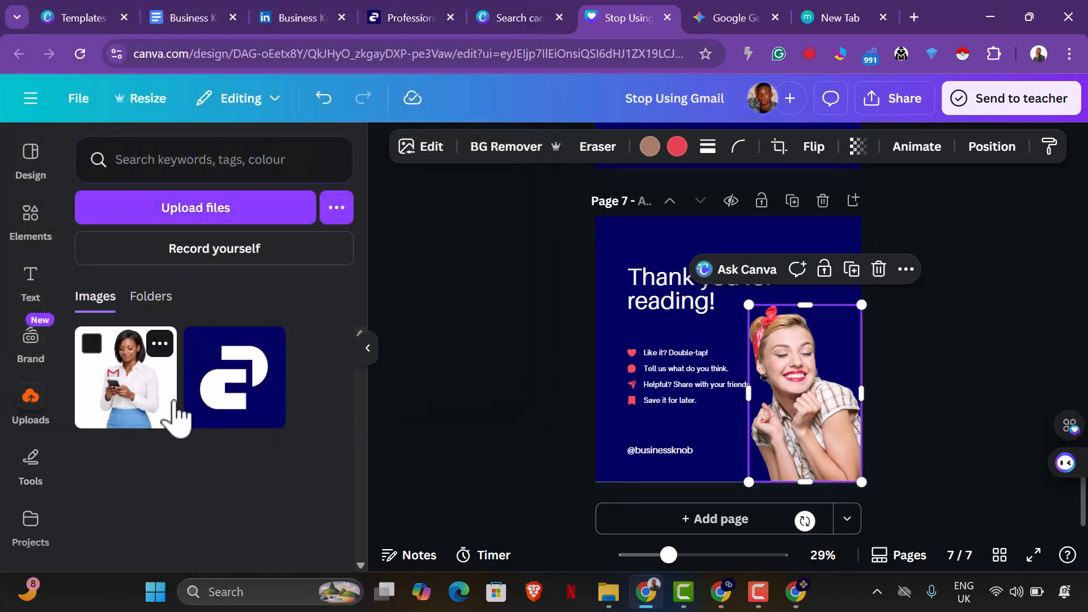
pyautogui.moveTo(116, 396); pyautogui.dragTo(799, 397)
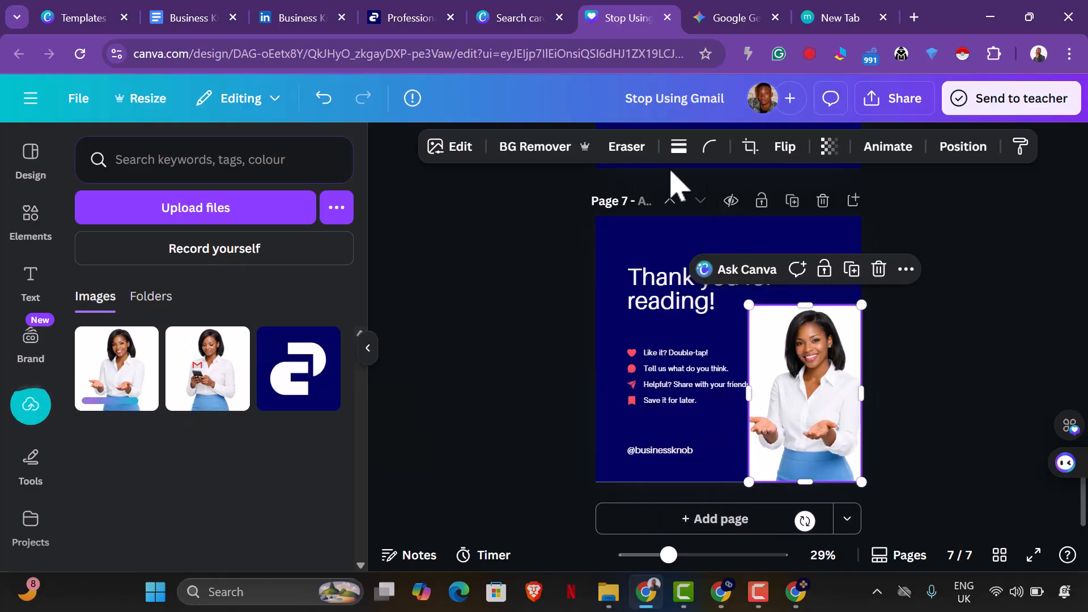
# Remove the background from page 7's new photo and enlarge it slightly up and toward the call-to-action list.
pyautogui.click(561, 149)
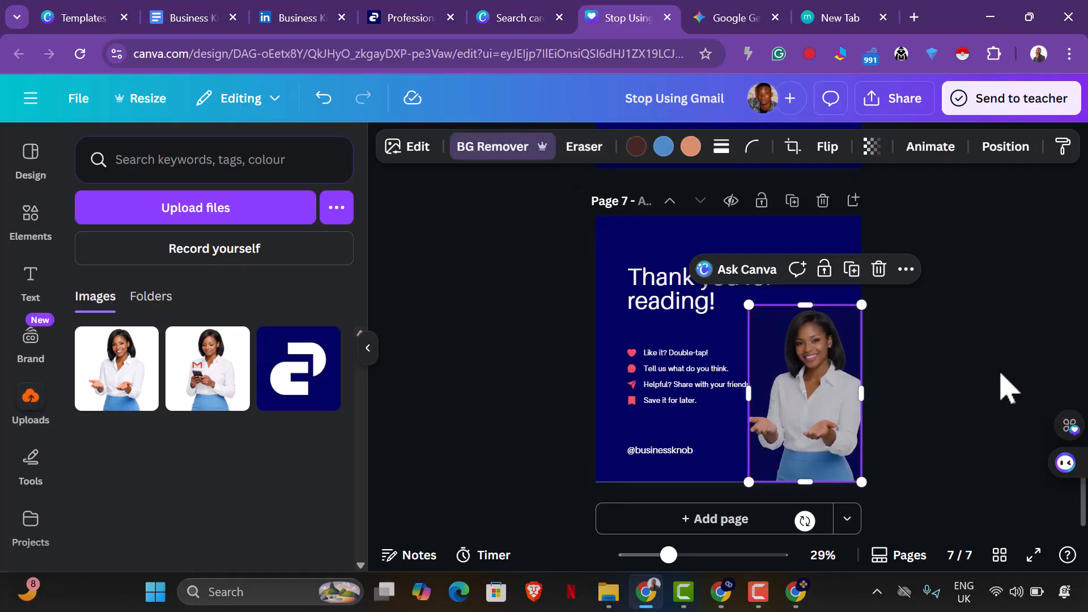
pyautogui.click(998, 392)
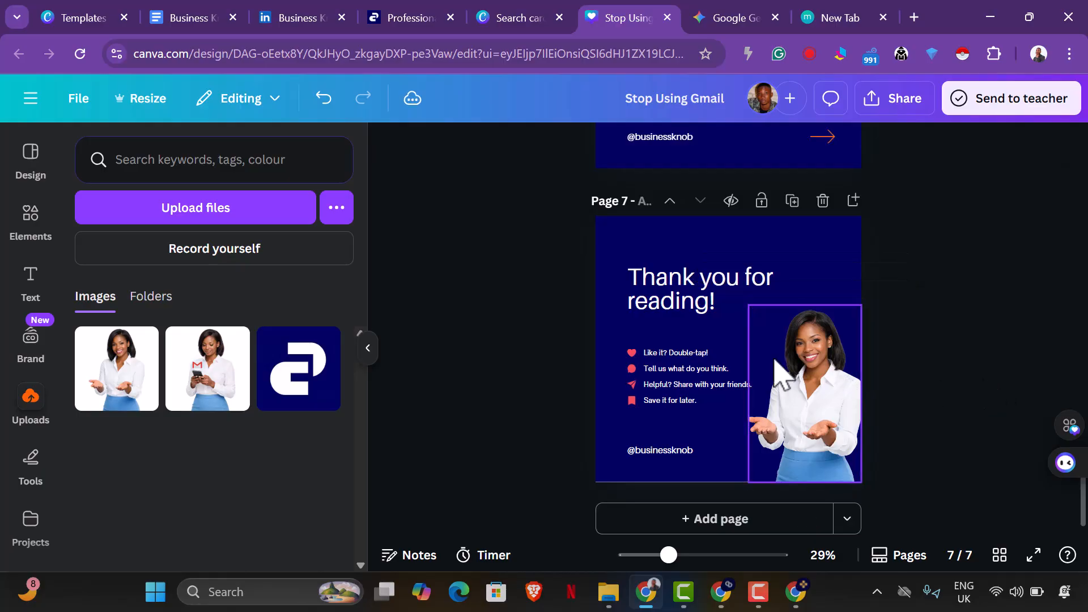
pyautogui.click(828, 385)
pyautogui.moveTo(749, 305); pyautogui.dragTo(736, 284)
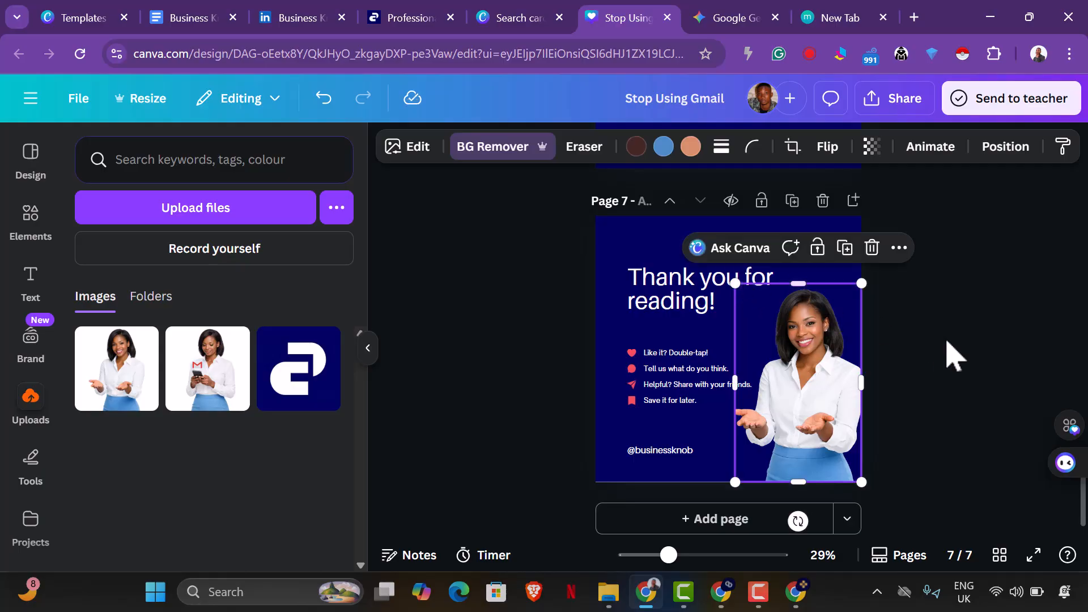
pyautogui.click(939, 360)
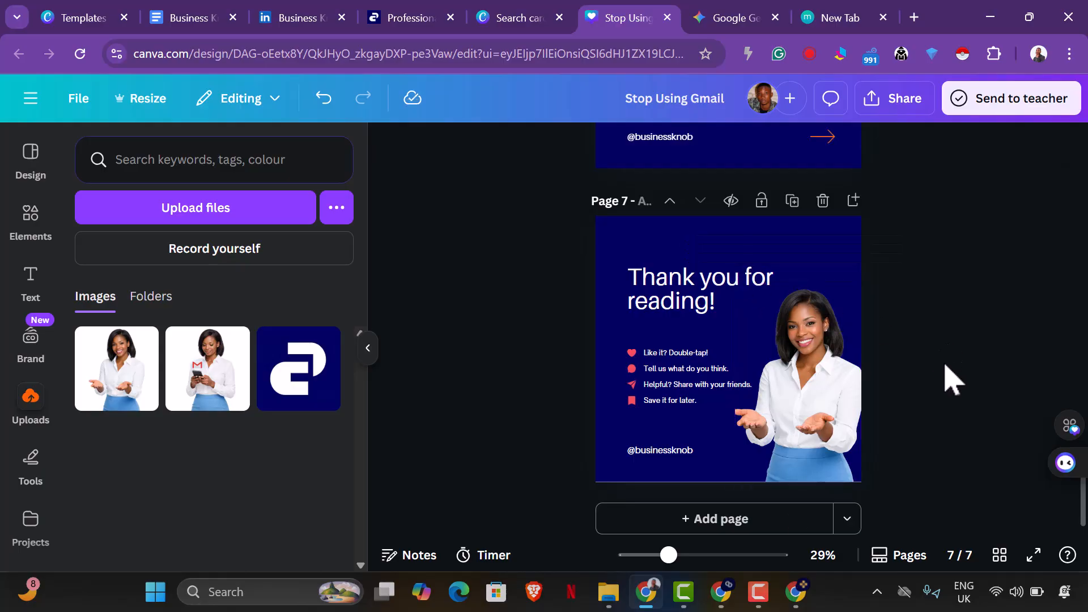
pyautogui.scroll(3, 952, 379)
pyautogui.scroll(-3, 952, 380)
pyautogui.scroll(4, 955, 381)
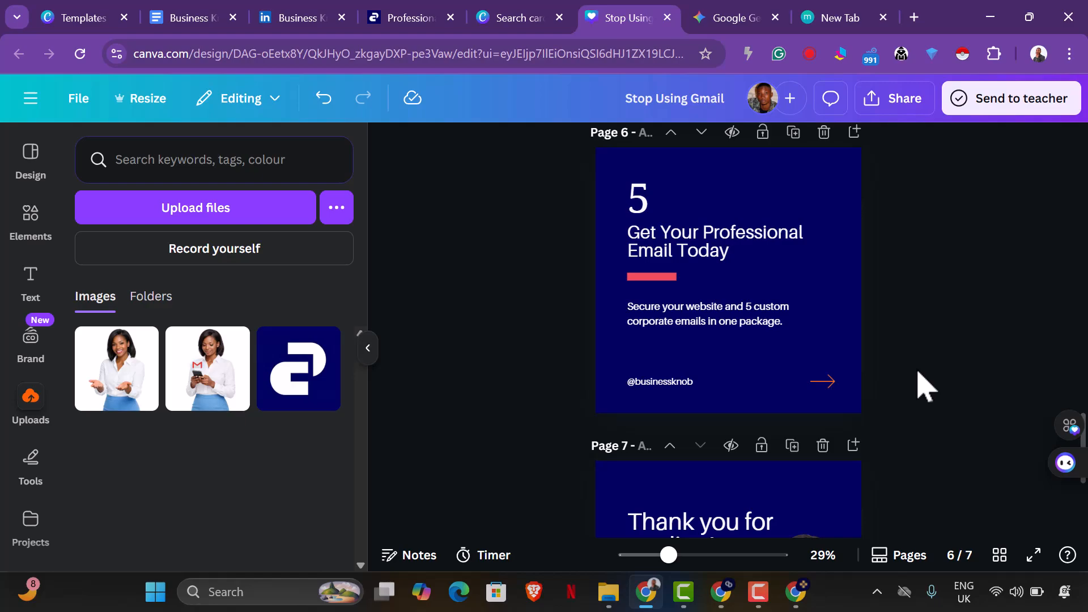
pyautogui.scroll(10, 936, 383)
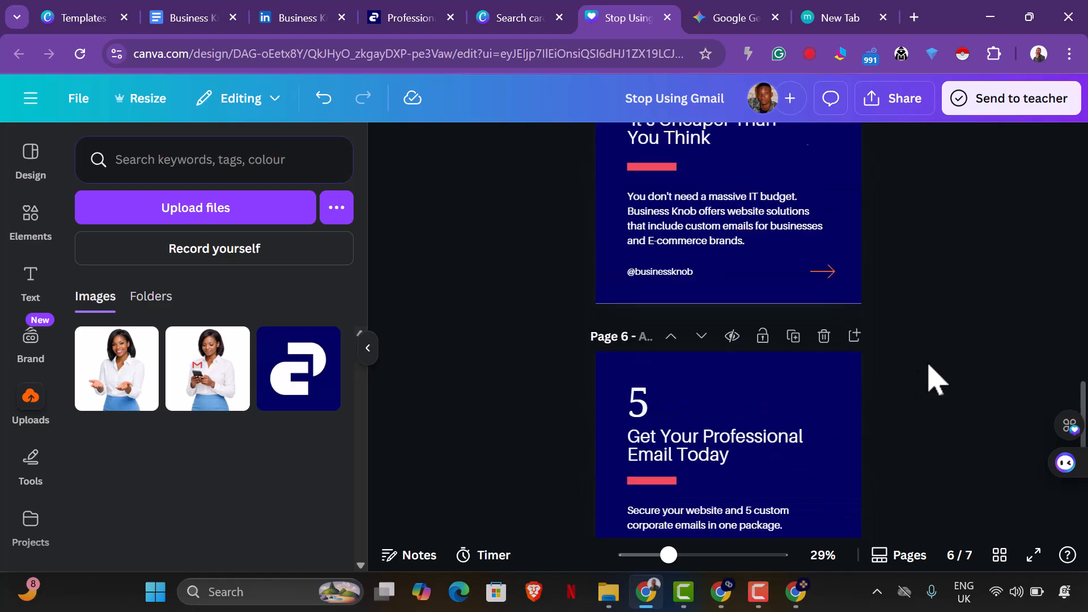
pyautogui.scroll(-12, 936, 383)
pyautogui.scroll(2, 935, 376)
pyautogui.click(731, 321)
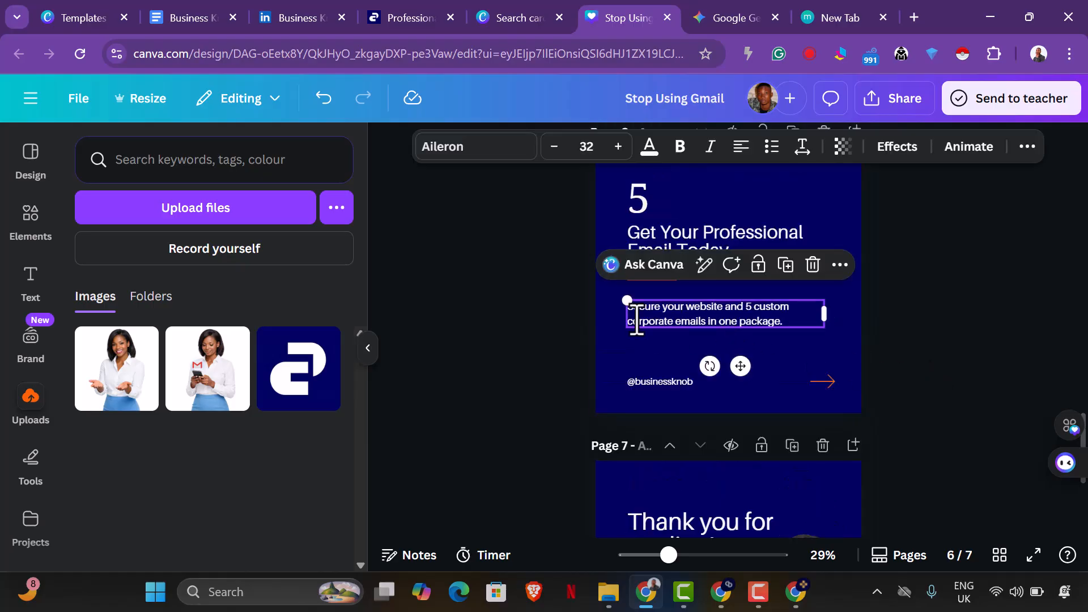
pyautogui.press('BackSpace')
pyautogui.write('Visit ')
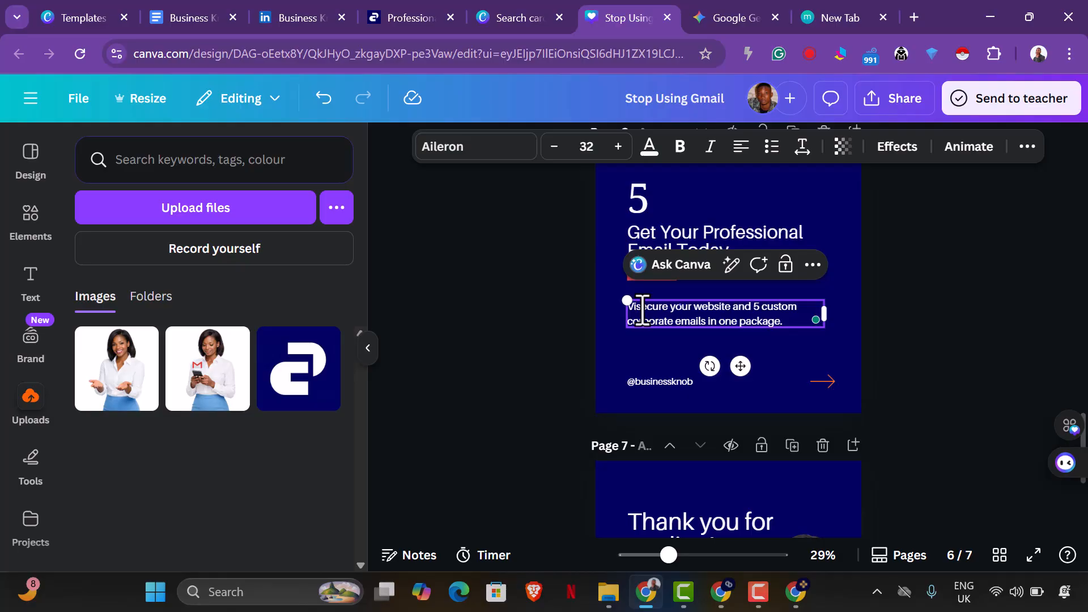
pyautogui.write('www/')
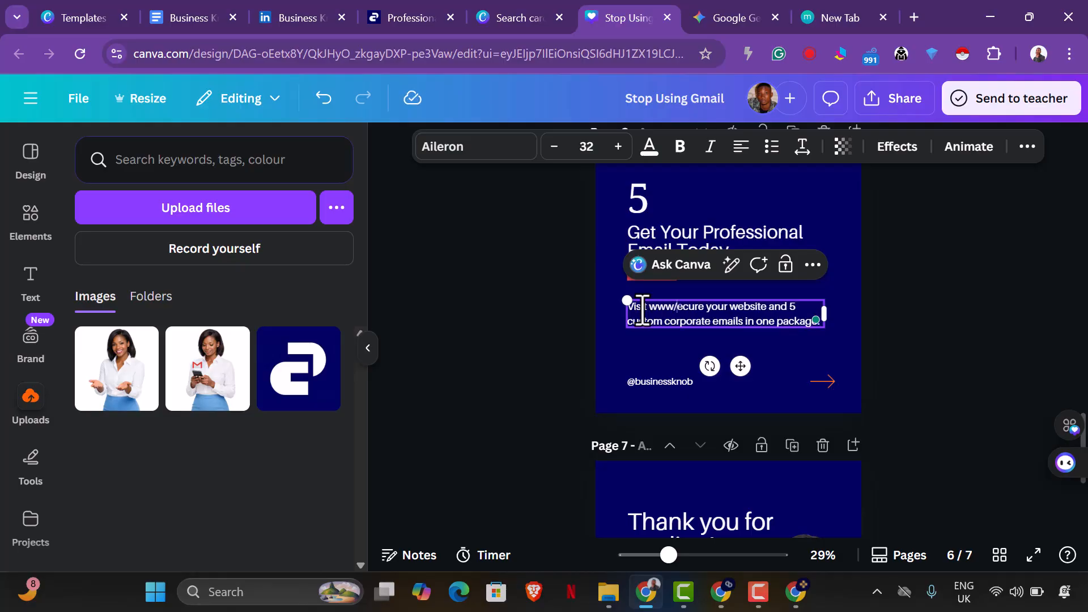
pyautogui.write('businessk')
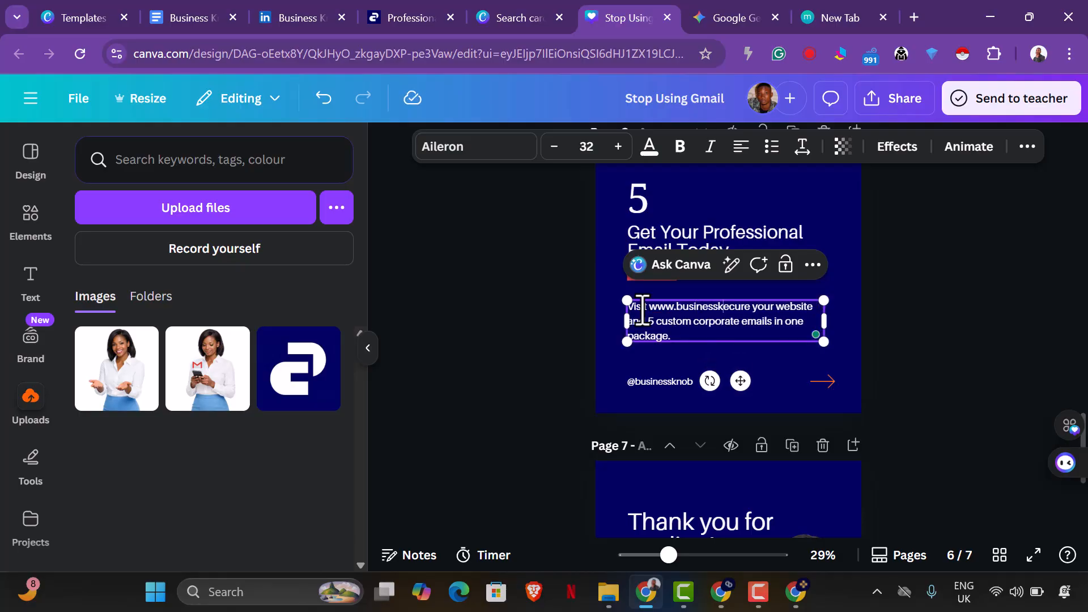
pyautogui.write('nob.com toda')
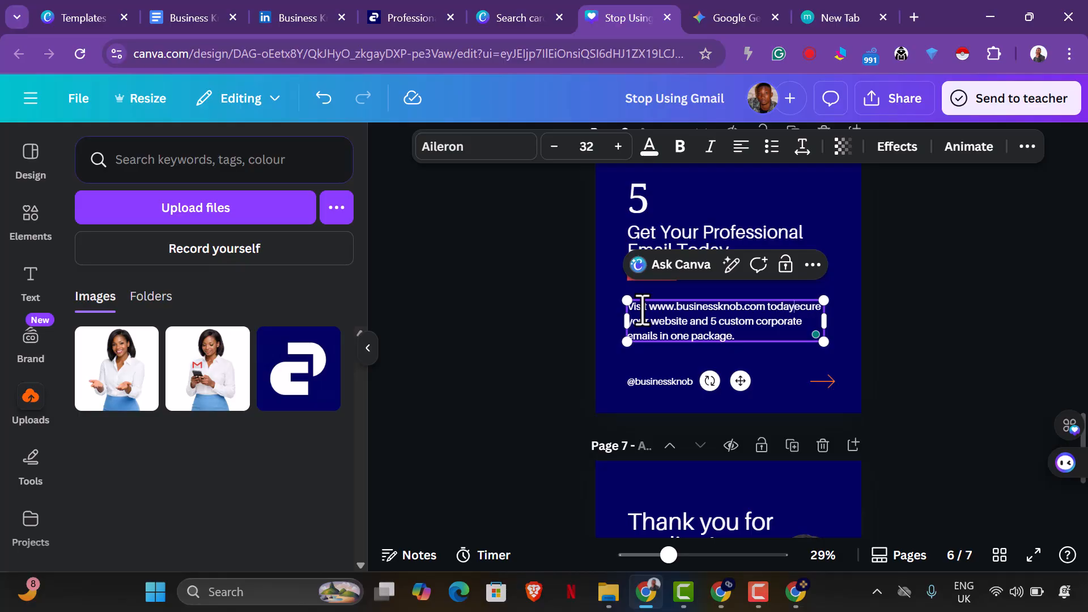
pyautogui.write('y to s')
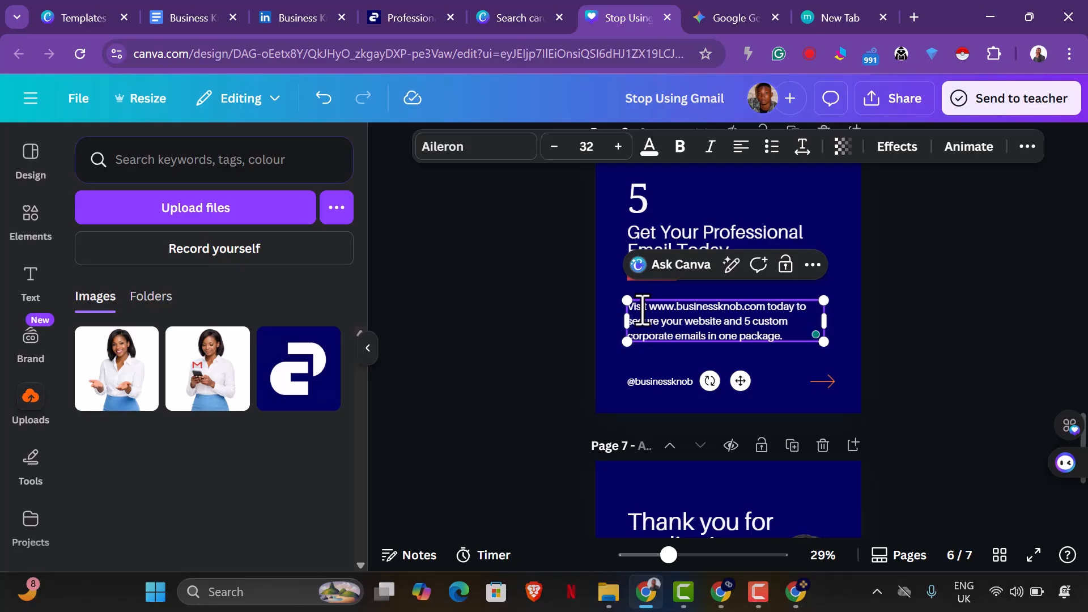
pyautogui.write('business')
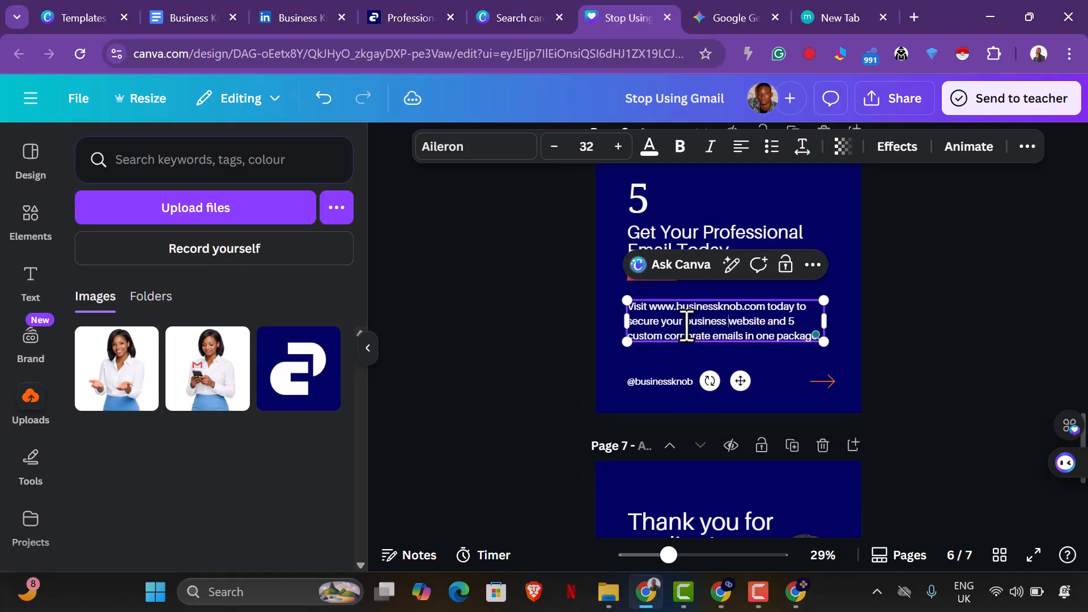
# Append "at a cheaper rate." to the end of page 6's body text and widen its text box slightly.
pyautogui.click(913, 373)
pyautogui.click(816, 339)
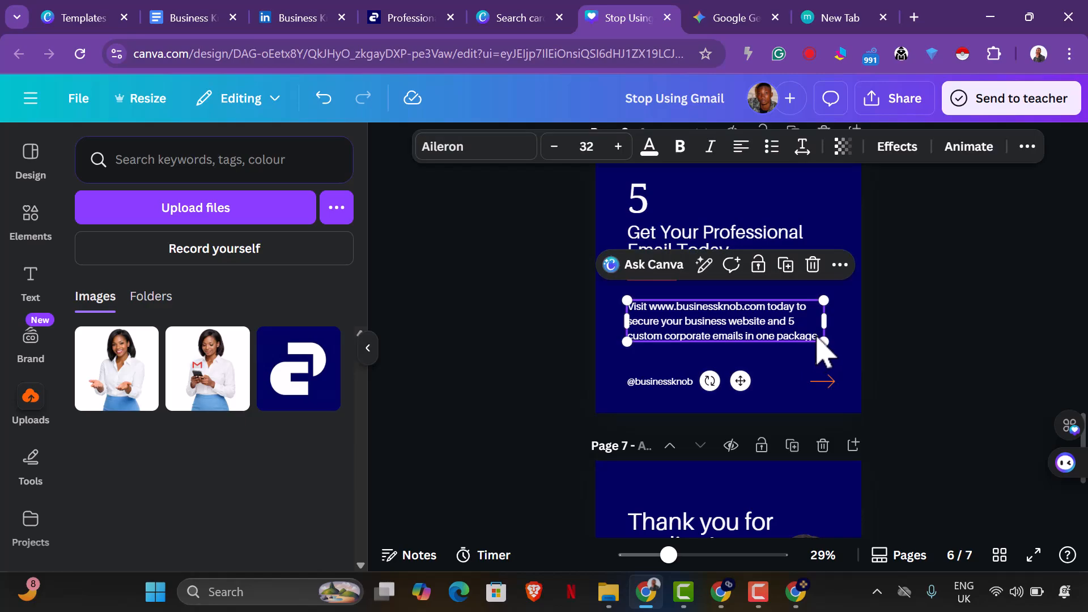
pyautogui.click(818, 339)
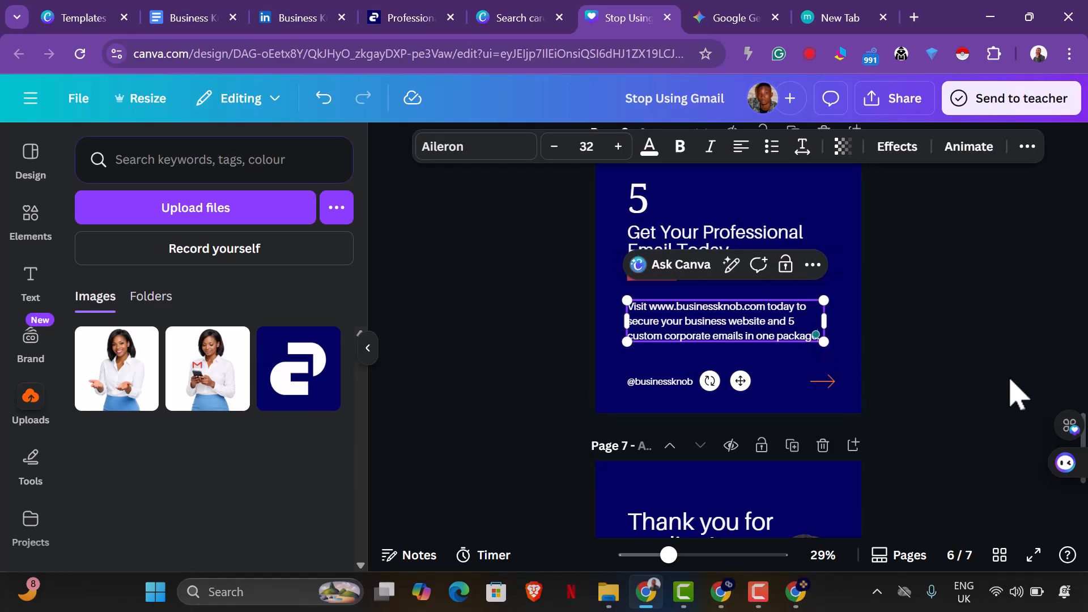
pyautogui.write('at a cheaper rate.')
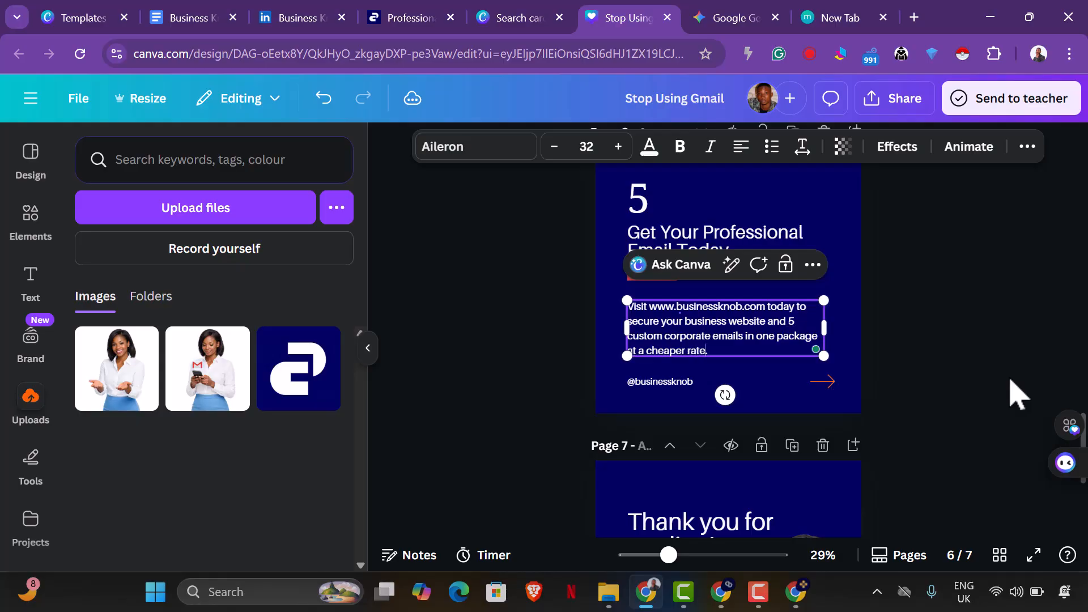
pyautogui.click(993, 399)
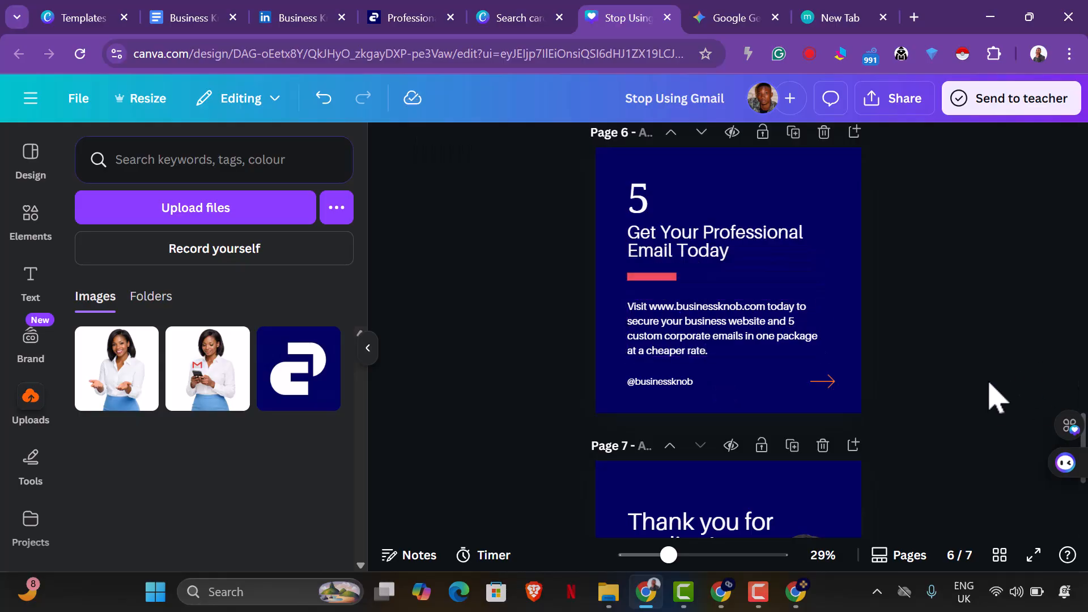
pyautogui.click(790, 352)
pyautogui.moveTo(824, 327); pyautogui.dragTo(836, 347)
pyautogui.click(922, 350)
pyautogui.scroll(-5, 931, 376)
pyautogui.scroll(12, 938, 383)
pyautogui.scroll(15, 932, 372)
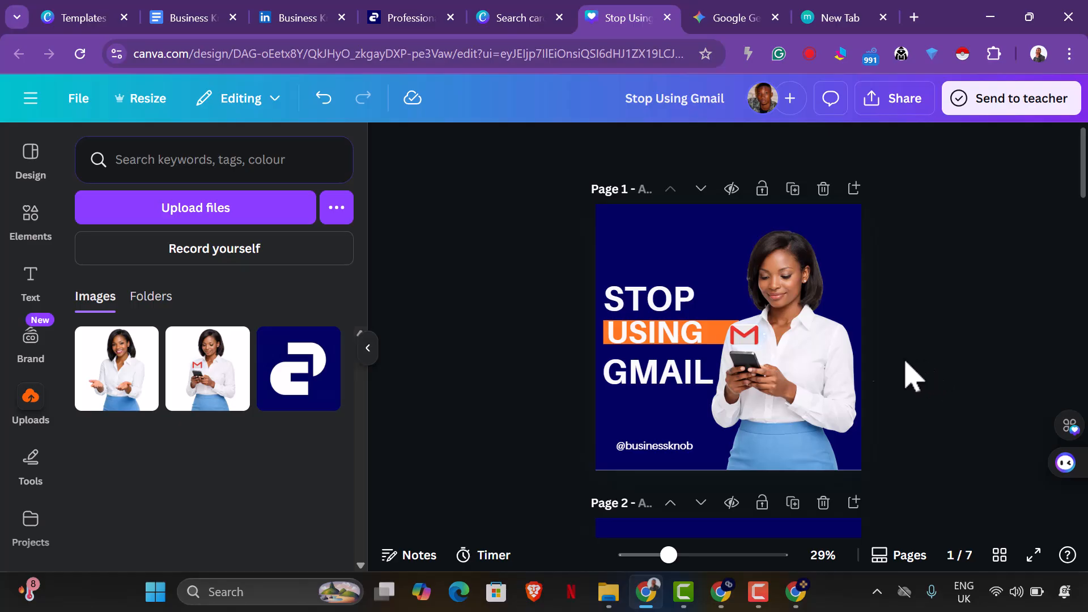
pyautogui.click(831, 342)
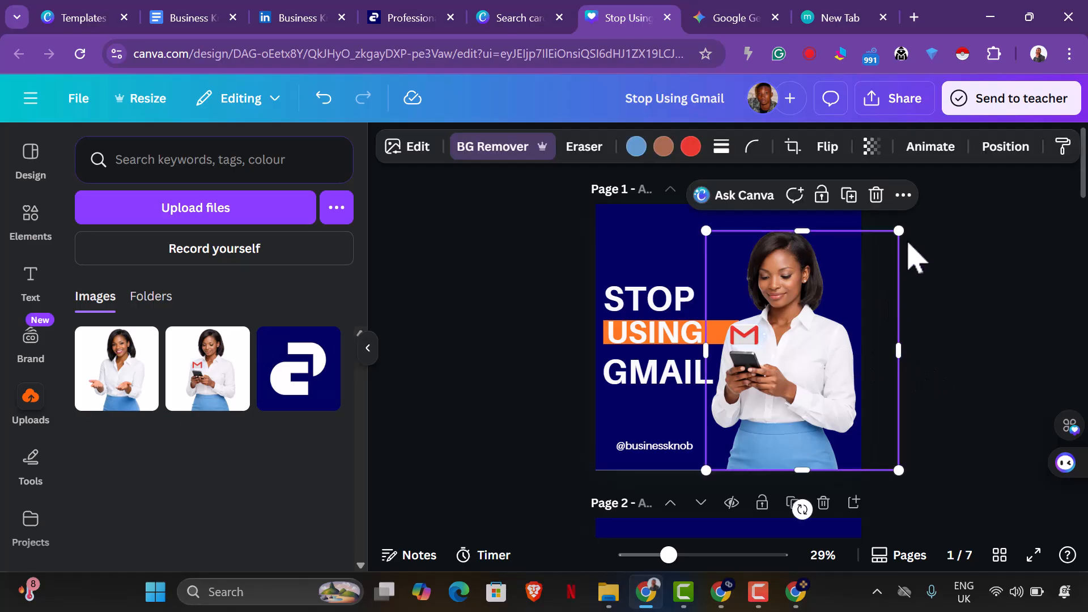
pyautogui.click(958, 309)
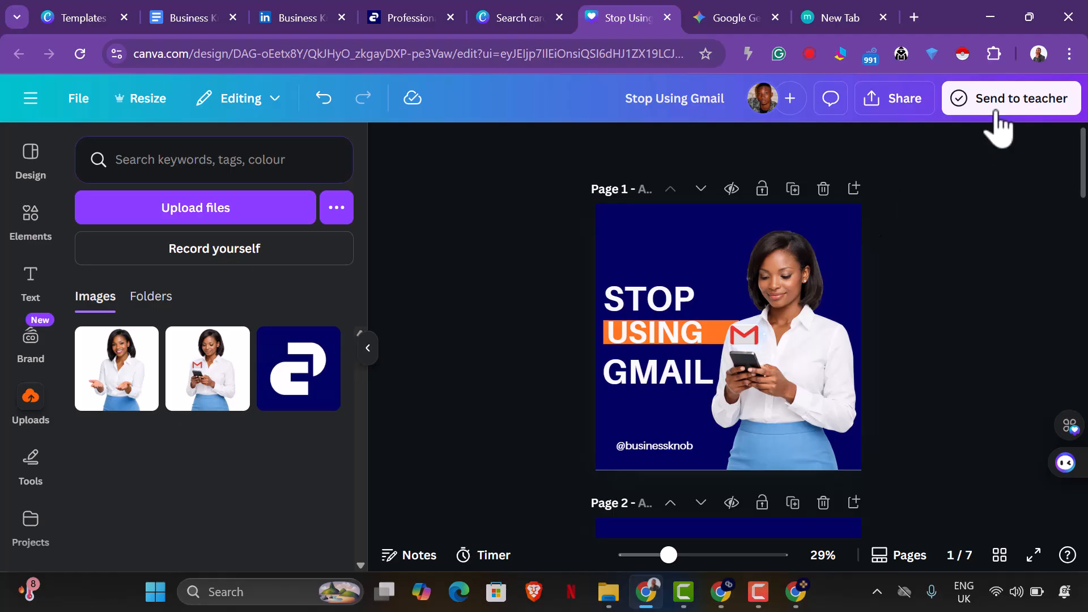
# Download all seven pages of the carousel design as a PDF Standard file.
pyautogui.click(919, 106)
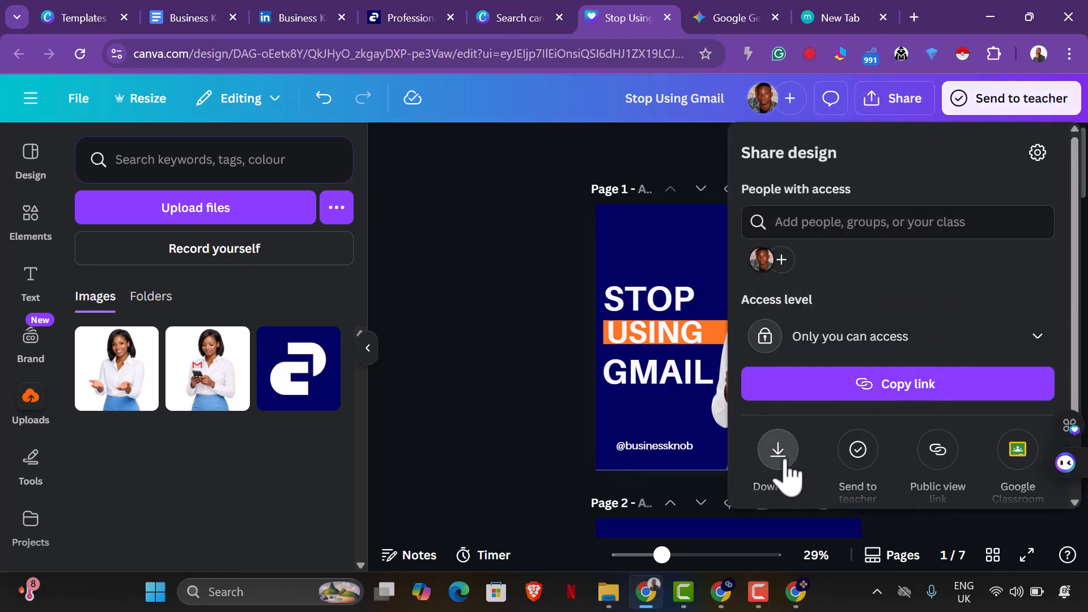
pyautogui.click(785, 464)
pyautogui.click(898, 224)
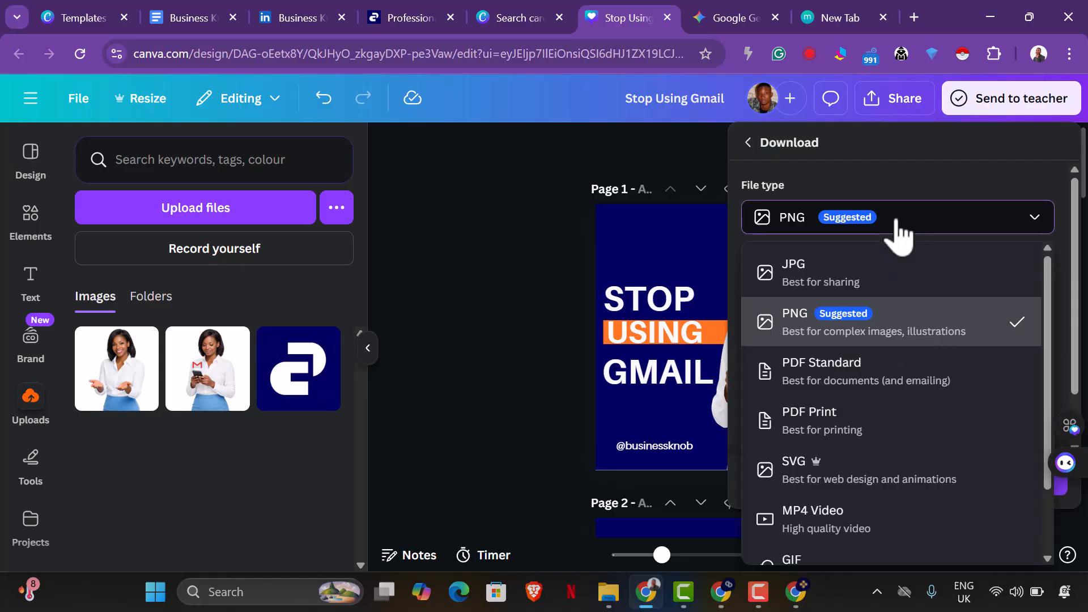
pyautogui.click(877, 397)
pyautogui.scroll(-1, 894, 379)
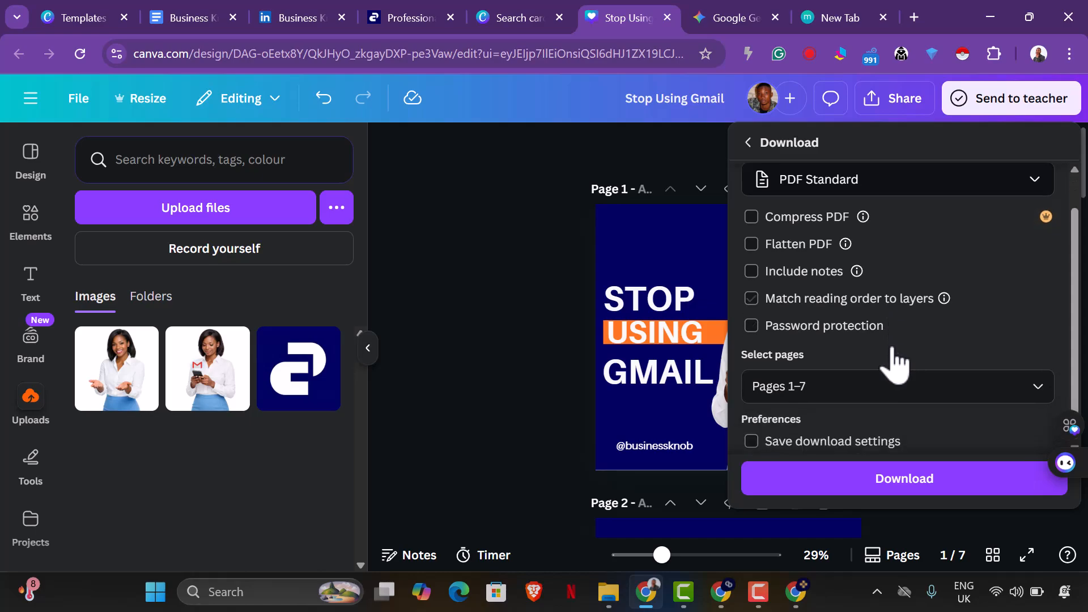
pyautogui.click(909, 487)
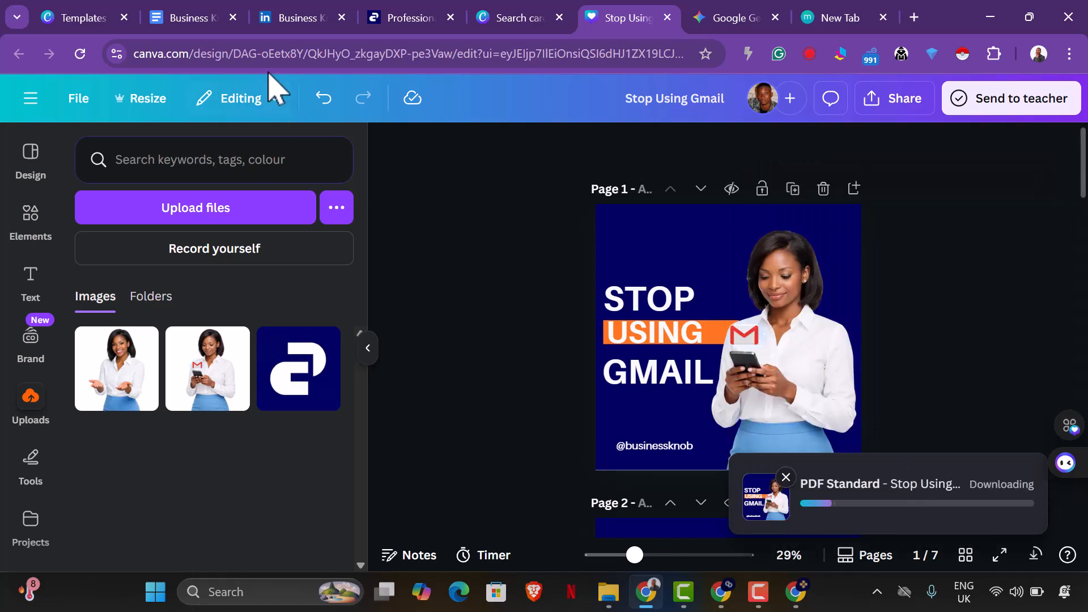
# Switch to Gemini and send "Get the caption for this carousel, adding the CTA with is the link to get the website and 5 custom corporate email".
pyautogui.click(705, 18)
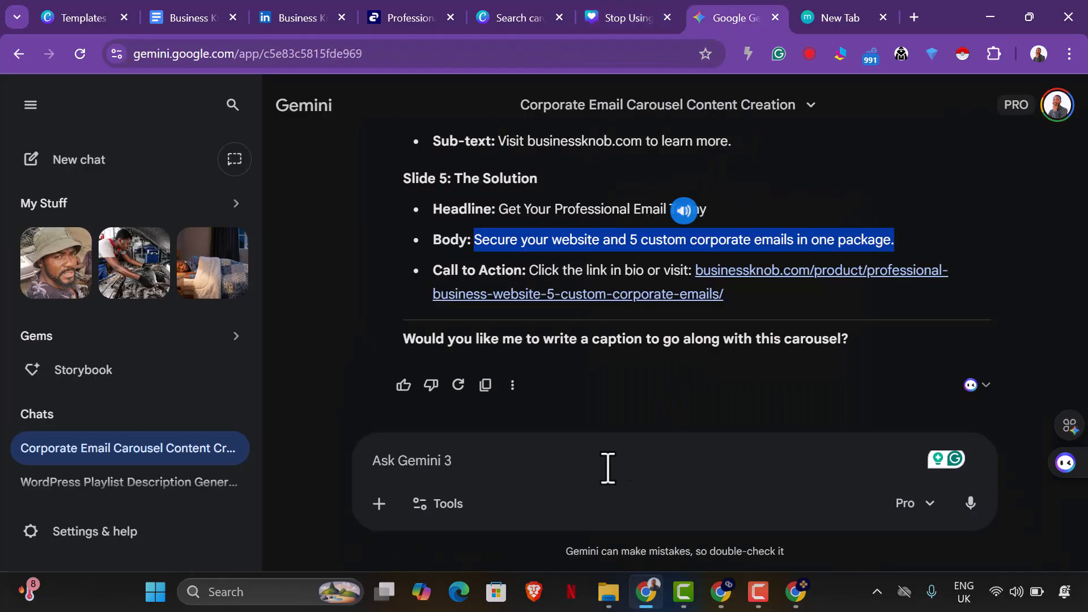
pyautogui.write('Get')
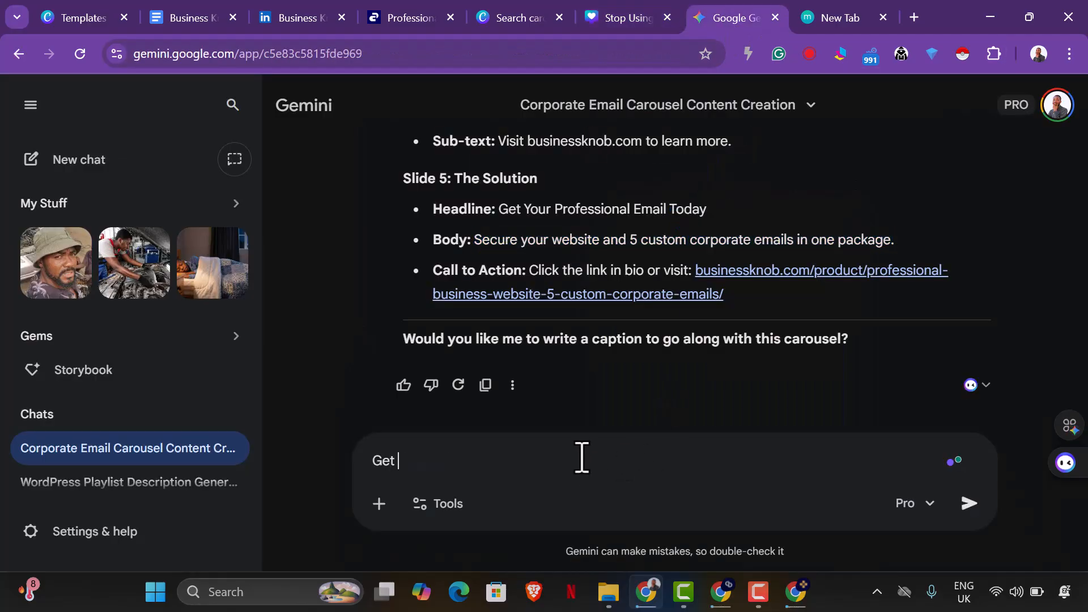
pyautogui.write(' the c')
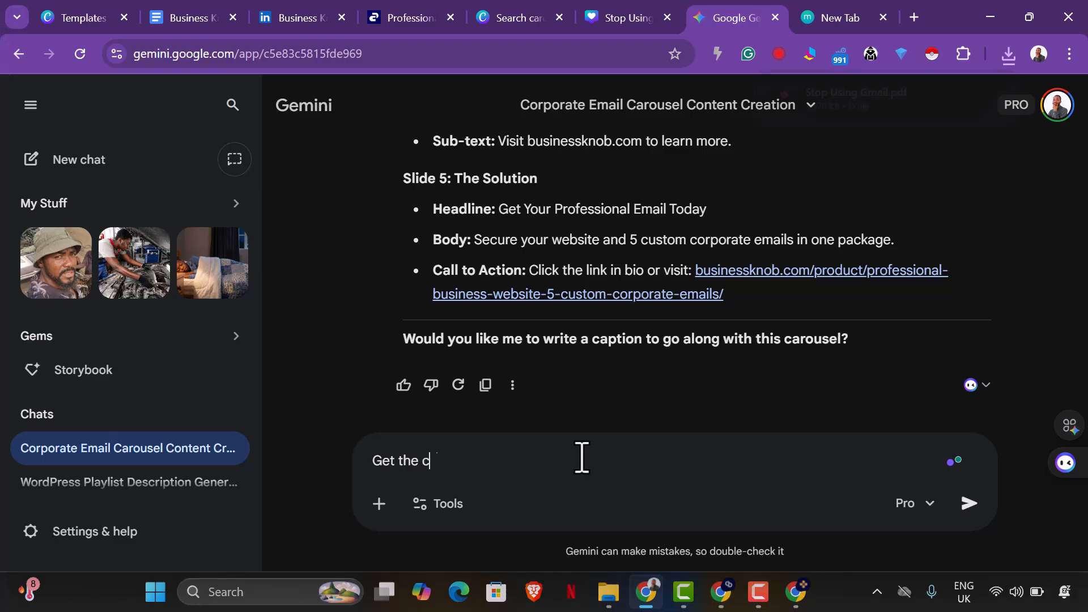
pyautogui.write('aption for th')
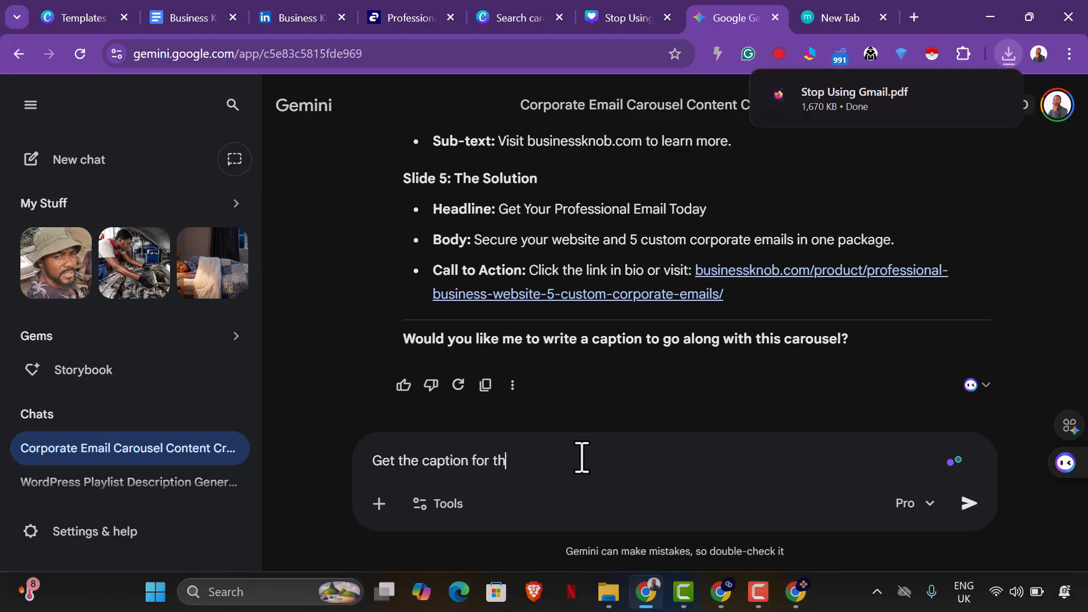
pyautogui.write('is carousel, adding the CTA with')
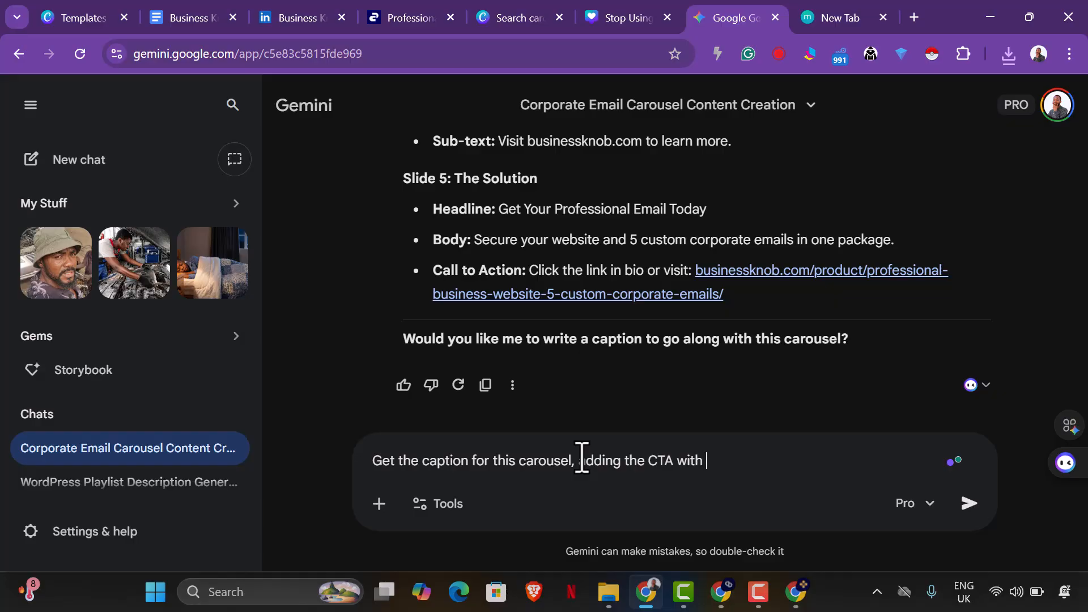
pyautogui.write('is the link to get the')
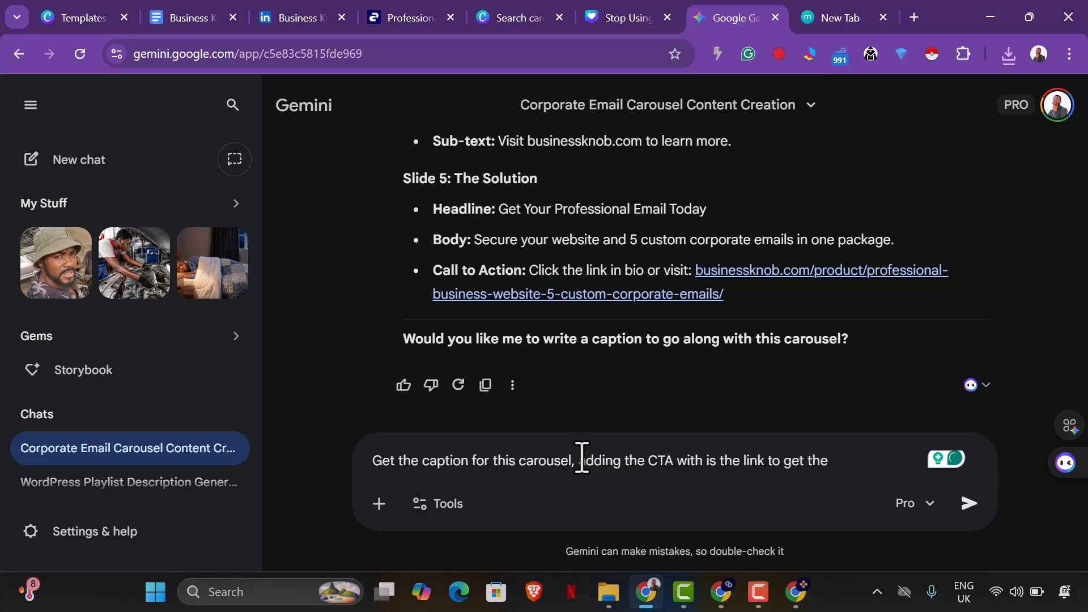
pyautogui.write('bsite and 5 cu')
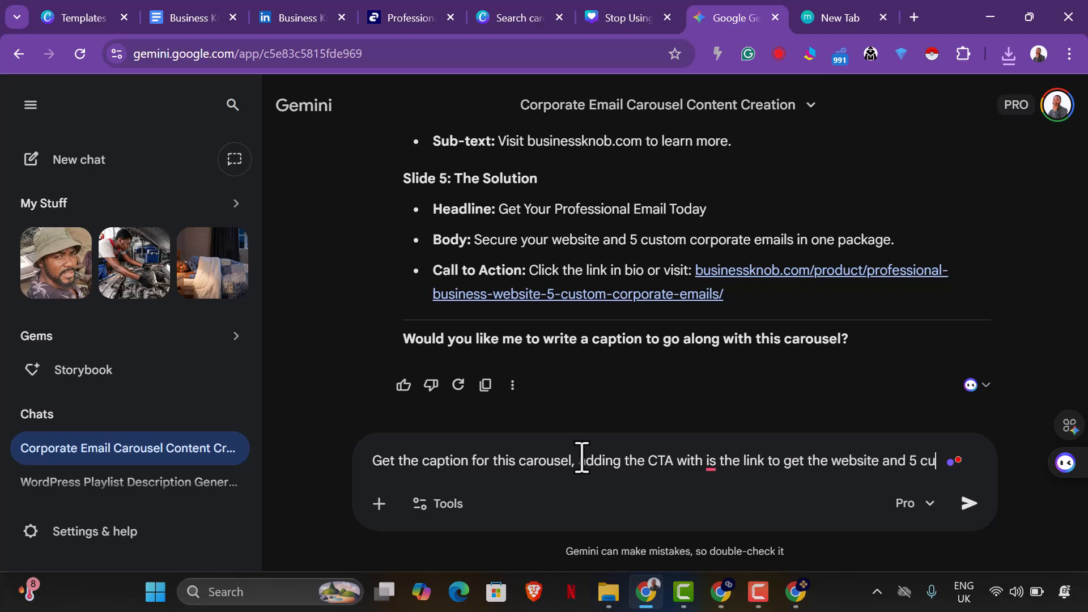
pyautogui.write('stome')
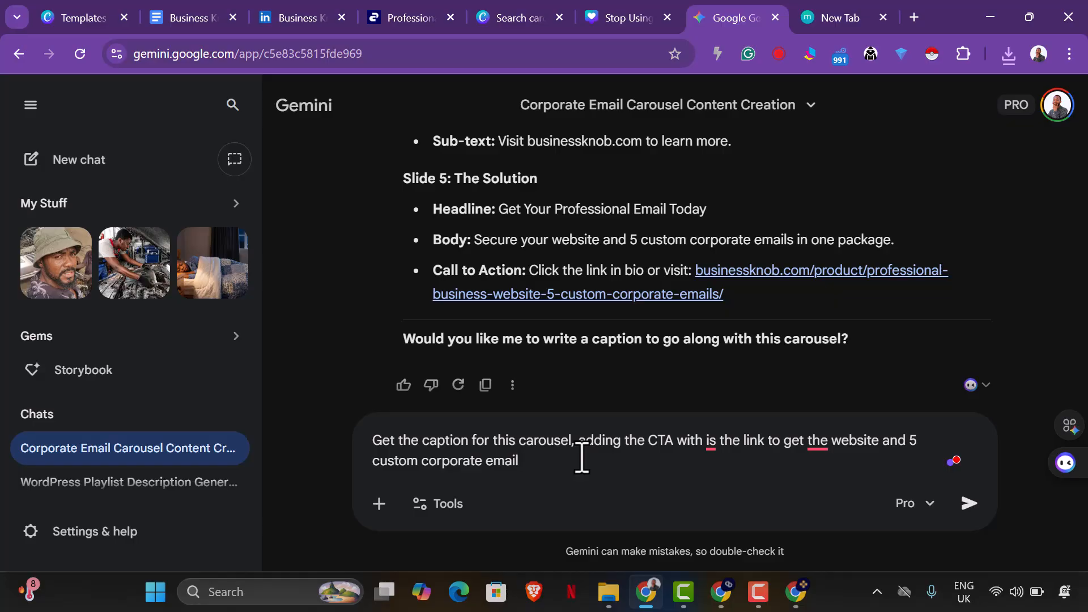
pyautogui.press('Return')
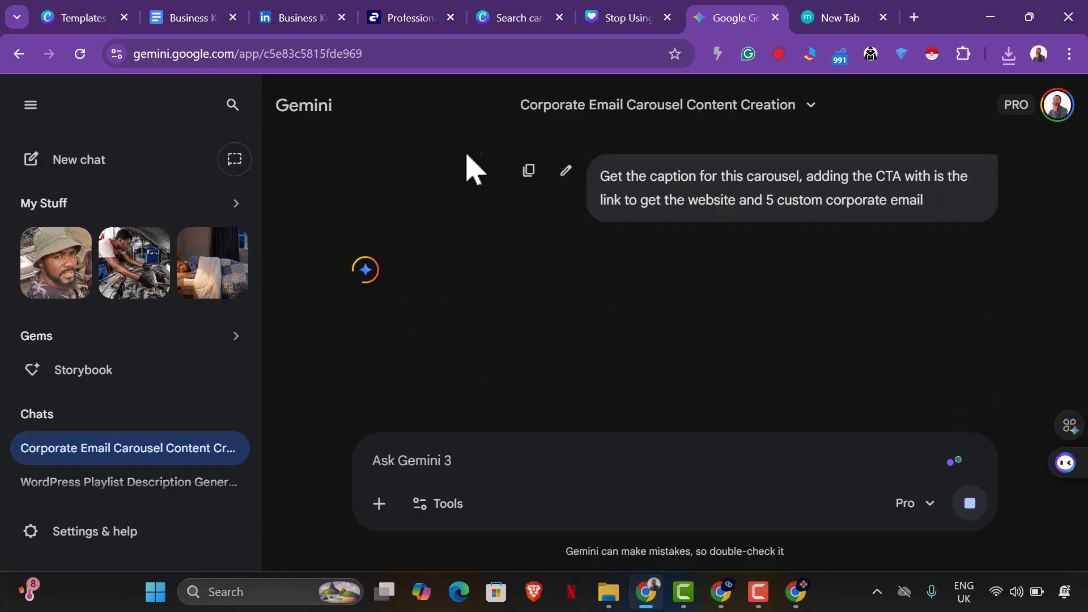
# Check the browser's recent downloads, switch to LinkedIn and start a new post for the Business Knob page.
pyautogui.click(1009, 55)
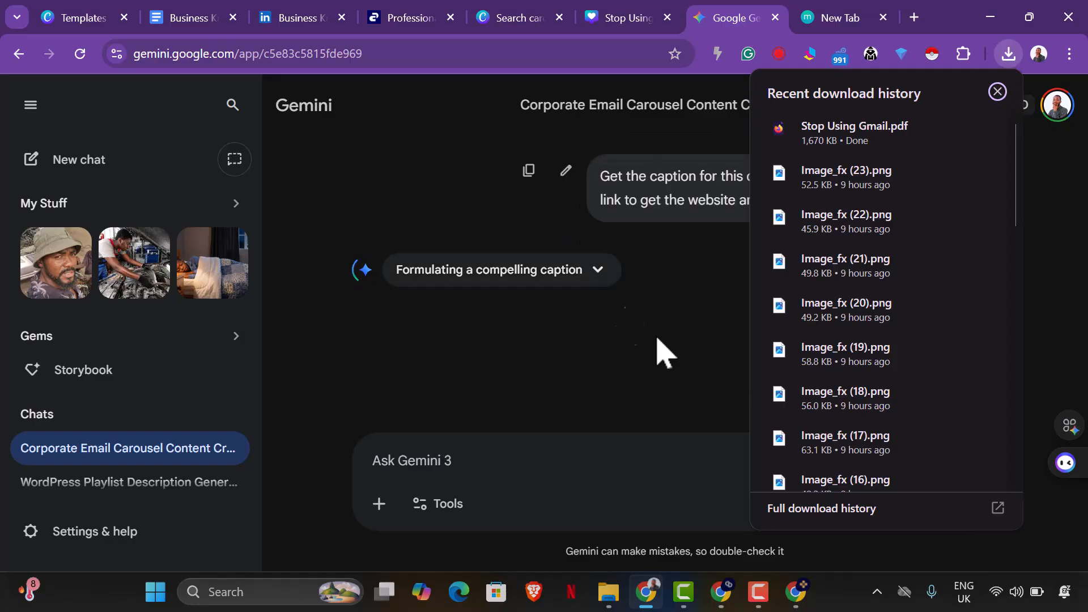
pyautogui.click(283, 19)
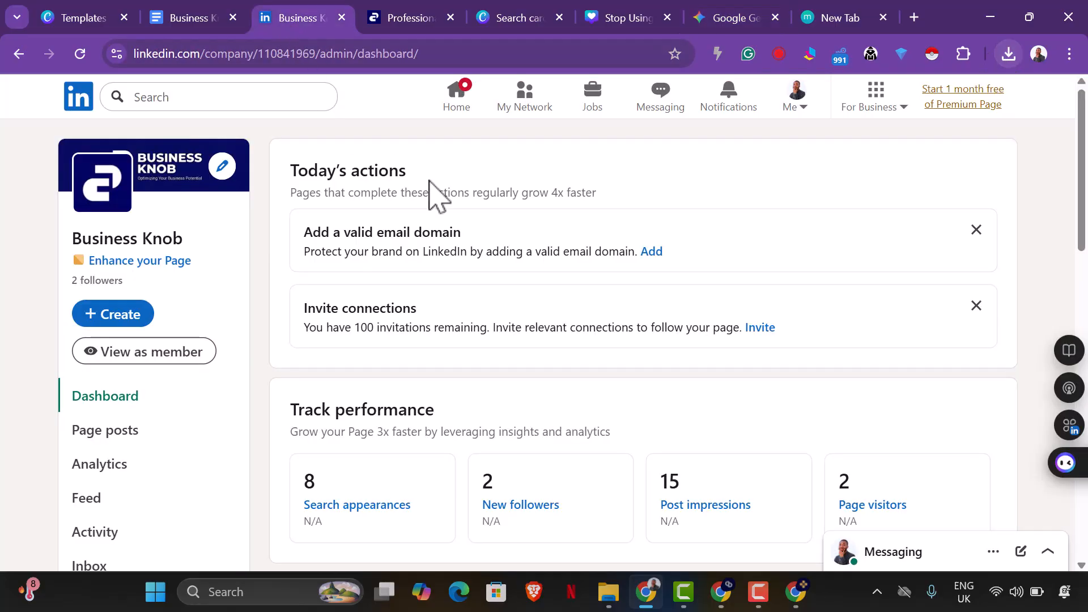
pyautogui.scroll(-2, 430, 323)
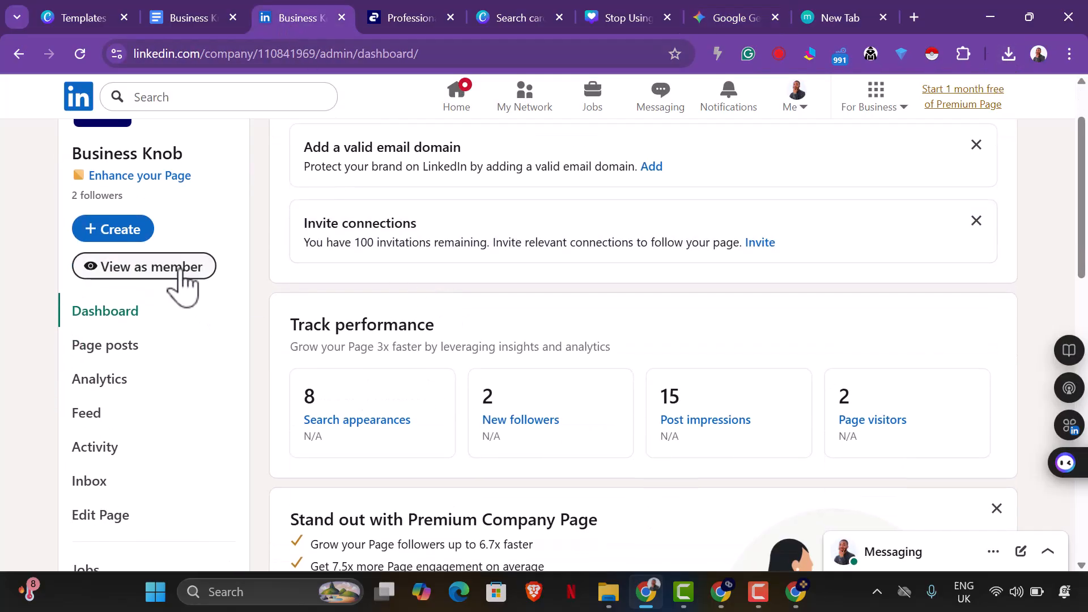
pyautogui.click(136, 231)
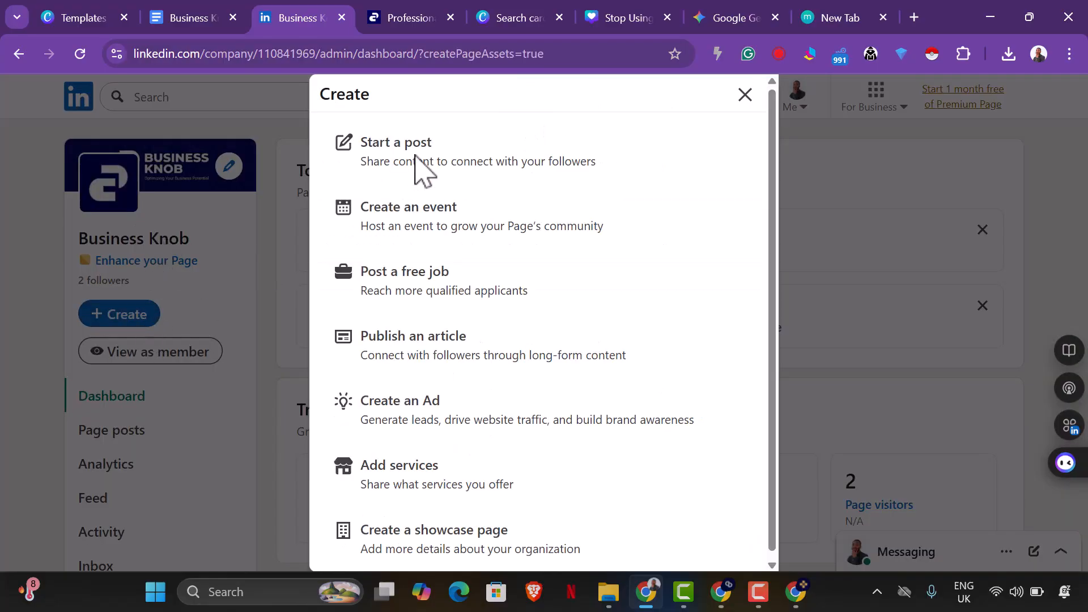
pyautogui.click(416, 170)
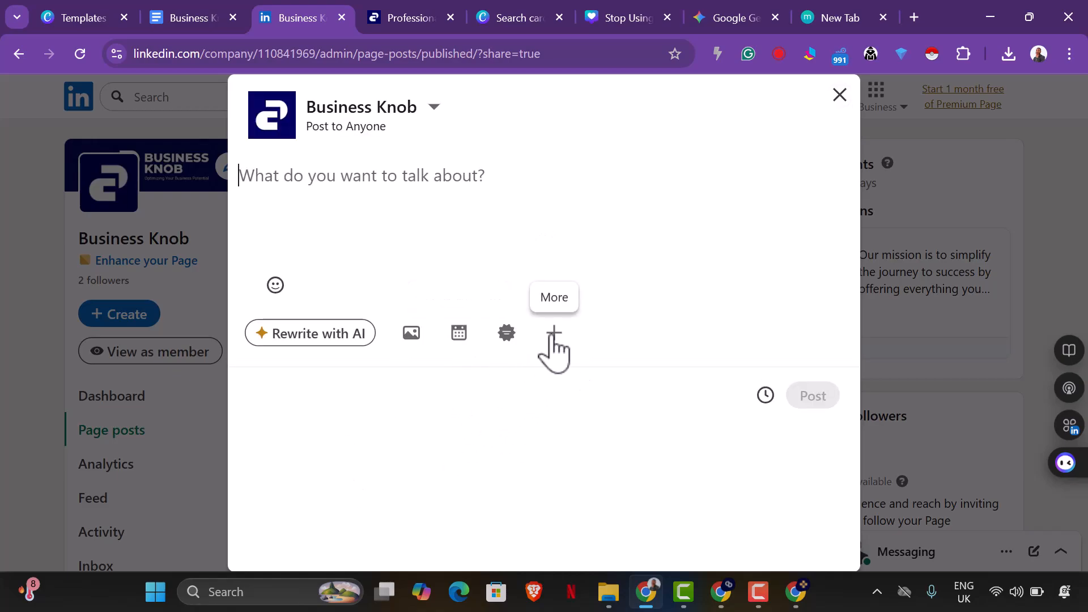
# Attach the Stop Using Gmail PDF from the Downloads folder to the LinkedIn post as a document.
pyautogui.click(553, 334)
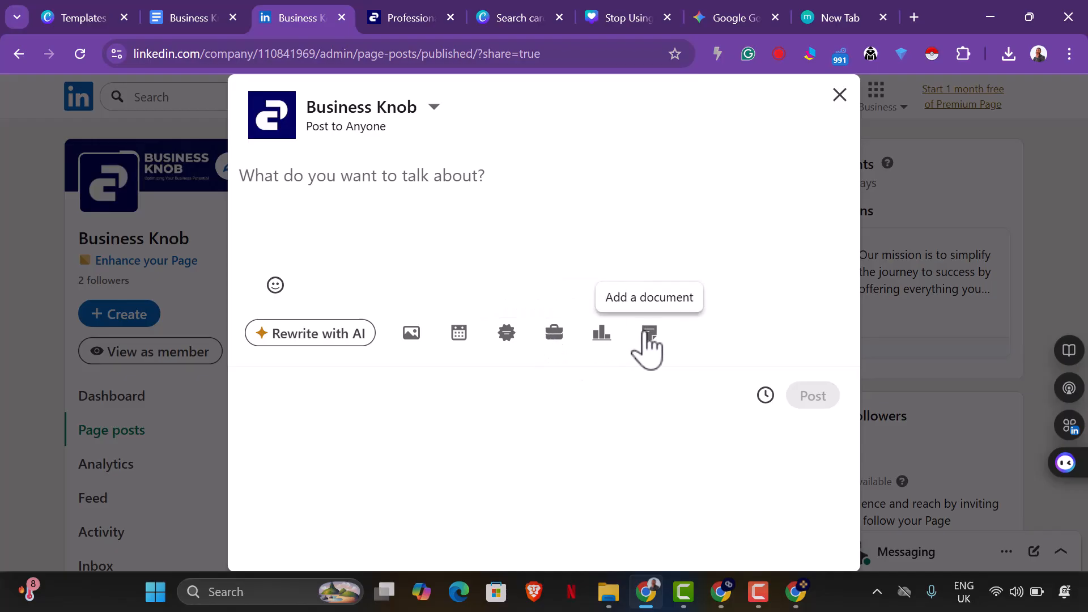
pyautogui.click(649, 335)
pyautogui.click(516, 160)
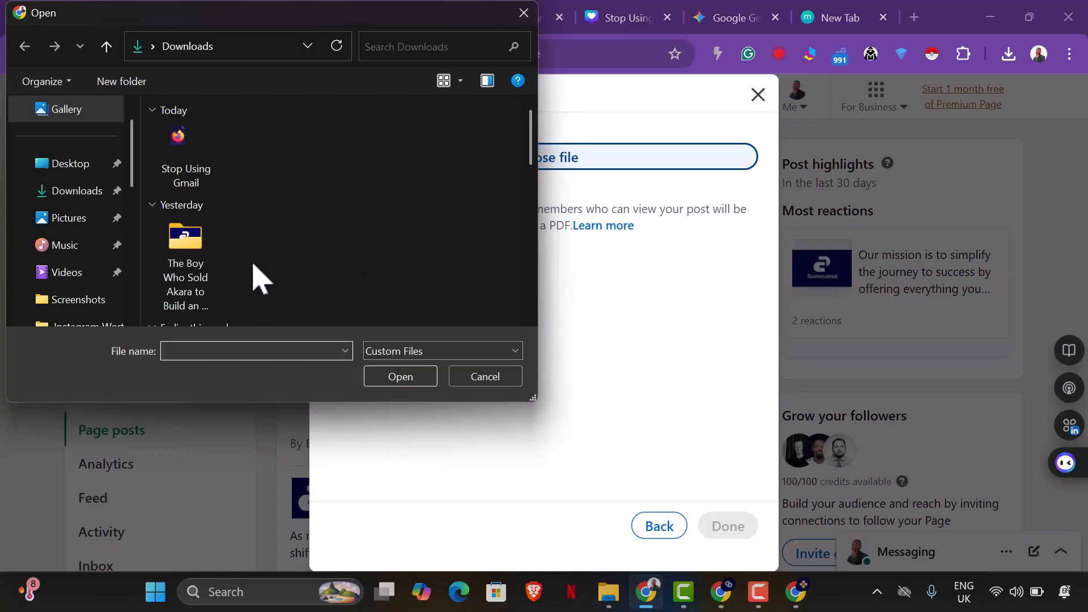
pyautogui.click(204, 175)
pyautogui.click(406, 379)
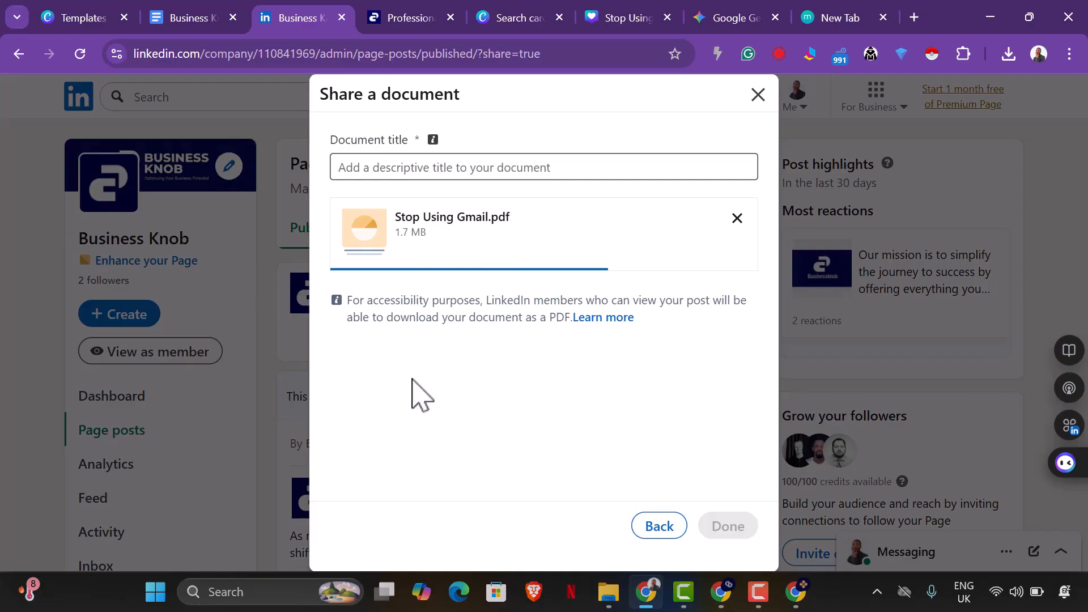
# Return to Gemini and copy the generated caption from "Sending a proposal or invoice" through the closing hashtags.
pyautogui.click(725, 23)
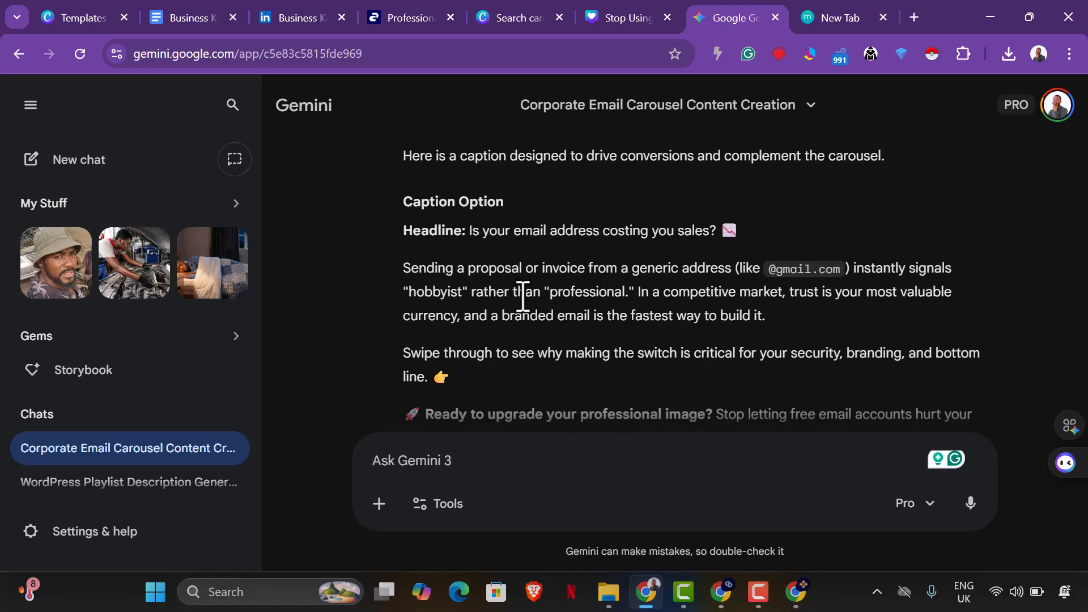
pyautogui.scroll(-2, 483, 300)
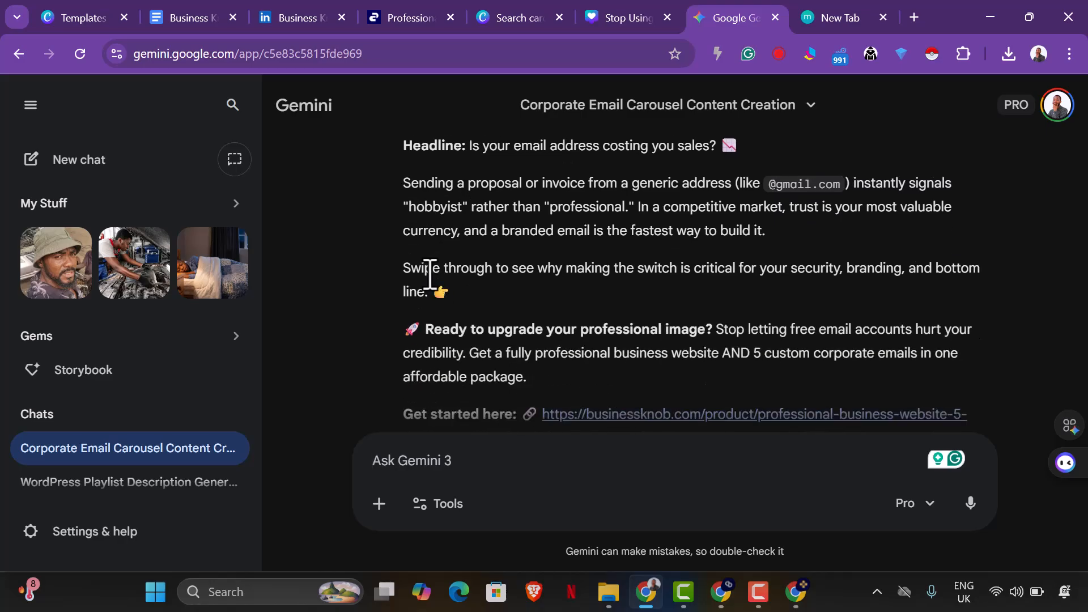
pyautogui.moveTo(408, 190); pyautogui.dragTo(635, 296)
pyautogui.rightClick(634, 297)
pyautogui.click(685, 265)
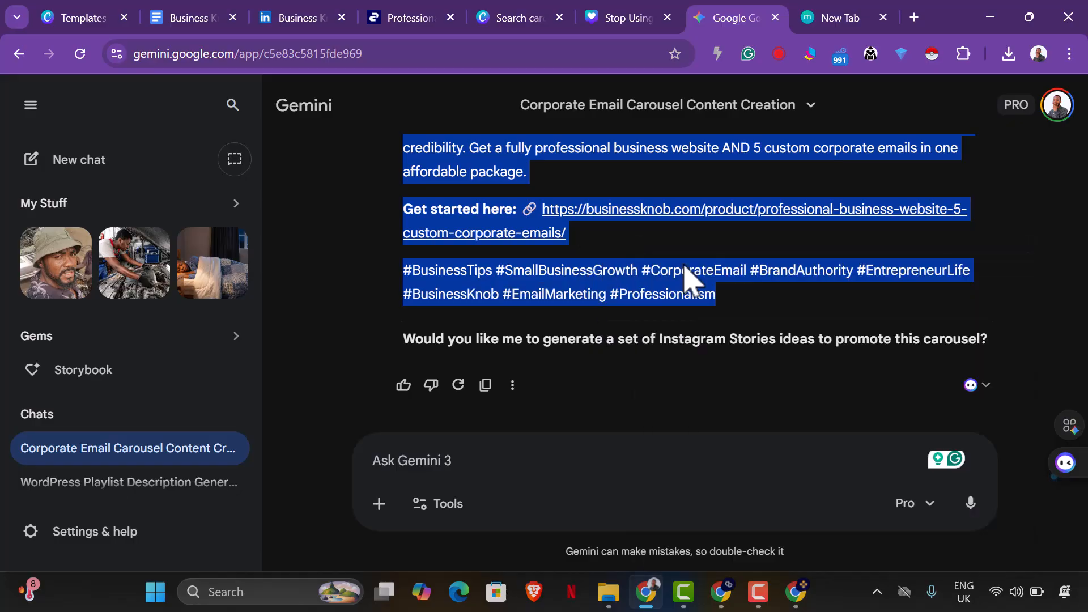
# Return to the LinkedIn post, title the attached document "Stop Using Gmail" and finish adding it to the post.
pyautogui.click(292, 20)
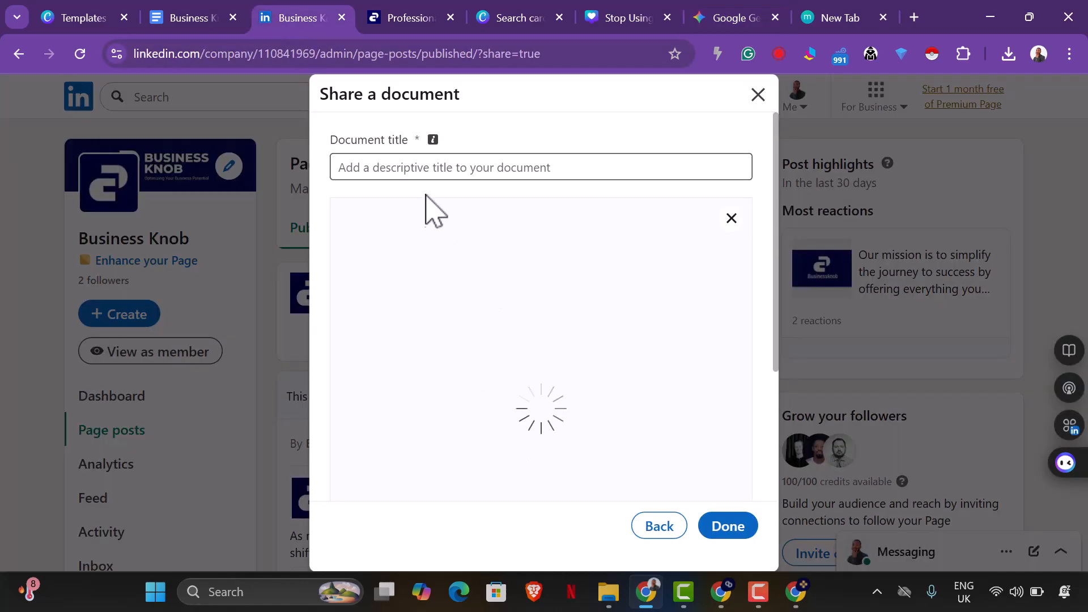
pyautogui.click(433, 173)
pyautogui.write('Stop Using Gmail')
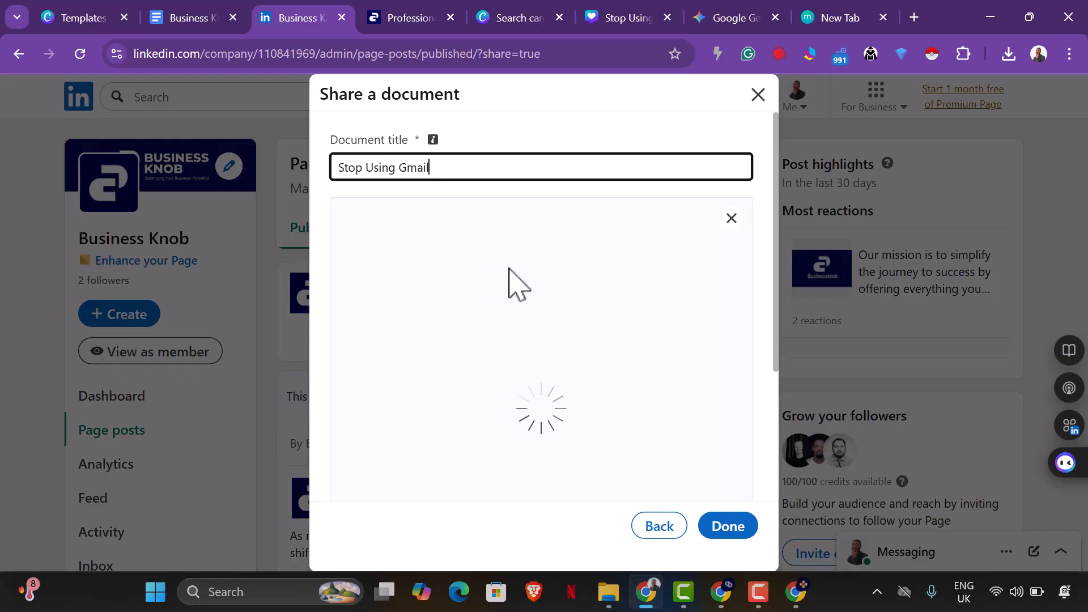
pyautogui.scroll(-3, 589, 328)
pyautogui.scroll(3, 596, 312)
pyautogui.scroll(-2, 596, 309)
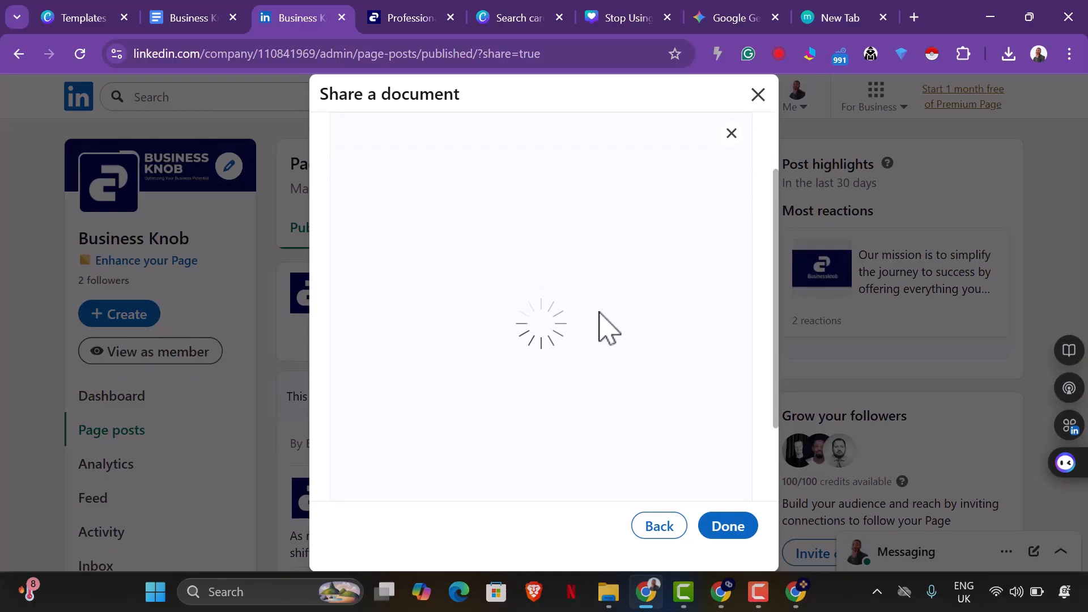
pyautogui.click(715, 530)
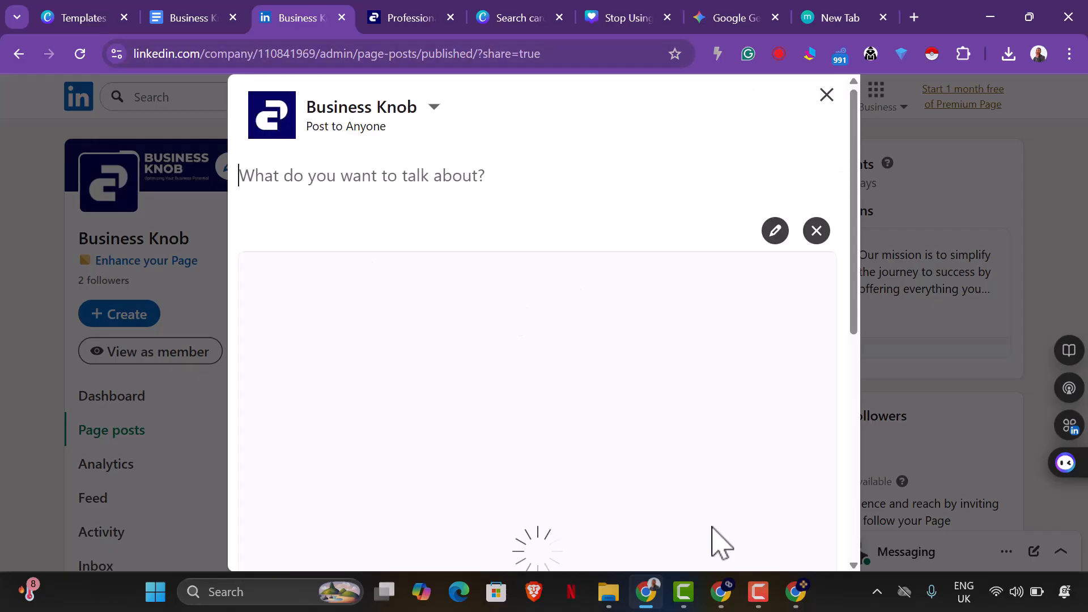
# Paste the copied caption beginning "Sending a proposal or invoice" into the text area of the LinkedIn post.
pyautogui.click(311, 204)
pyautogui.hotkey('ctrl', 'v')
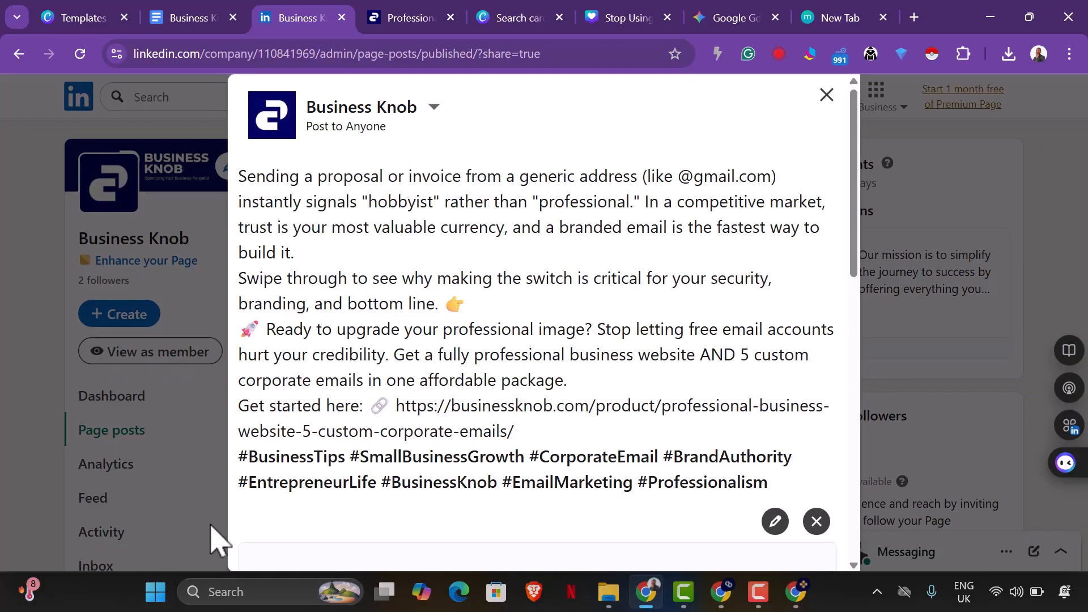
pyautogui.scroll(-5, 384, 447)
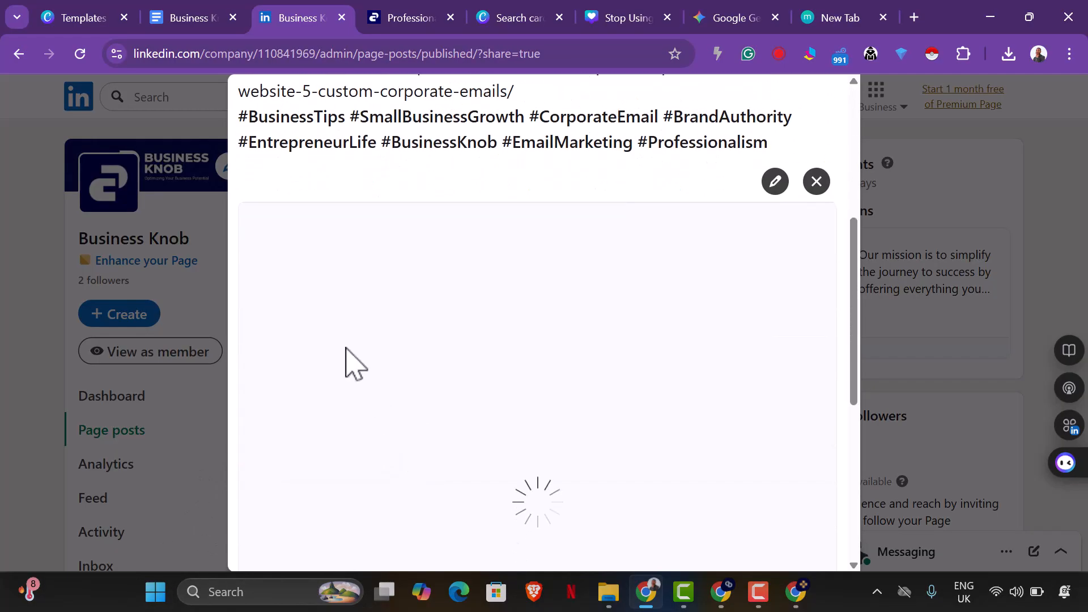
pyautogui.scroll(5, 440, 381)
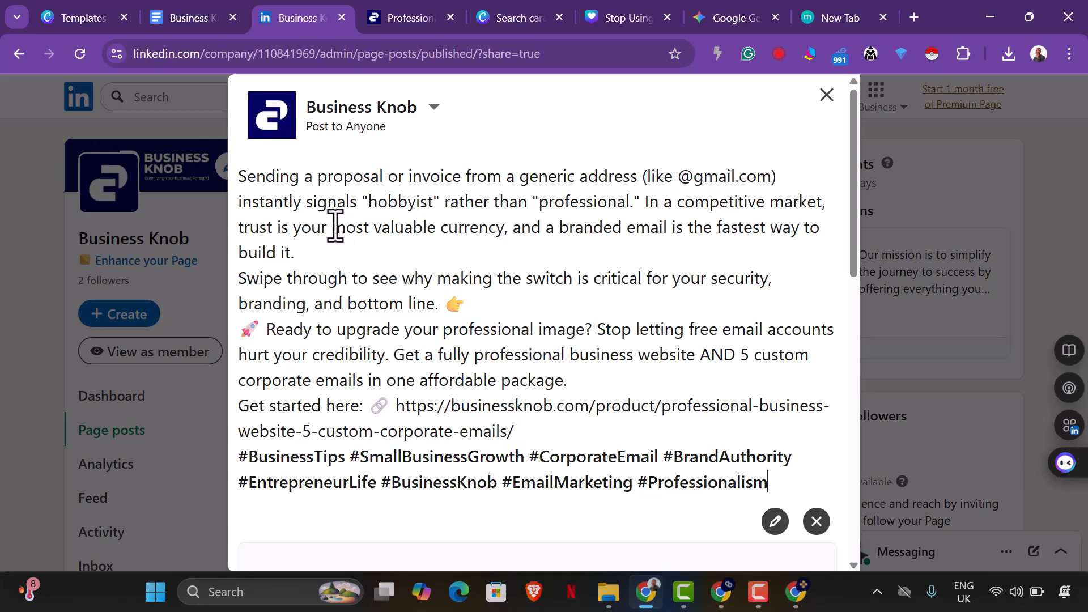
# Insert blank lines before "In a competitive market" and before "Swipe through to see" so each starts its own paragraph.
pyautogui.click(648, 209)
pyautogui.press('Return')
pyautogui.press('Return')
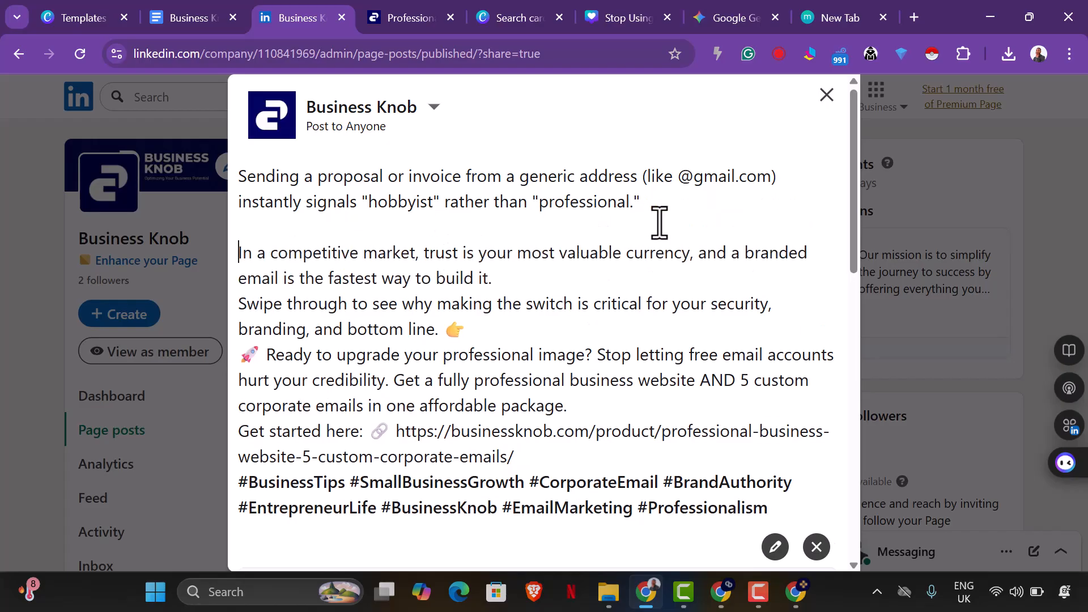
pyautogui.scroll(-1, 499, 244)
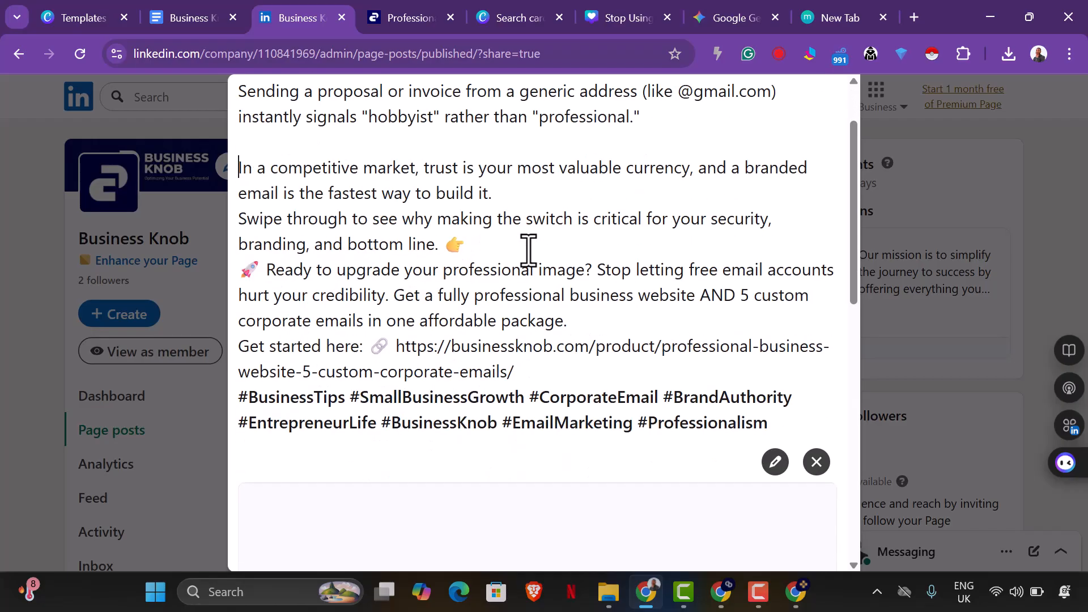
pyautogui.scroll(-1, 559, 210)
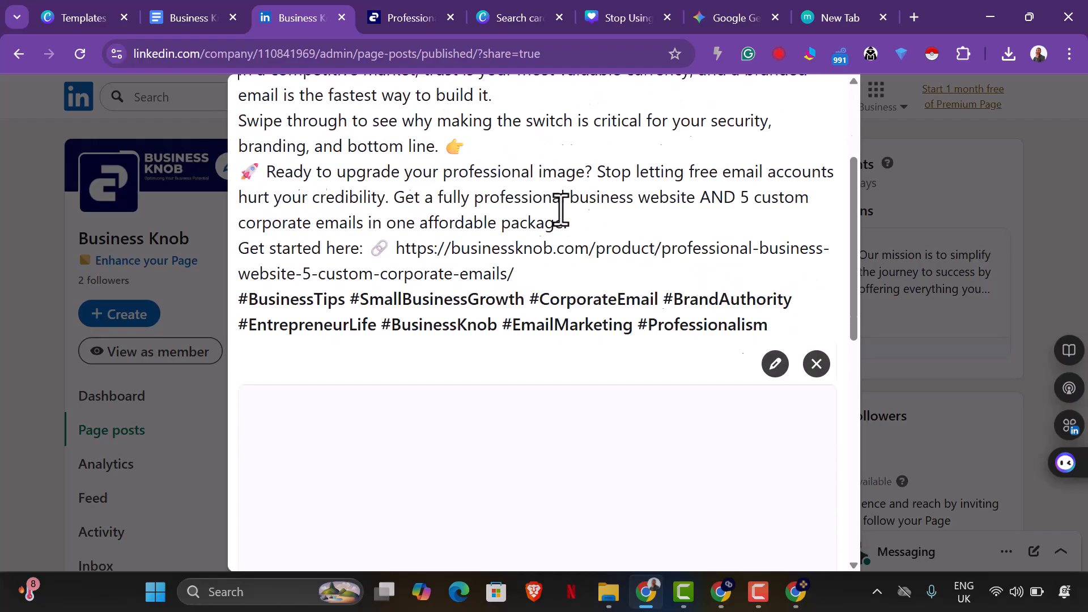
pyautogui.scroll(2, 561, 209)
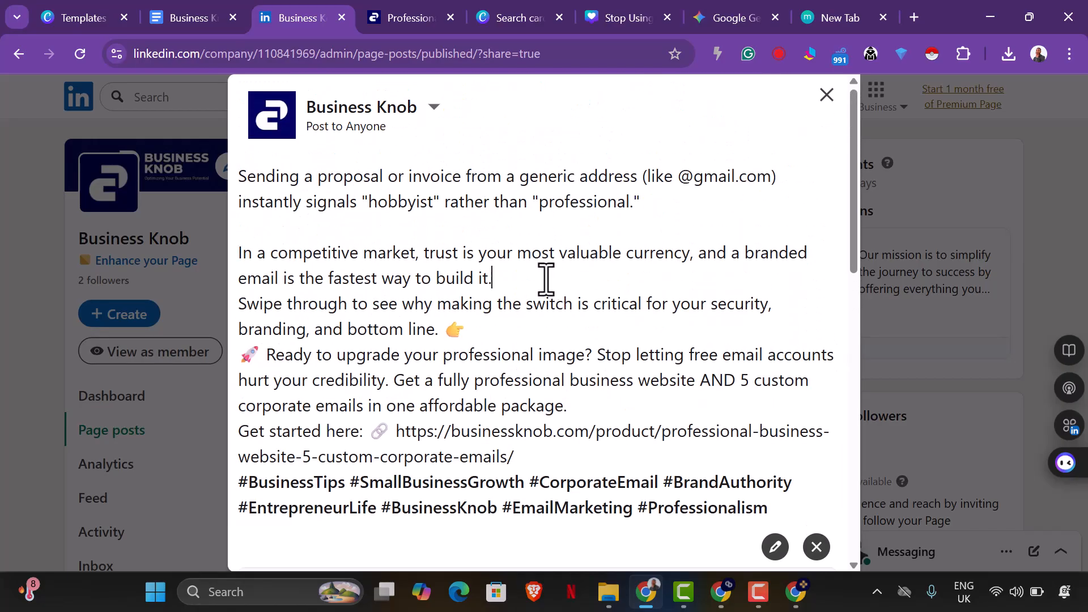
pyautogui.press('Return')
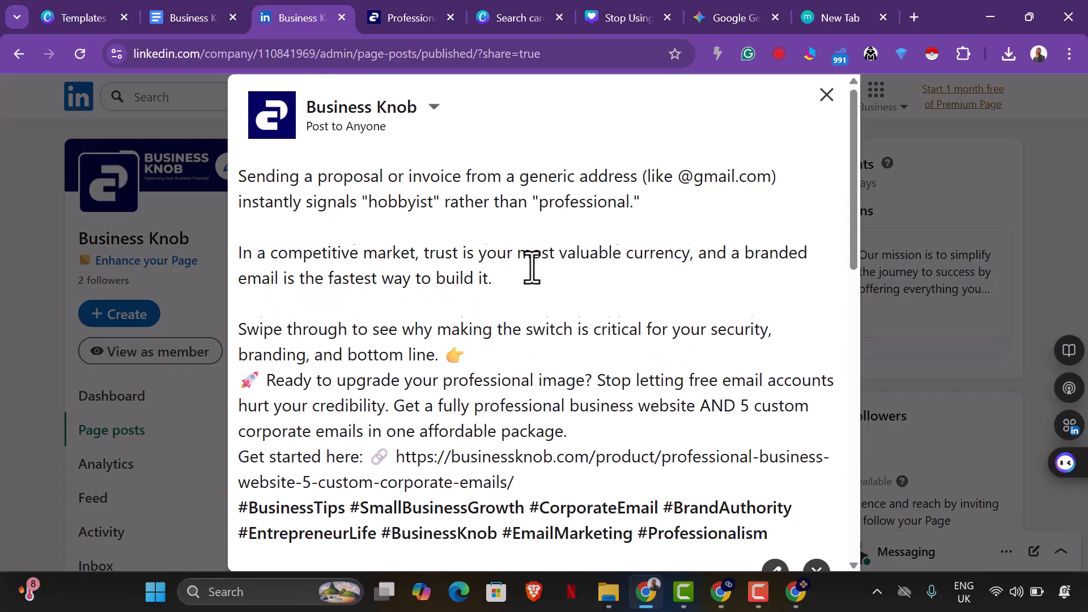
# Remove the pointing-hand and rocket emojis and put a blank line between "bottom line." and "Ready to upgrade your professional image?".
pyautogui.scroll(-1, 524, 265)
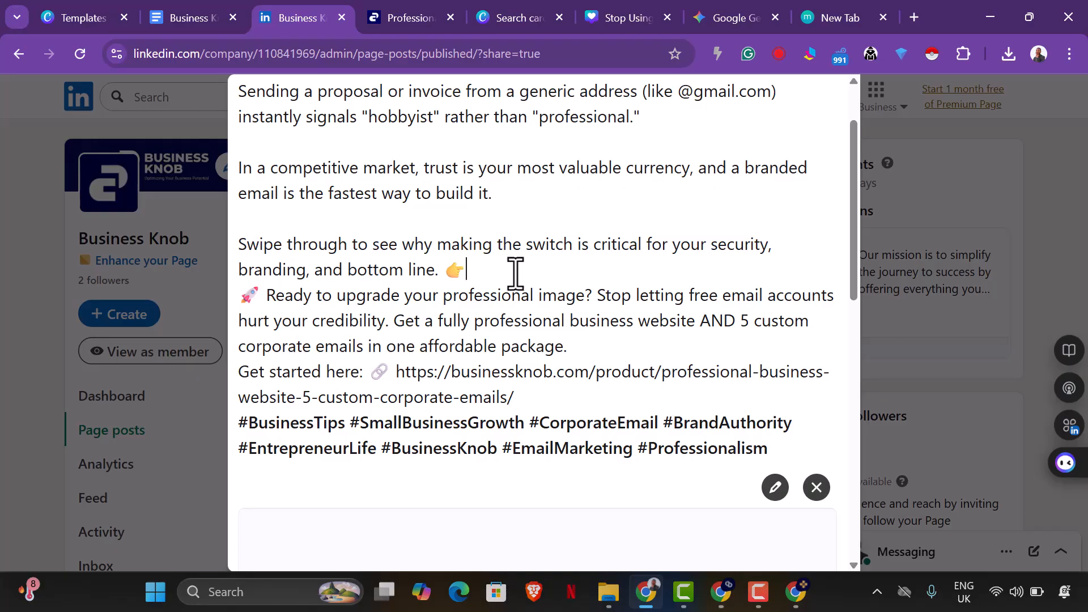
pyautogui.click(486, 265)
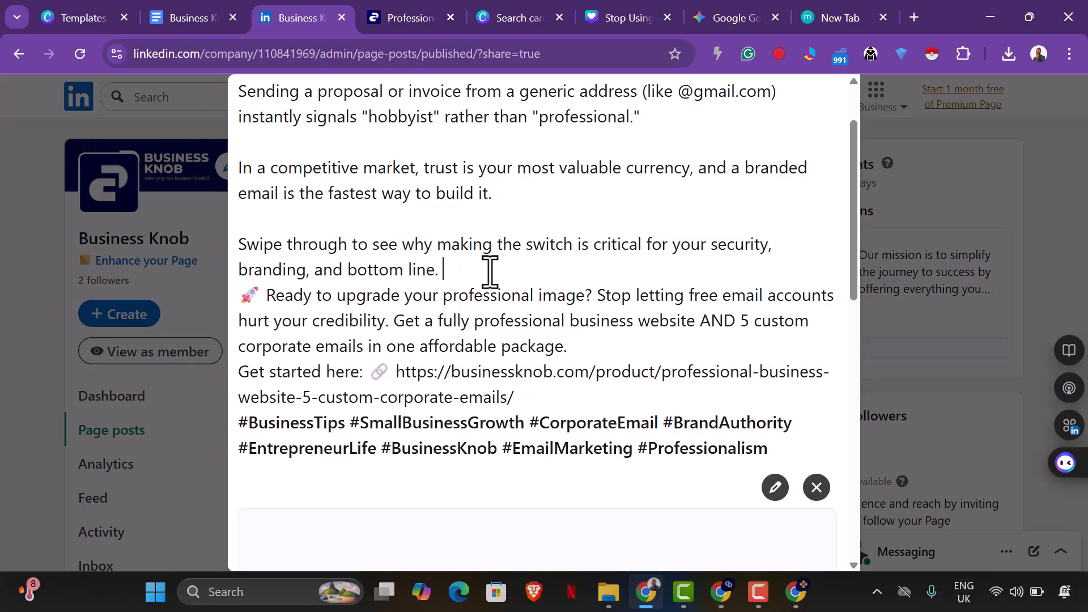
pyautogui.press('Return')
pyautogui.scroll(-2, 506, 280)
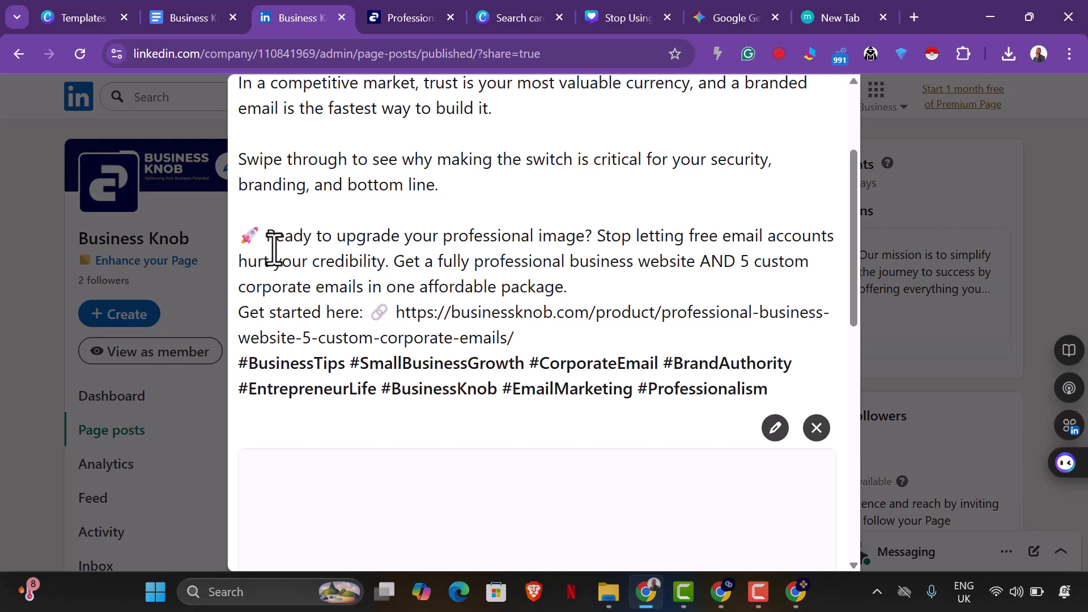
pyautogui.press('BackSpace')
pyautogui.press('BackSpace')
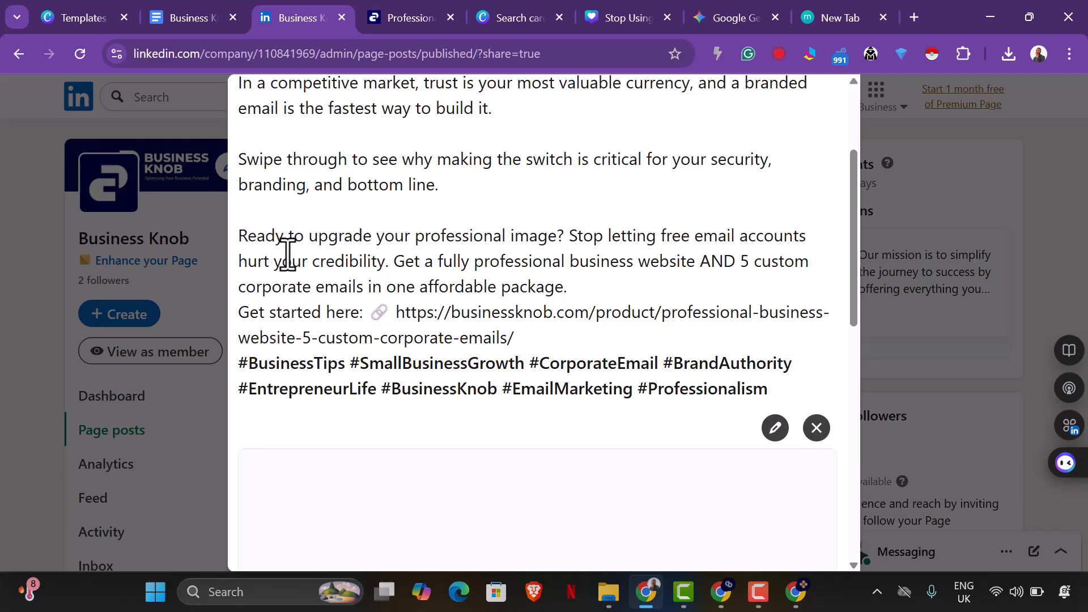
pyautogui.scroll(1, 631, 250)
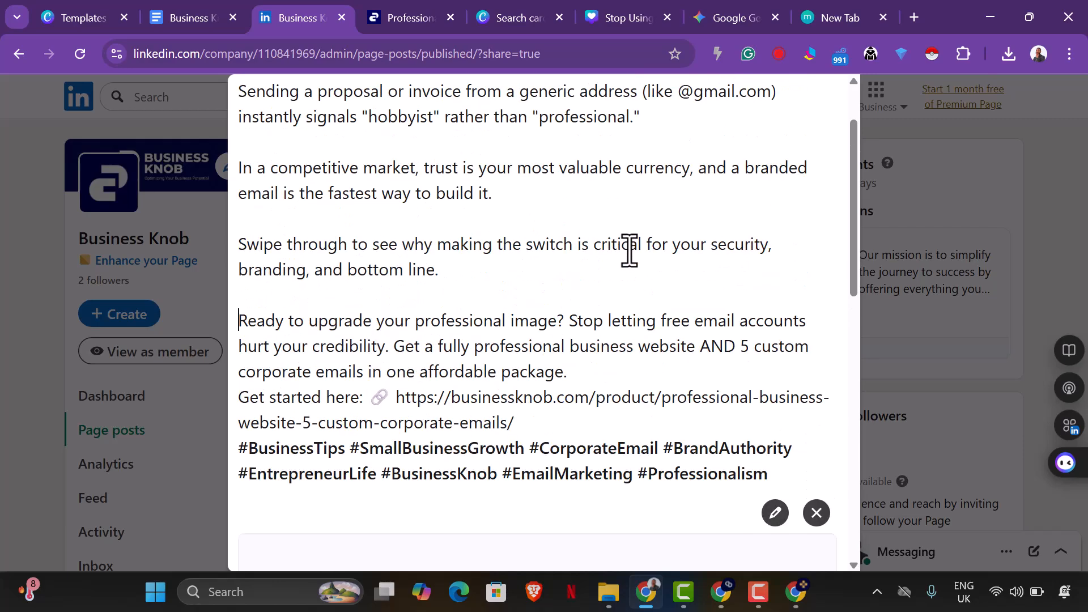
pyautogui.scroll(-1, 617, 233)
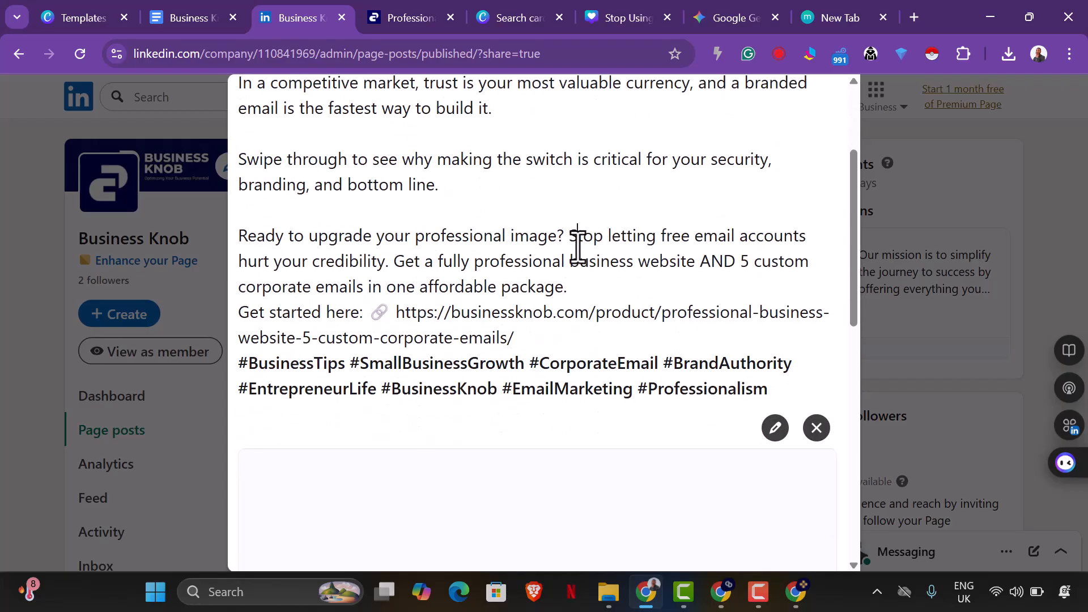
# Make "Stop letting free email accounts" start a separate paragraph and add blank lines after "in one affordable package.".
pyautogui.click(576, 245)
pyautogui.press('Return')
pyautogui.press('Return')
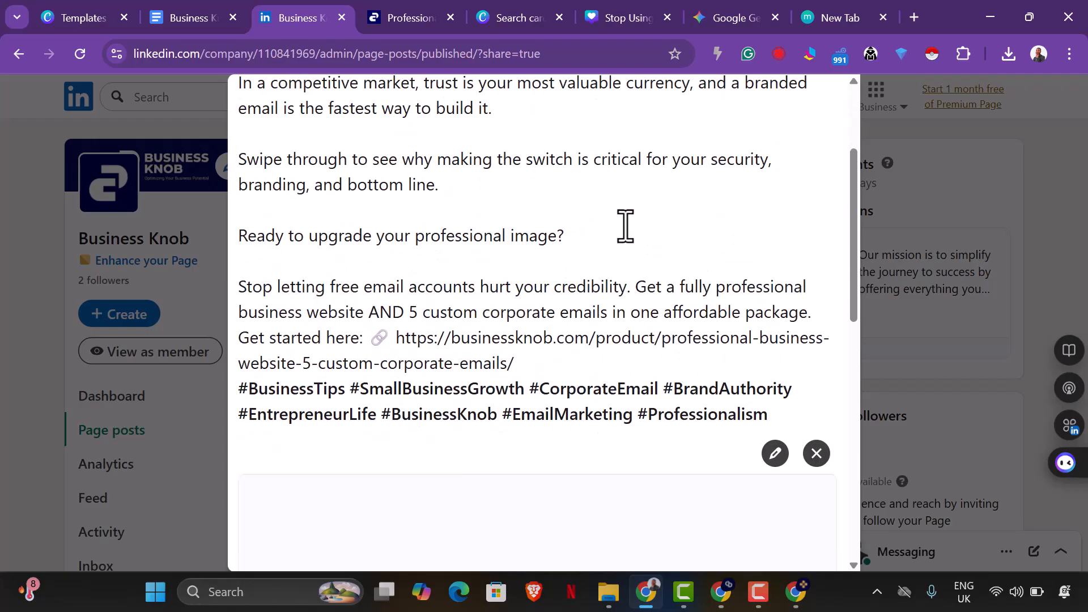
pyautogui.scroll(-1, 637, 274)
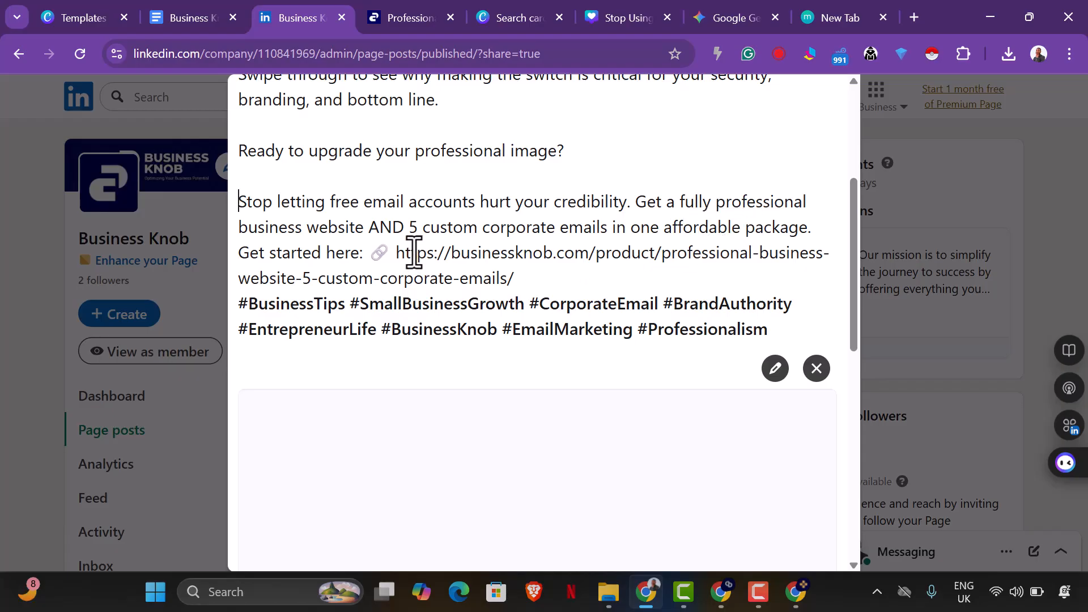
pyautogui.click(816, 230)
pyautogui.press('Return')
pyautogui.press('Return')
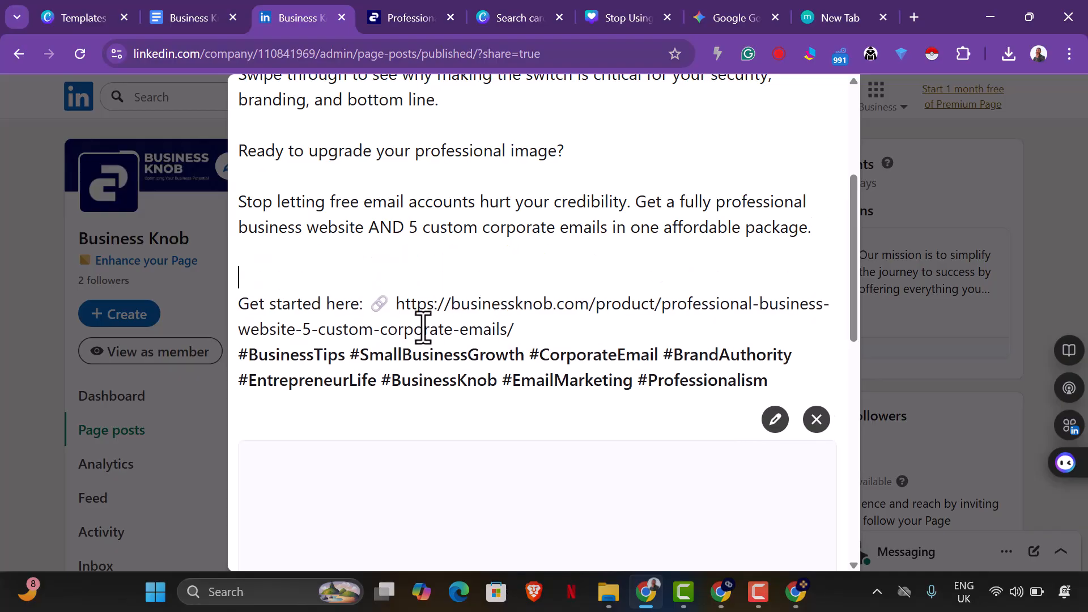
# Move the link emoji and product URL onto their own line below "Get started here:", separated by a blank line.
pyautogui.click(370, 303)
pyautogui.press('Return')
# Add blank lines below the product URL and replace the block of hashtags with the single hashtag #businessknob.
pyautogui.press('Return')
pyautogui.scroll(-1, 471, 272)
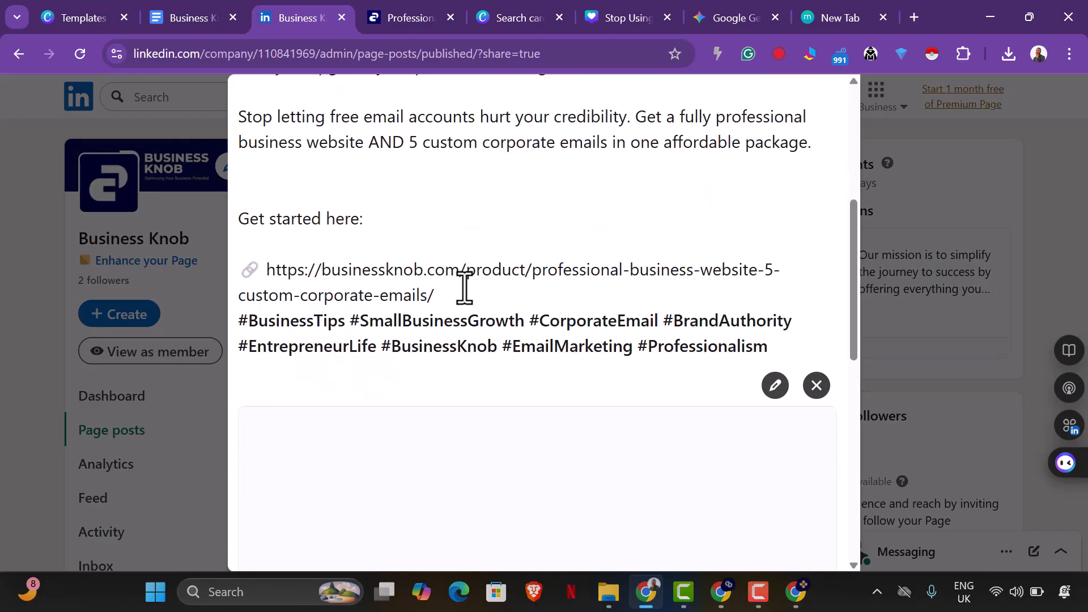
pyautogui.press('Return')
pyautogui.press('Return')
pyautogui.moveTo(767, 397); pyautogui.dragTo(322, 378)
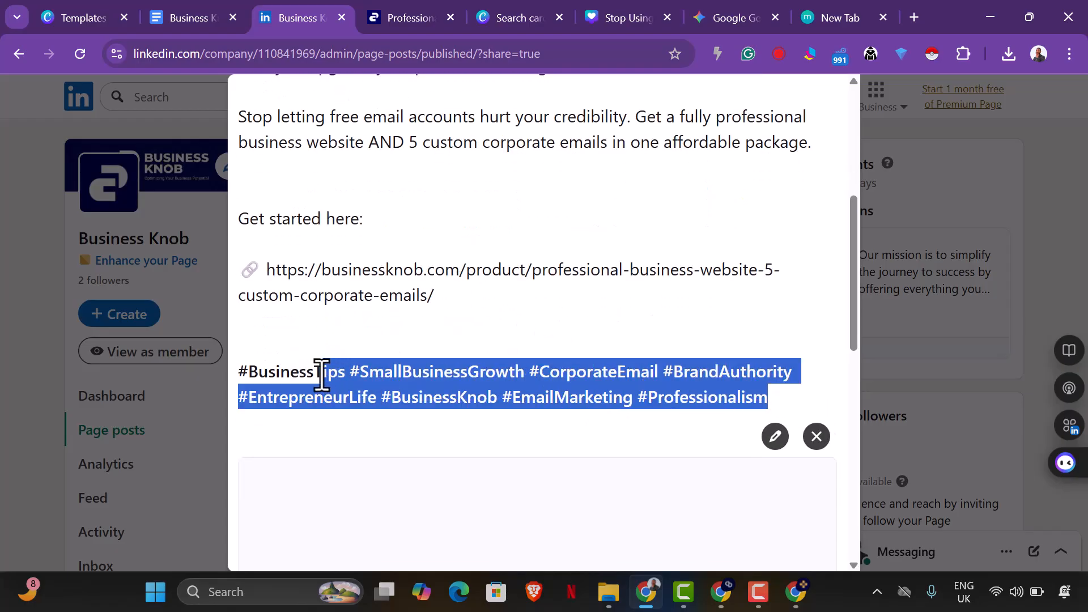
pyautogui.press('BackSpace')
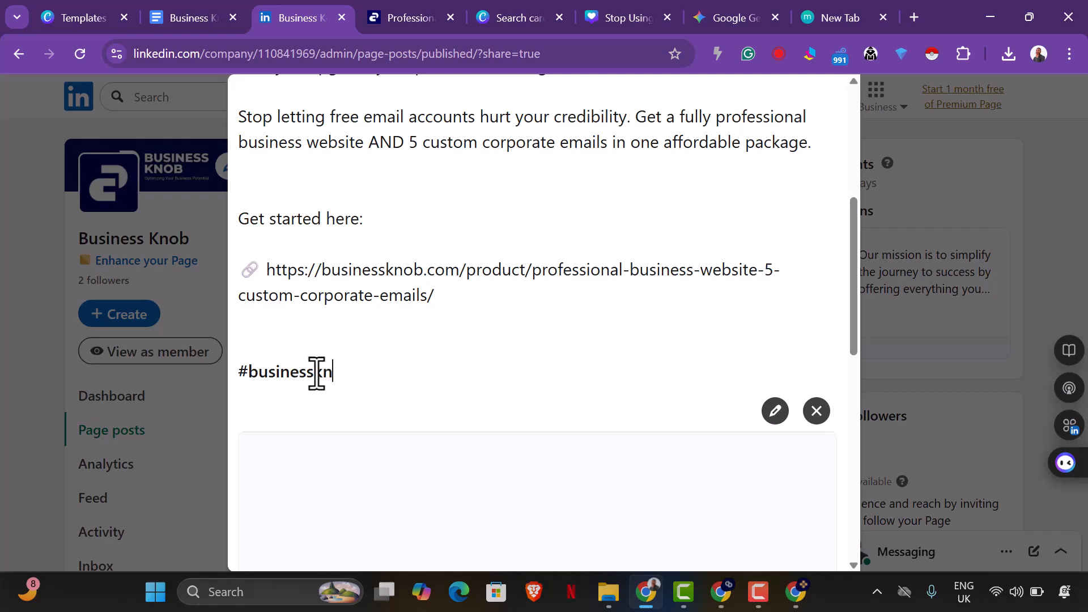
# Review the edited caption from start to end and recheck the attached document's title and preview.
pyautogui.scroll(6, 369, 274)
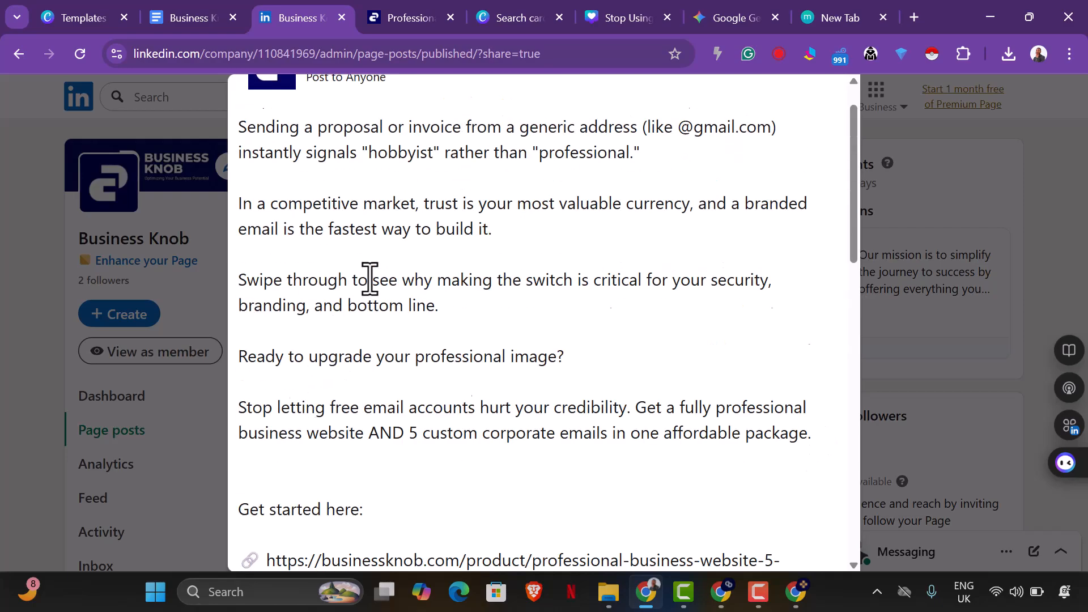
pyautogui.scroll(-10, 425, 291)
pyautogui.scroll(-2, 532, 287)
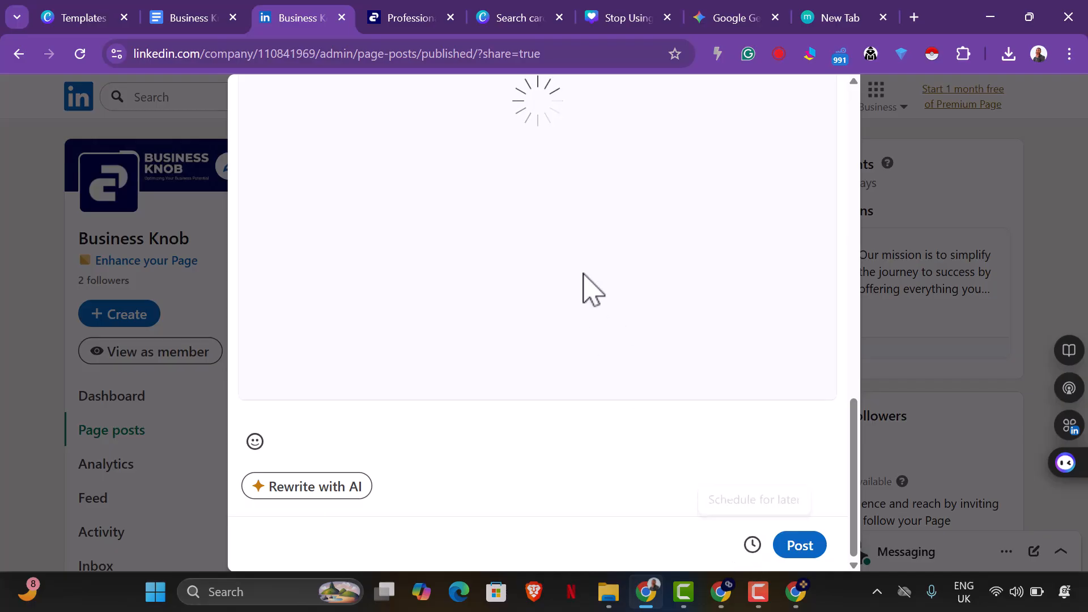
pyautogui.scroll(3, 578, 226)
pyautogui.scroll(4, 584, 221)
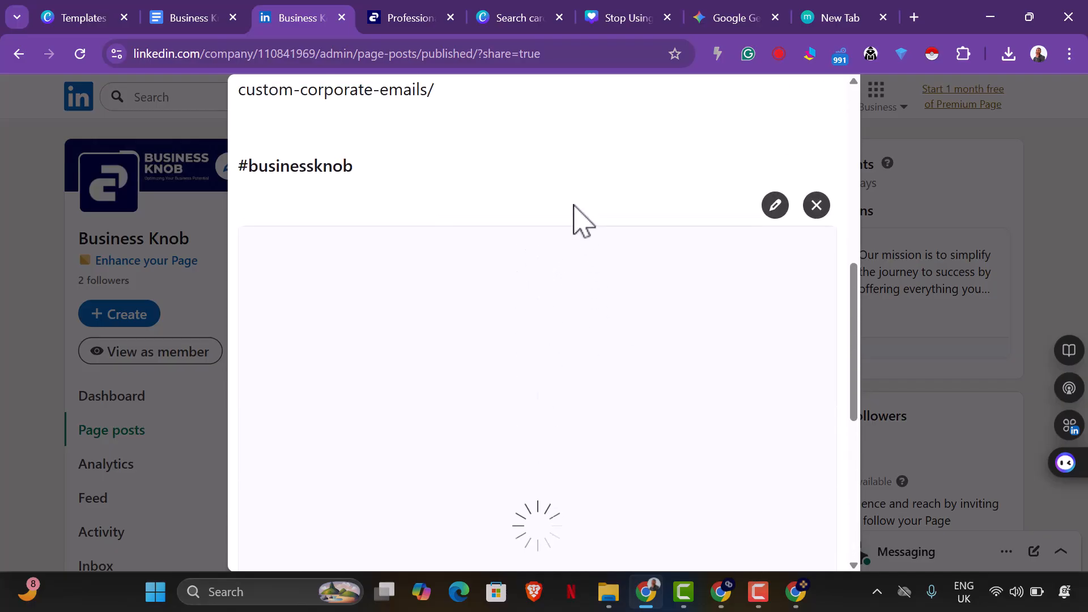
pyautogui.click(774, 205)
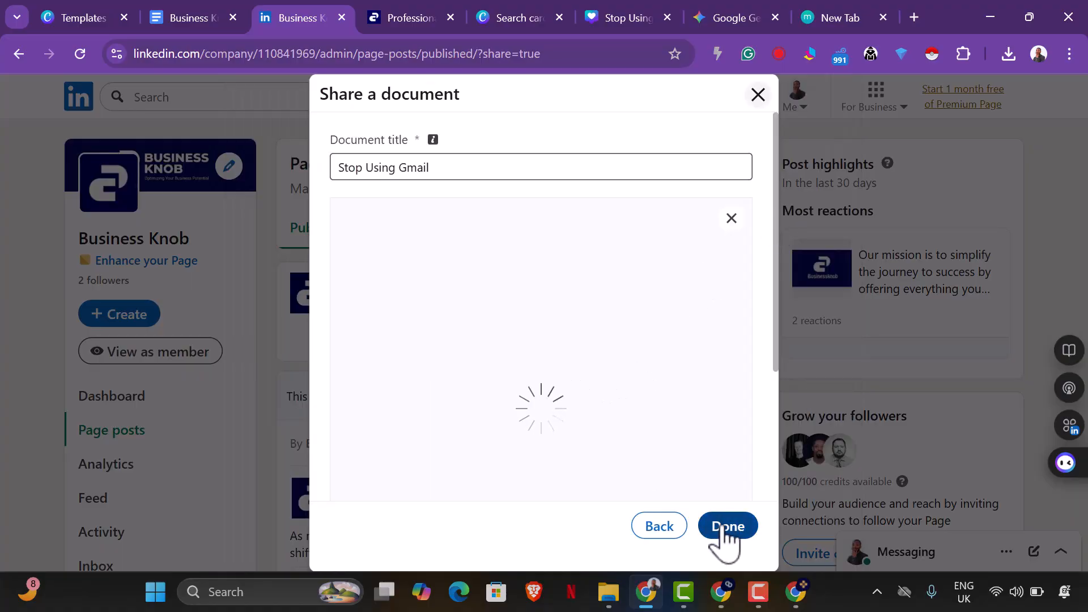
pyautogui.click(727, 526)
# Open the post's scheduling options and set the posting date to 2/4/2026.
pyautogui.scroll(-10, 709, 385)
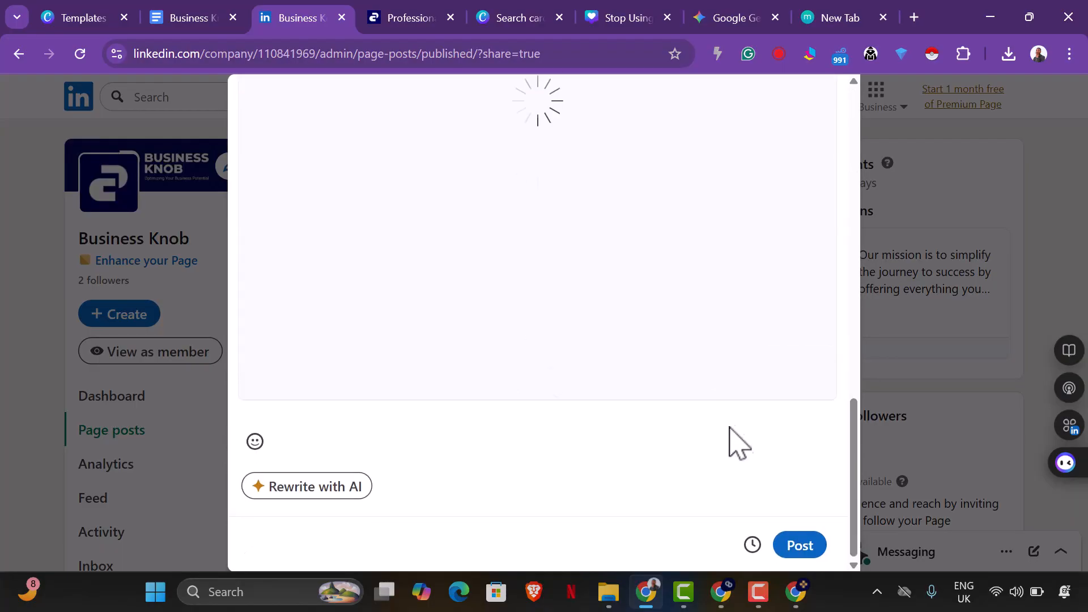
pyautogui.click(752, 545)
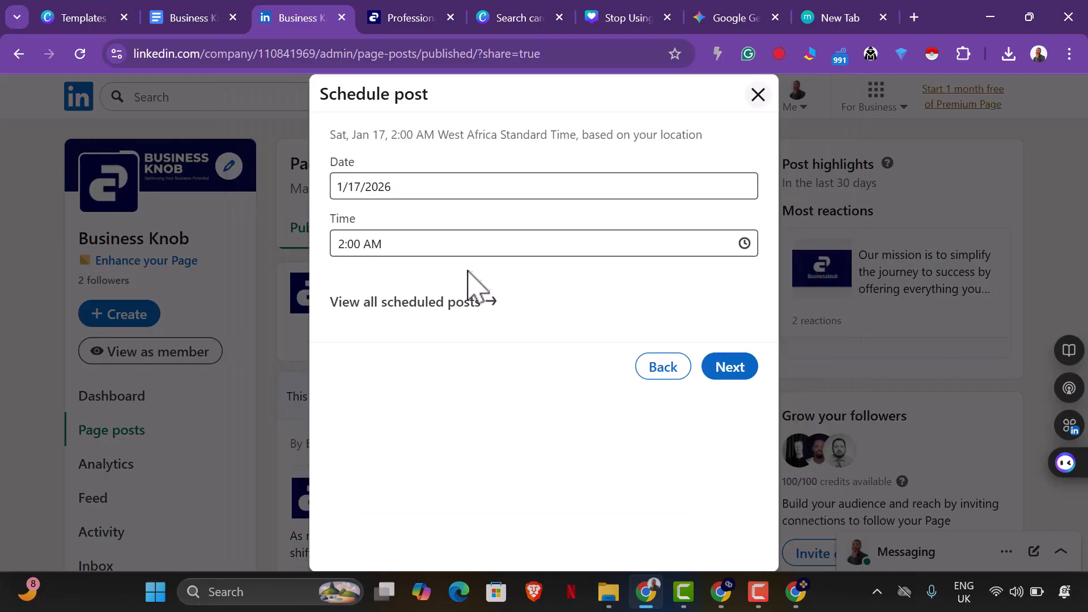
pyautogui.click(413, 193)
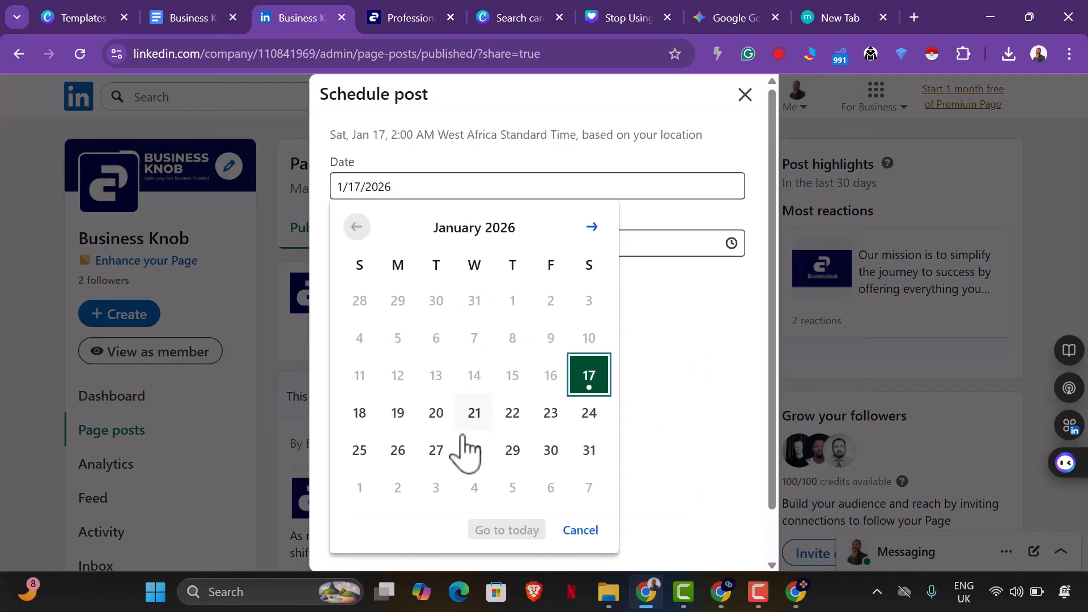
pyautogui.click(591, 227)
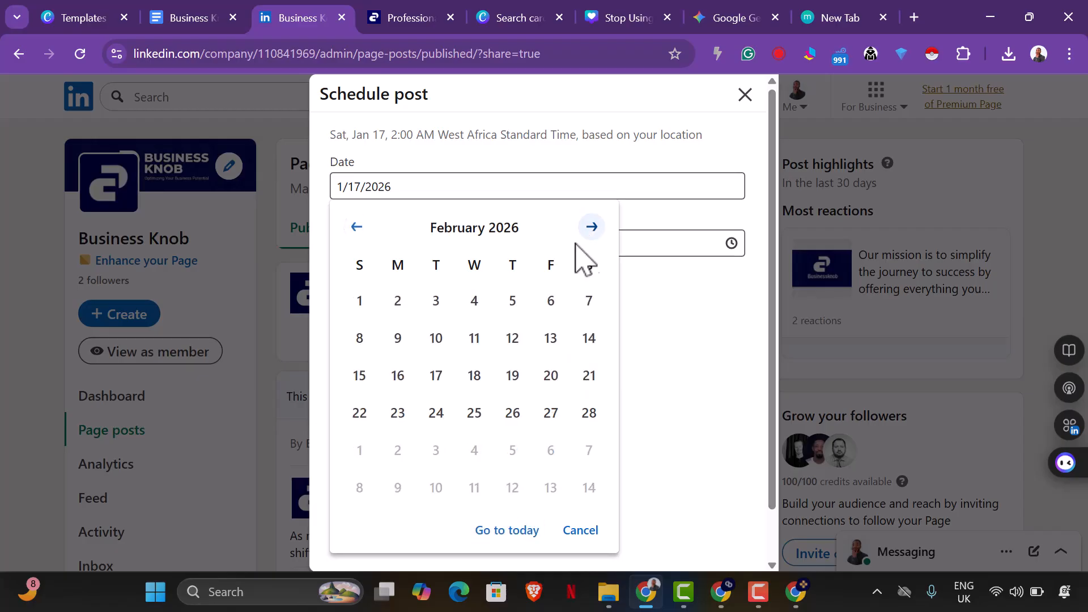
pyautogui.click(475, 301)
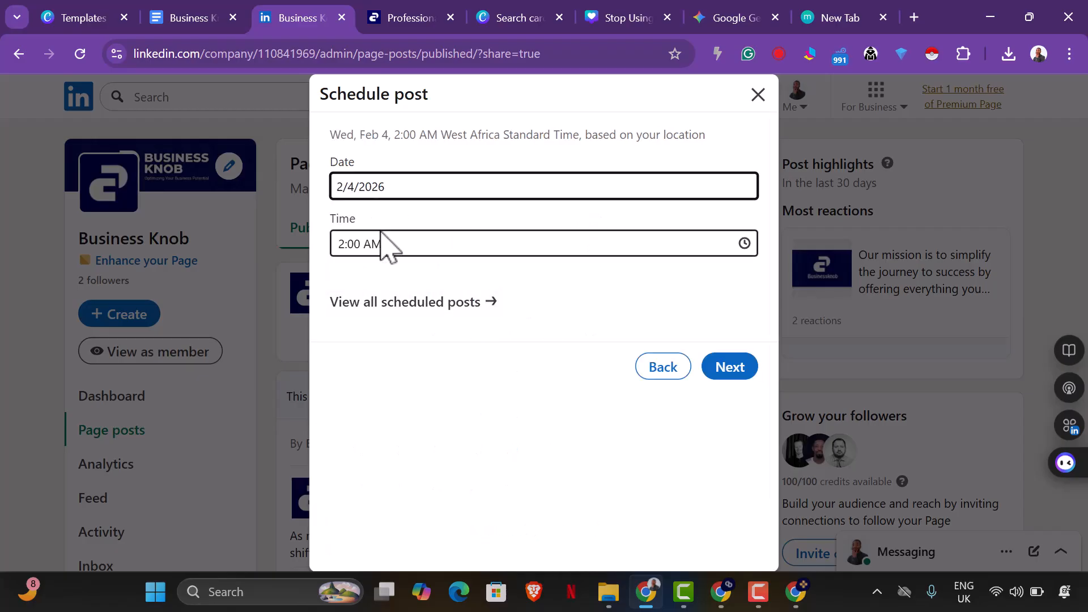
# Set the posting time to 10:00 AM, confirm the timing and schedule the post.
pyautogui.click(447, 245)
pyautogui.scroll(-10, 443, 294)
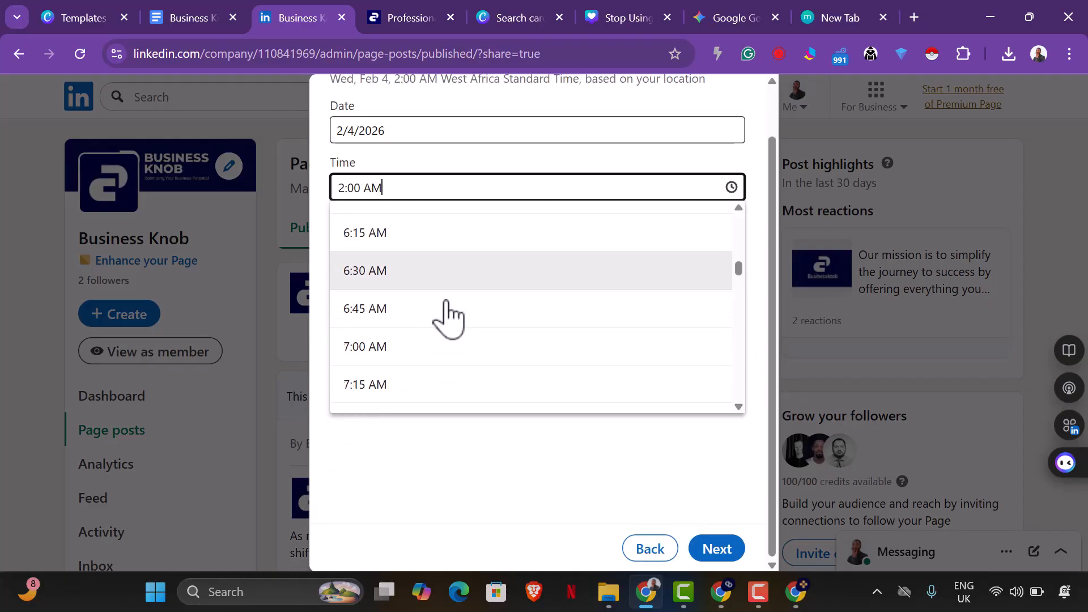
pyautogui.scroll(-7, 448, 319)
pyautogui.click(443, 335)
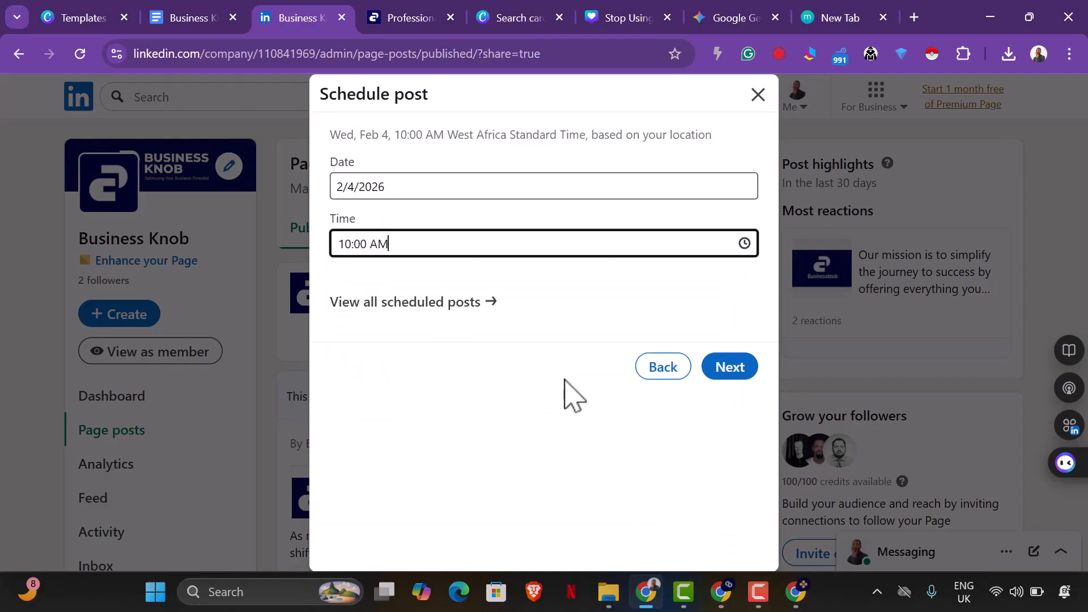
pyautogui.click(739, 379)
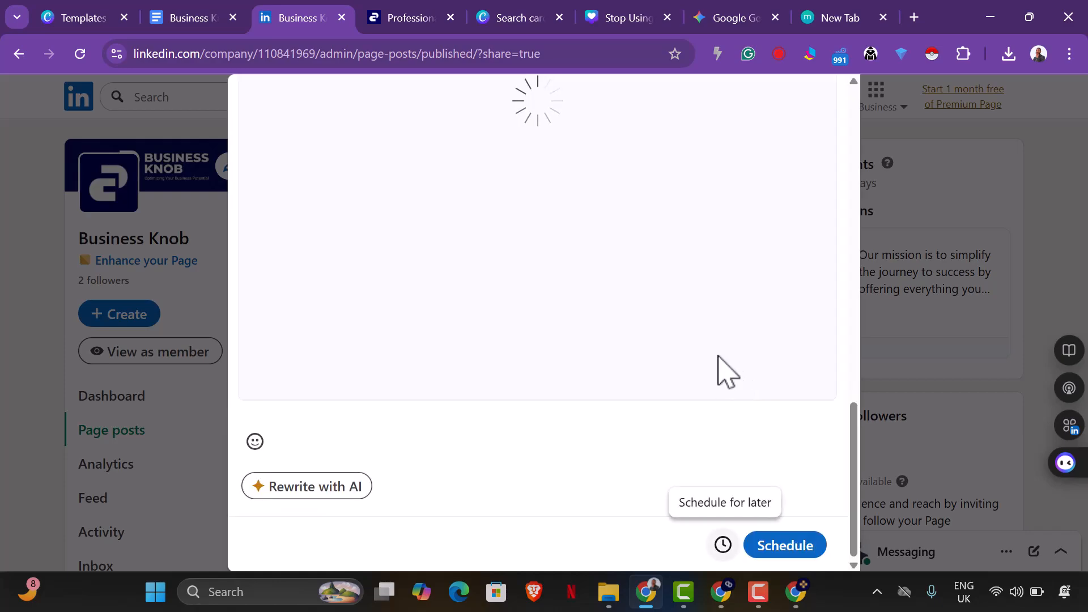
pyautogui.scroll(-12, 728, 345)
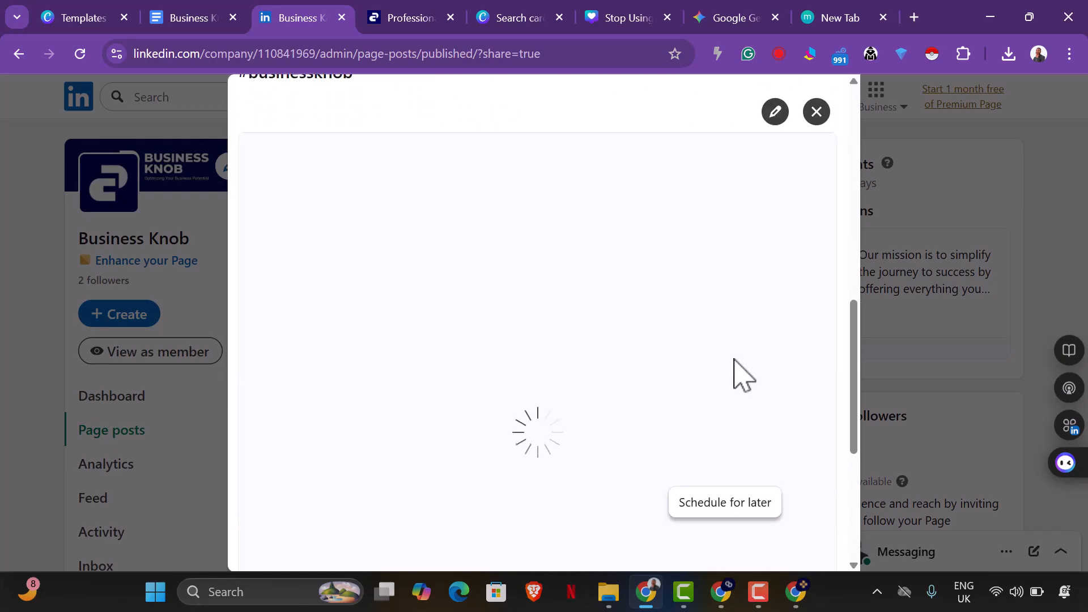
pyautogui.click(801, 547)
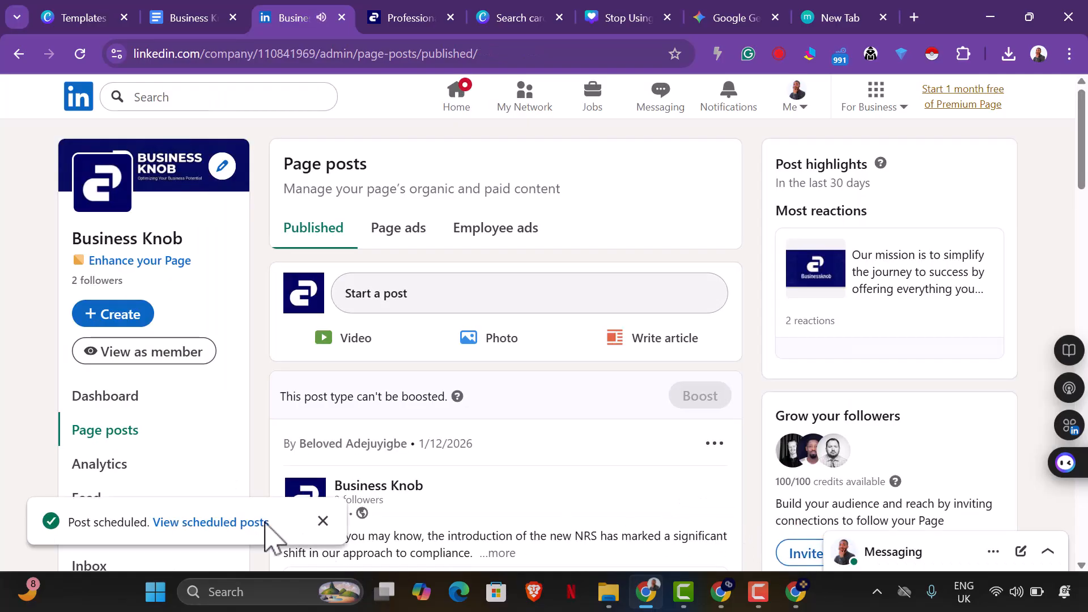
# View the page's scheduled posts, open the full Stop Using Gmail post and page through its carousel slides.
pyautogui.click(241, 519)
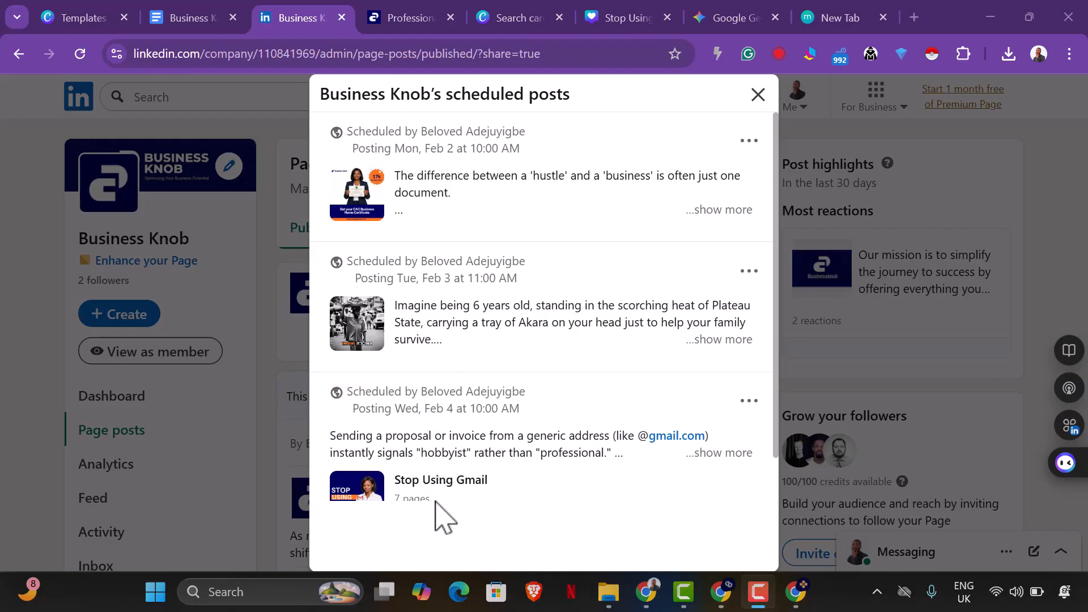
pyautogui.scroll(-1, 471, 478)
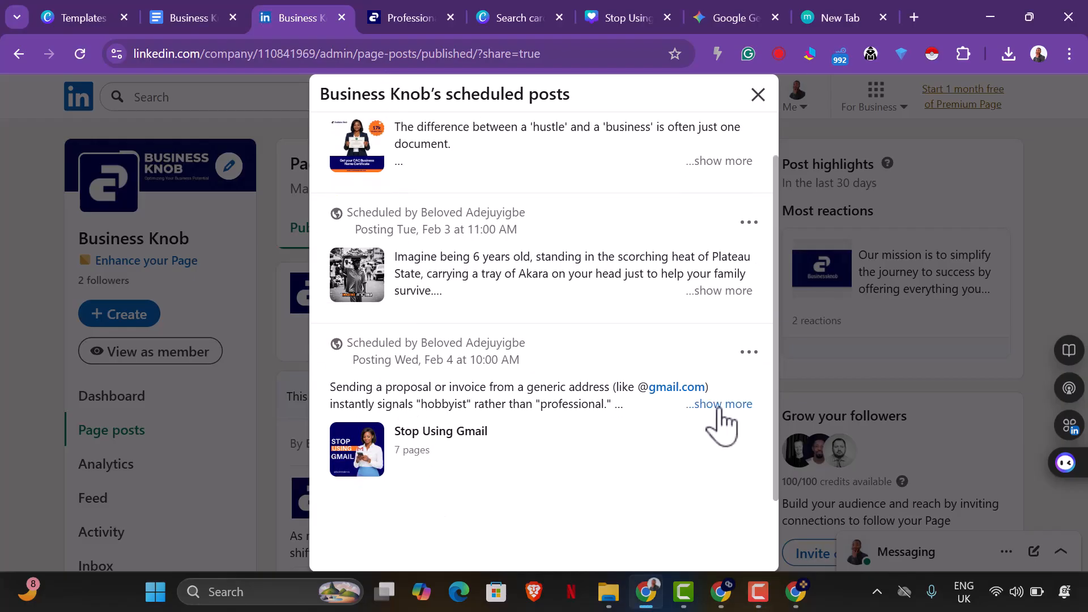
pyautogui.click(720, 405)
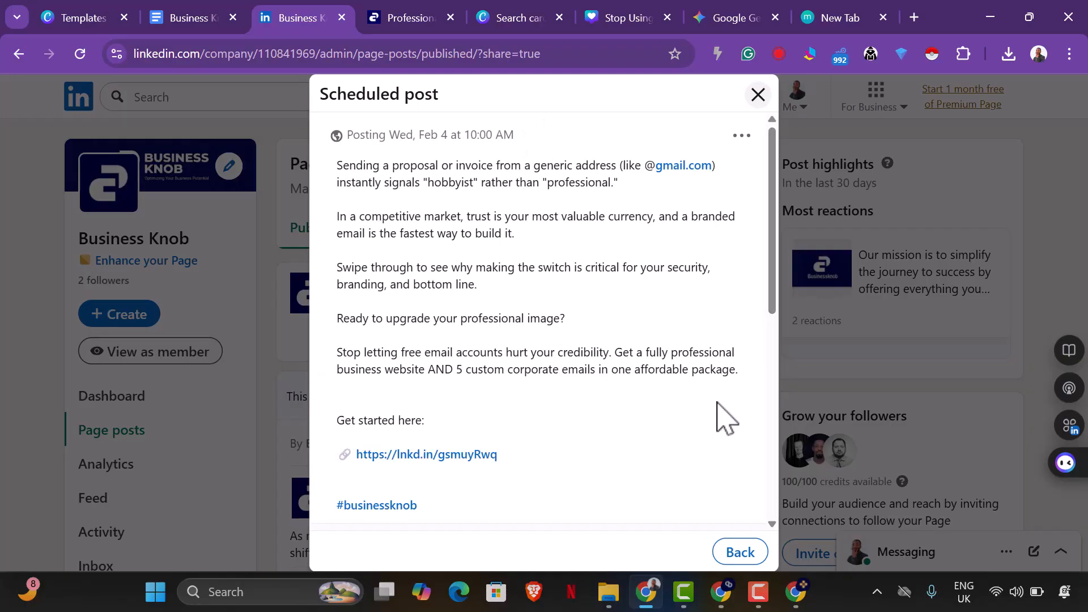
pyautogui.scroll(-9, 564, 310)
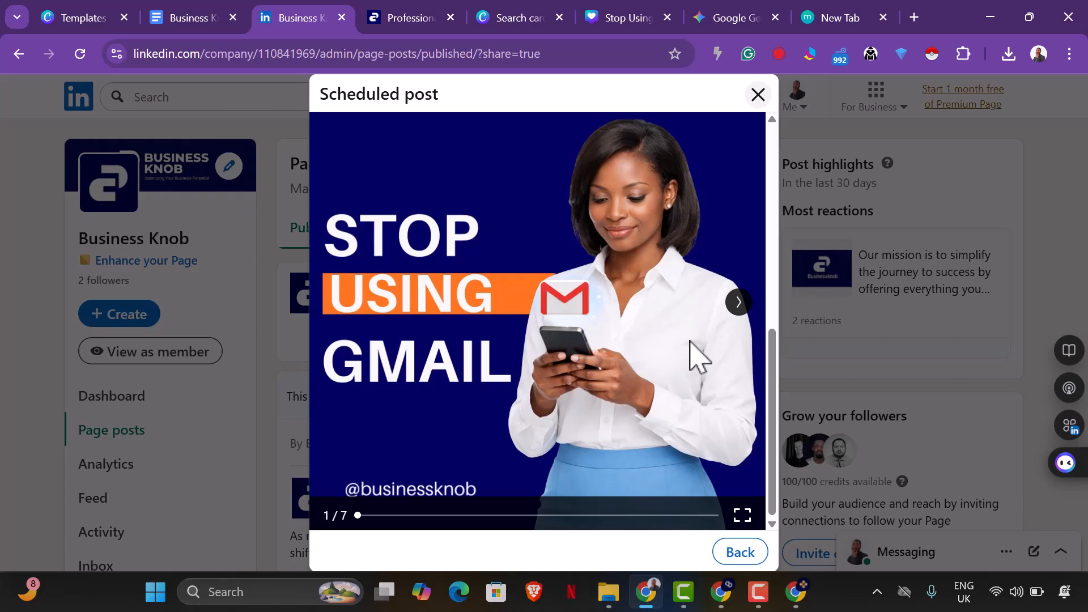
pyautogui.click(739, 303)
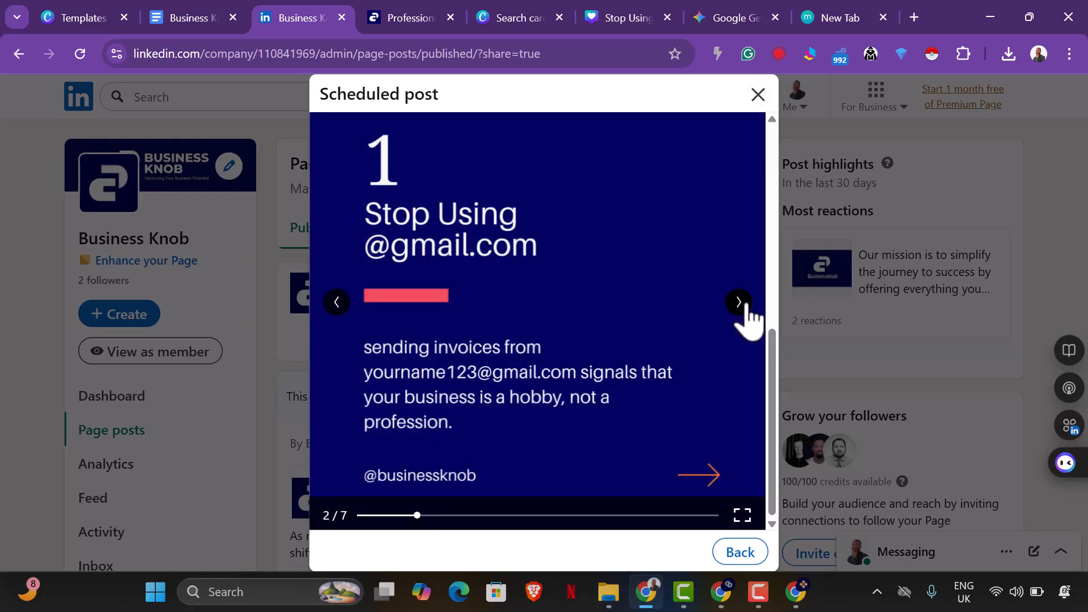
pyautogui.click(740, 304)
pyautogui.click(746, 306)
pyautogui.click(744, 309)
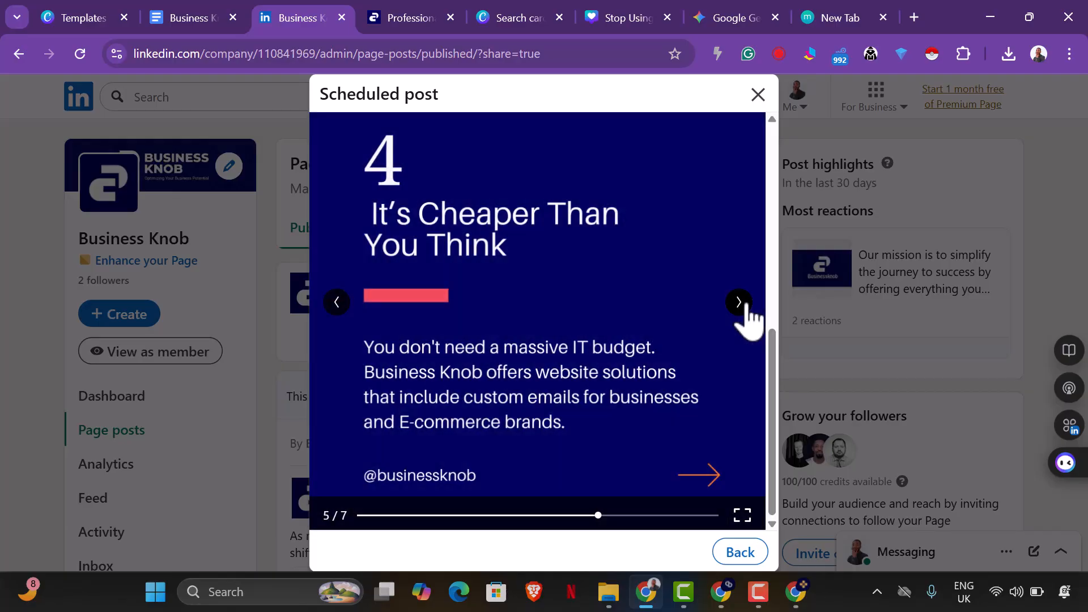